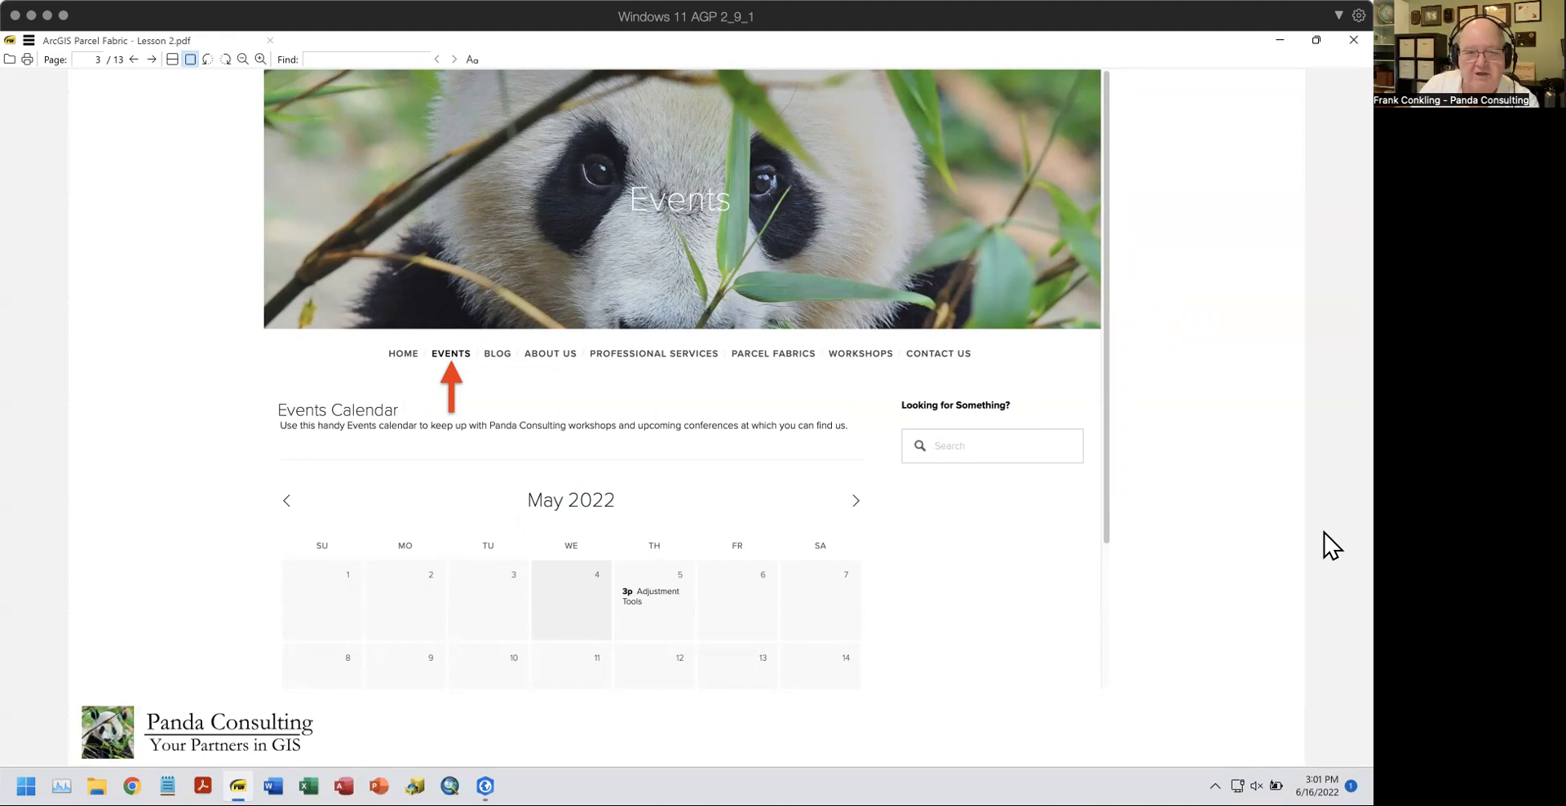
# Page through the lesson PDF from the events calendar to the Records slide on page 7.
pyautogui.press('pagedown')
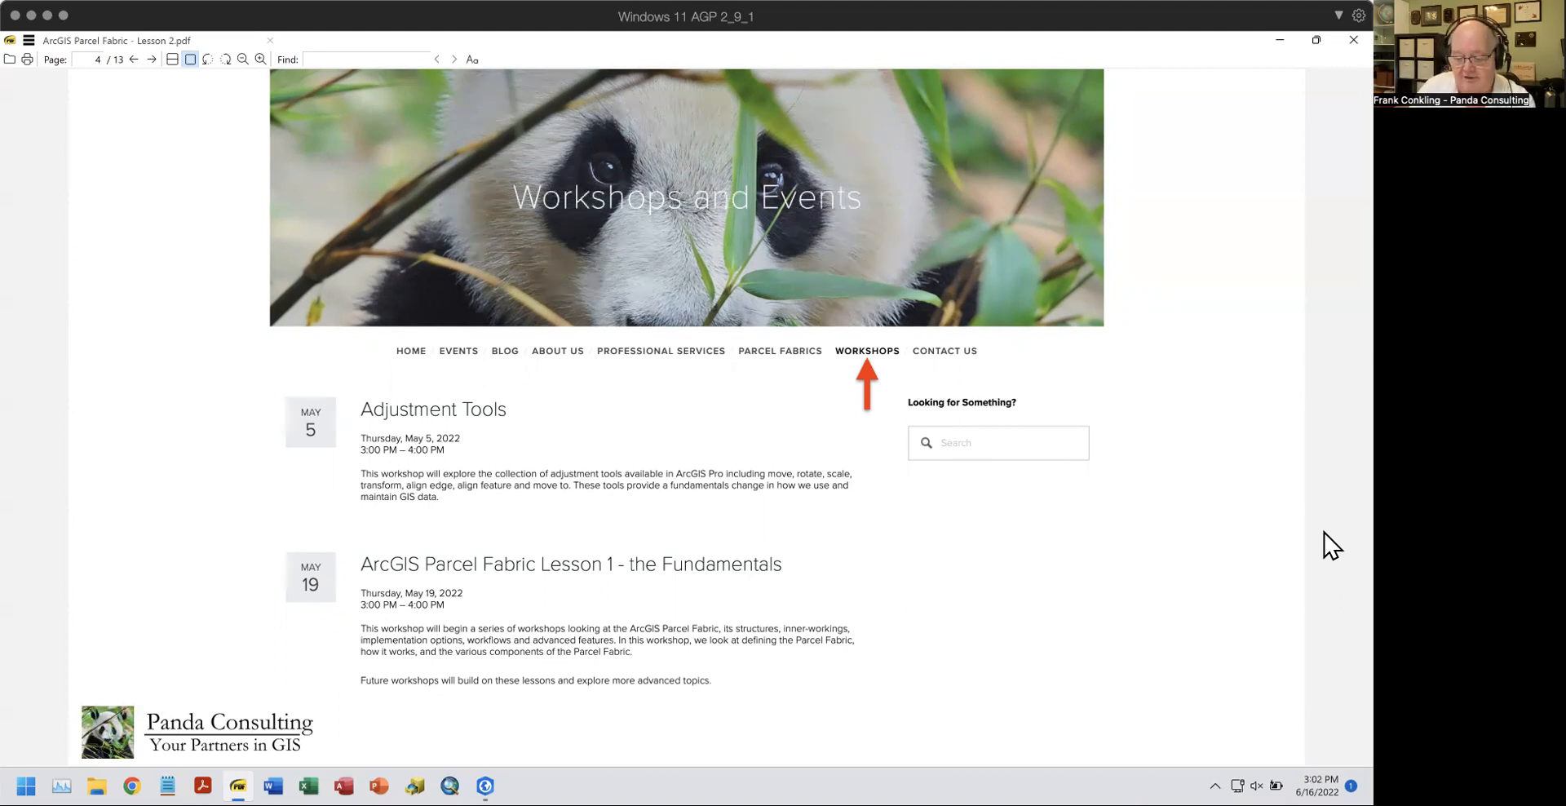
pyautogui.press('pagedown')
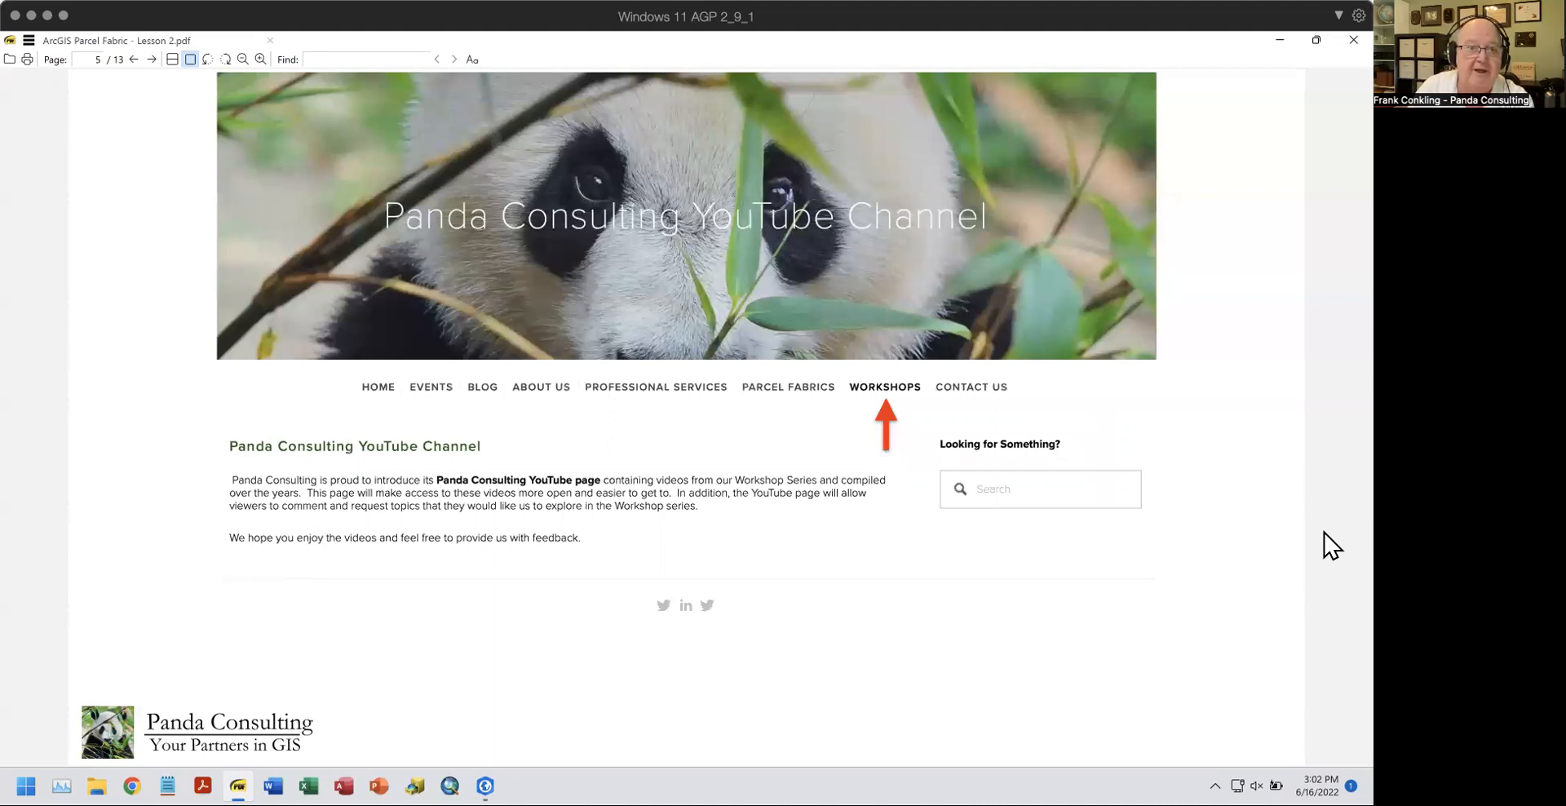
pyautogui.press('pagedown')
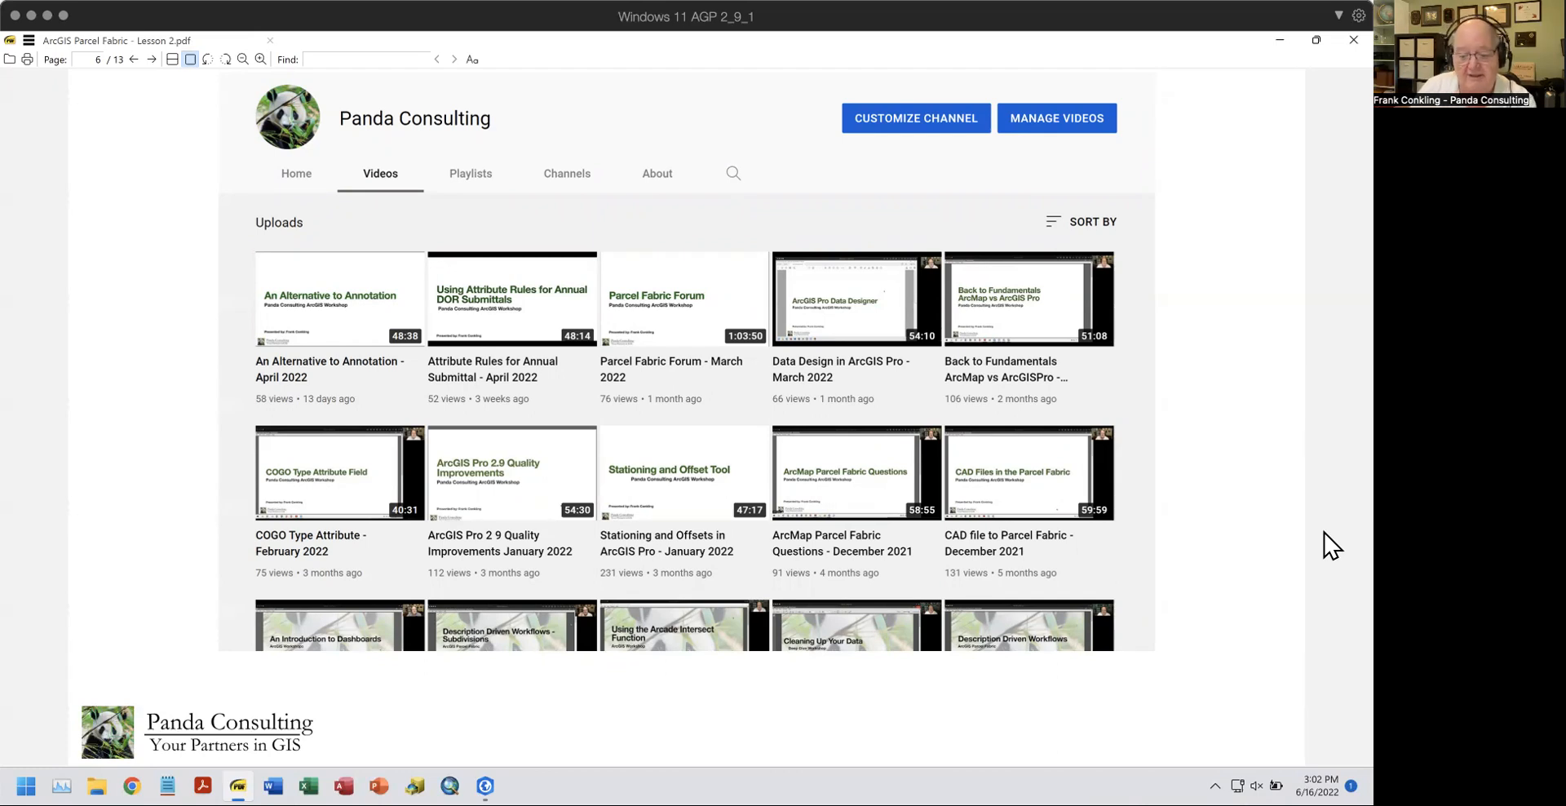
pyautogui.press('pagedown')
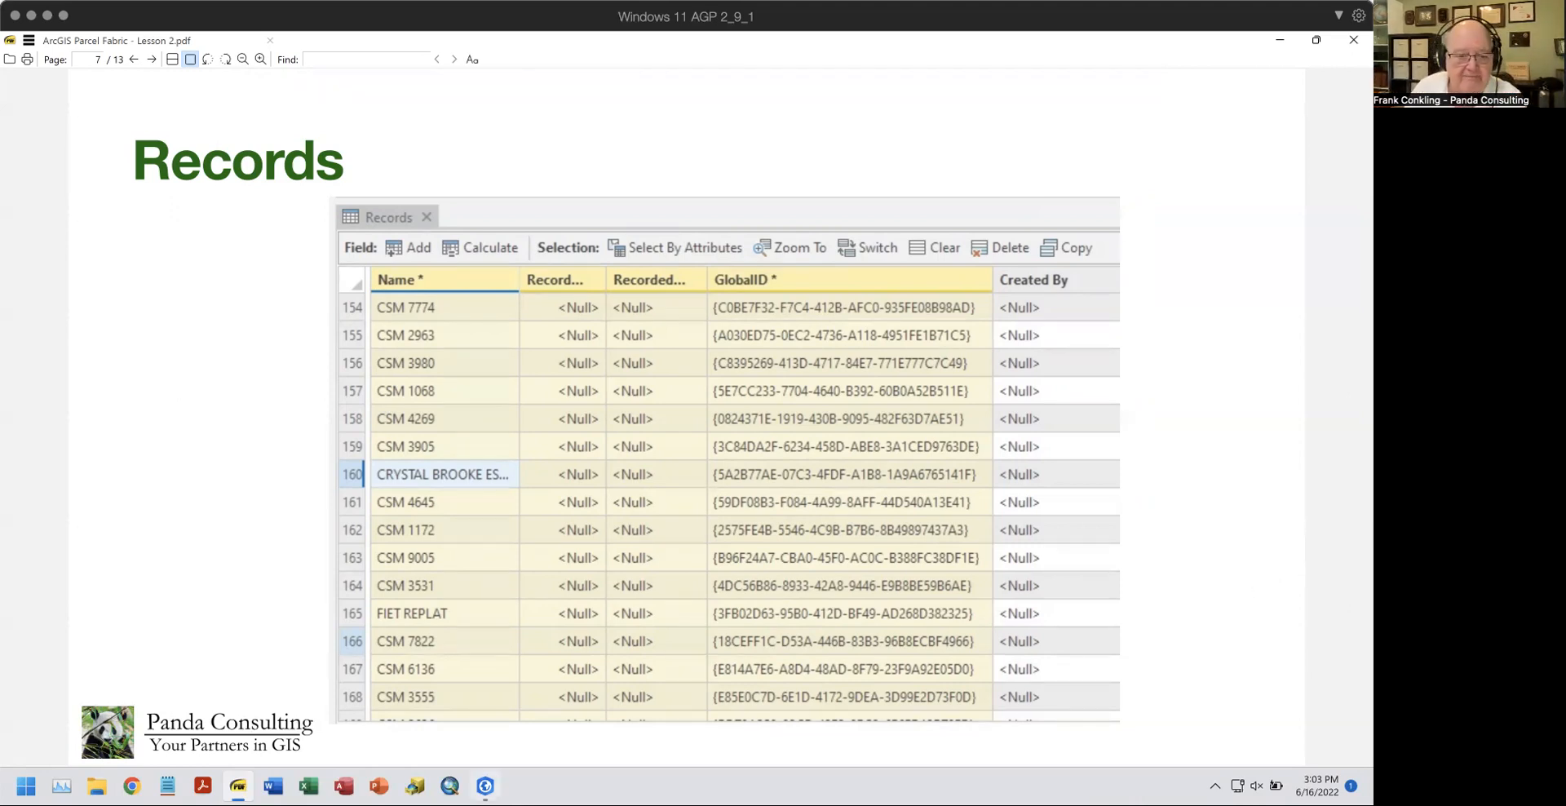
# Switch to ArcGIS Pro and review the parcel types in the ParcelFabric dataset's properties, leaving them unchanged.
pyautogui.click(486, 786)
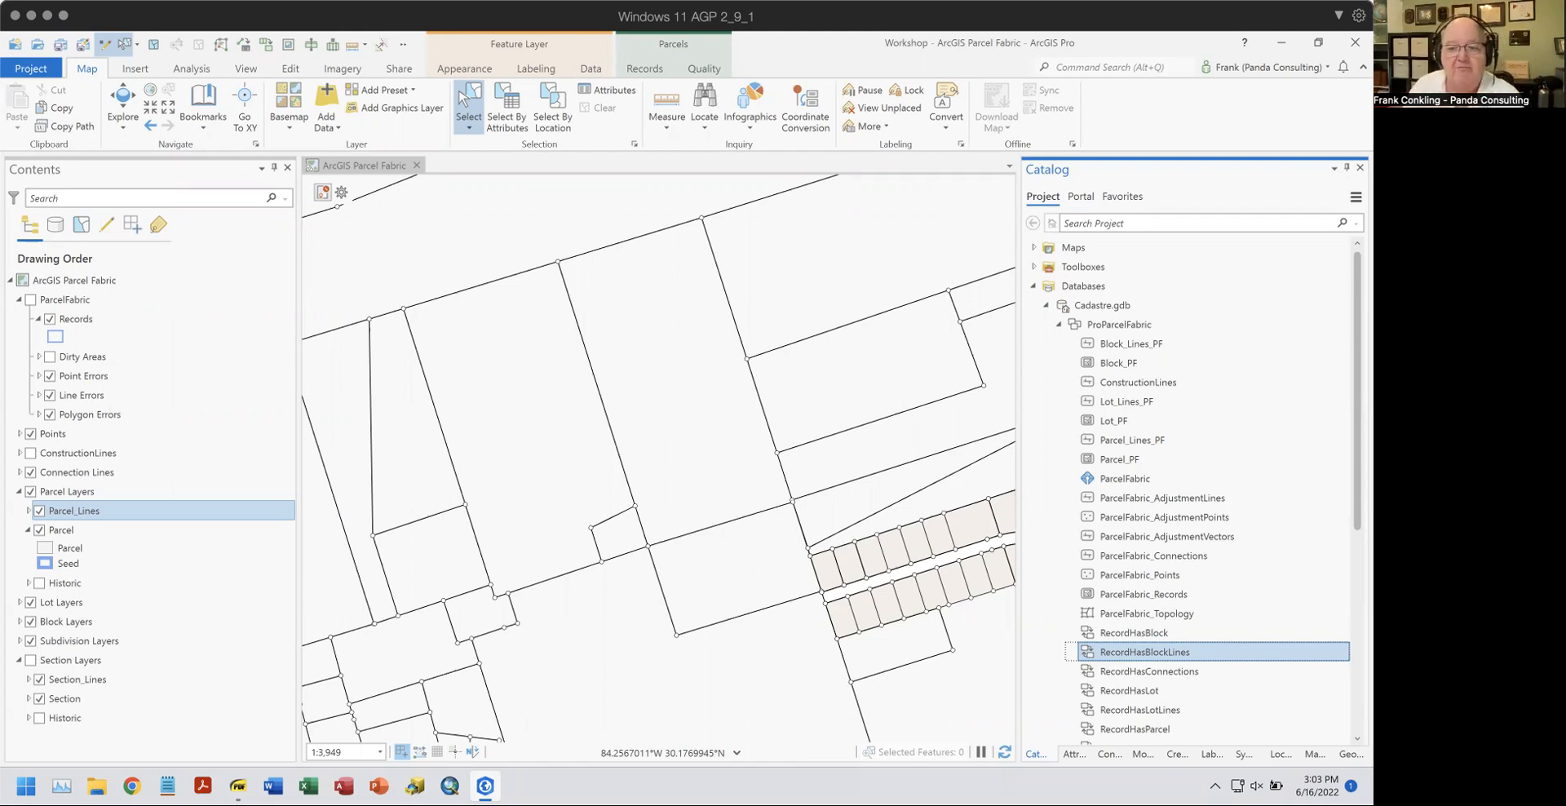
pyautogui.click(1134, 481)
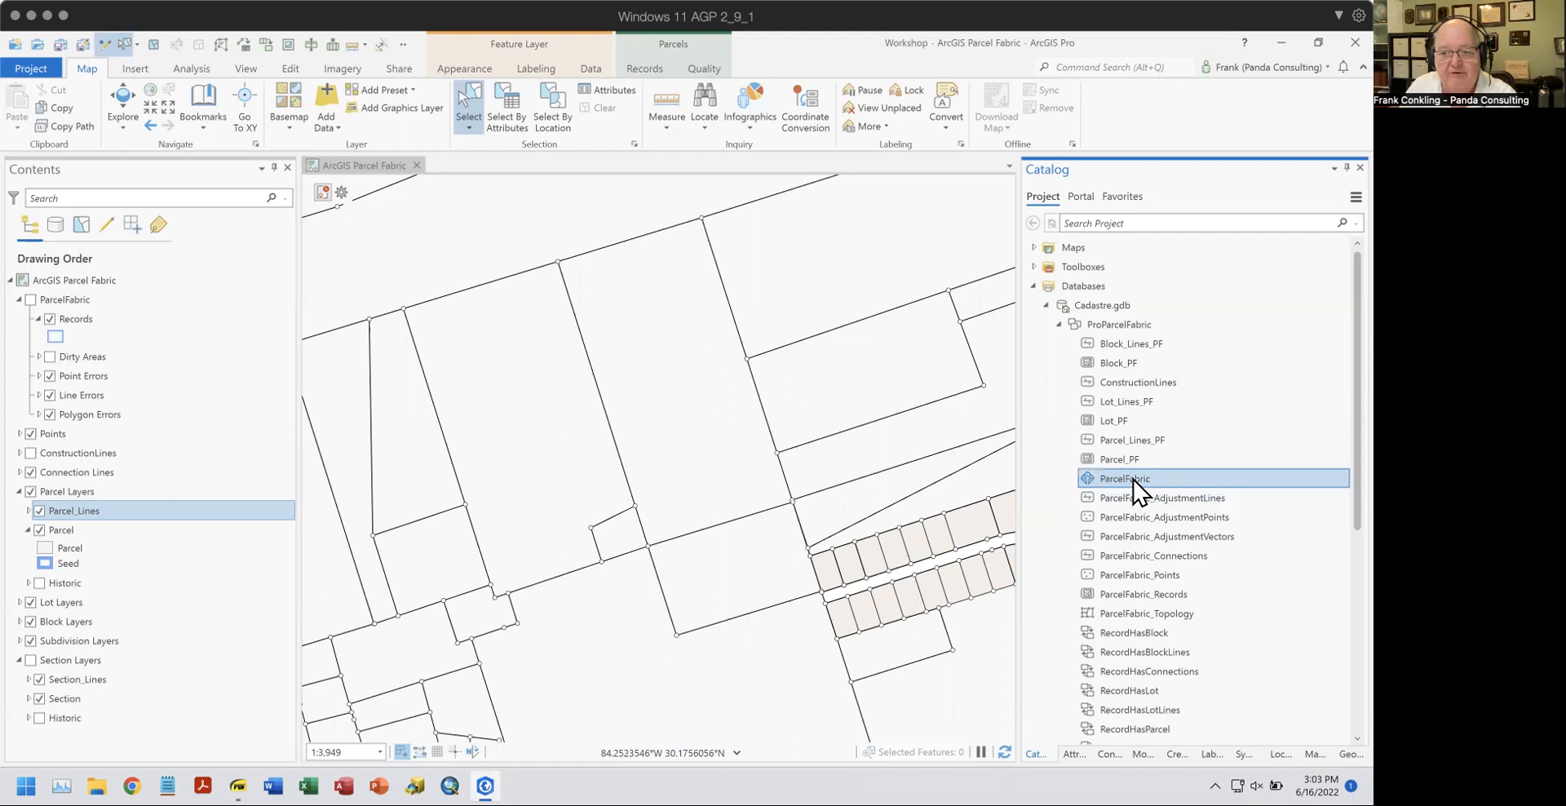
pyautogui.rightClick(1132, 480)
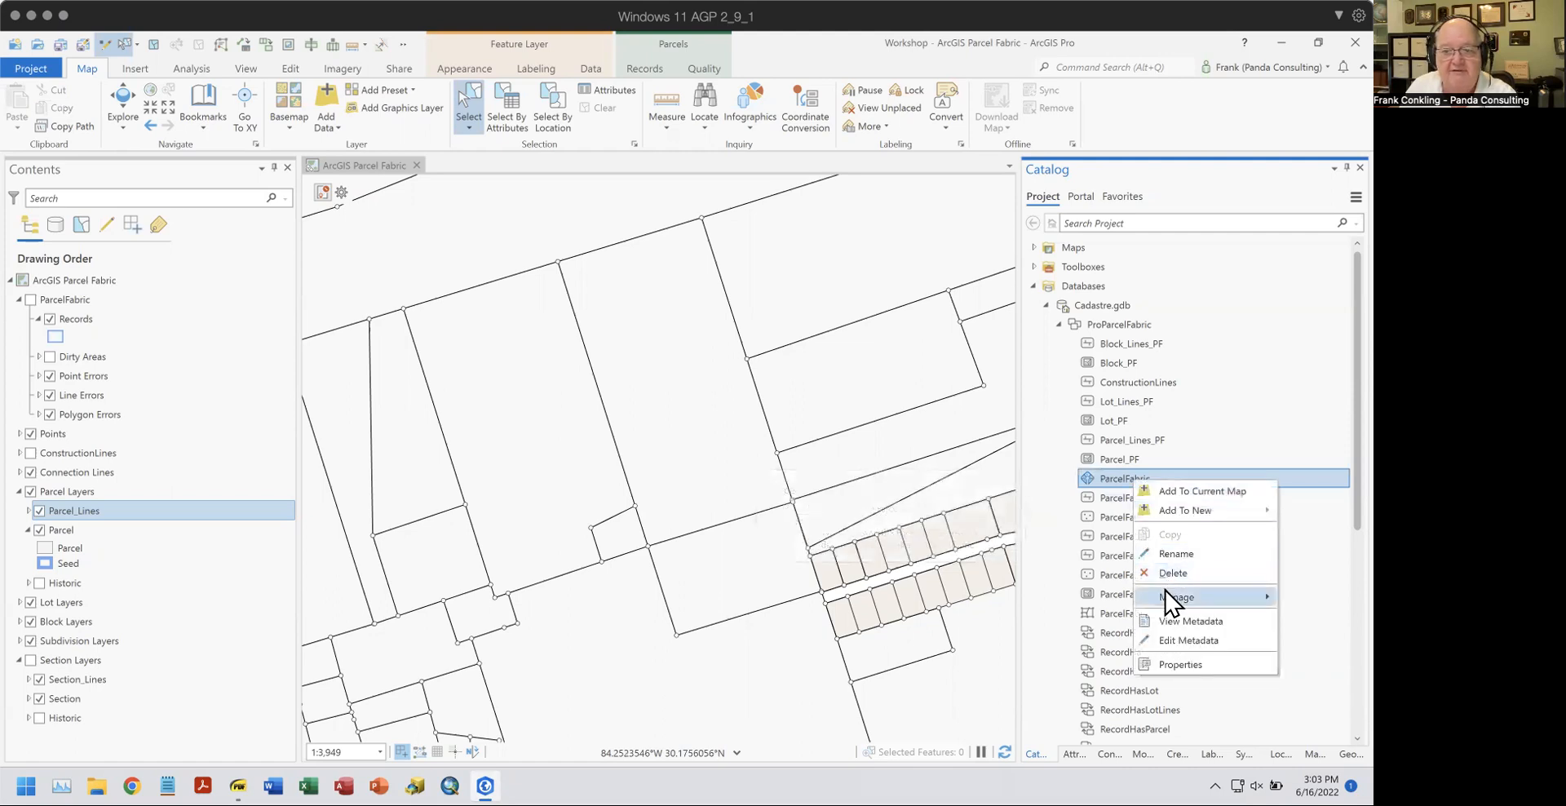
pyautogui.click(1168, 664)
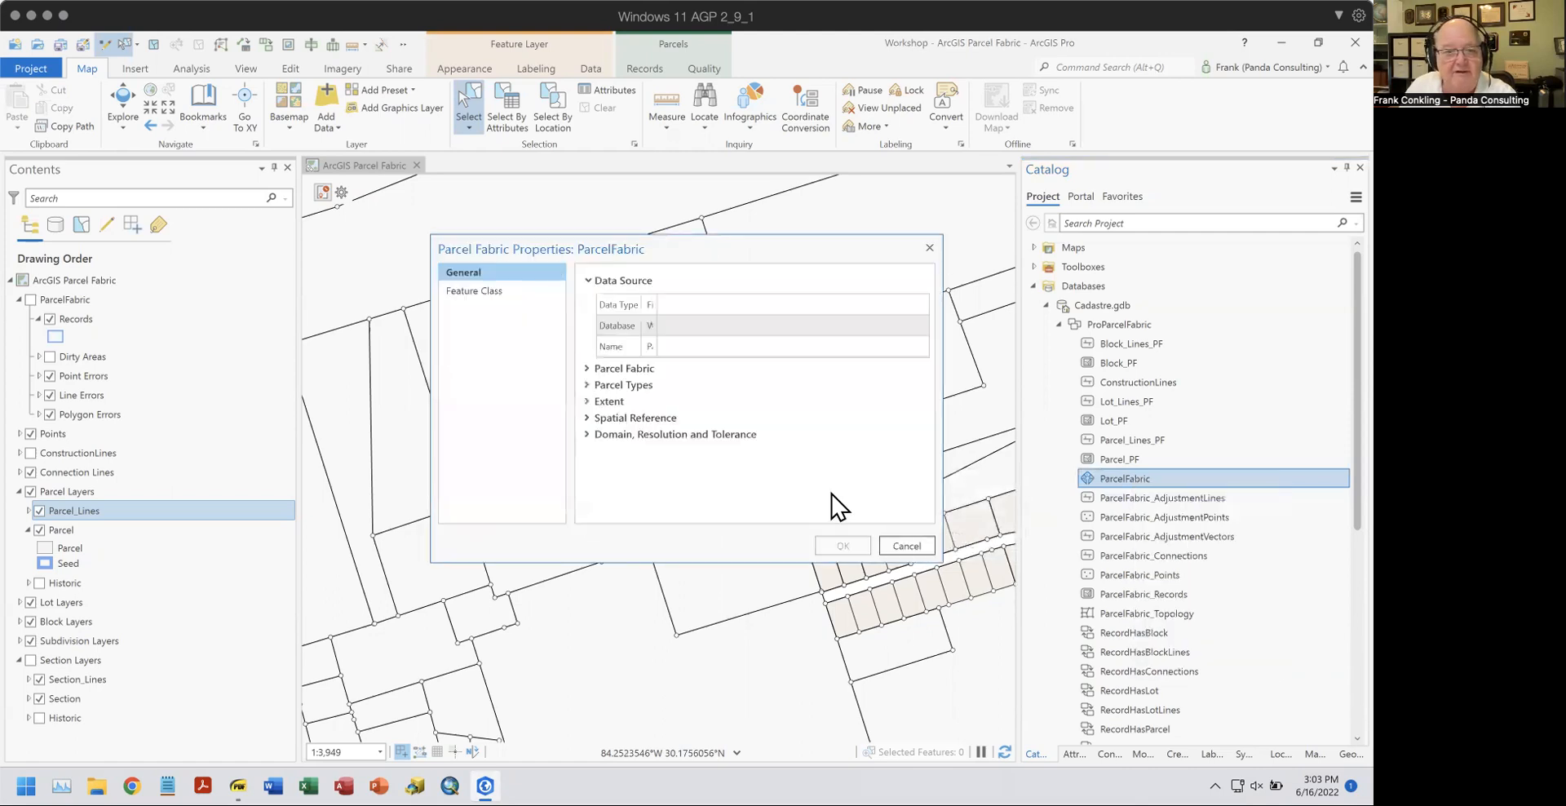
pyautogui.click(592, 384)
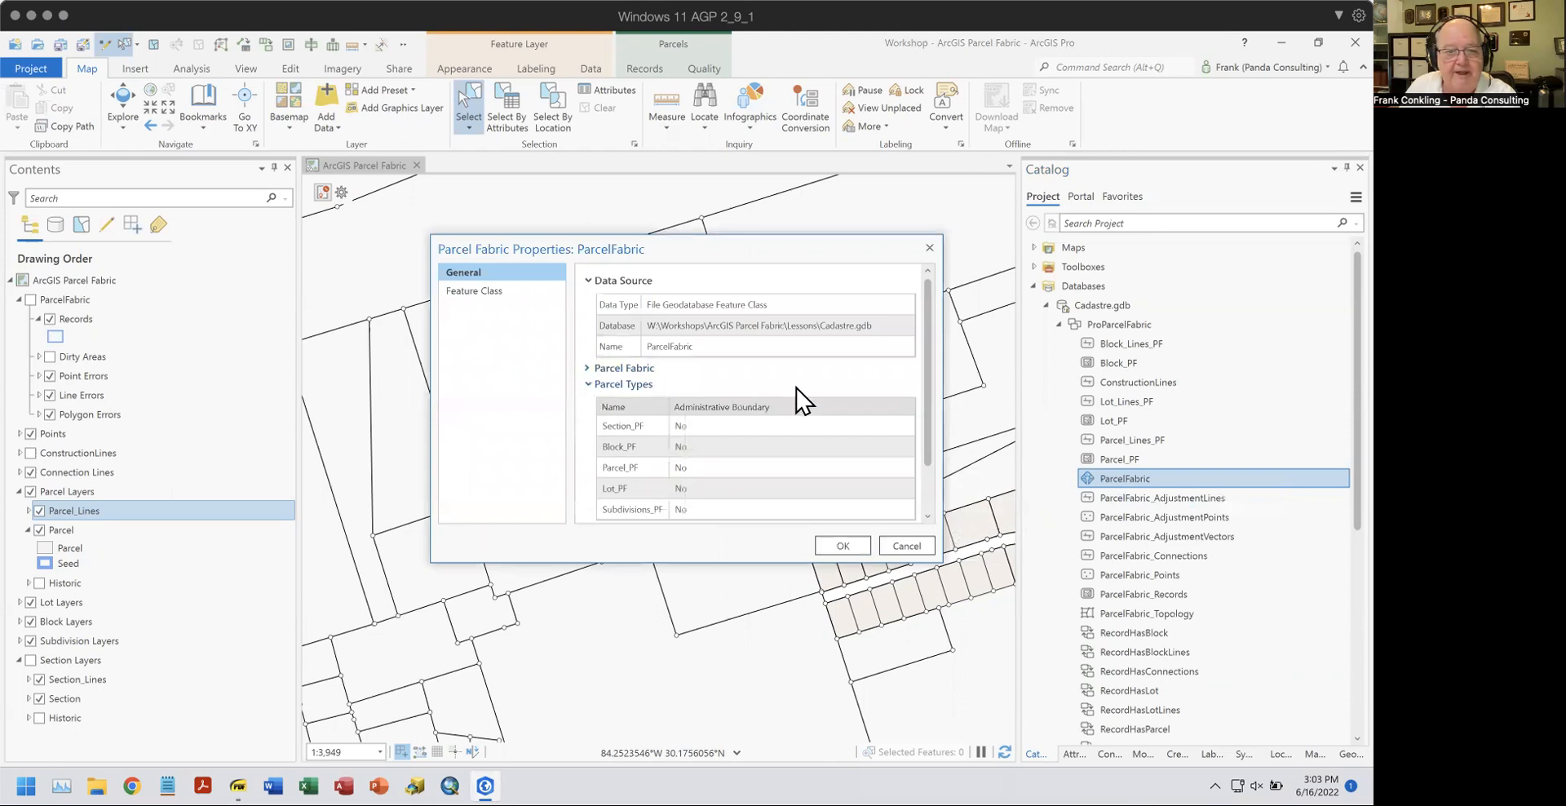
pyautogui.scroll(-1, 800, 401)
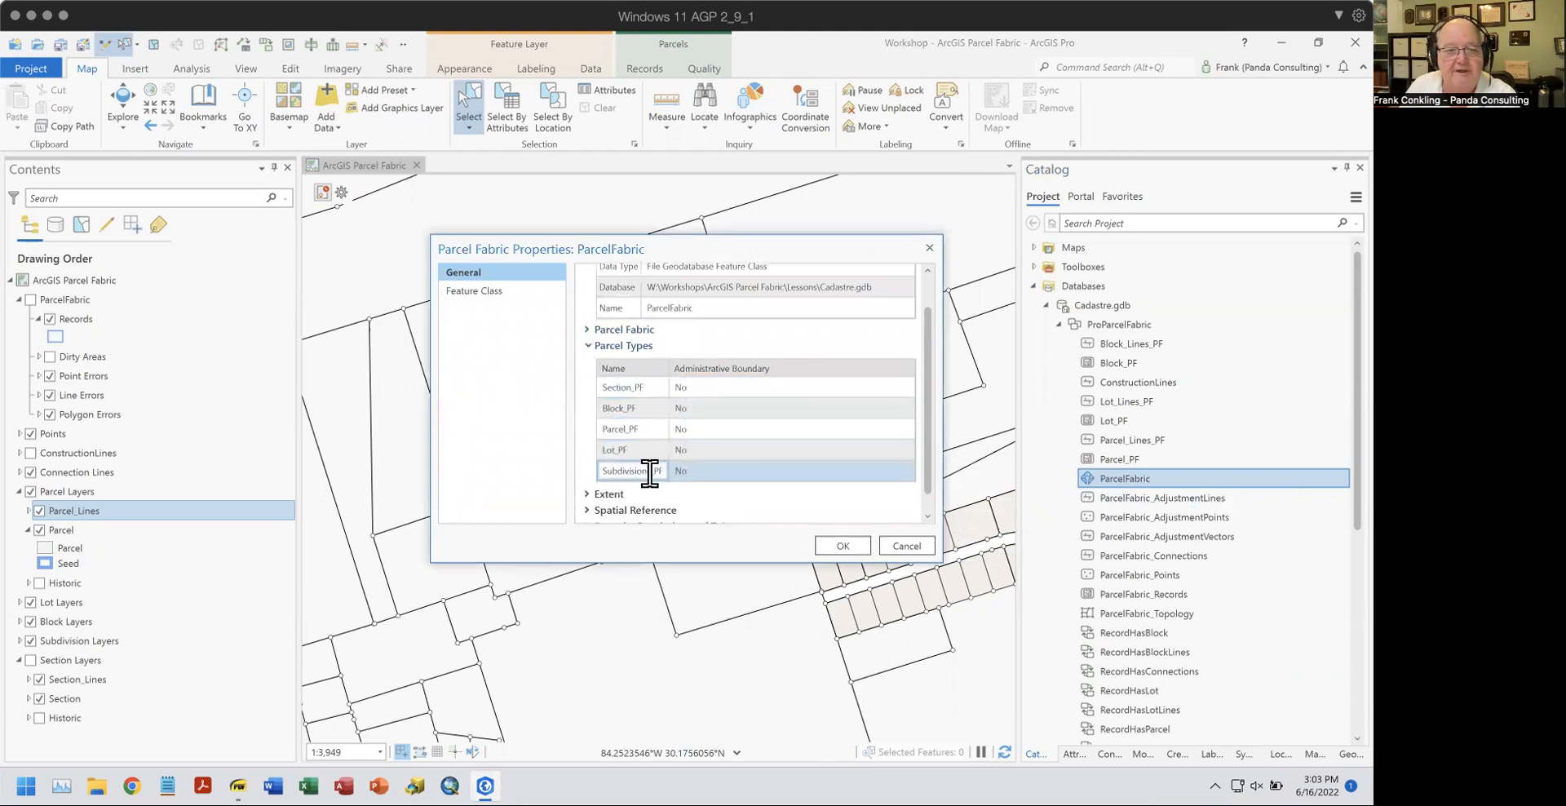
pyautogui.click(918, 545)
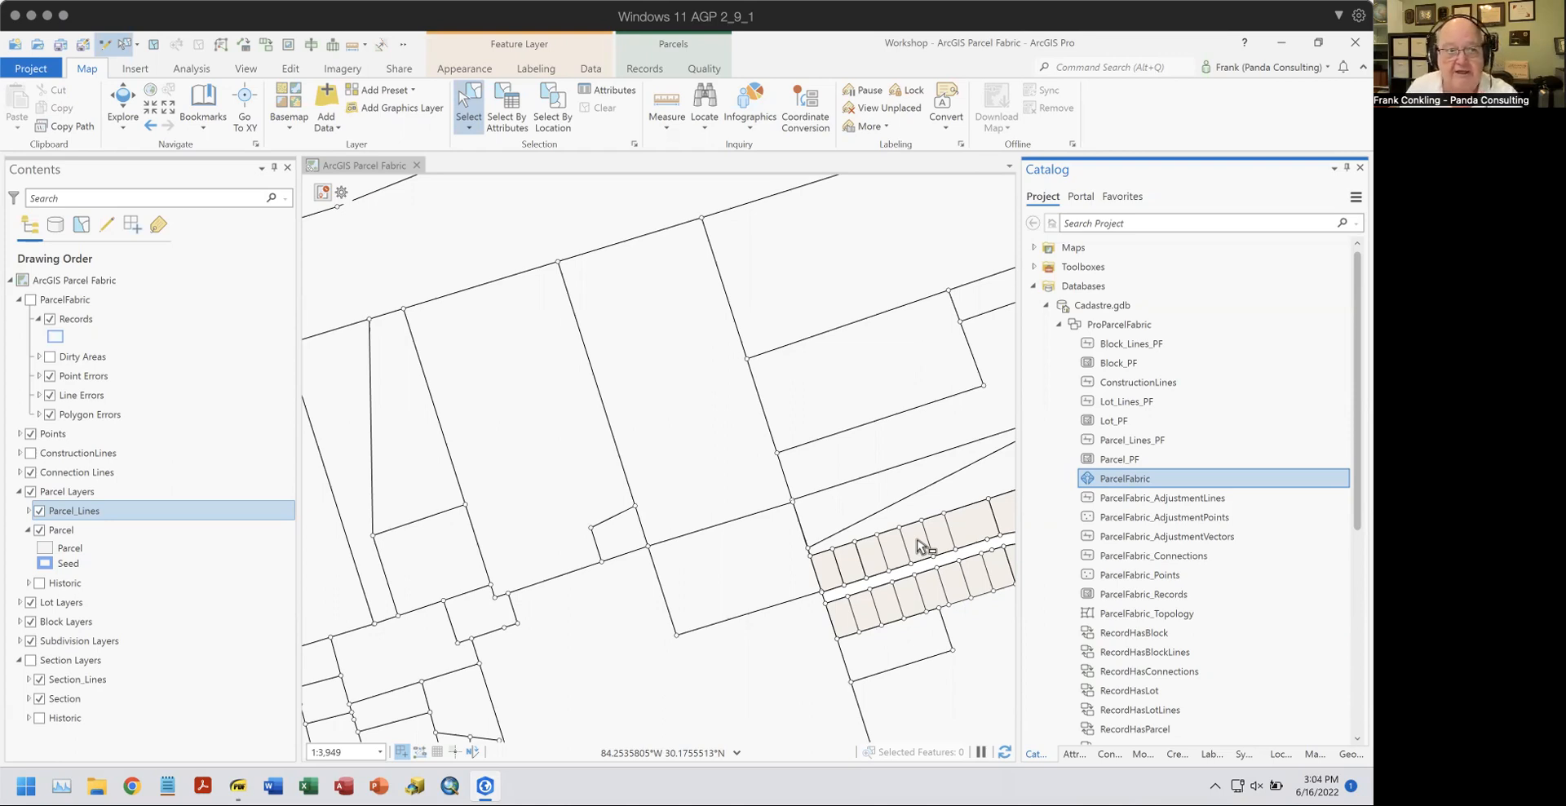
# Review the RecordHasBlock relationship class properties, enlarging the dialog to read the whole relationship table, and close them without changes.
pyautogui.scroll(-2, 1230, 511)
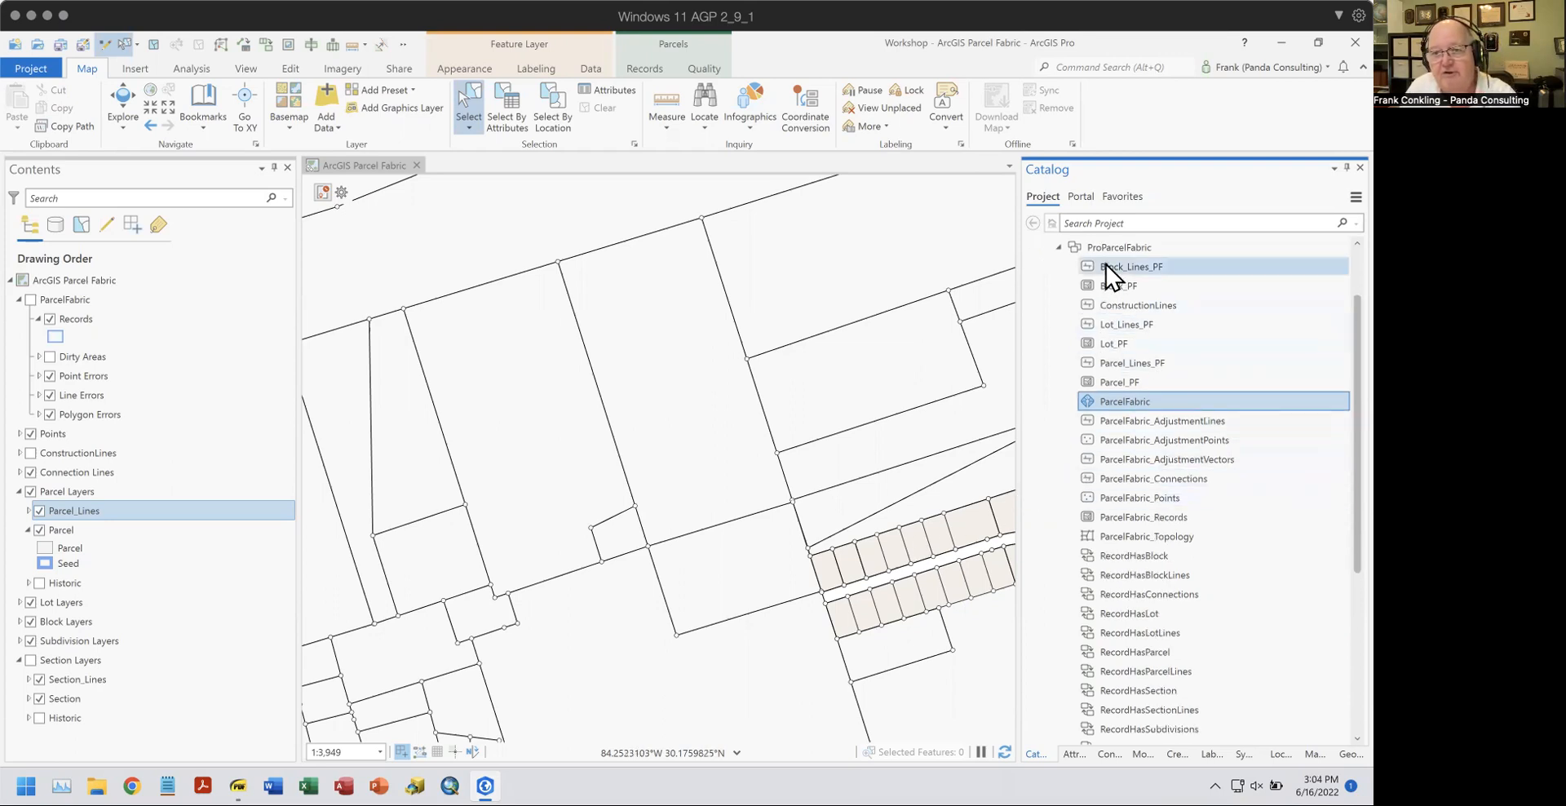
pyautogui.moveTo(1211, 538)
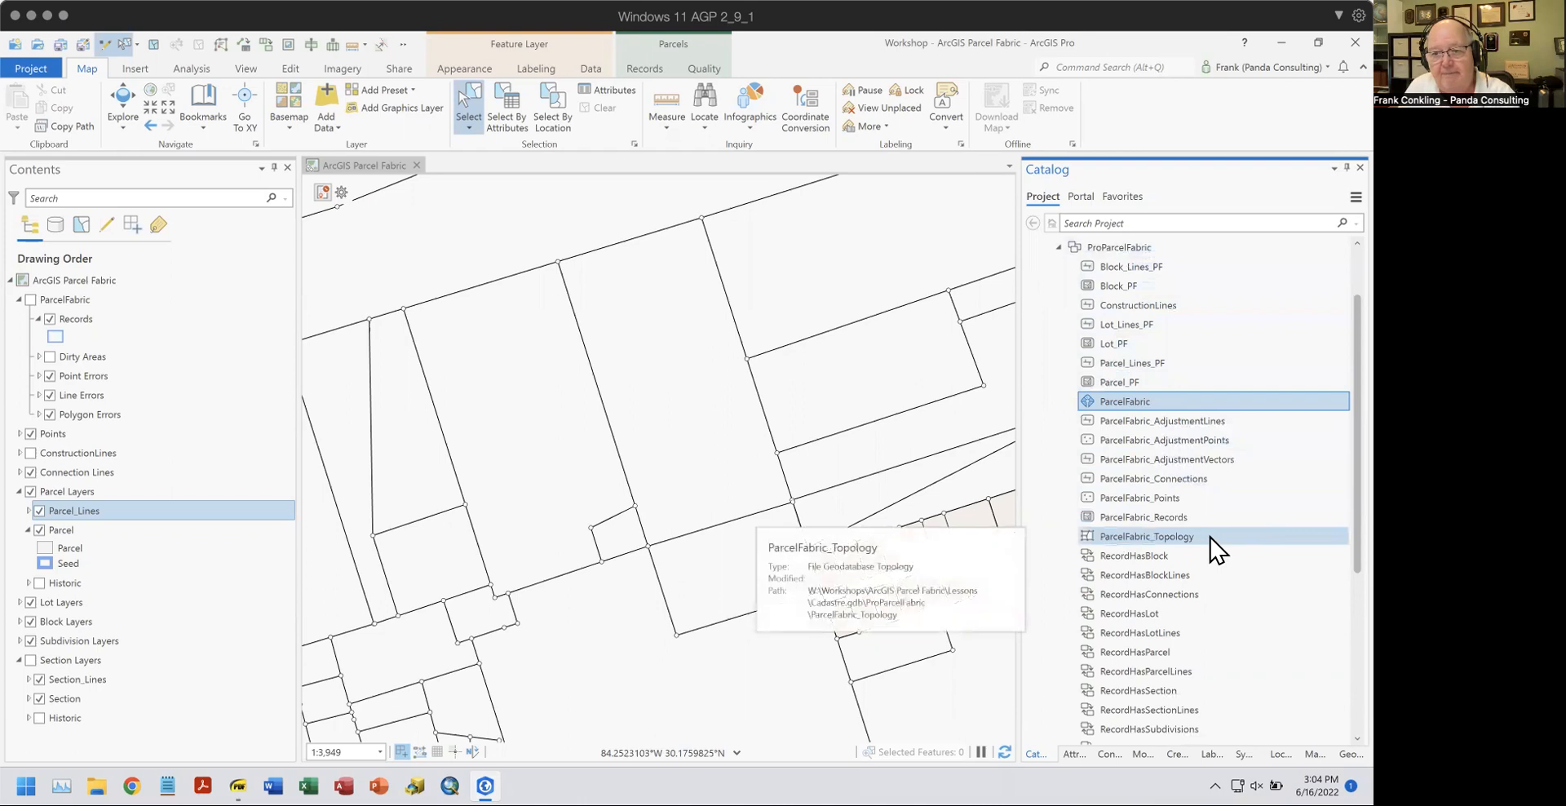
pyautogui.click(1178, 521)
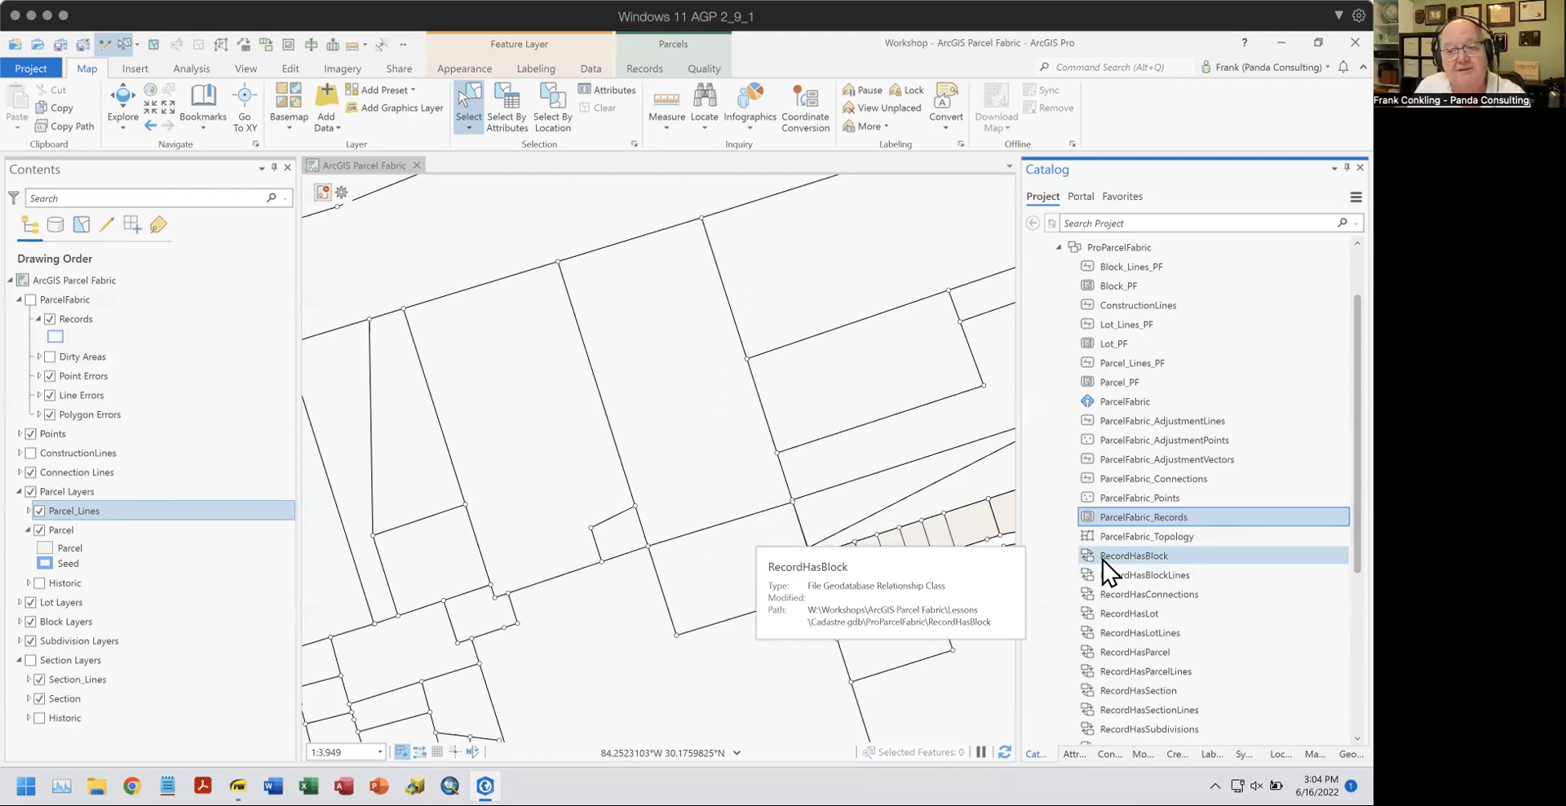
pyautogui.rightClick(1134, 559)
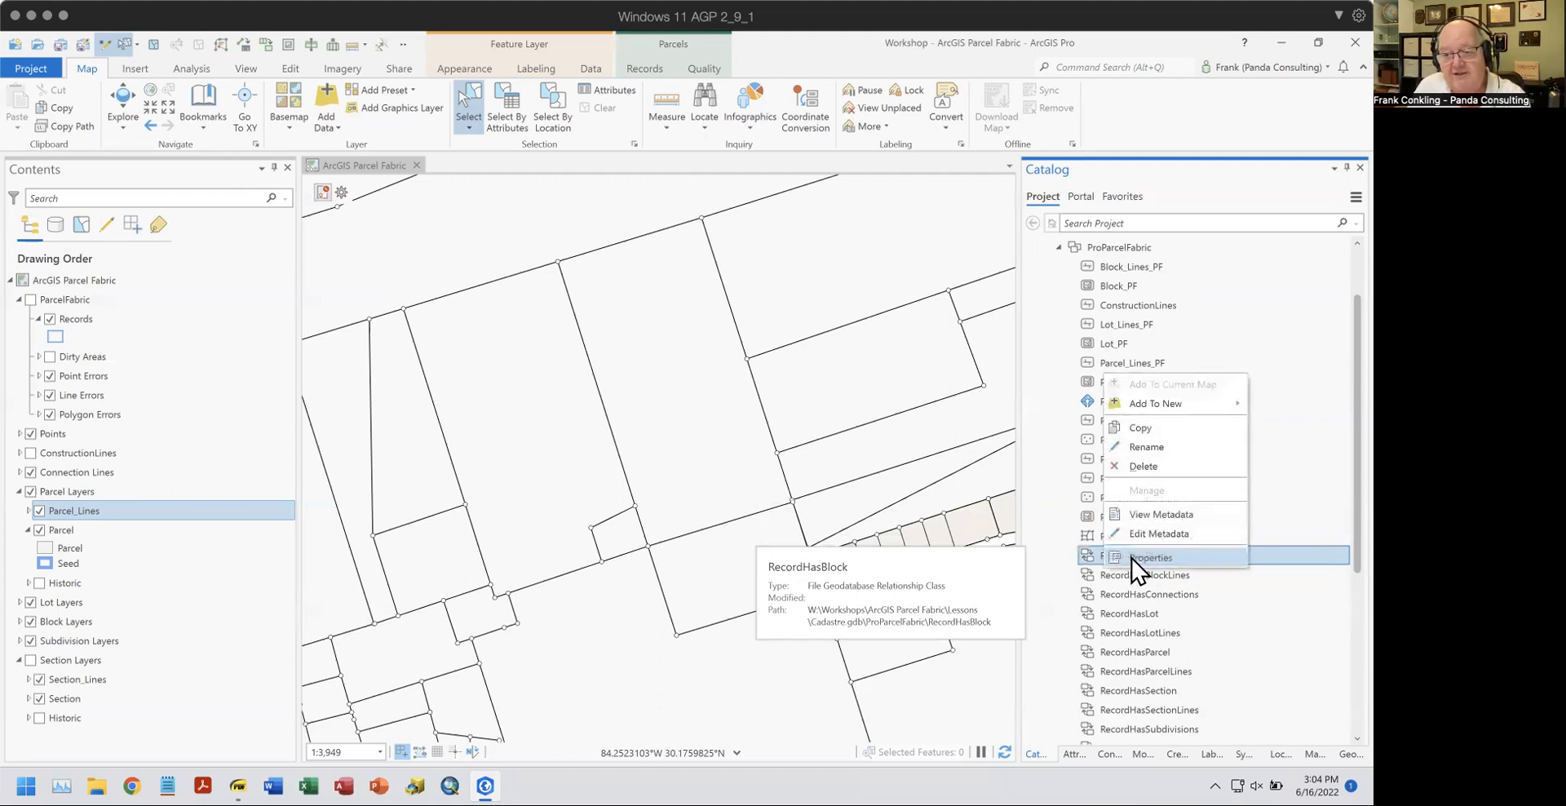
pyautogui.click(1136, 560)
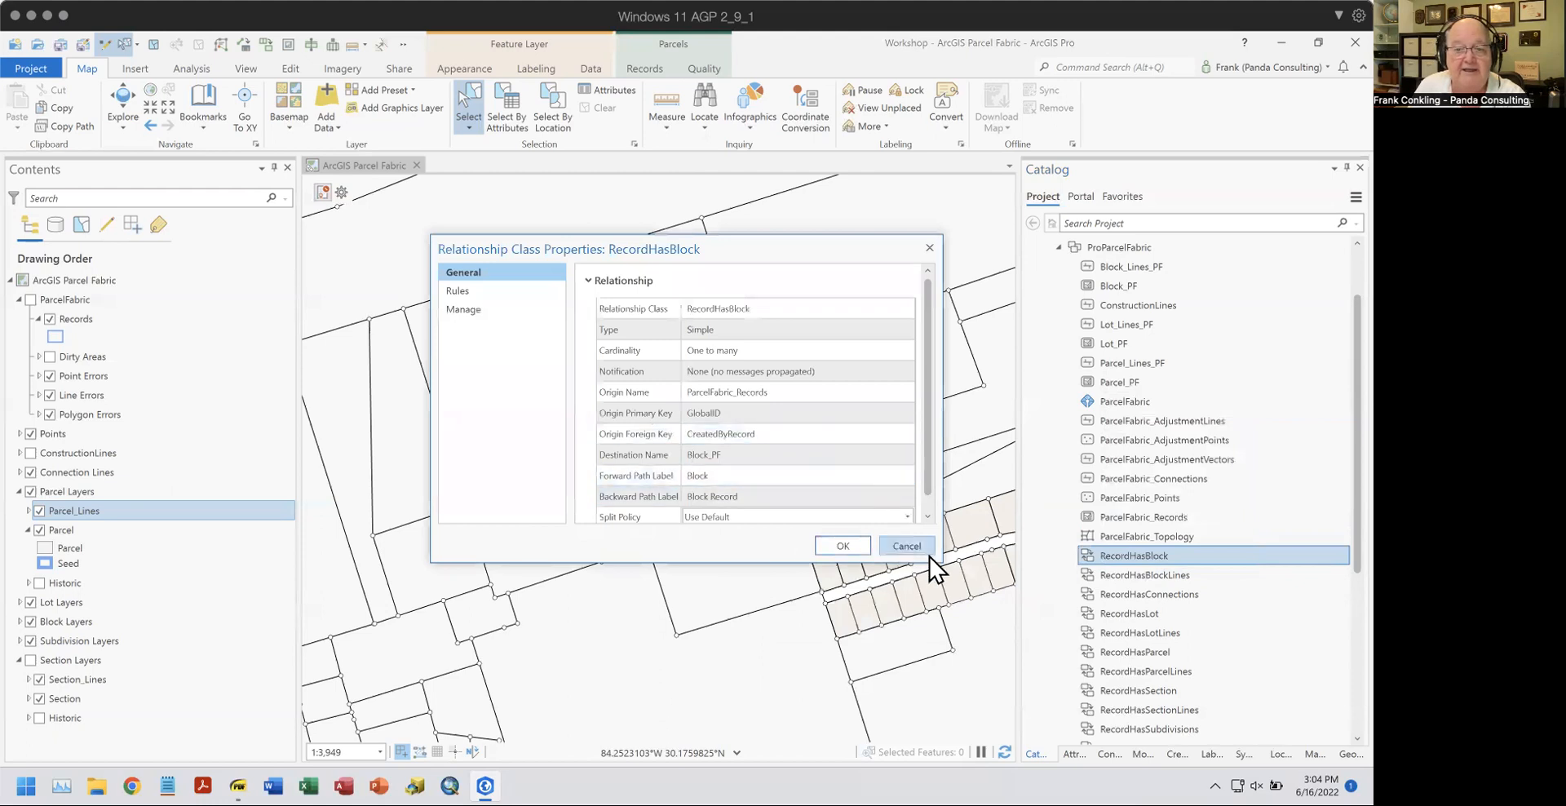
pyautogui.moveTo(942, 563); pyautogui.dragTo(1011, 688)
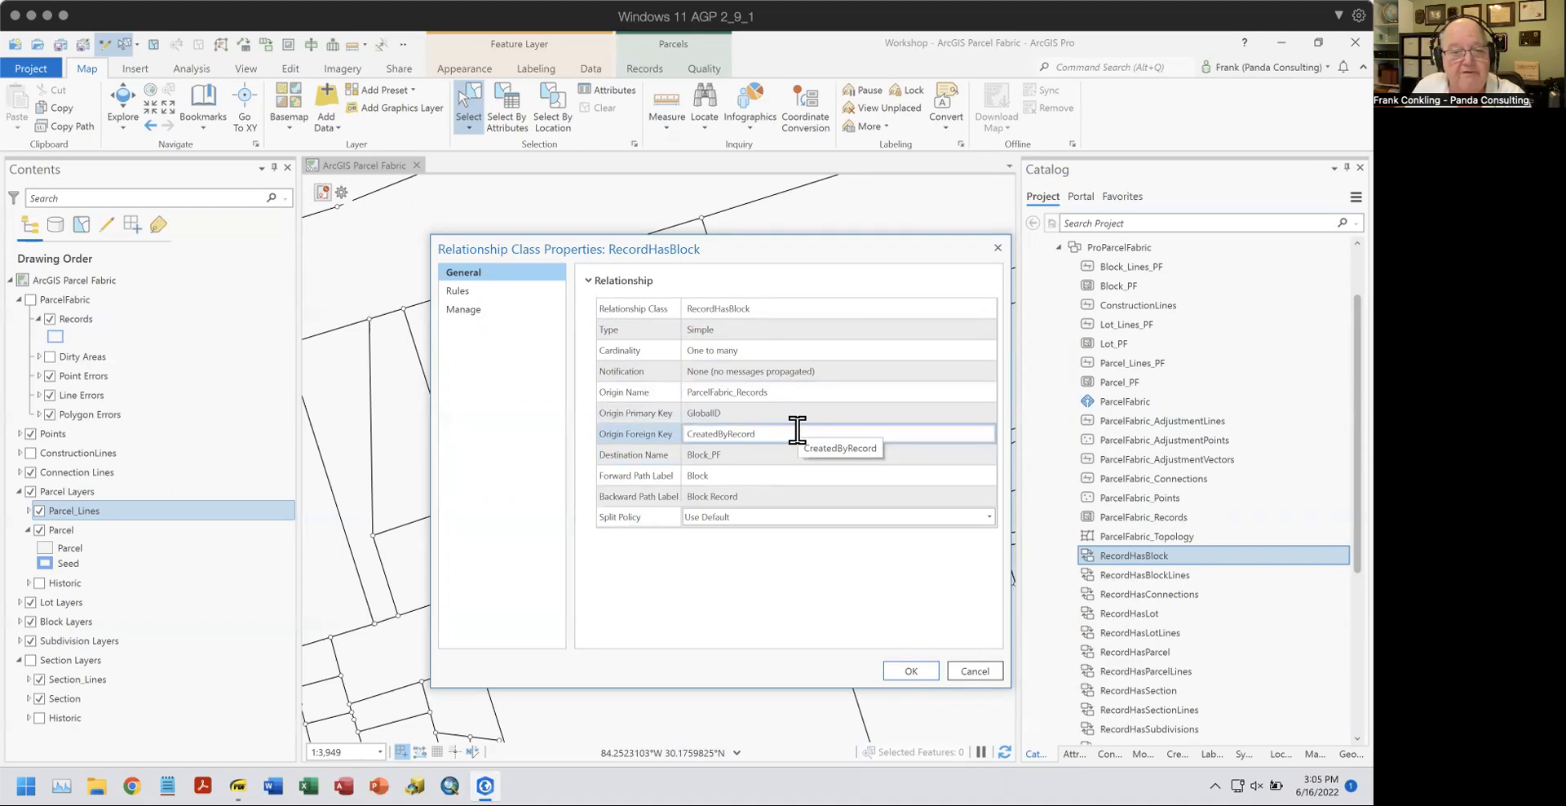
pyautogui.click(983, 676)
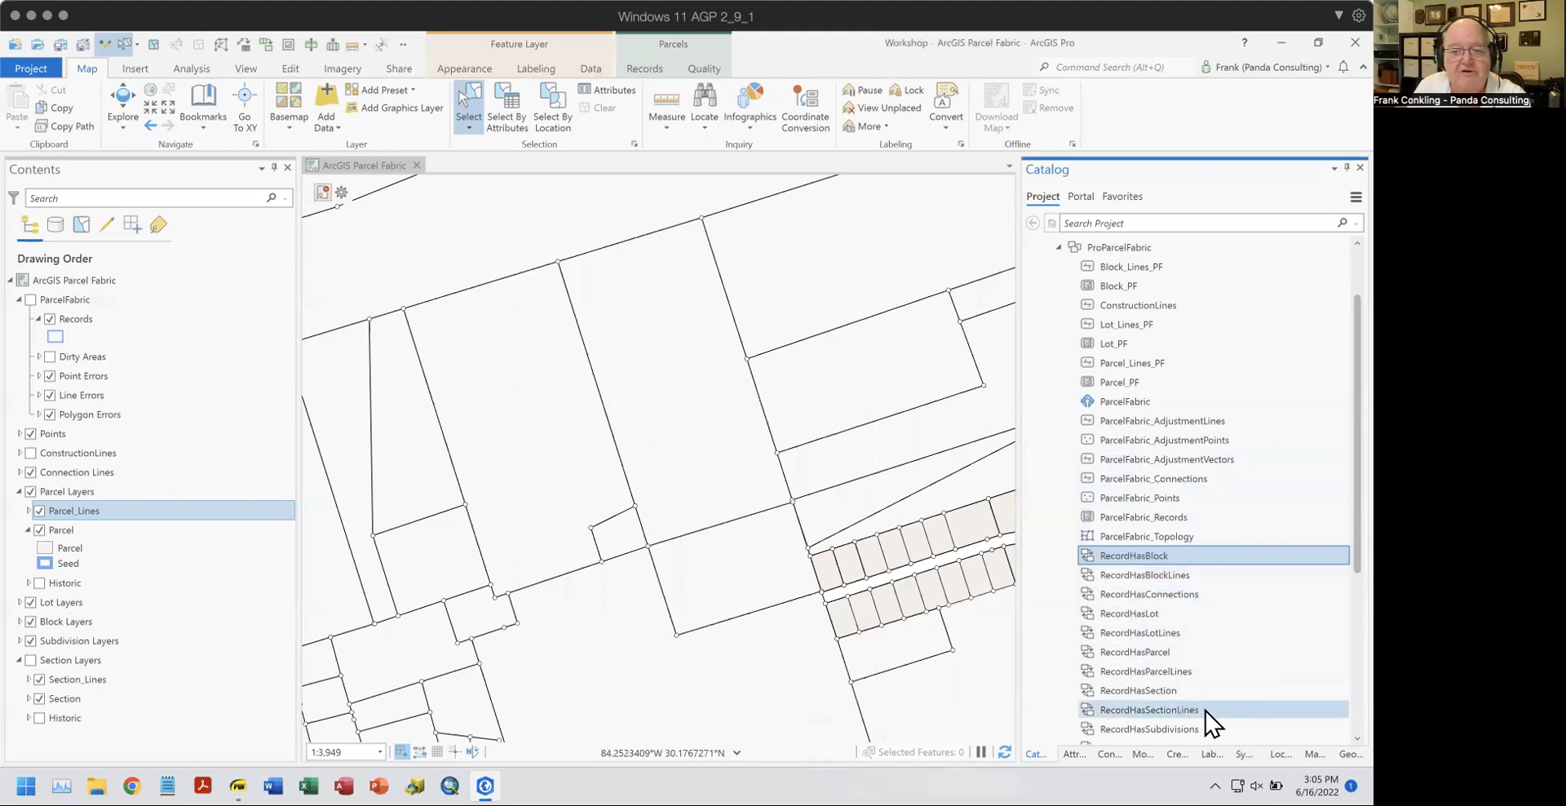
pyautogui.moveTo(1214, 722)
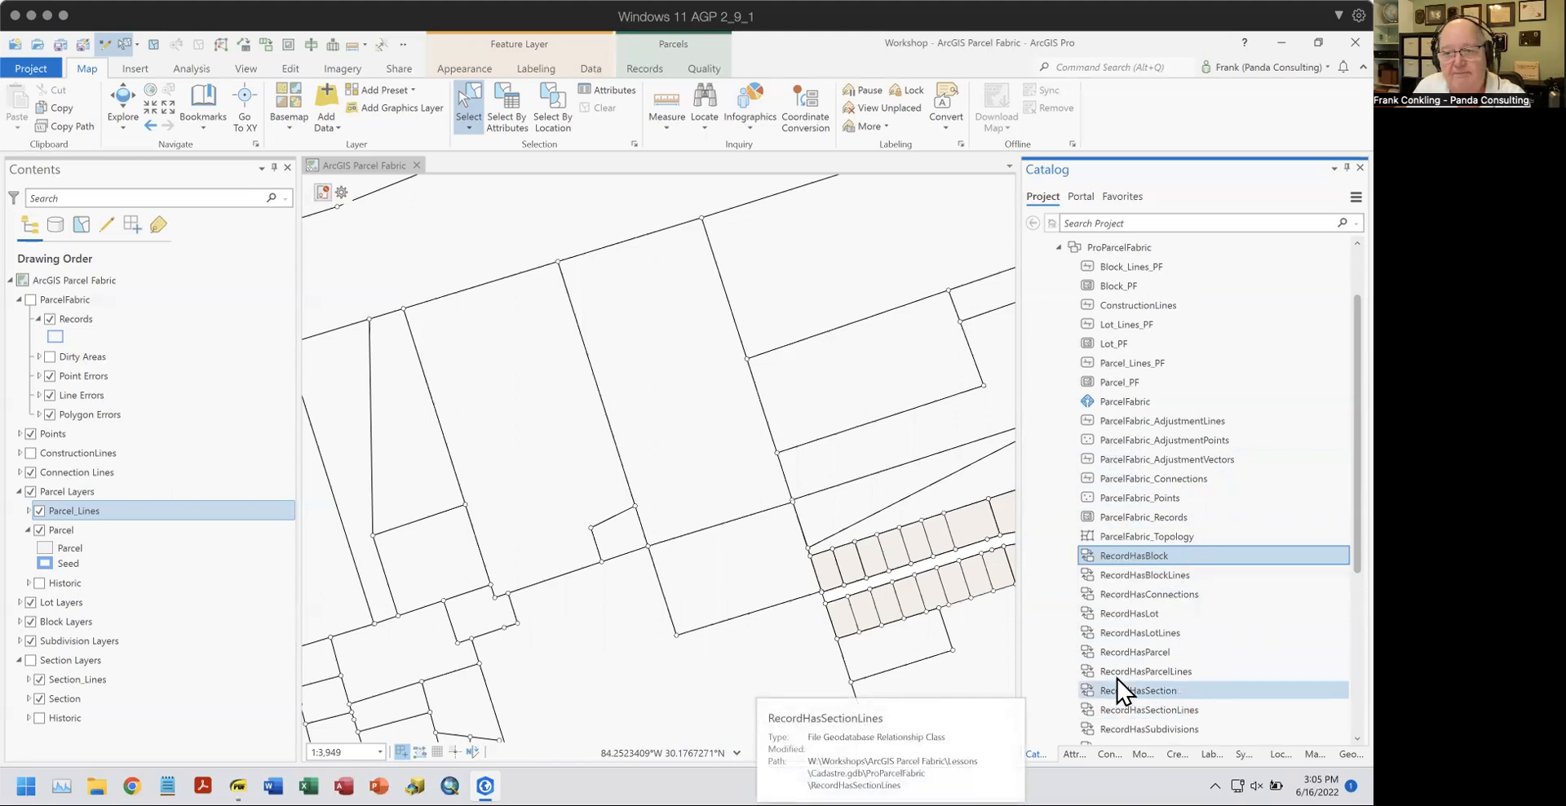
# Open the Records layer's field design and examine the RecordType, RecordedDate, created_date, ParcelCount and RetiredParcelCount fields.
pyautogui.rightClick(75, 320)
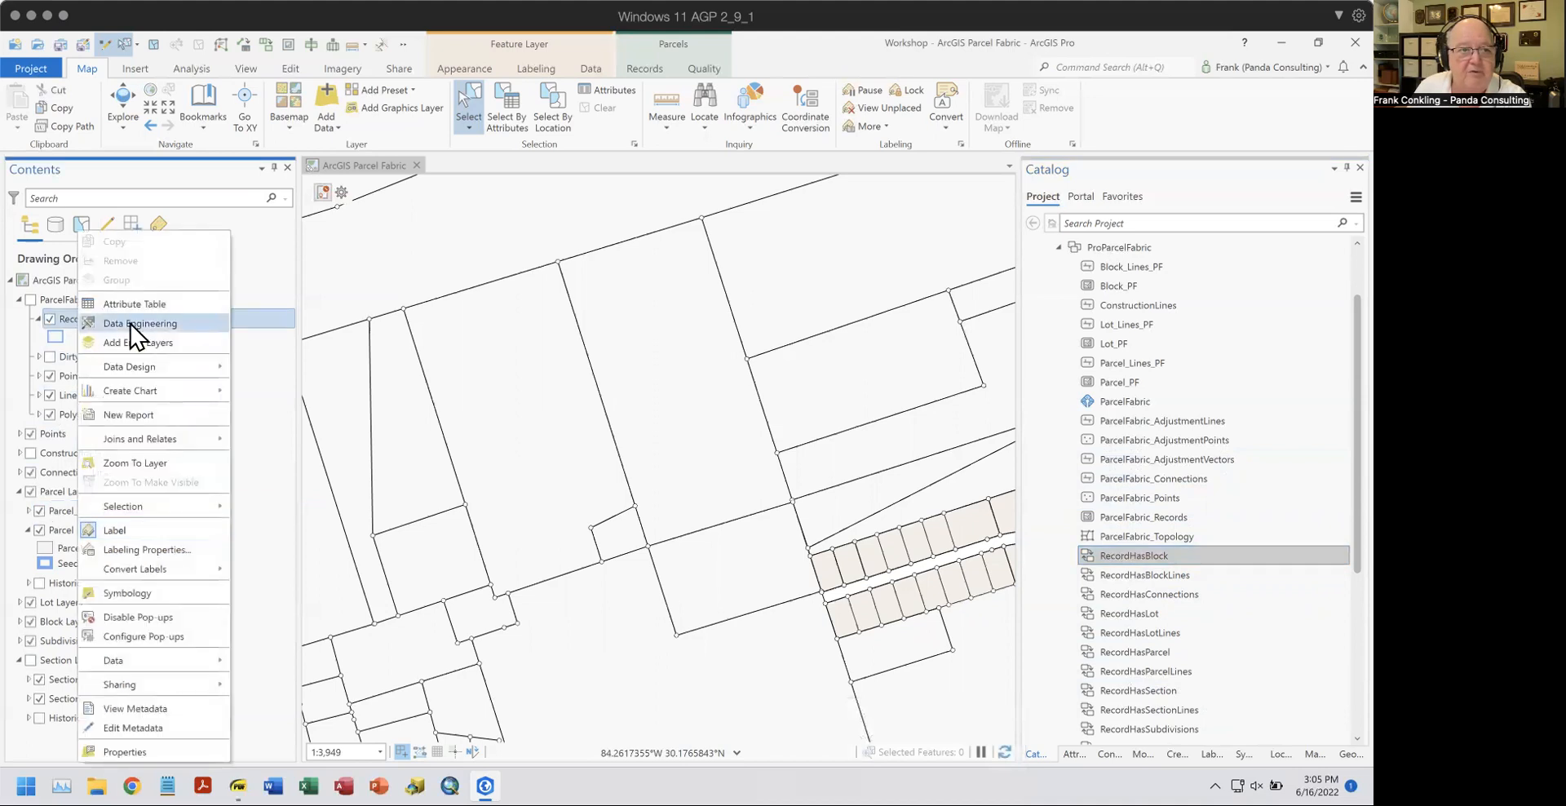
pyautogui.moveTo(174, 380)
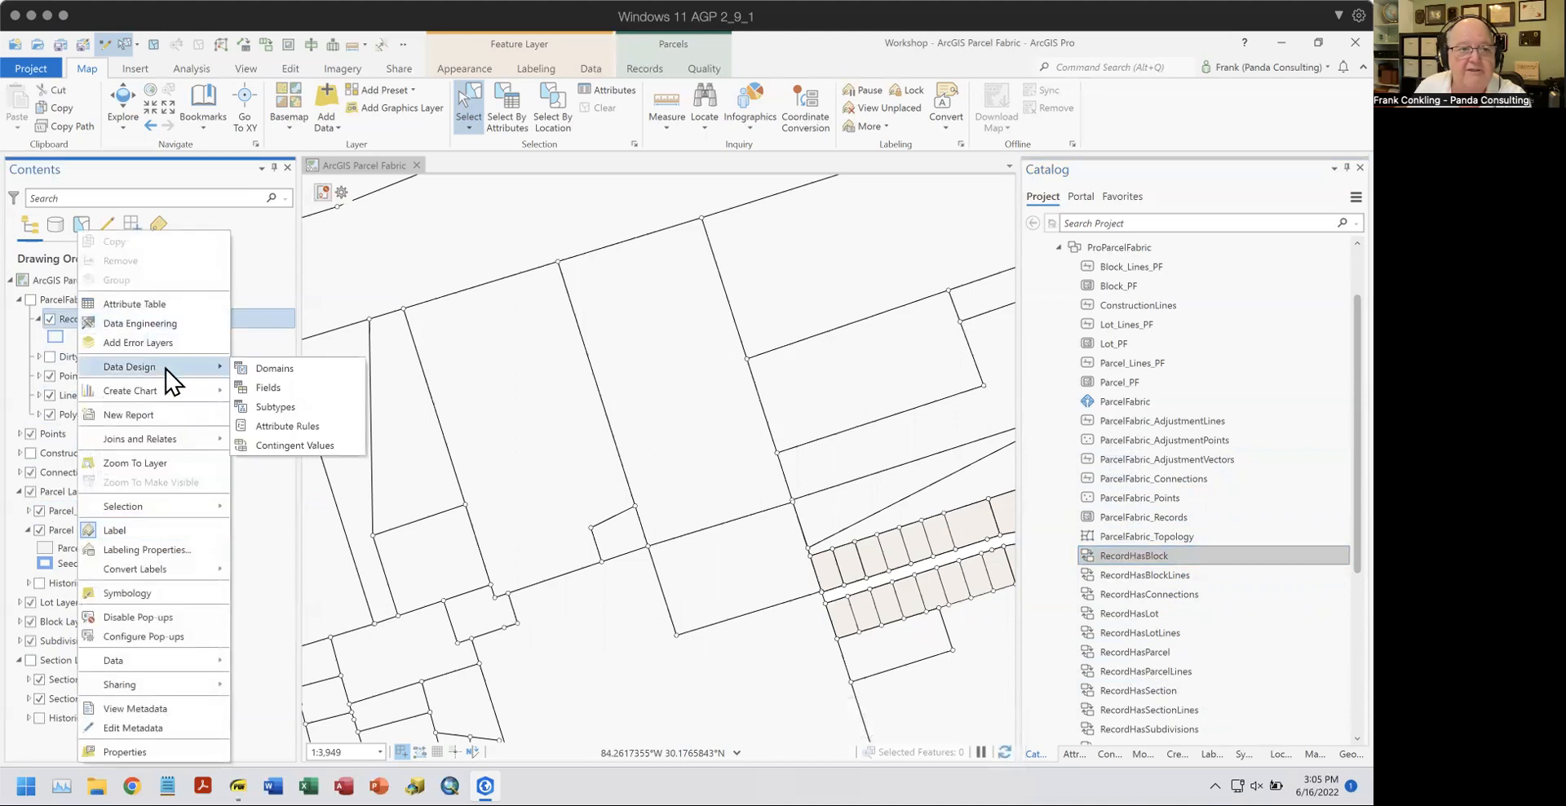
pyautogui.click(287, 388)
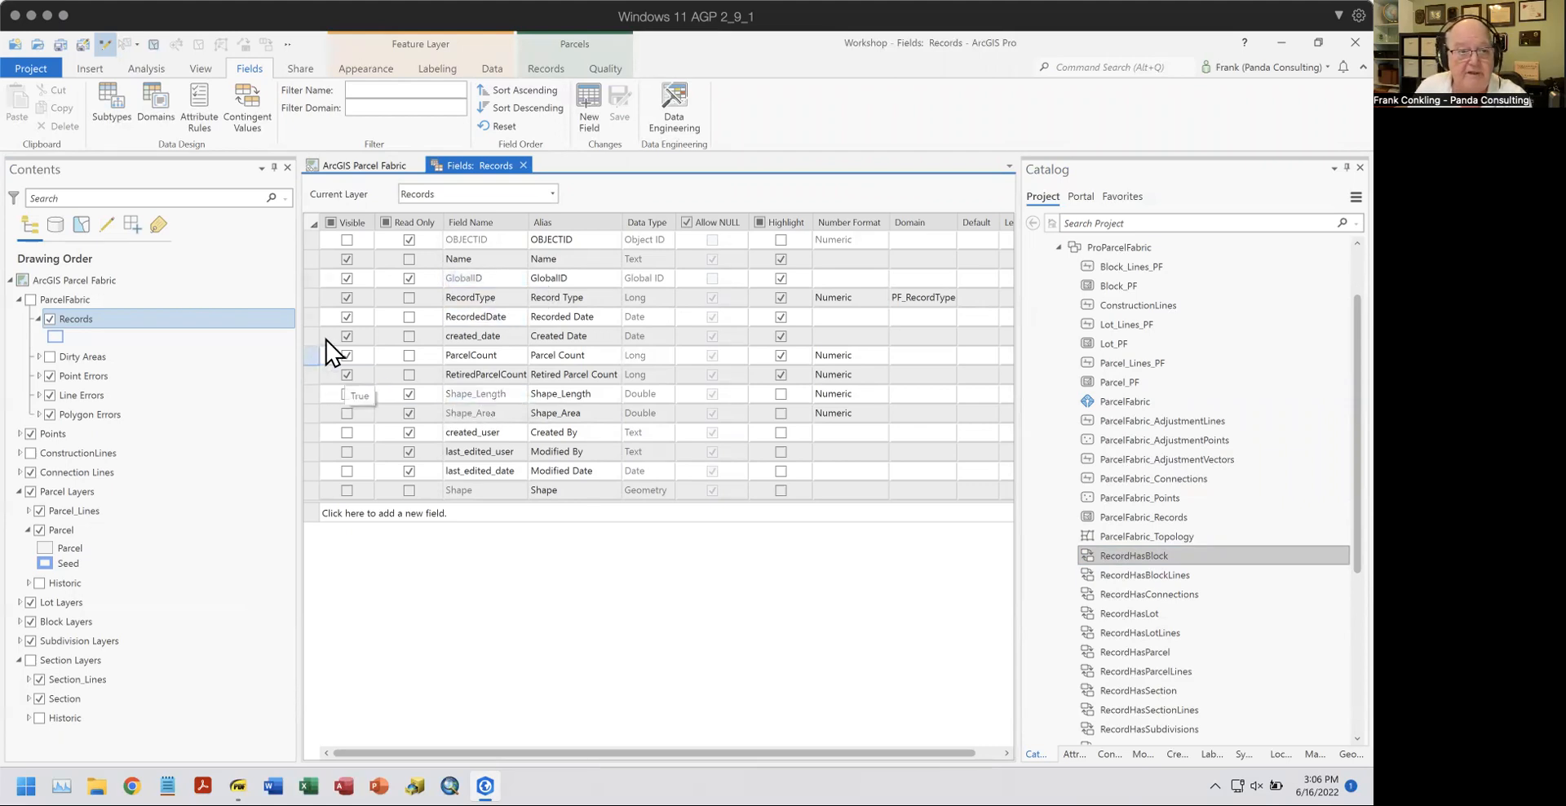
pyautogui.click(314, 299)
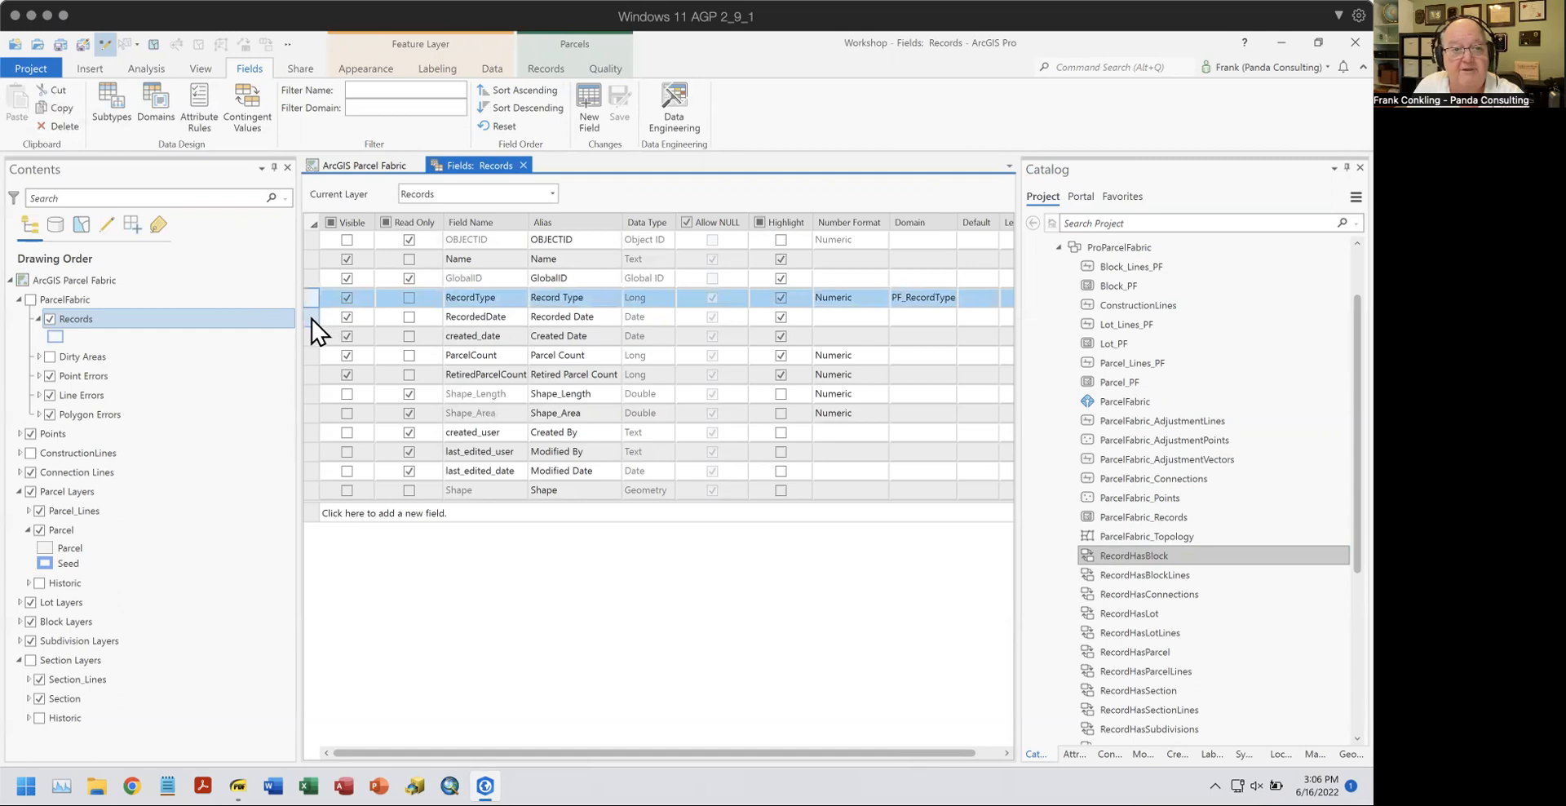
pyautogui.click(312, 319)
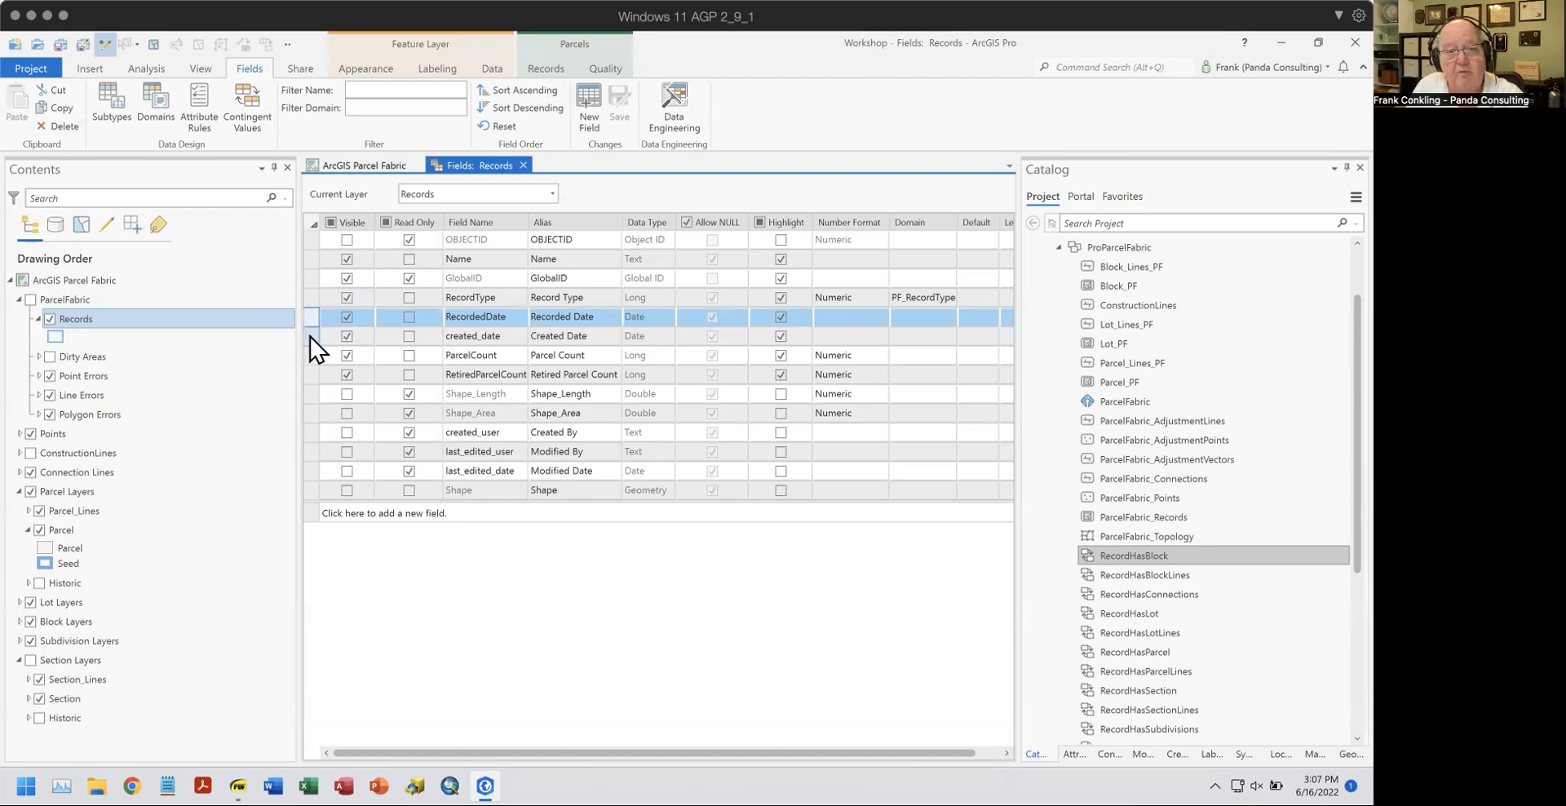
pyautogui.click(311, 336)
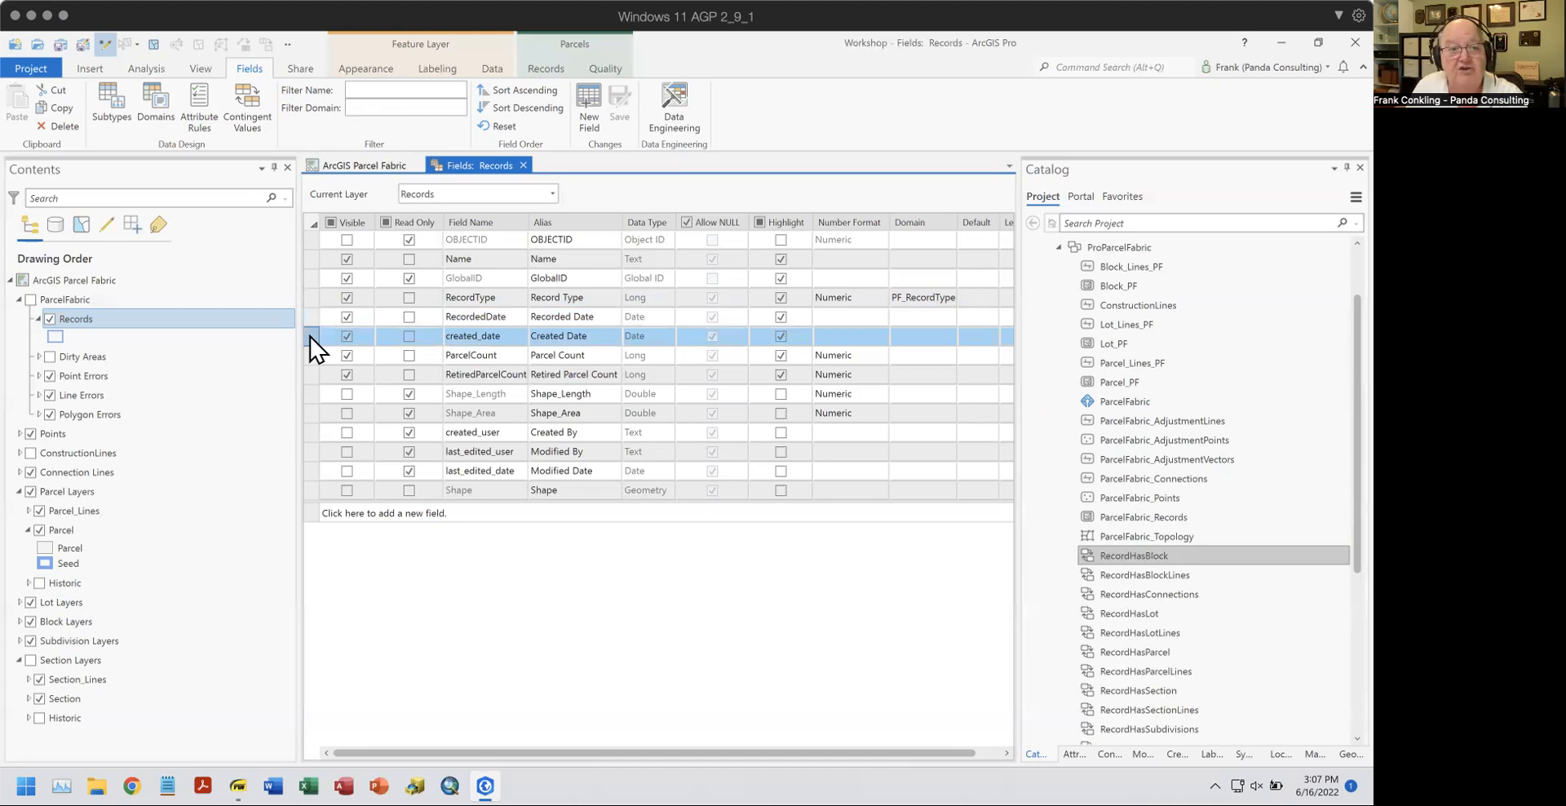
pyautogui.click(308, 357)
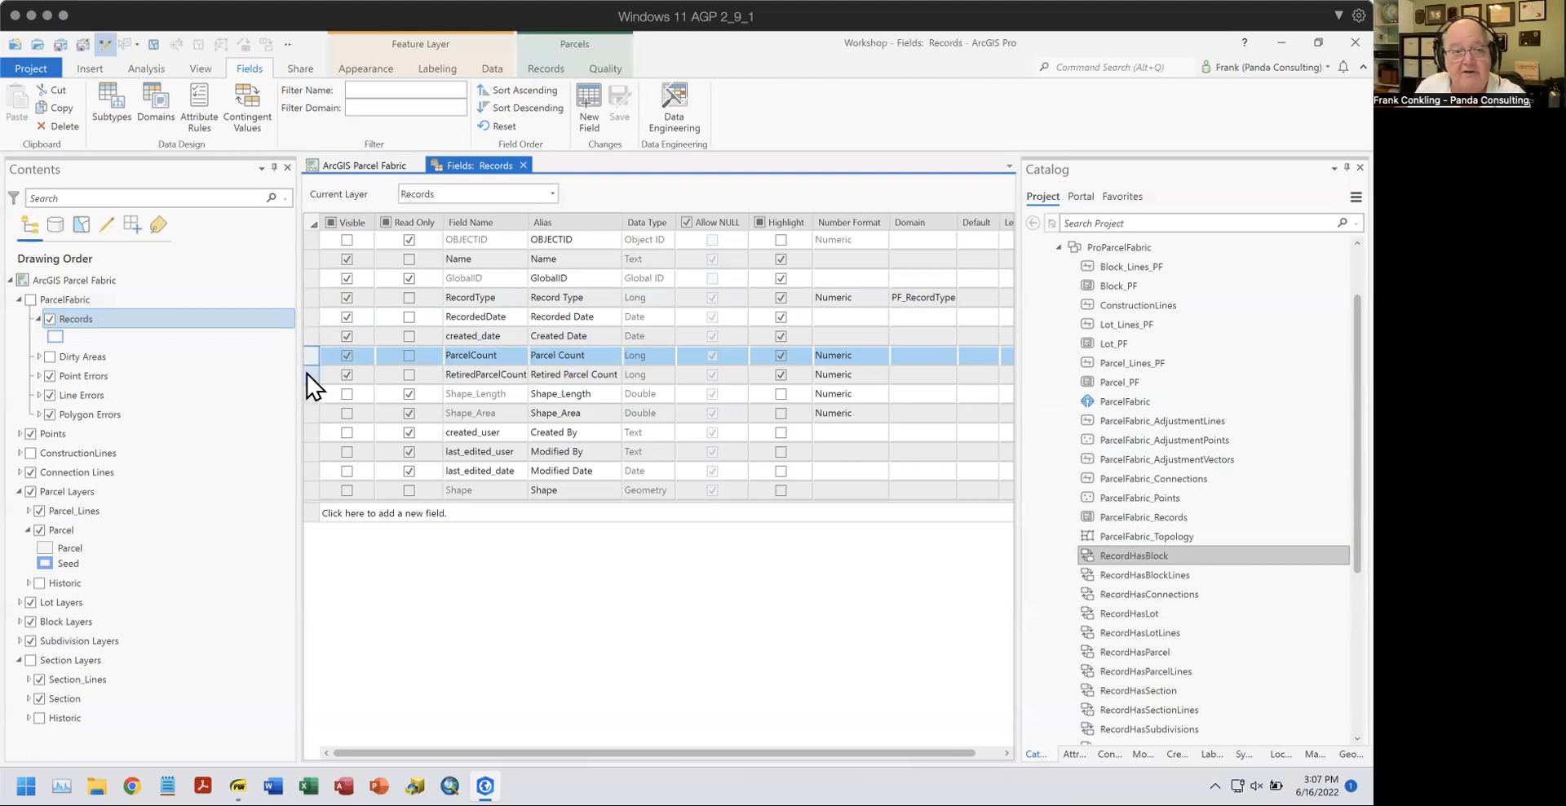
pyautogui.click(307, 374)
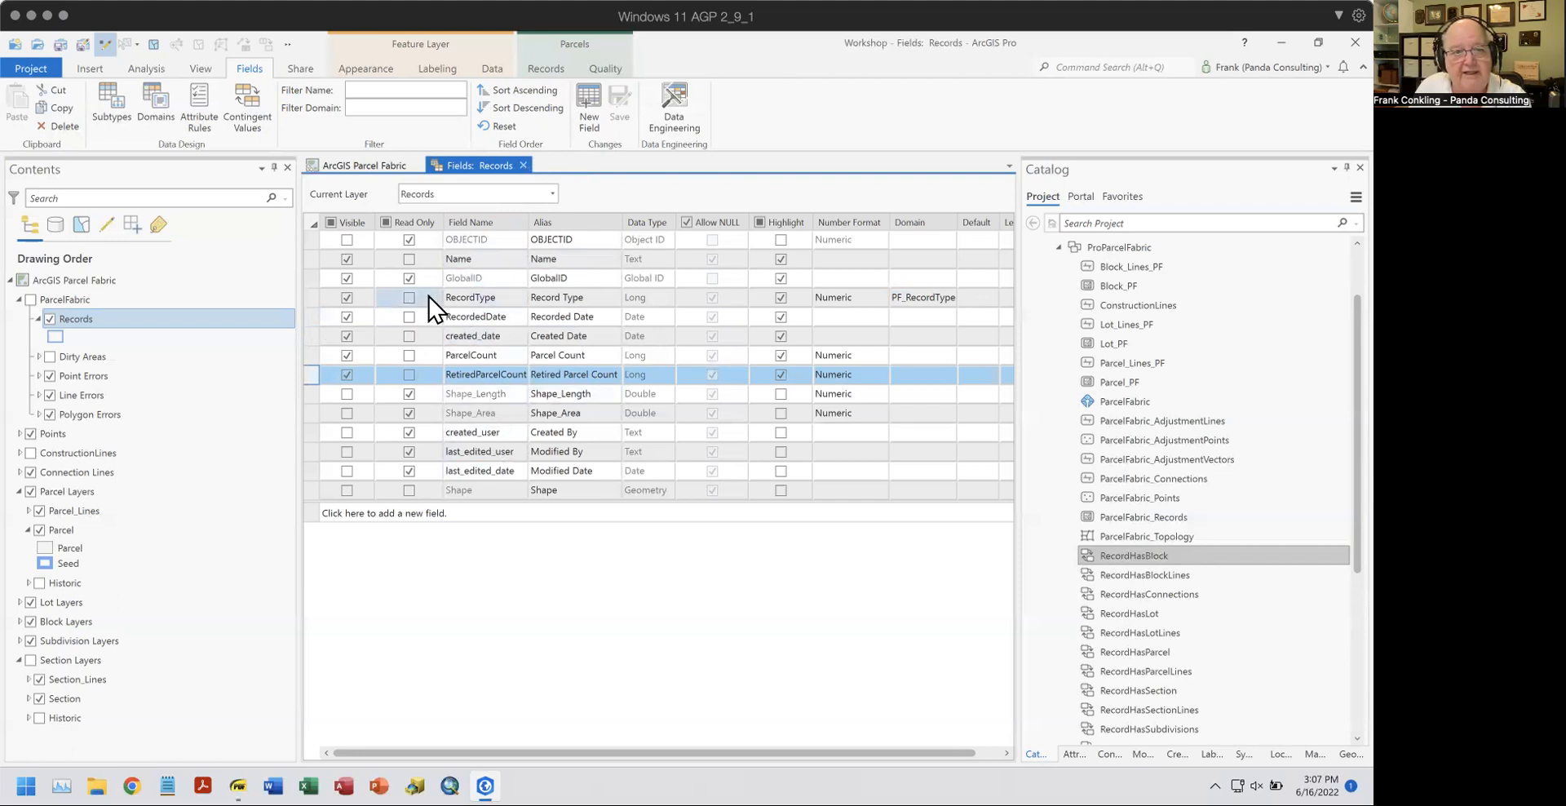
# Look at the default value choices for the RecordType field without picking one, and return to the ArcGIS Parcel Fabric map.
pyautogui.click(311, 297)
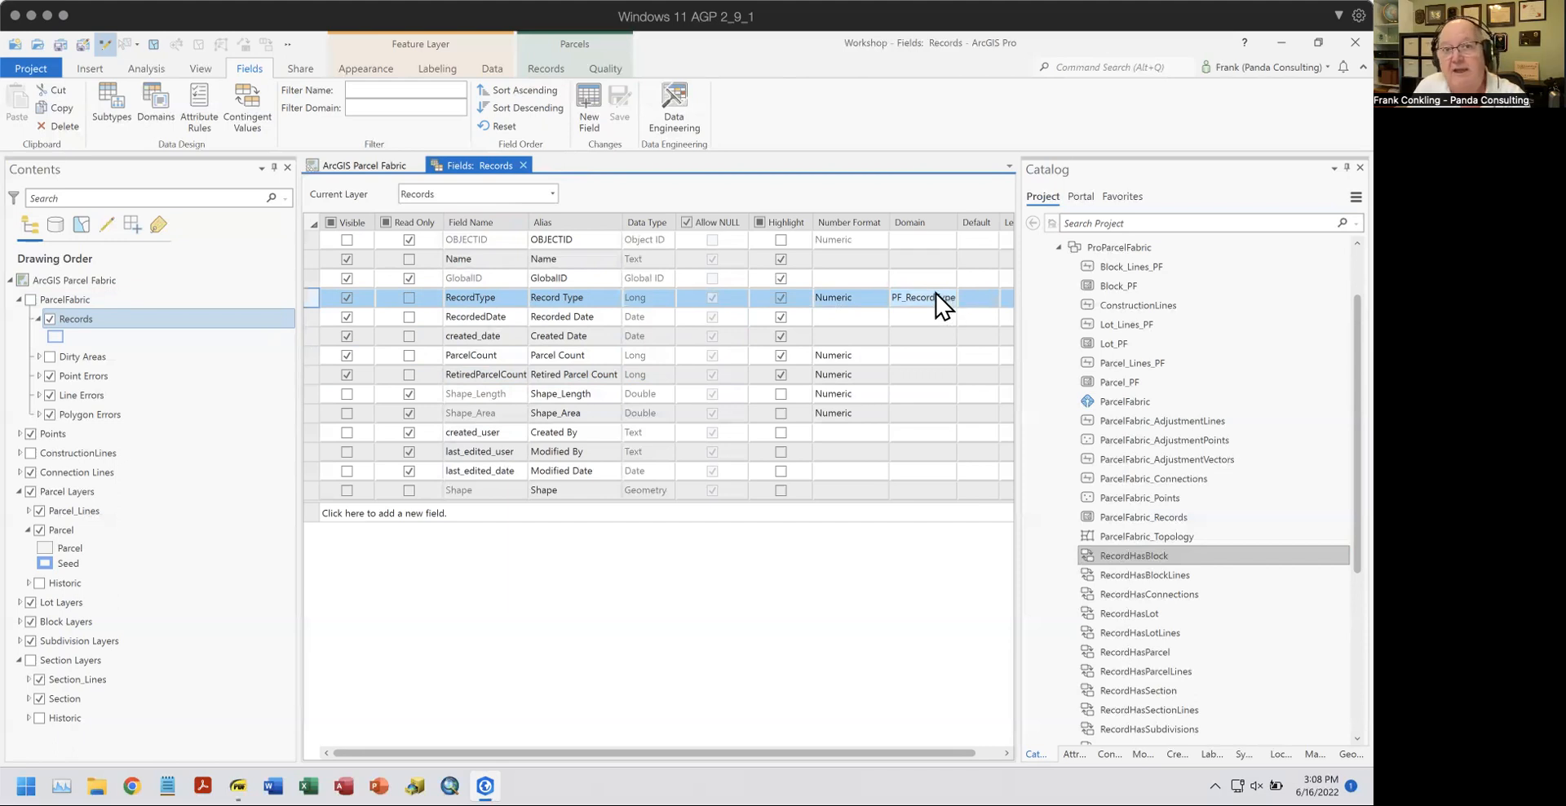
pyautogui.click(985, 309)
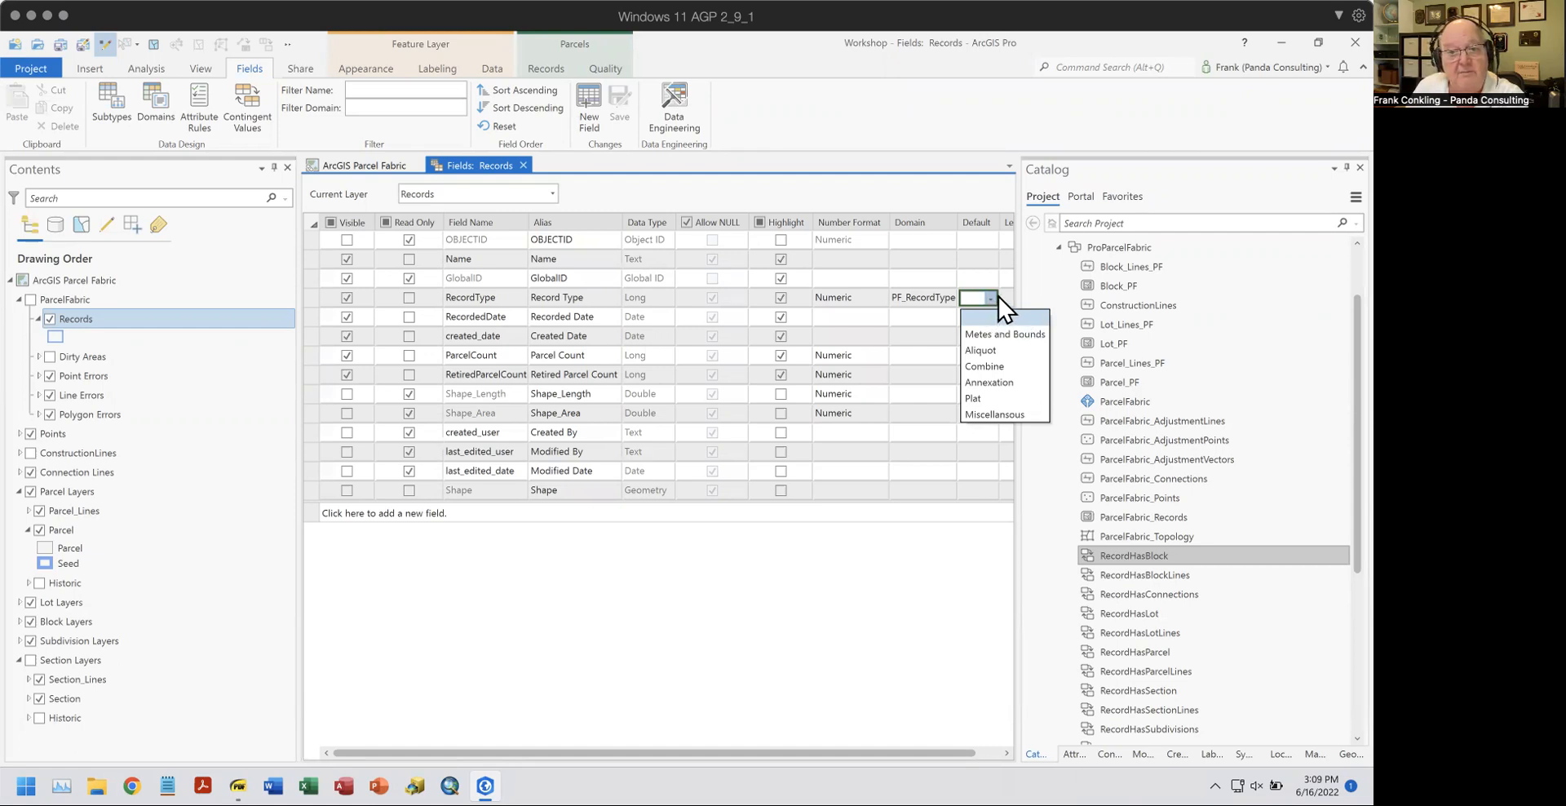
pyautogui.click(969, 202)
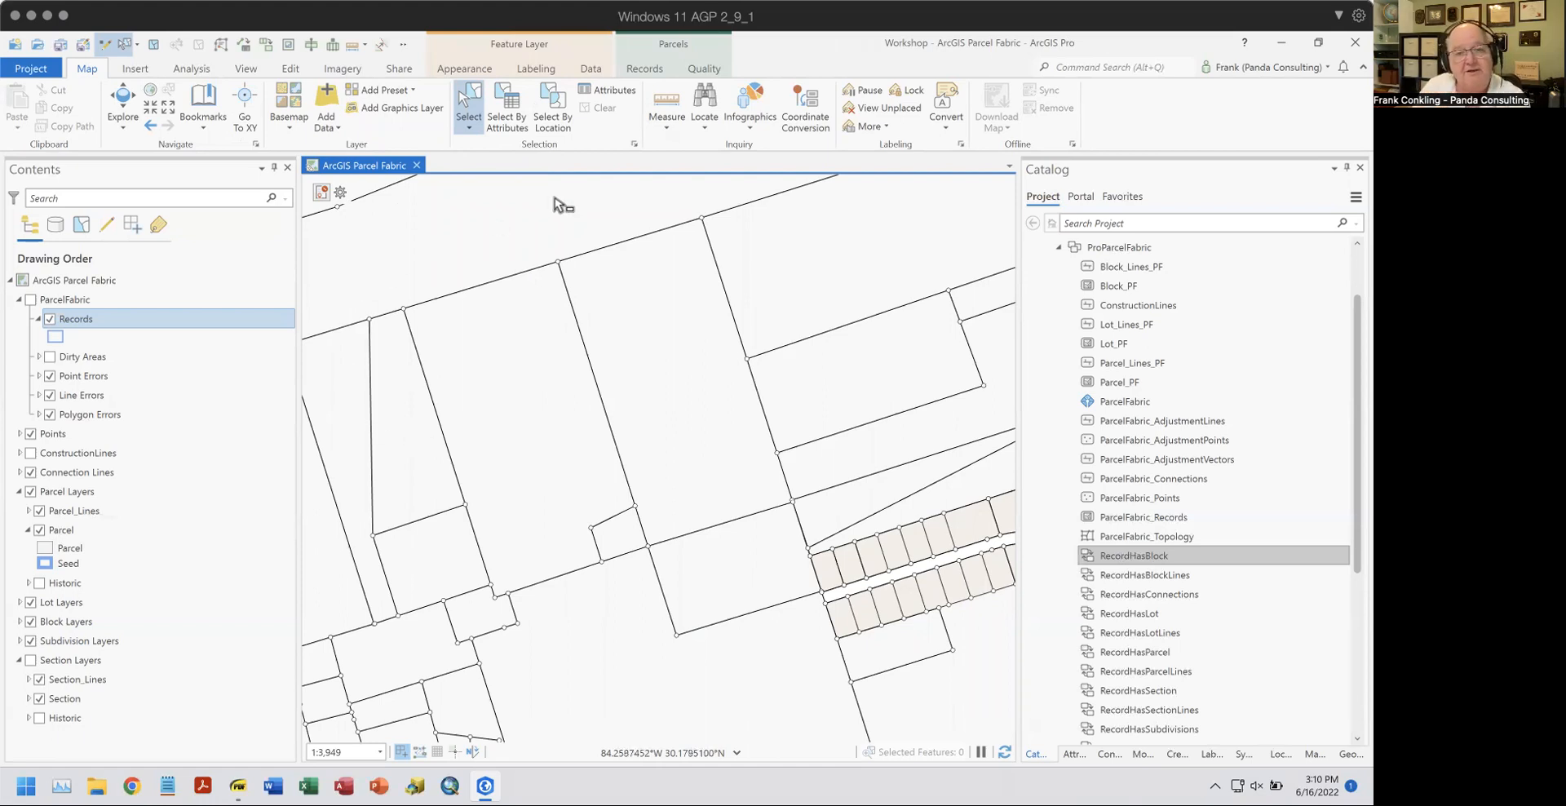
# Compare the parcel Records tools with the parcel Quality tools, ending on the Records tools.
pyautogui.click(707, 70)
pyautogui.click(654, 70)
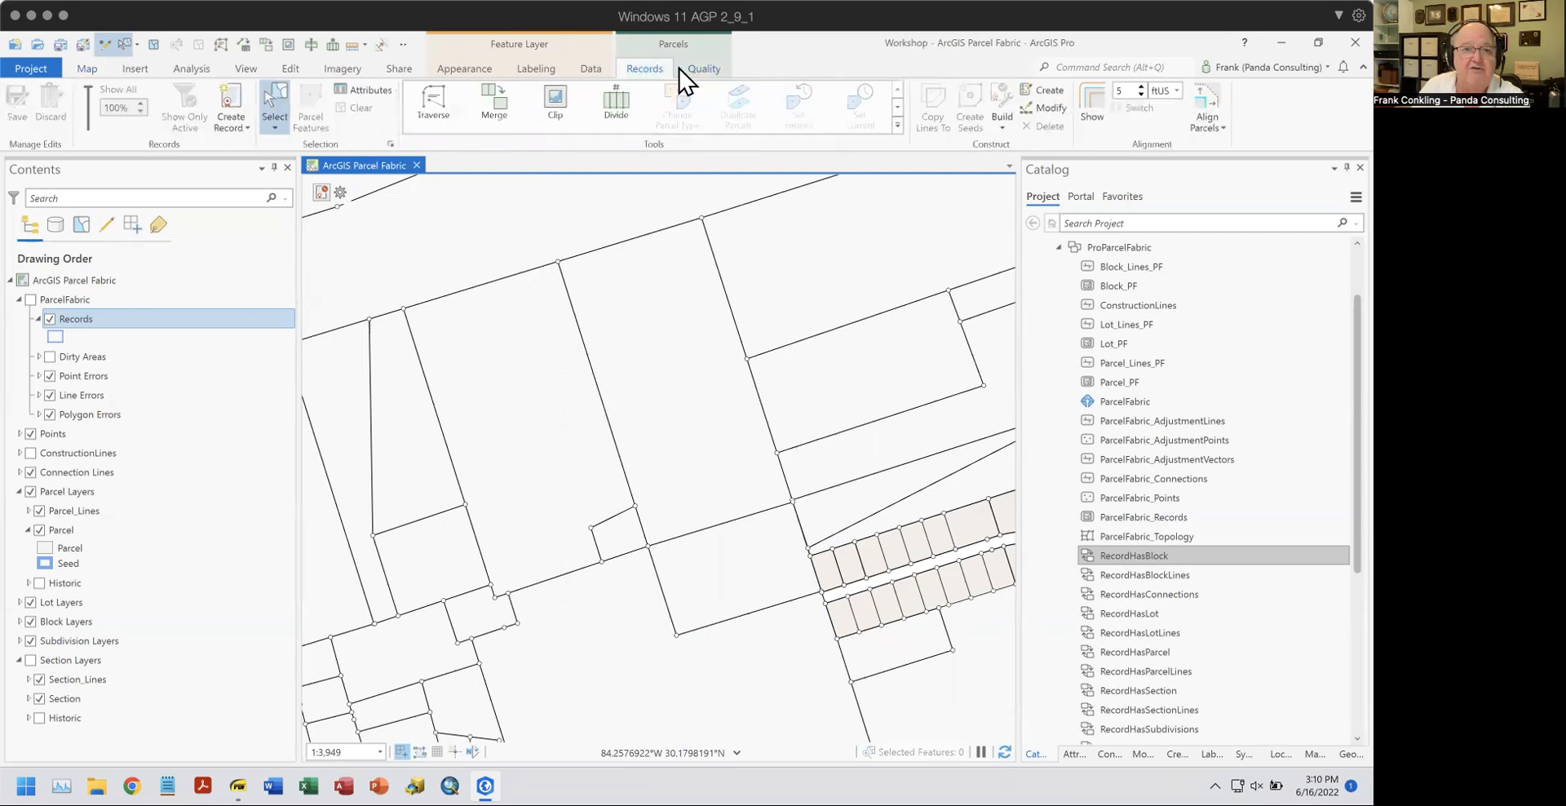
pyautogui.click(701, 69)
pyautogui.click(657, 71)
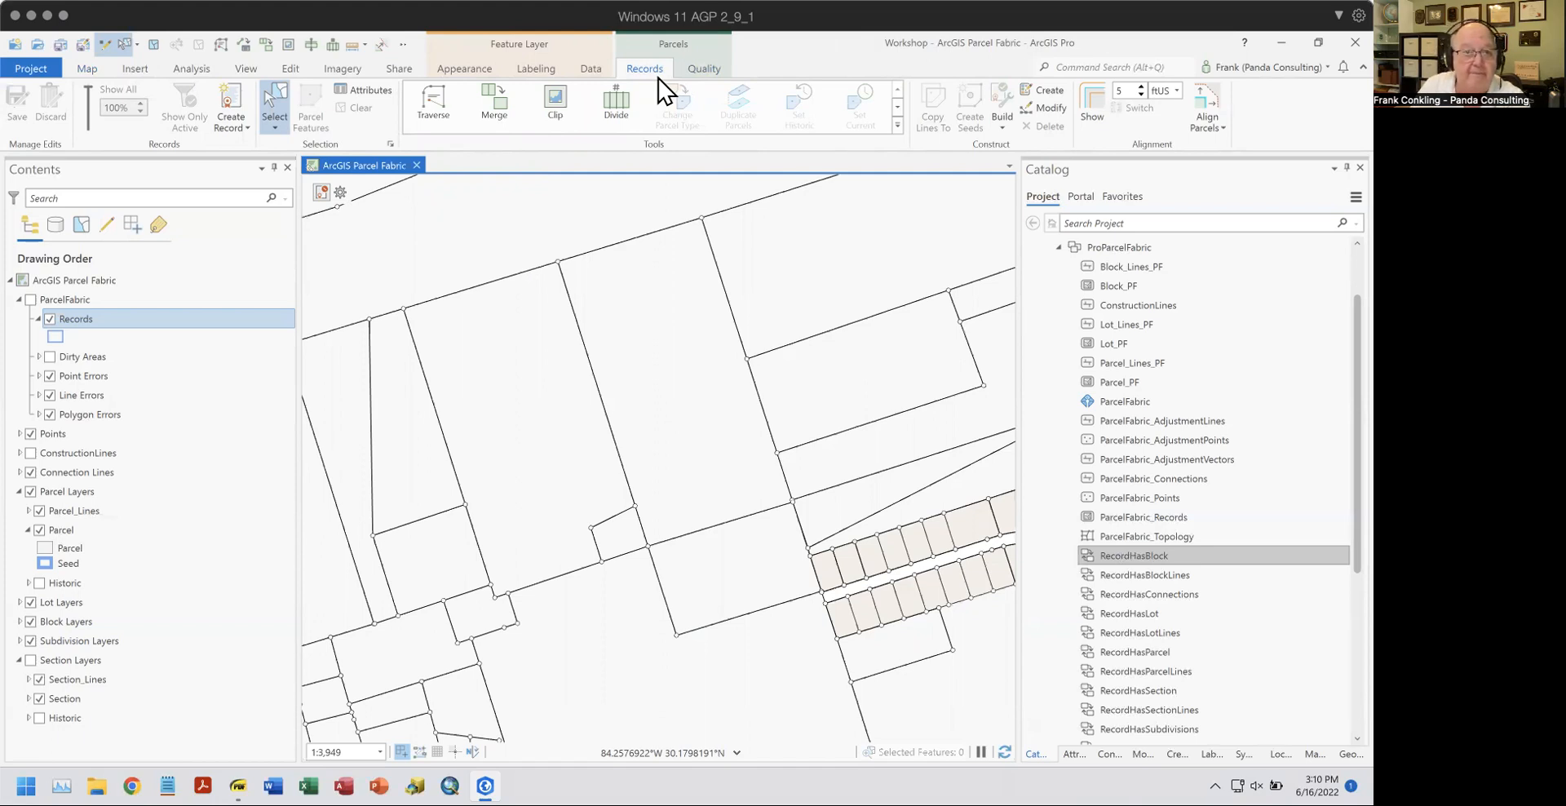
pyautogui.click(704, 78)
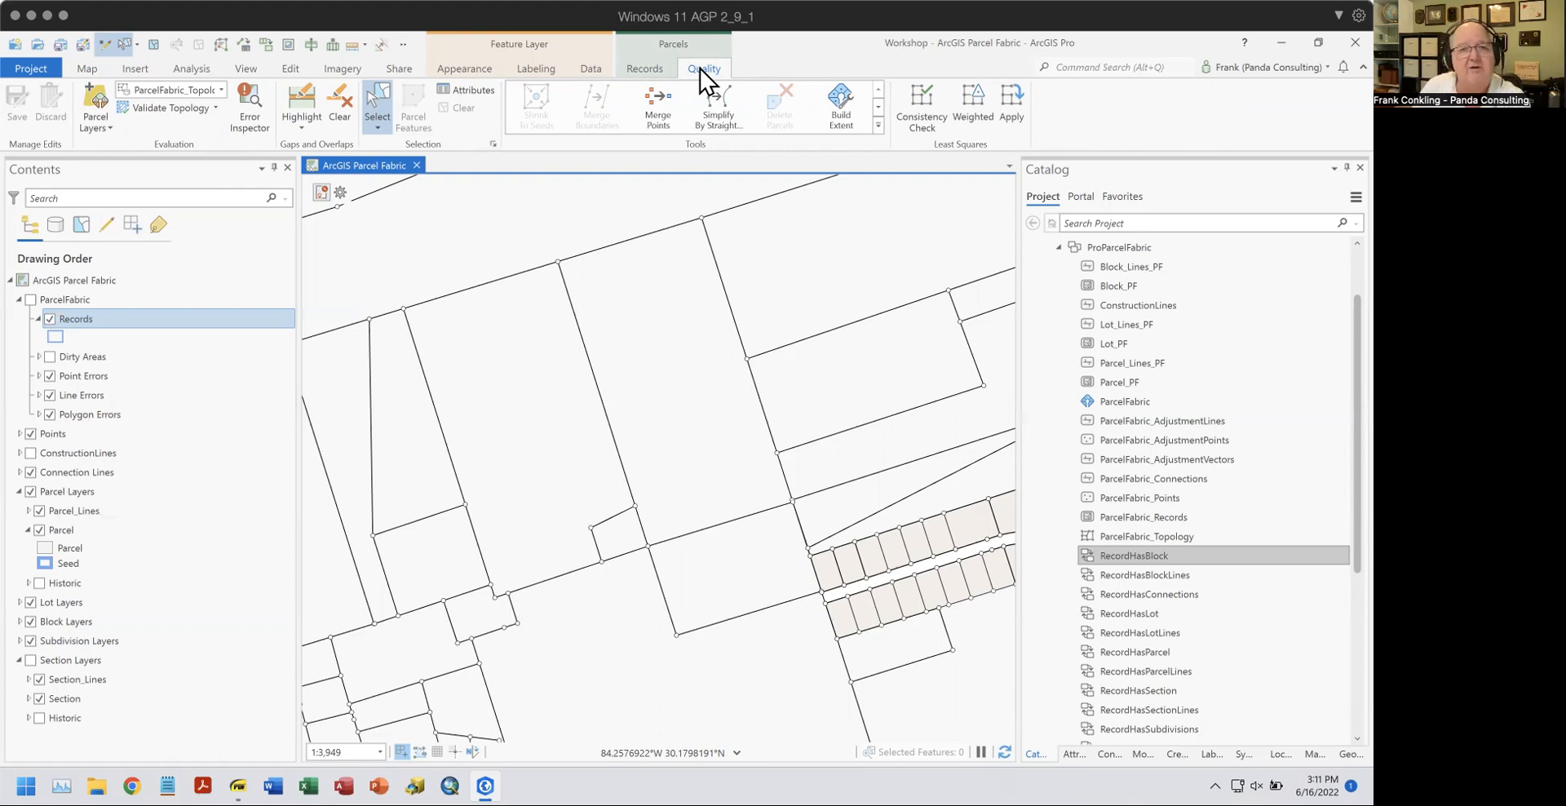
pyautogui.click(641, 71)
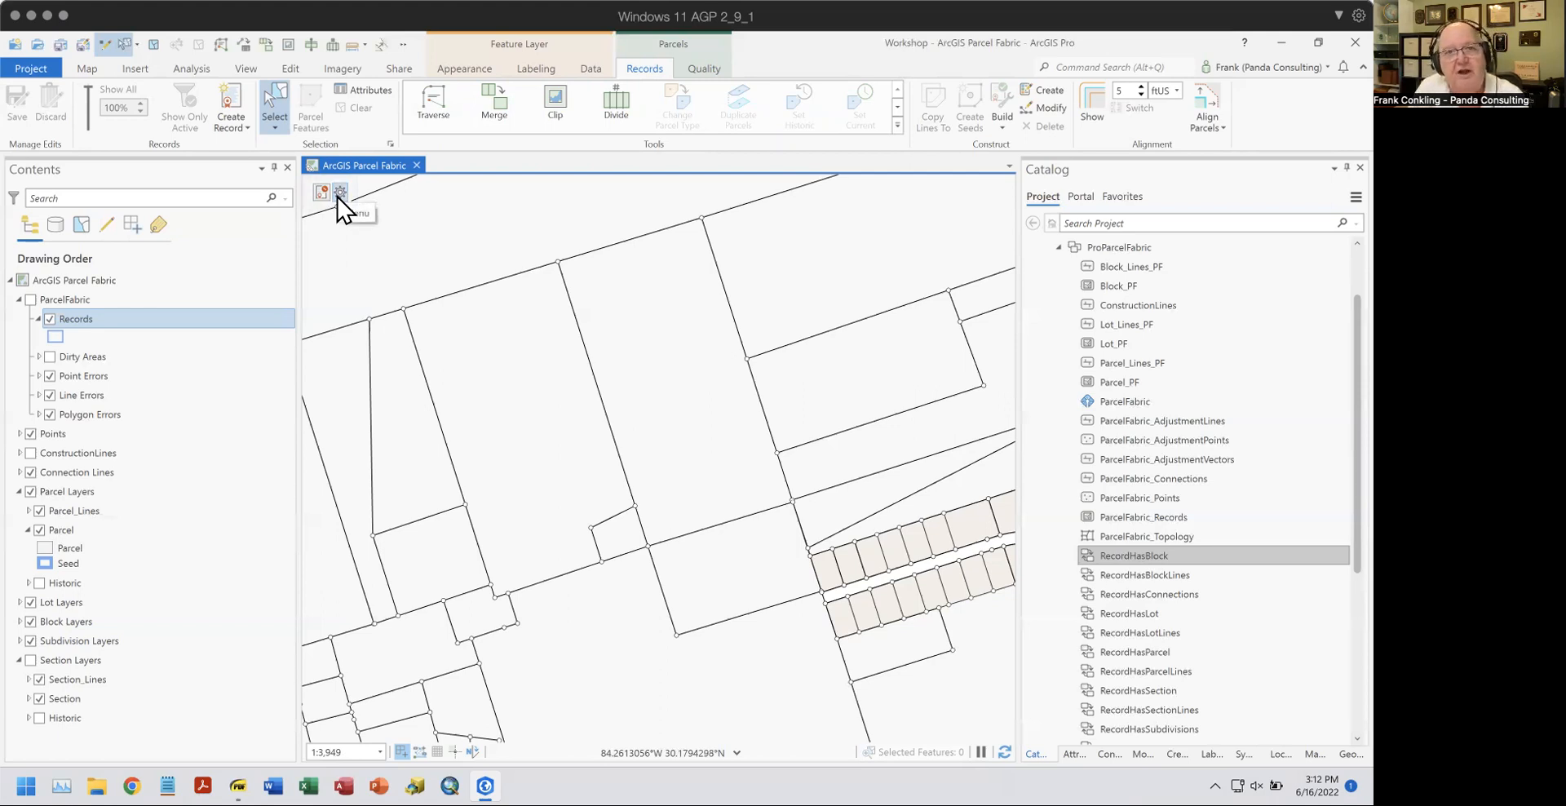
# Start a new parcel record named Demo 01 and set its record type to Metes and Bounds.
pyautogui.click(341, 208)
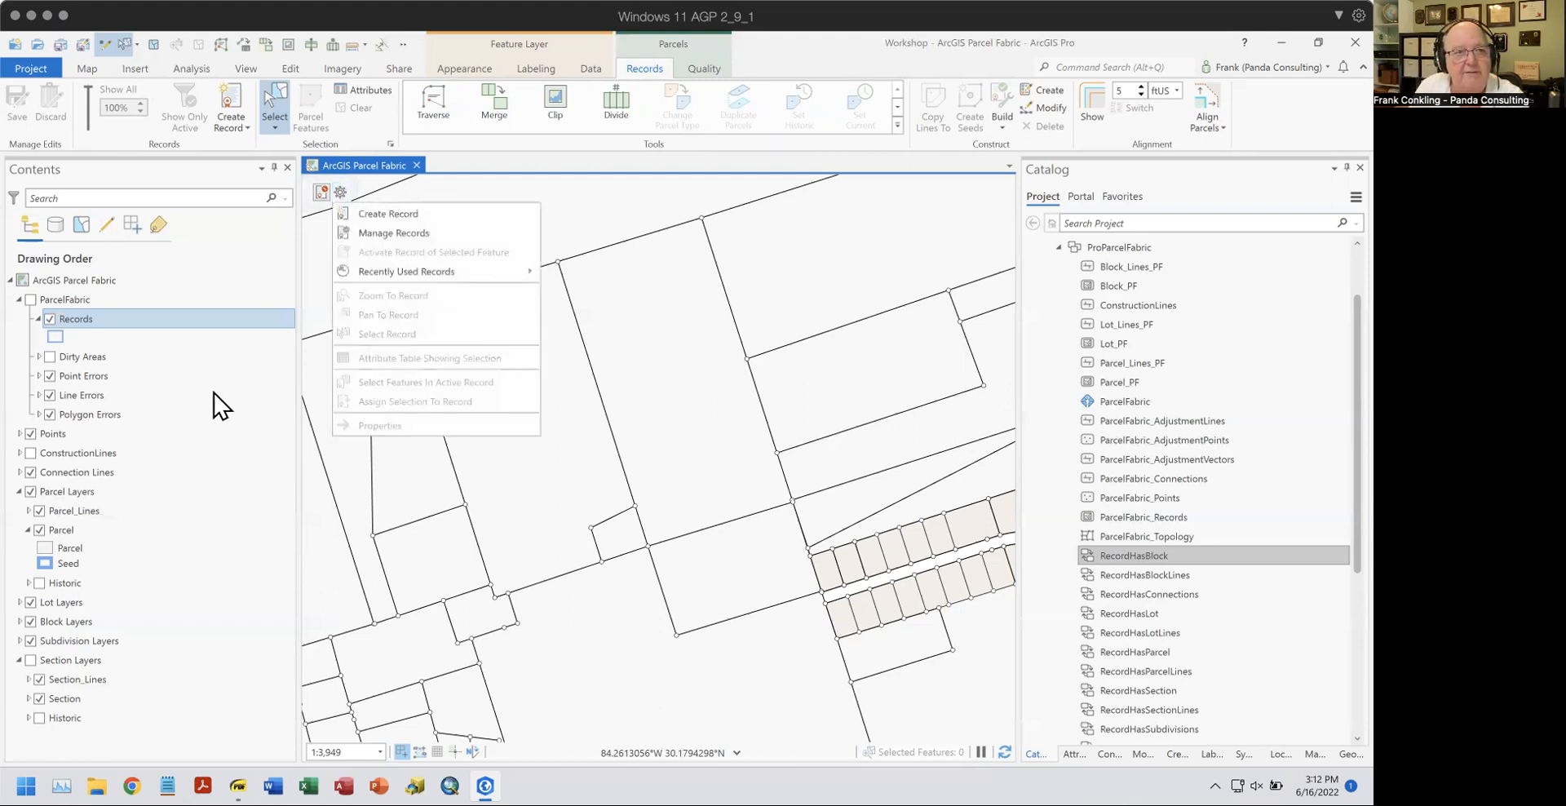
pyautogui.click(379, 216)
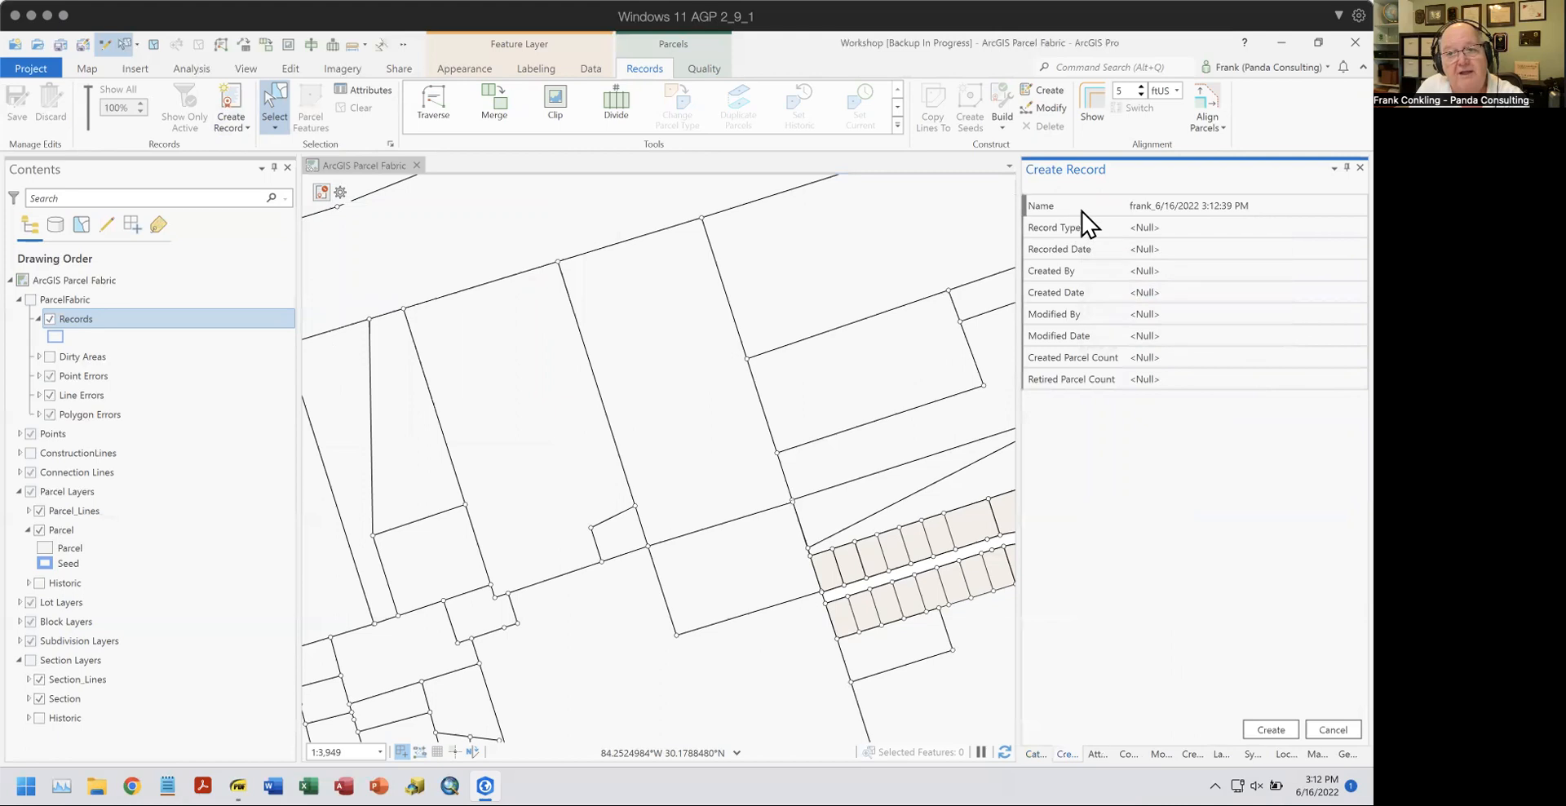
pyautogui.moveTo(1087, 218)
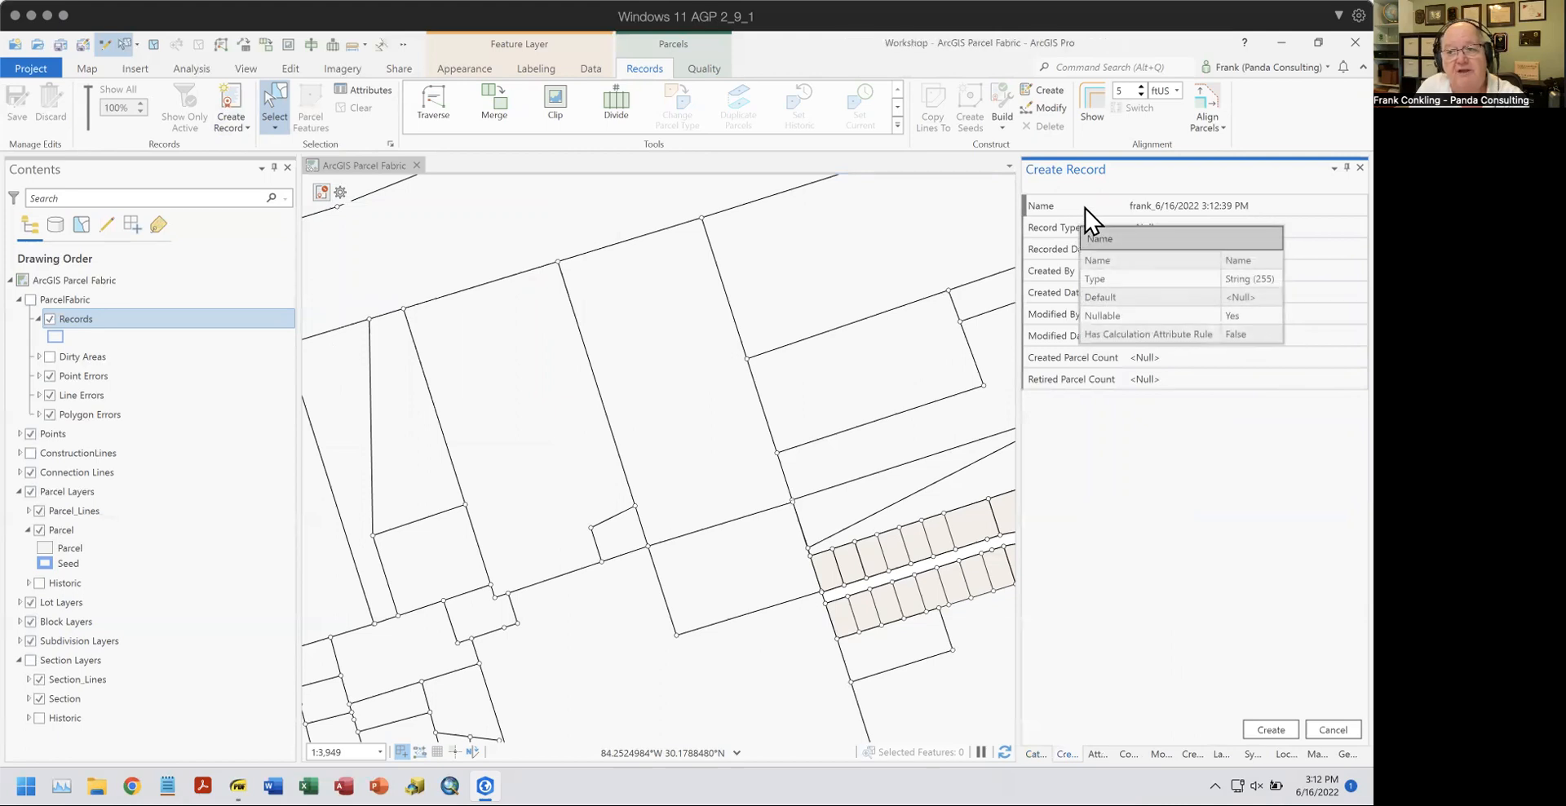
pyautogui.click(1304, 207)
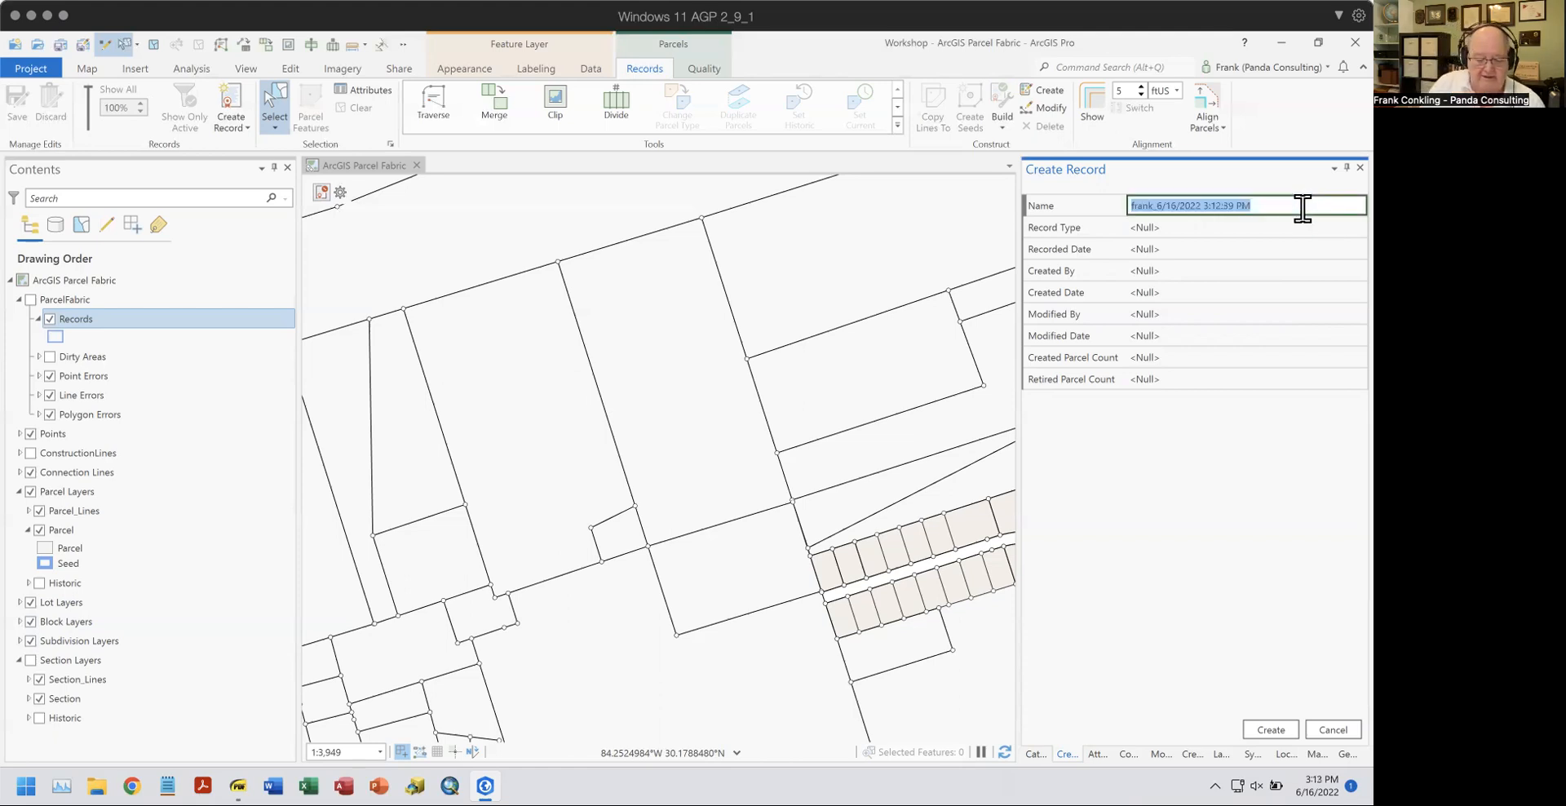
pyautogui.write('De')
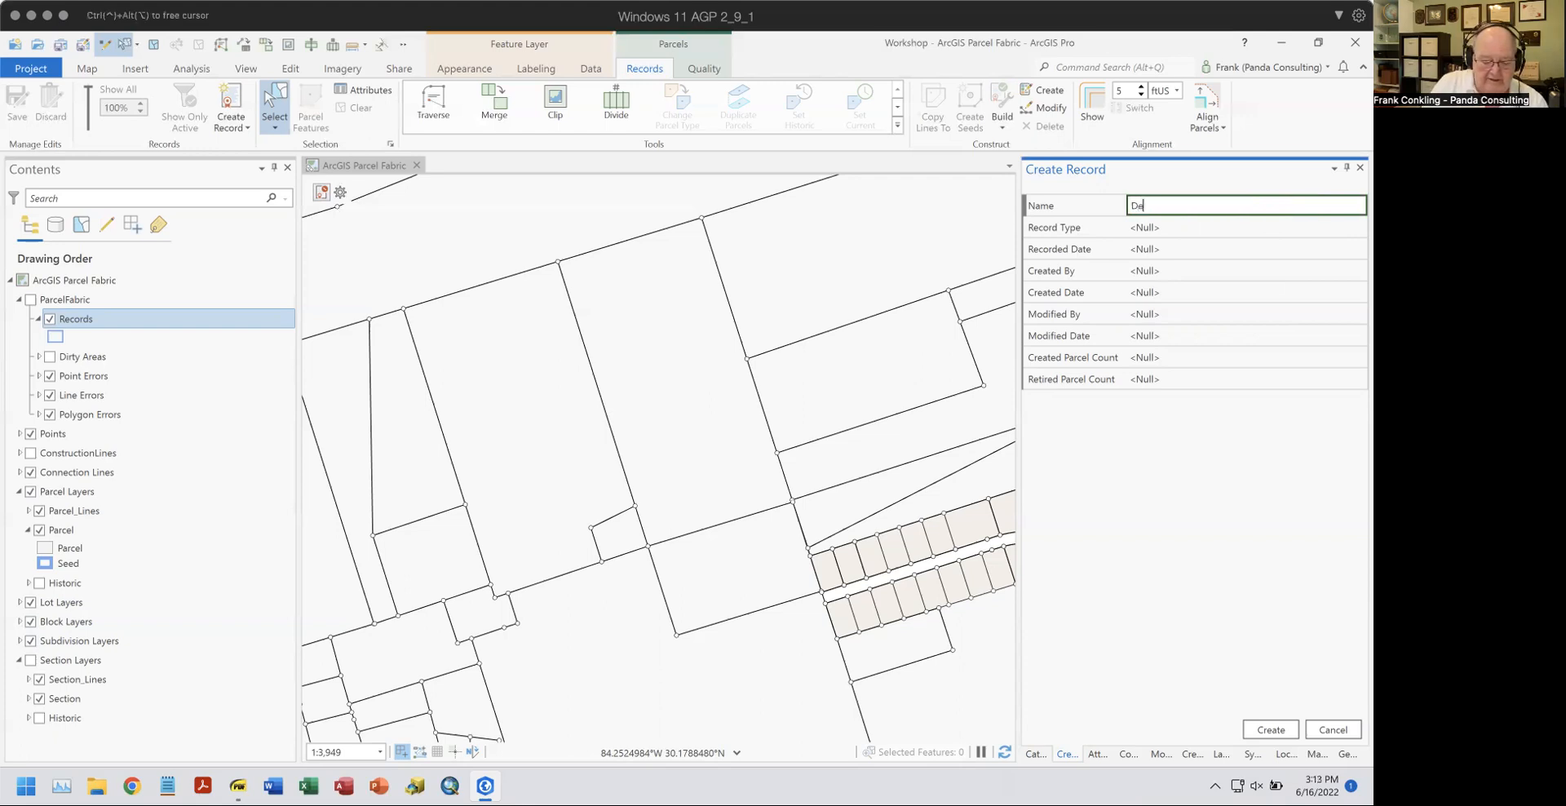
pyautogui.write('mo 01')
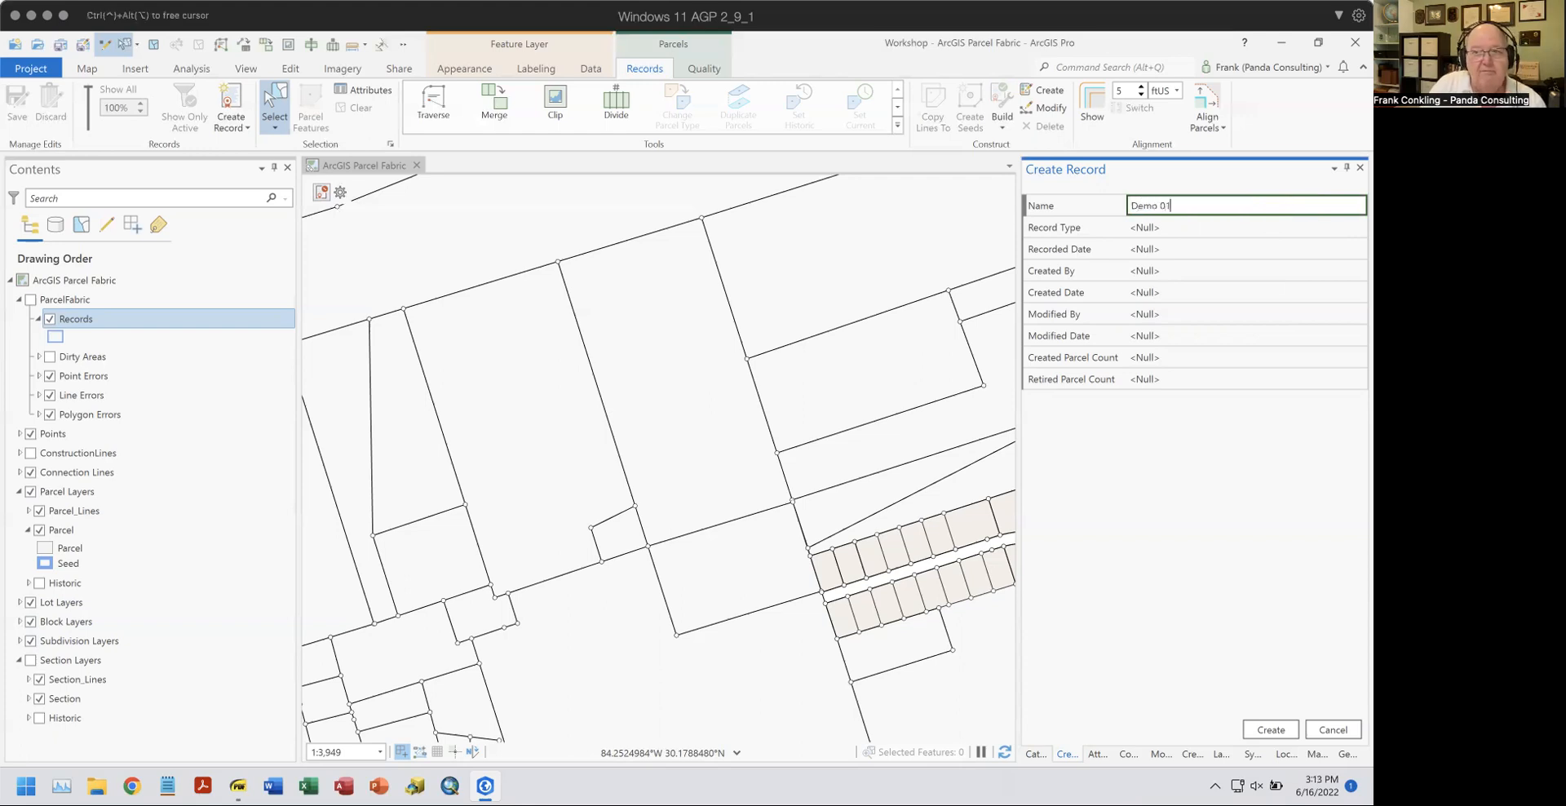
pyautogui.click(1283, 232)
pyautogui.click(1260, 226)
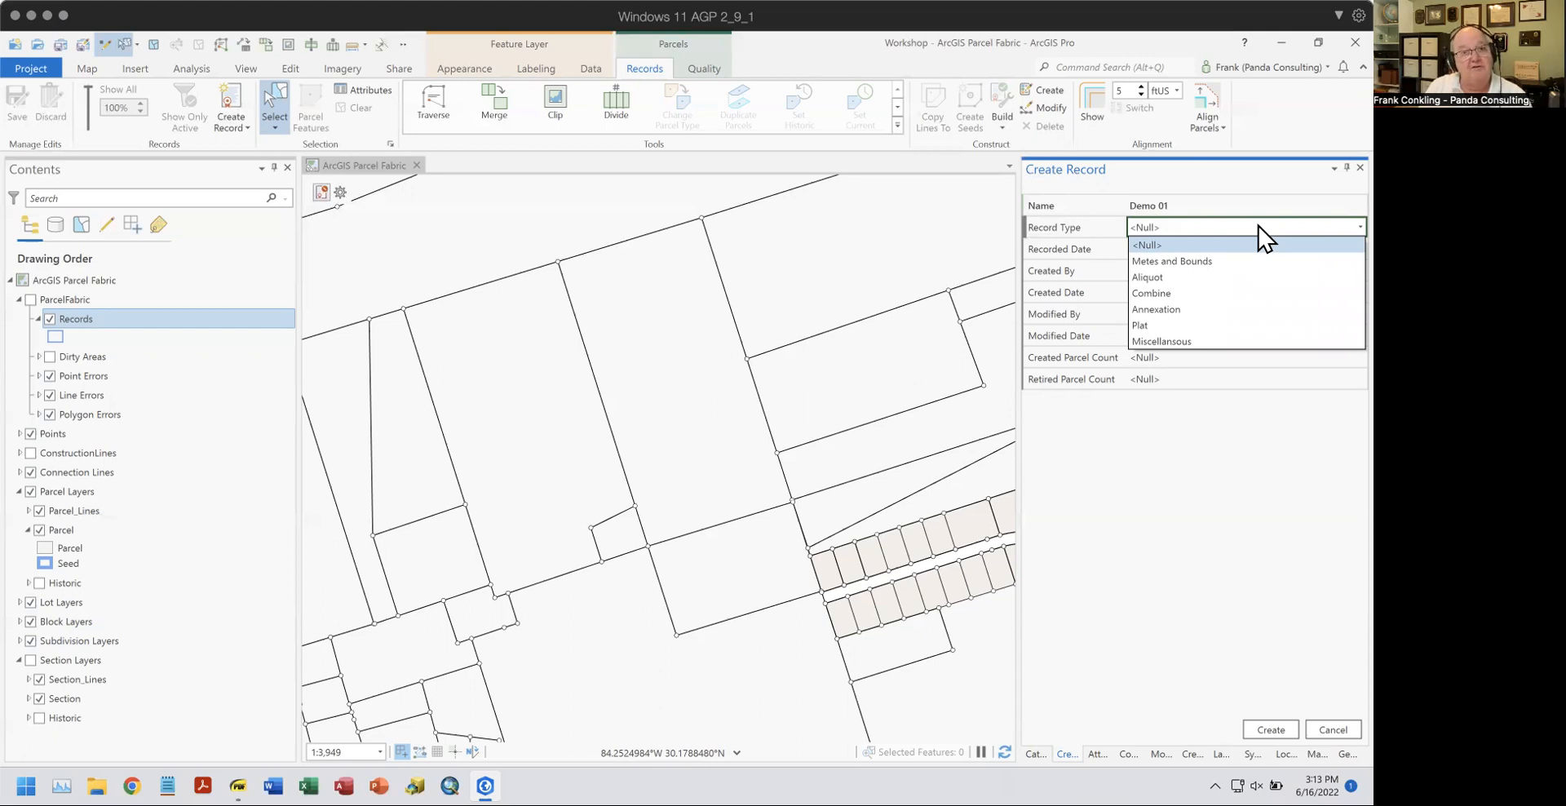
pyautogui.click(1195, 261)
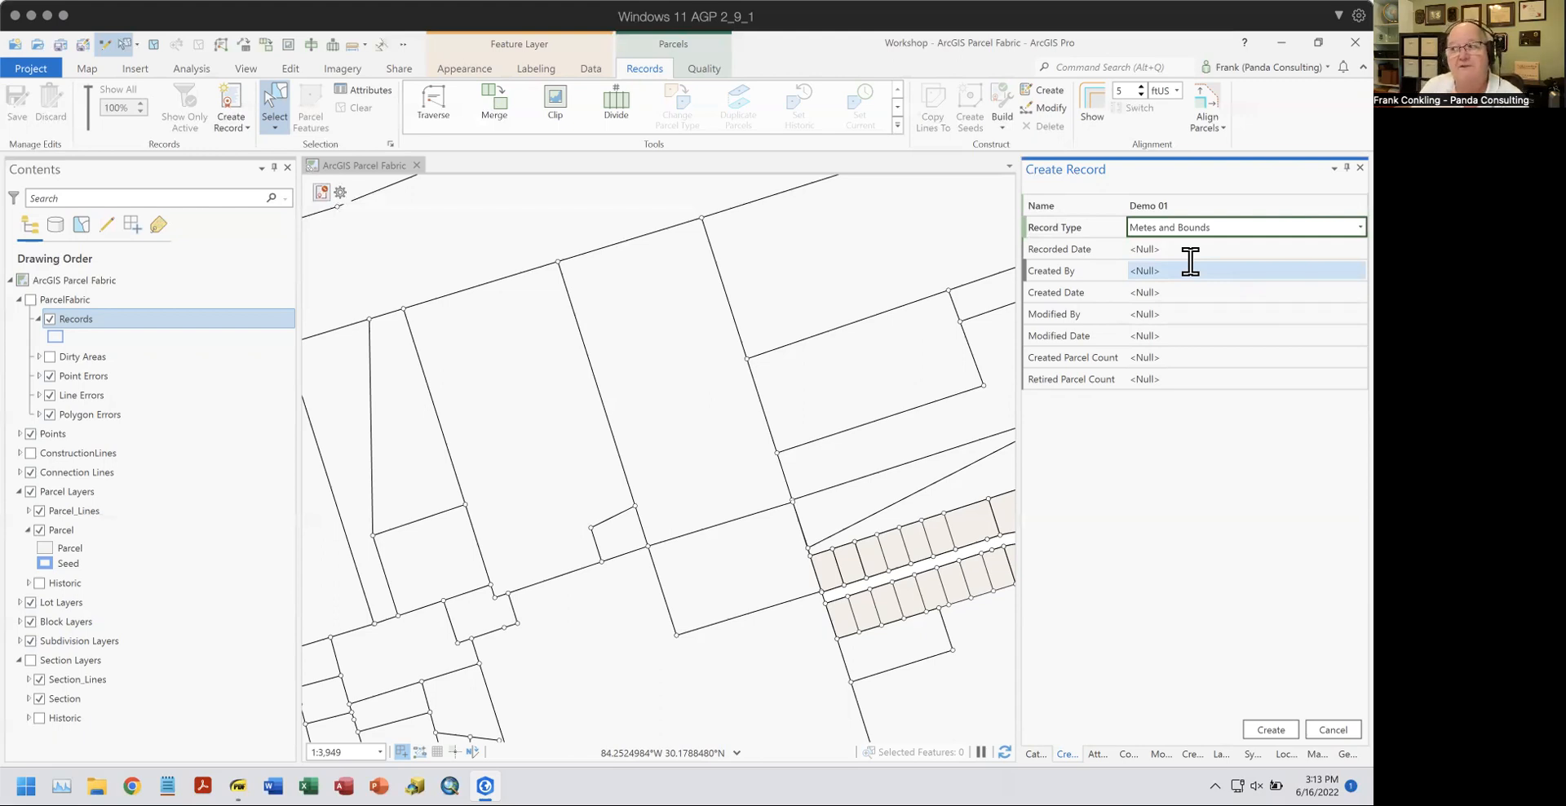
pyautogui.click(1203, 248)
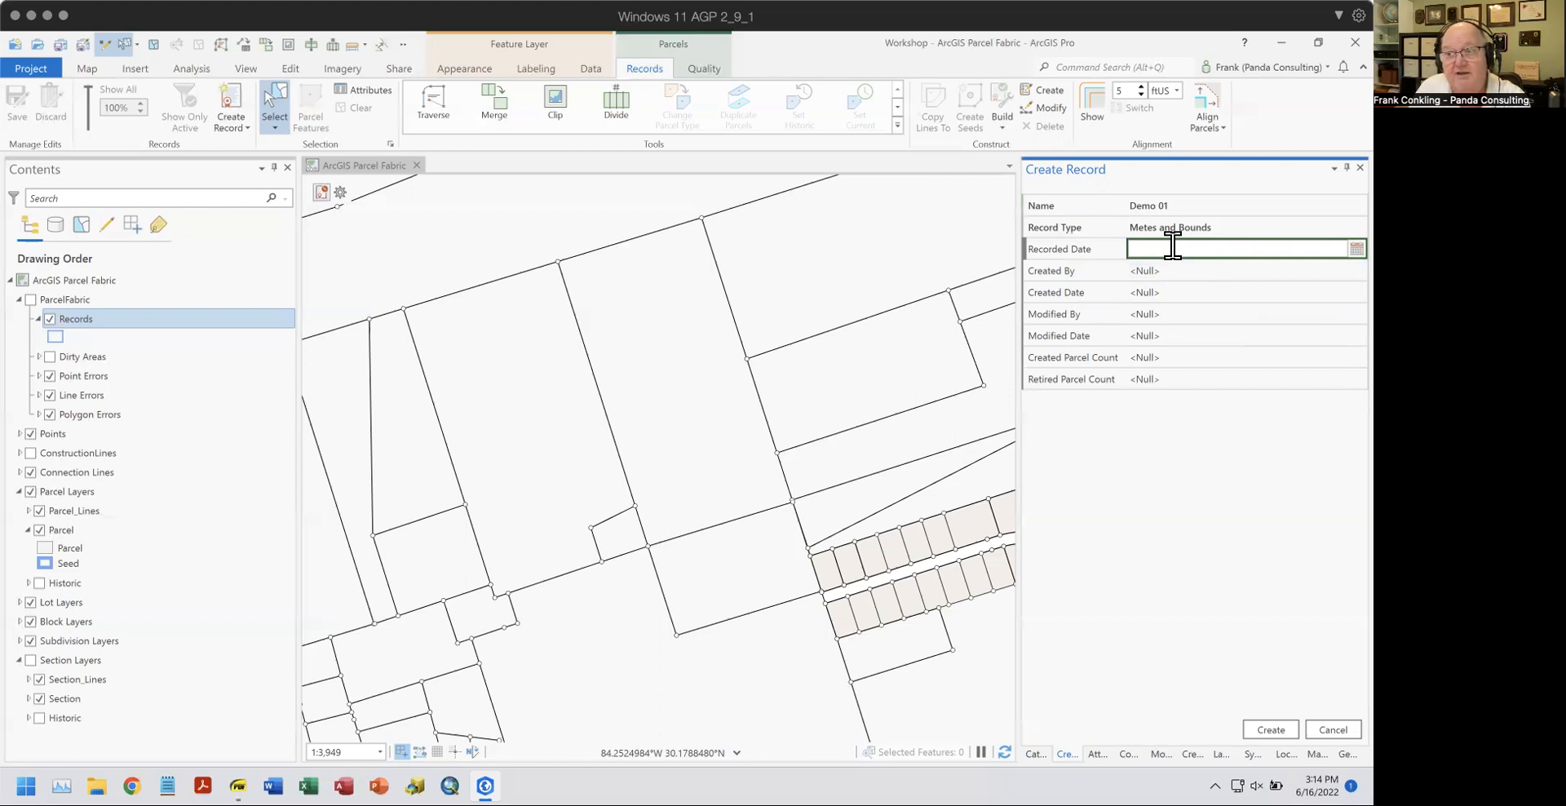
pyautogui.write('06/15')
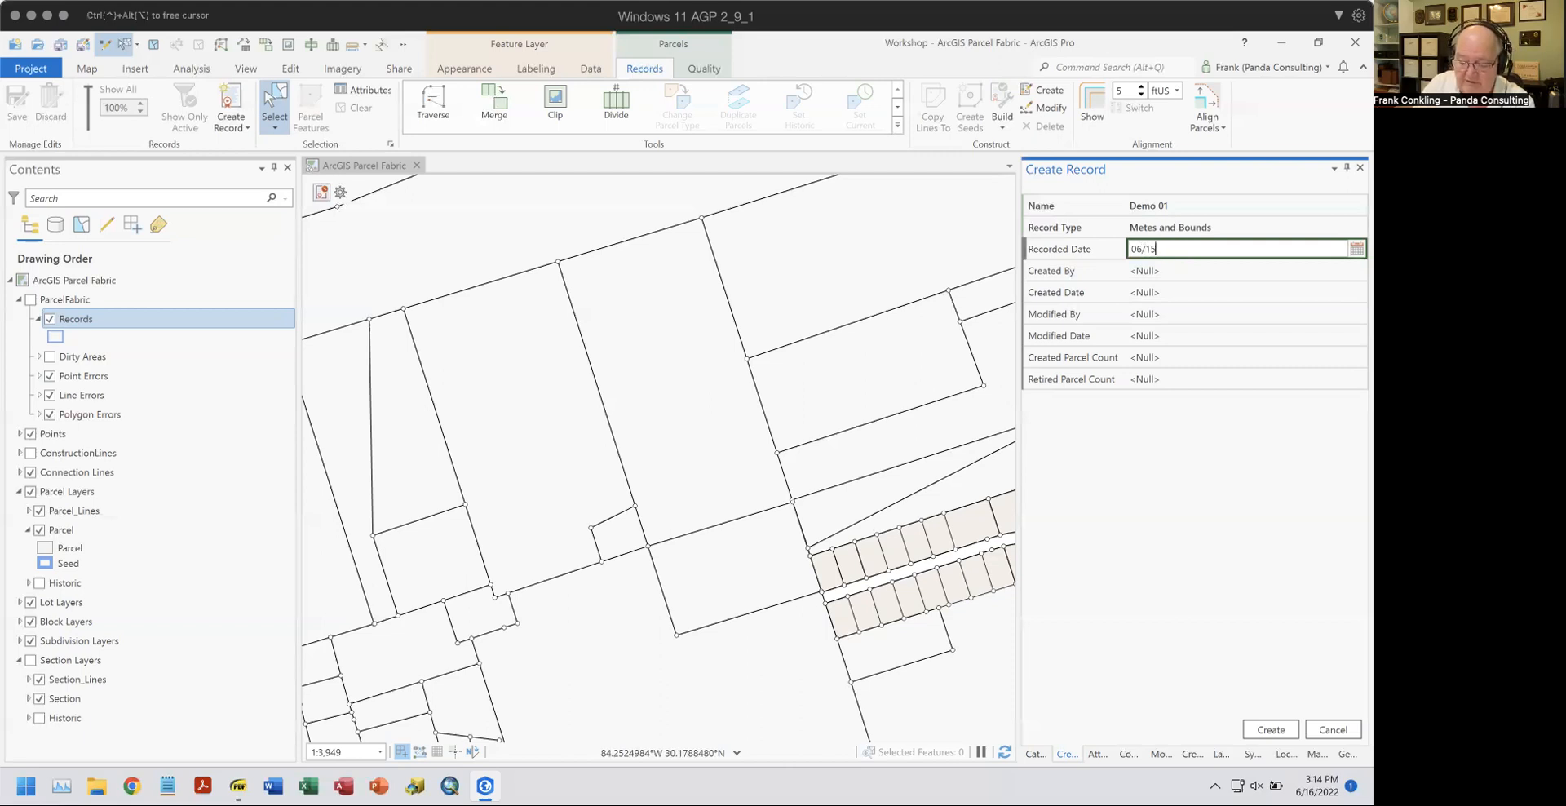
pyautogui.press('BackSpace')
pyautogui.write('6/0')
pyautogui.press('BackSpace')
pyautogui.write('/2022')
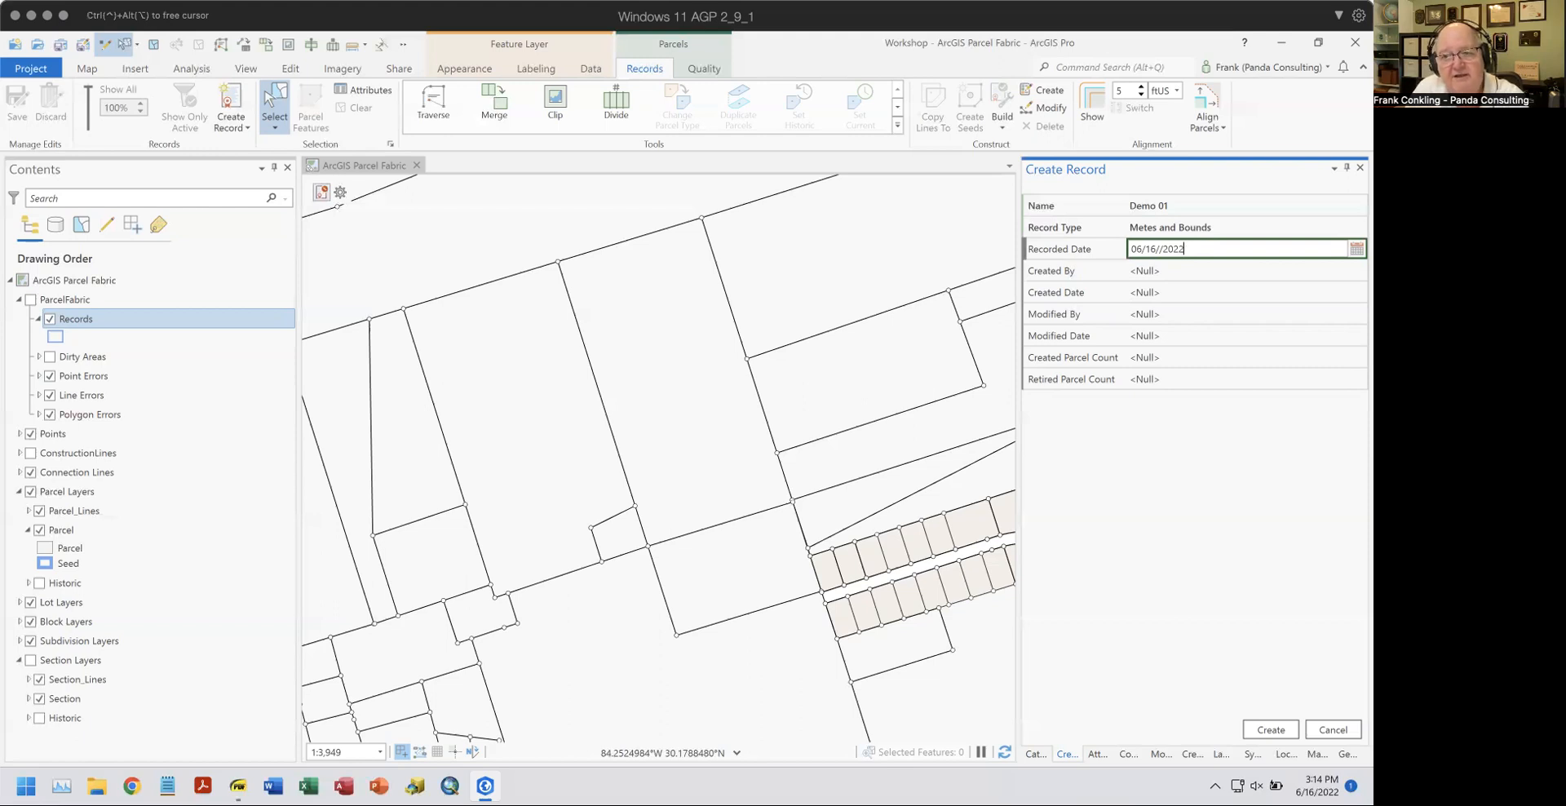
pyautogui.press('Tab')
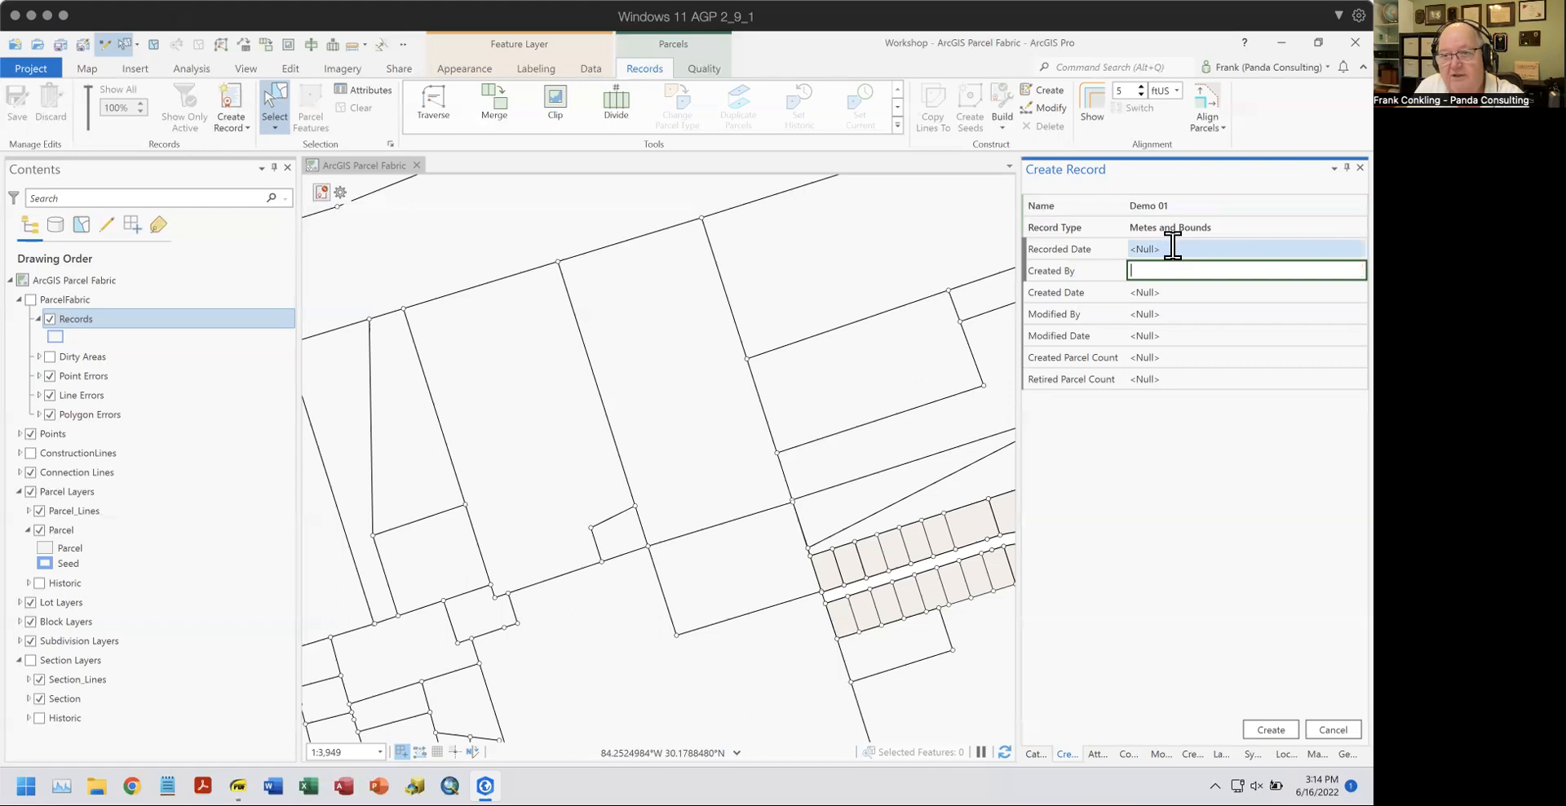
# Set the new record's recorded date to 06/16/2022.
pyautogui.click(1183, 248)
pyautogui.write('06/16/2022')
pyautogui.press('Tab')
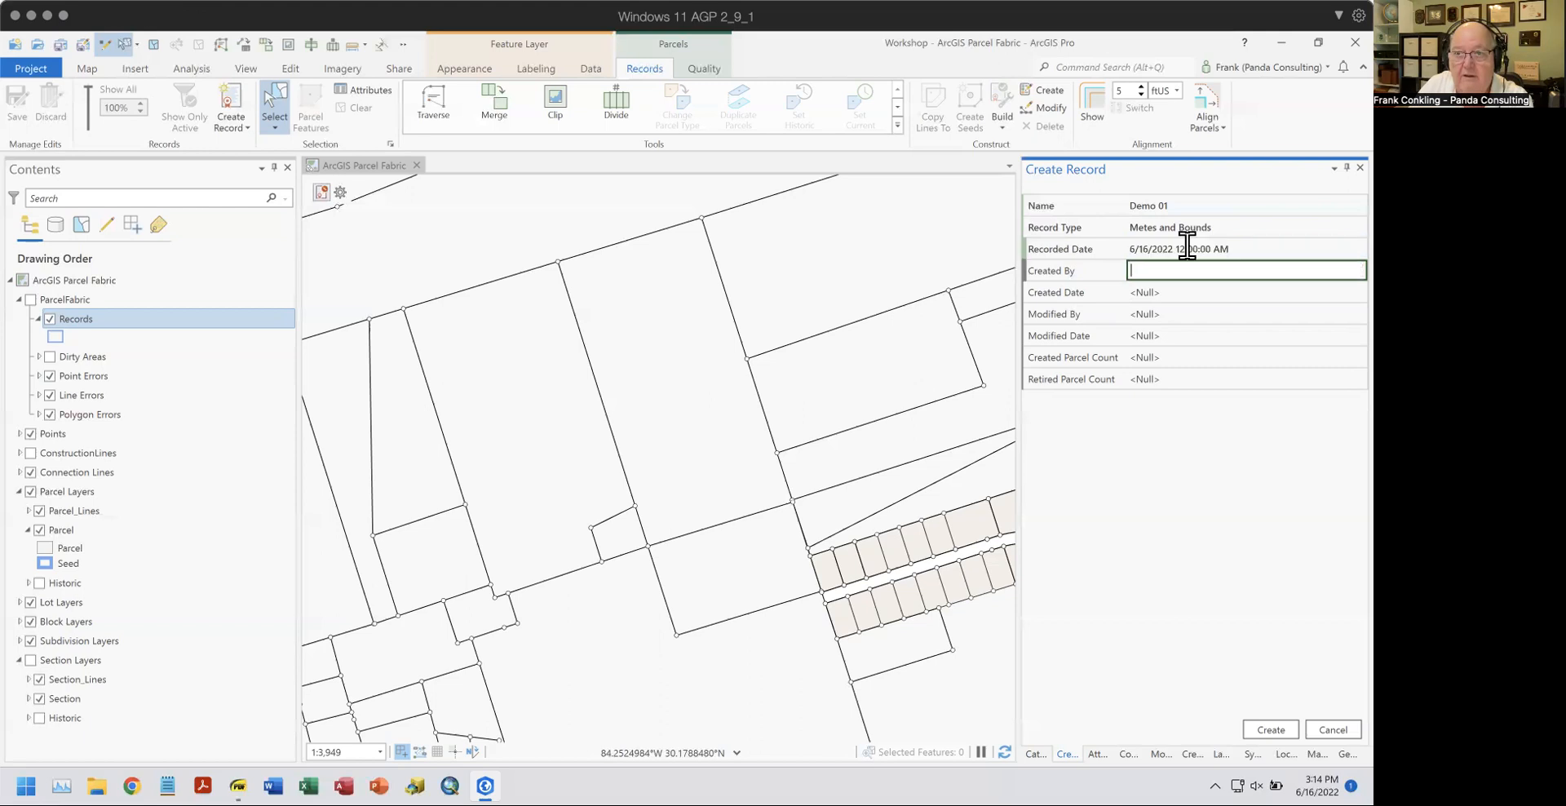
# Choose today's date, 6/16/2022, from the calendar as the recorded date and create the record.
pyautogui.click(1242, 248)
pyautogui.click(1355, 248)
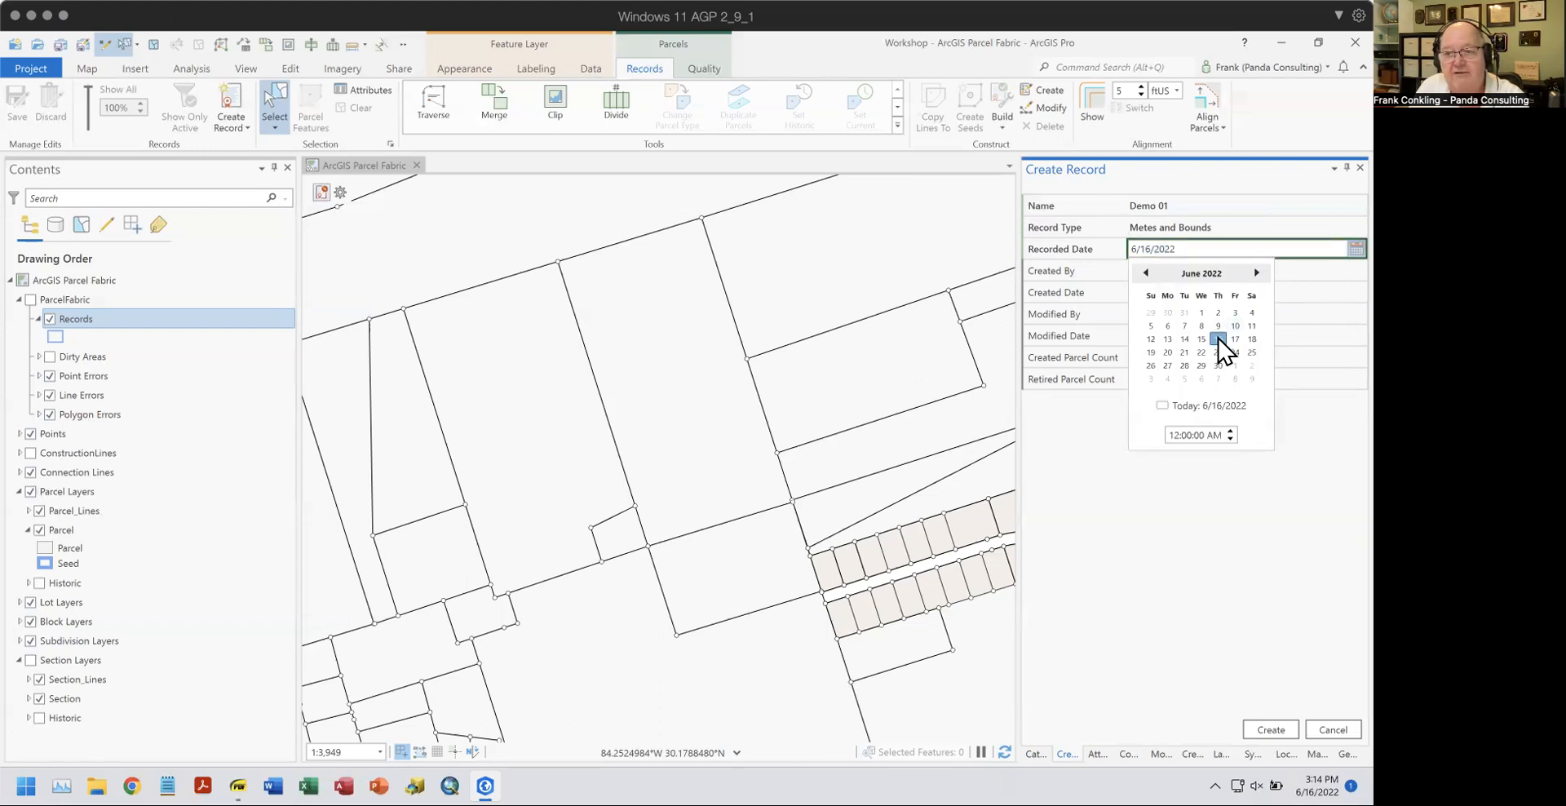
pyautogui.click(1301, 249)
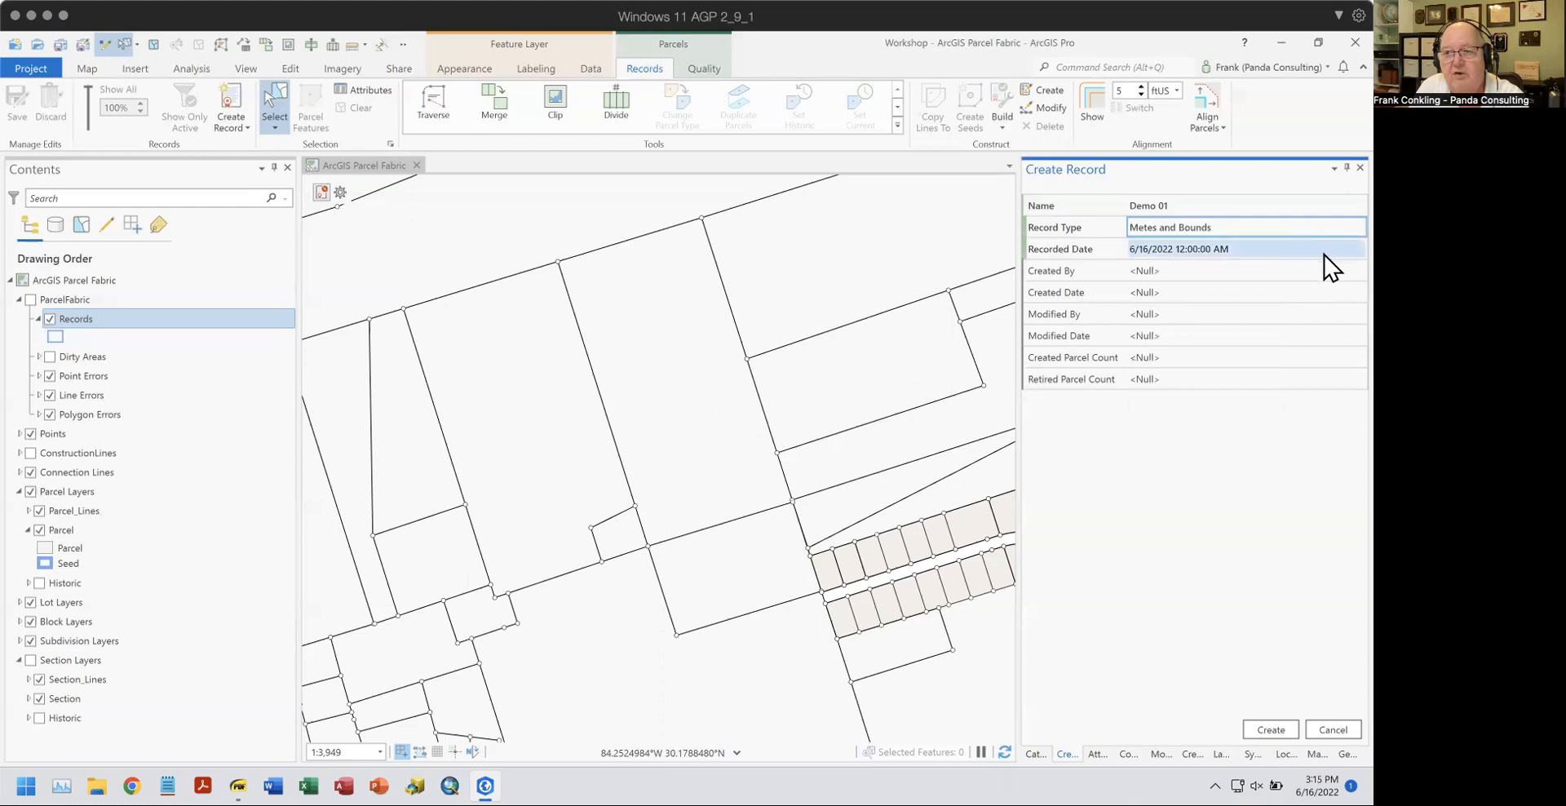
pyautogui.click(1355, 248)
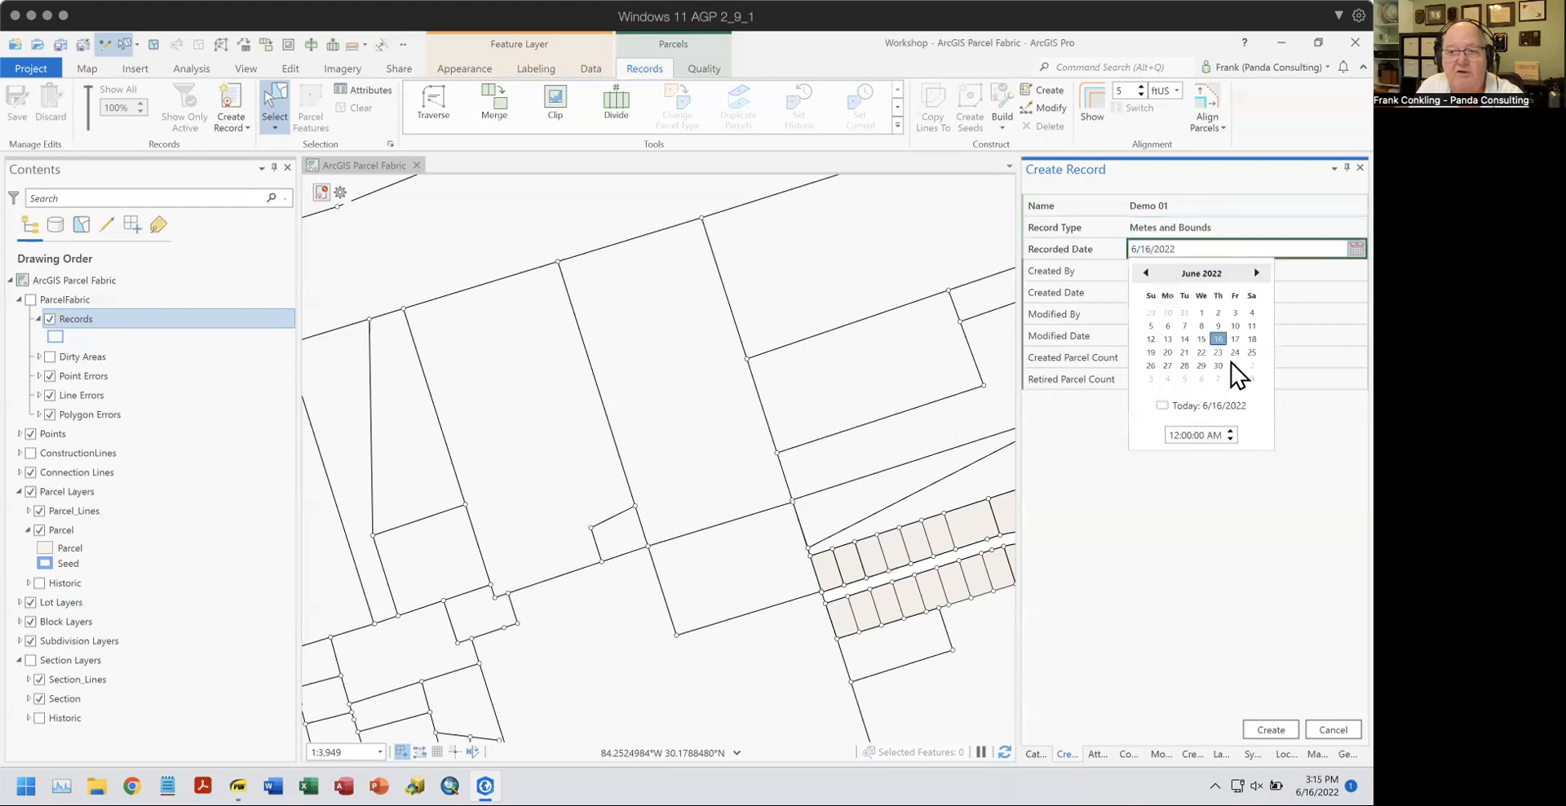
pyautogui.click(1195, 412)
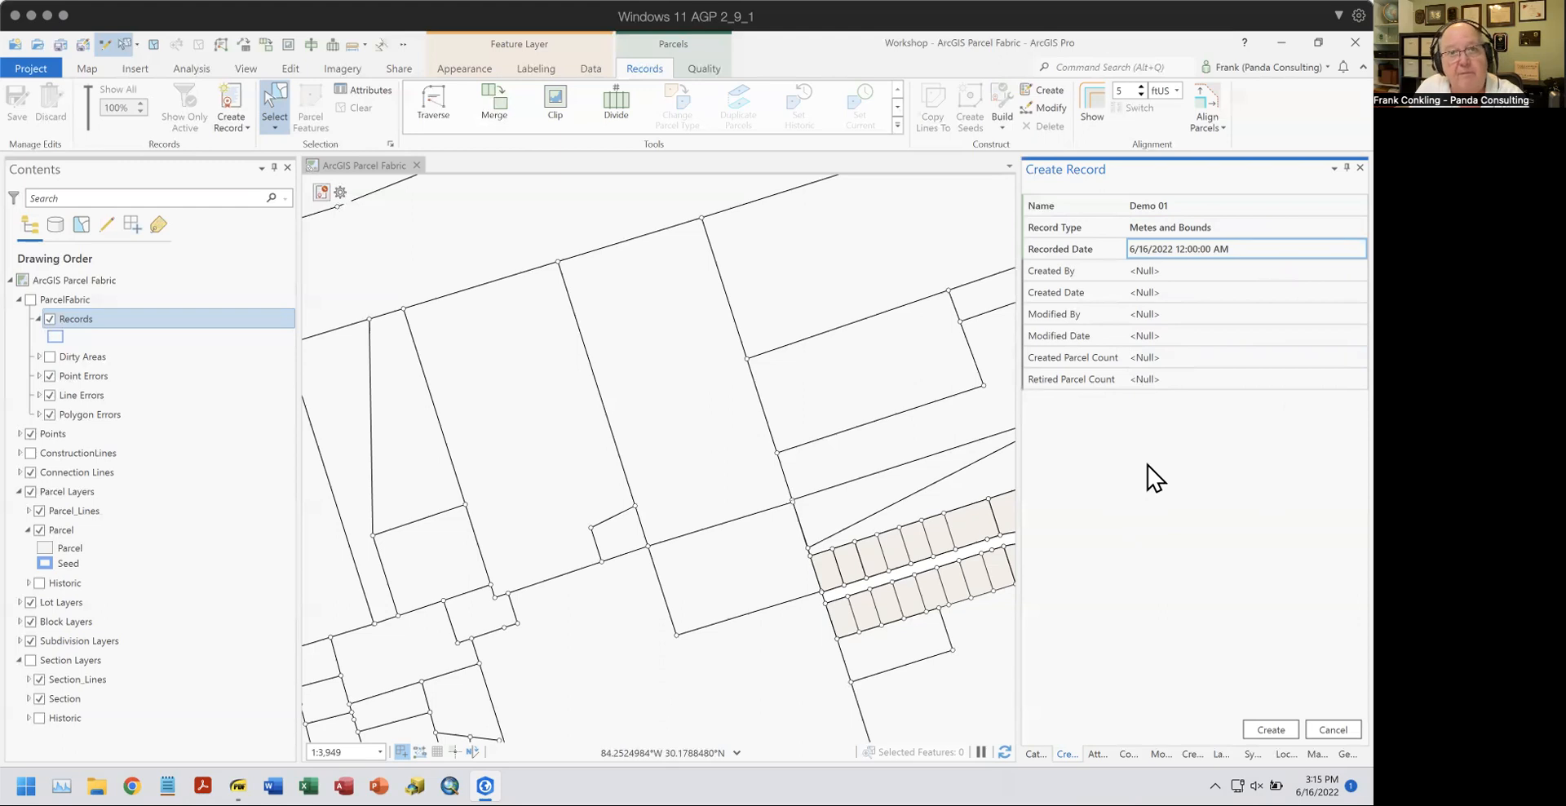
pyautogui.click(1267, 728)
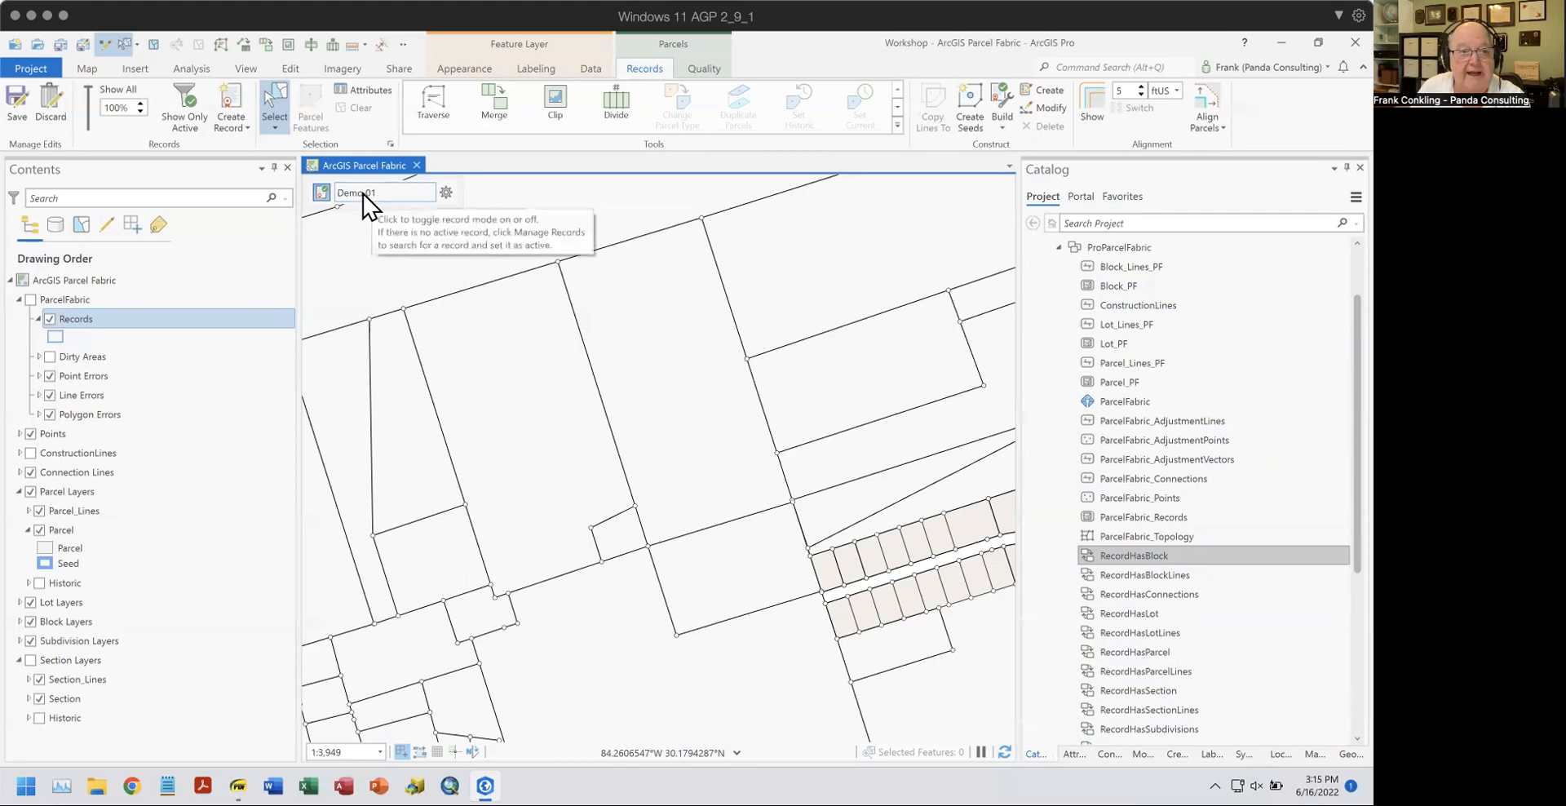
# Open the Records layer's attribute table and look through its last rows for the Demo 01 record.
pyautogui.rightClick(70, 320)
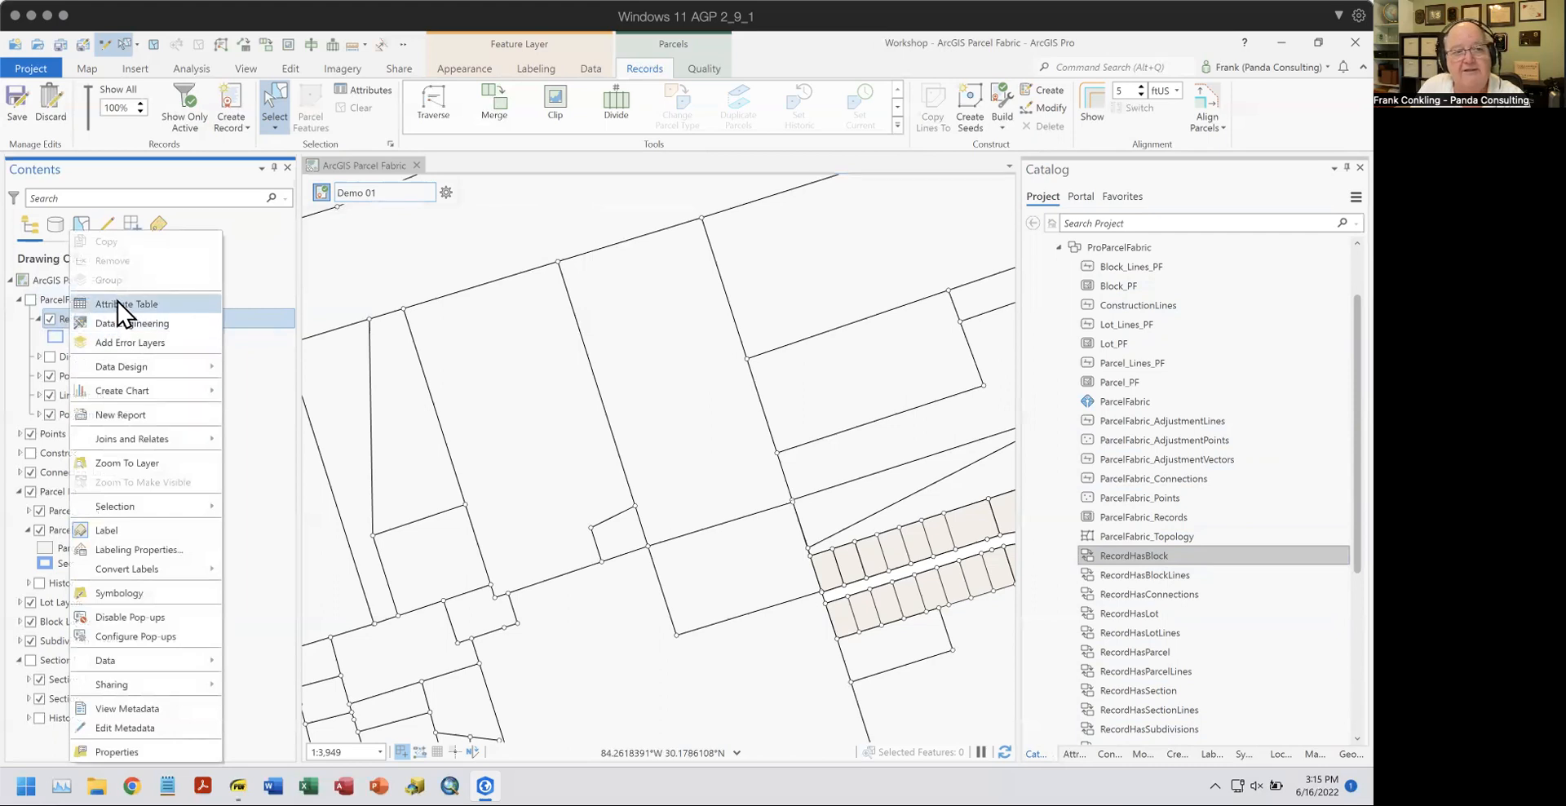
pyautogui.click(114, 304)
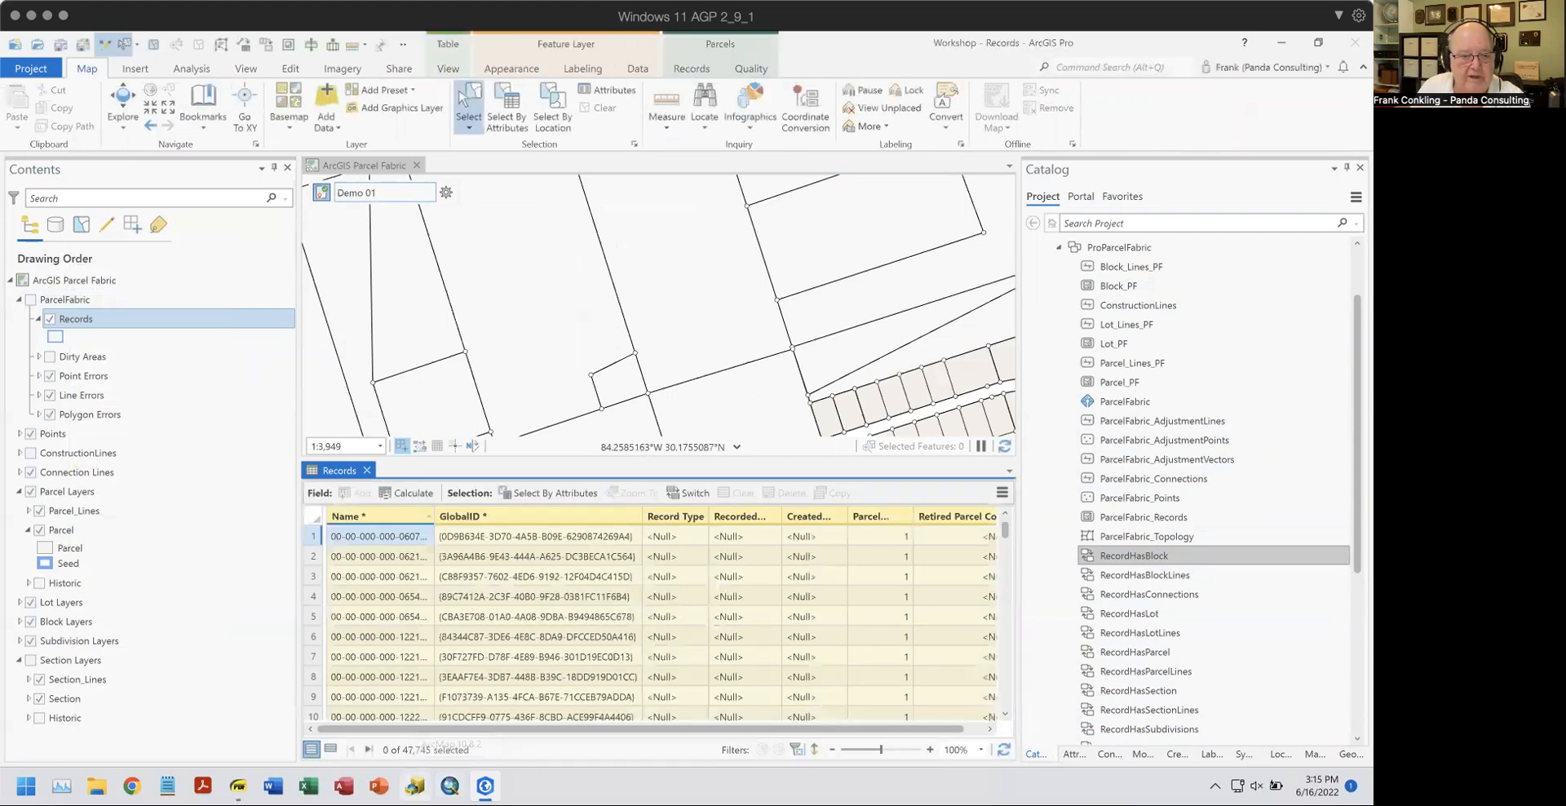
pyautogui.click(369, 749)
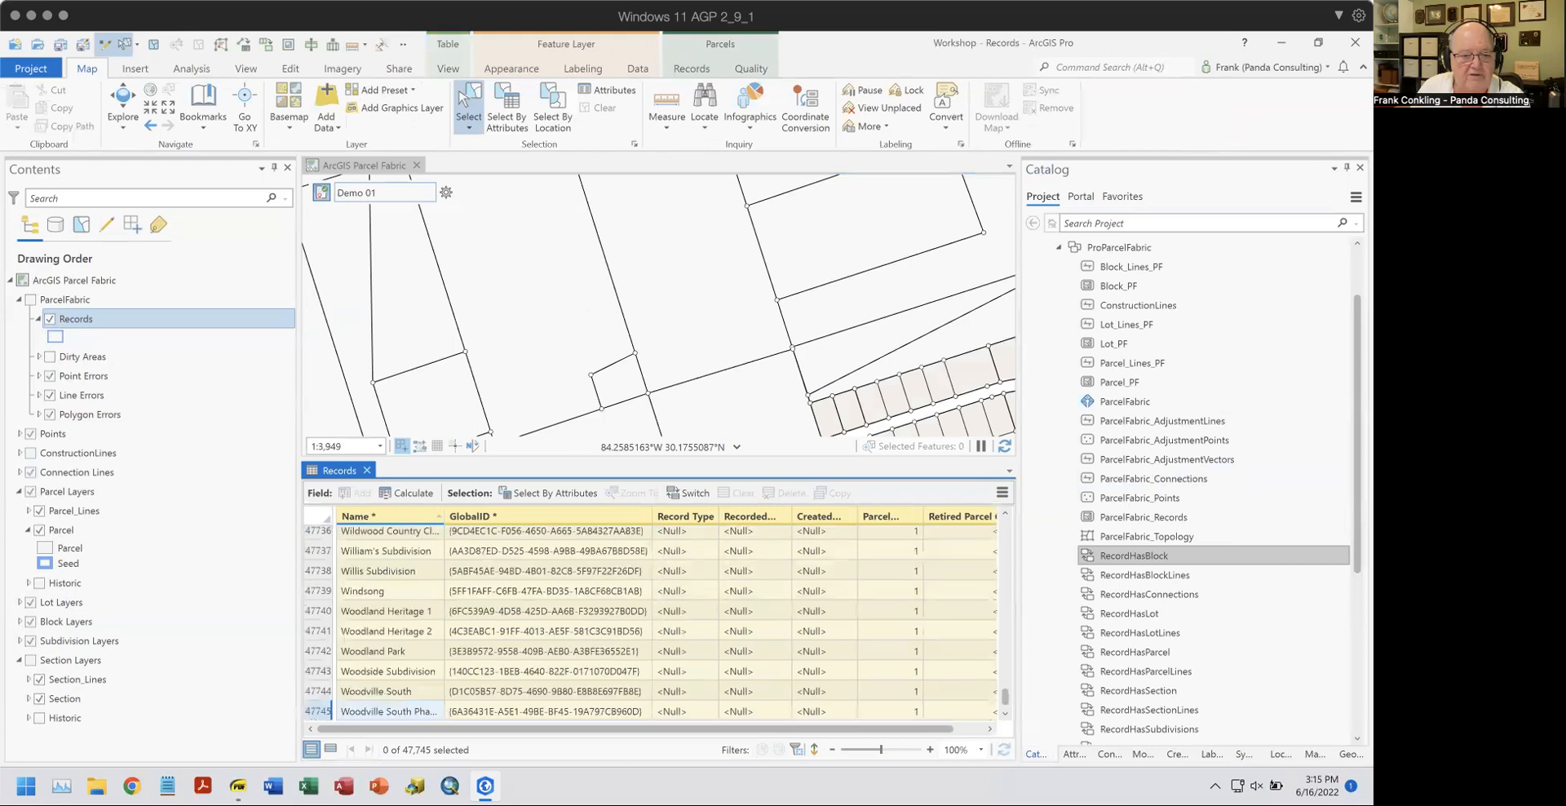
pyautogui.scroll(-1, 571, 693)
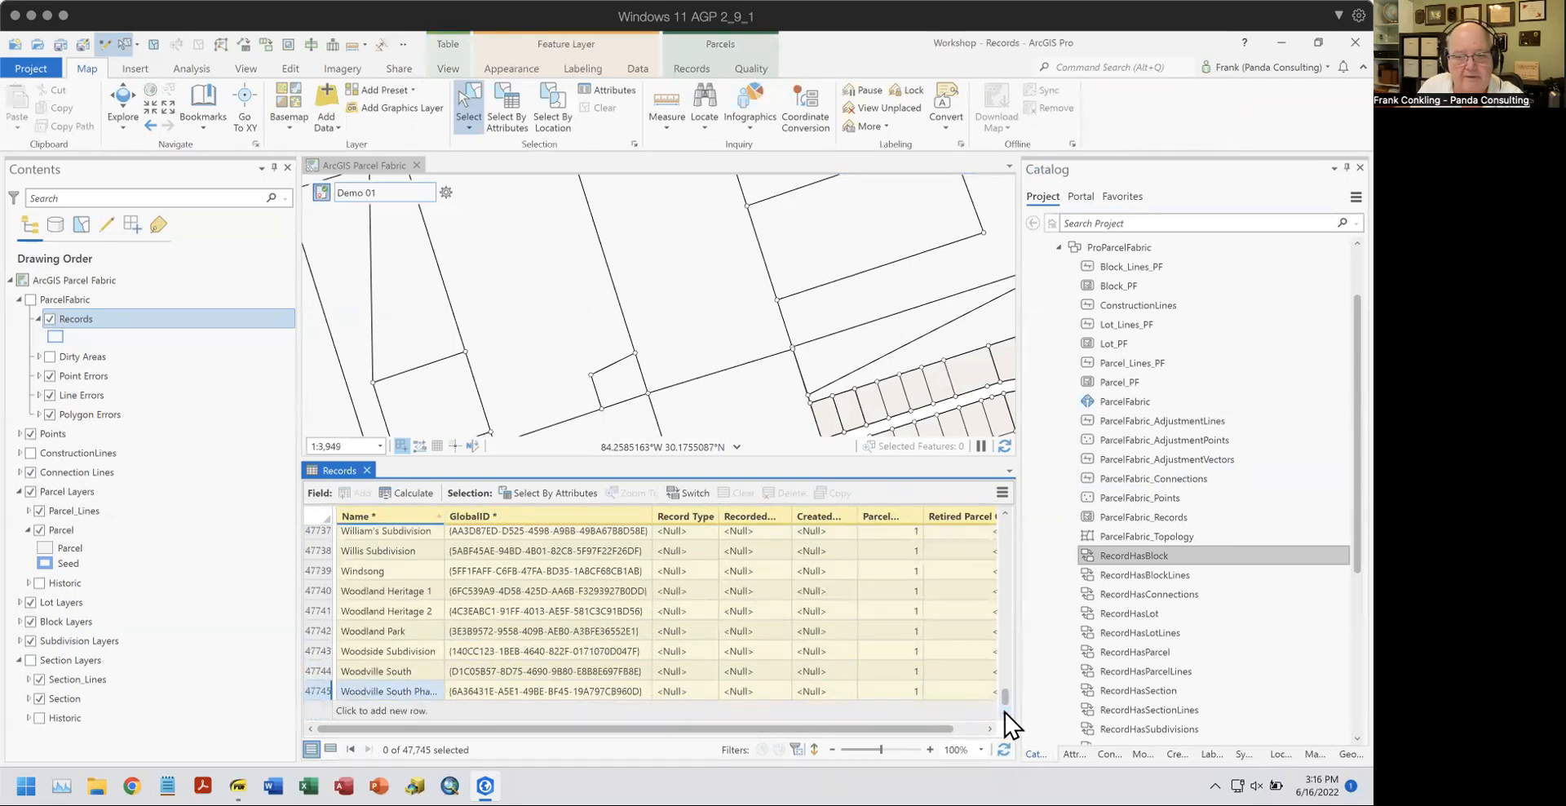
pyautogui.click(1005, 514)
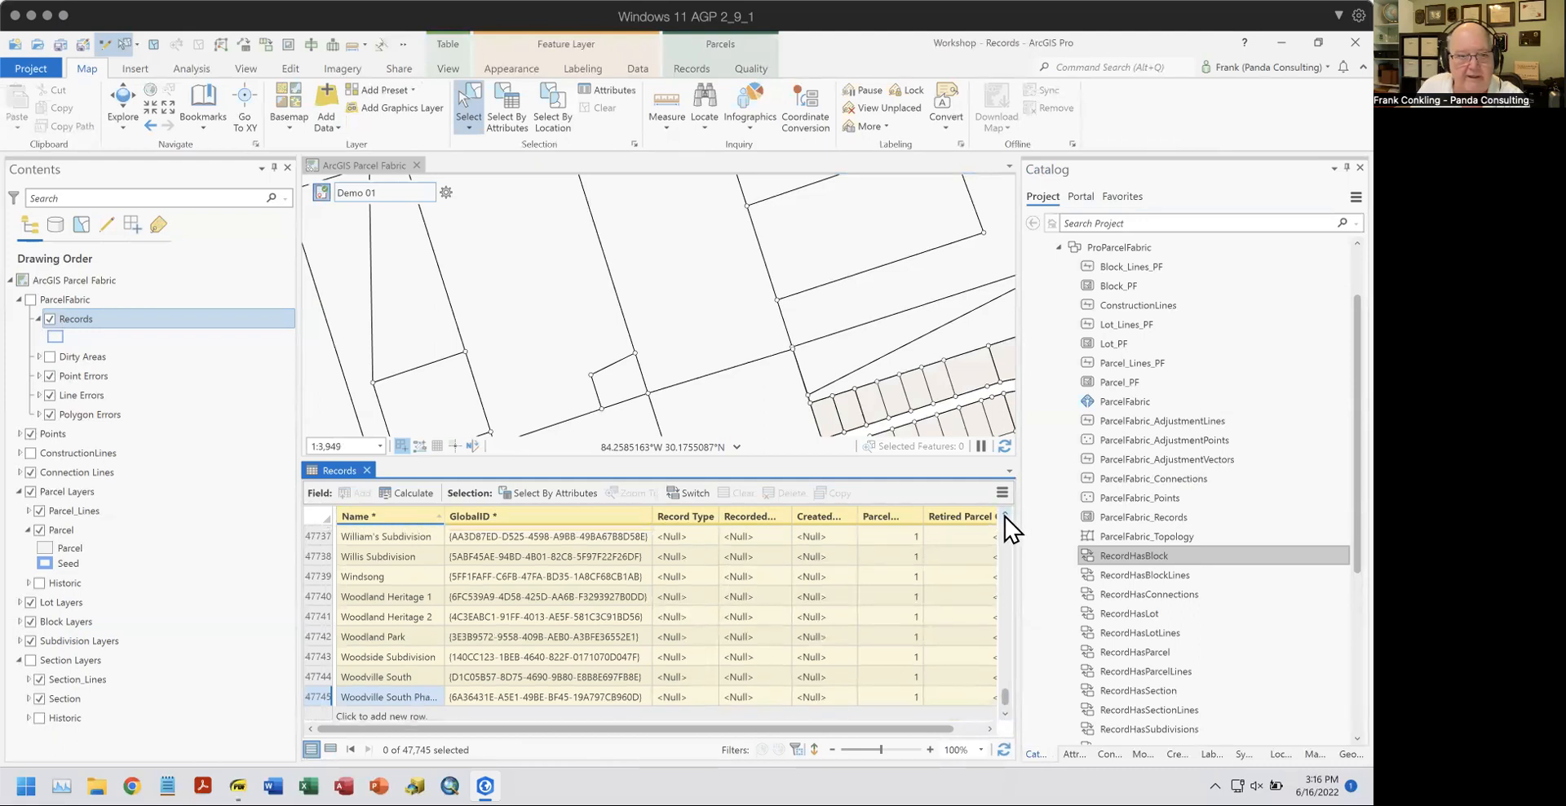
pyautogui.click(1005, 714)
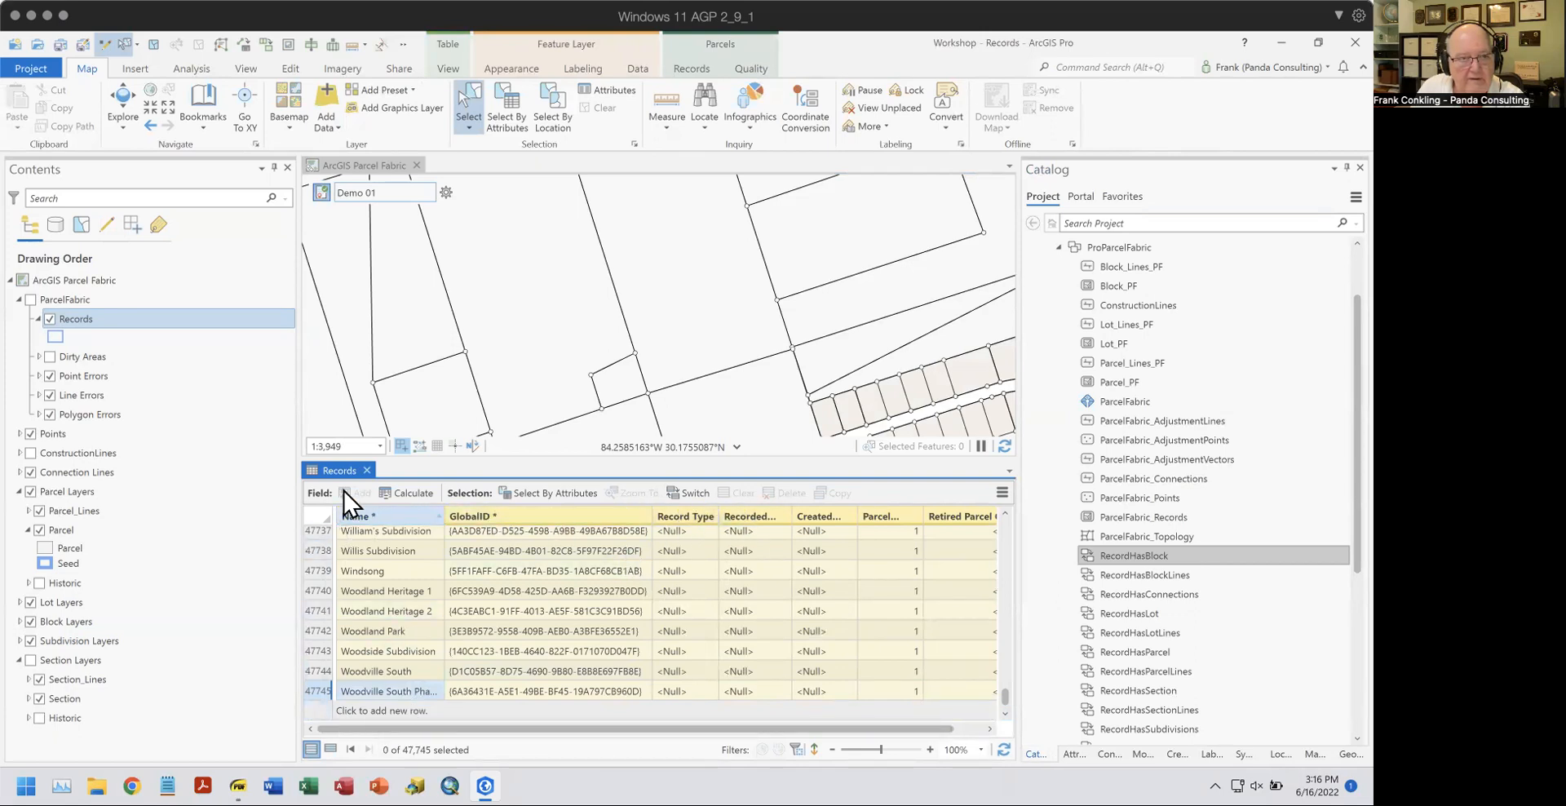
pyautogui.scroll(20, 375, 614)
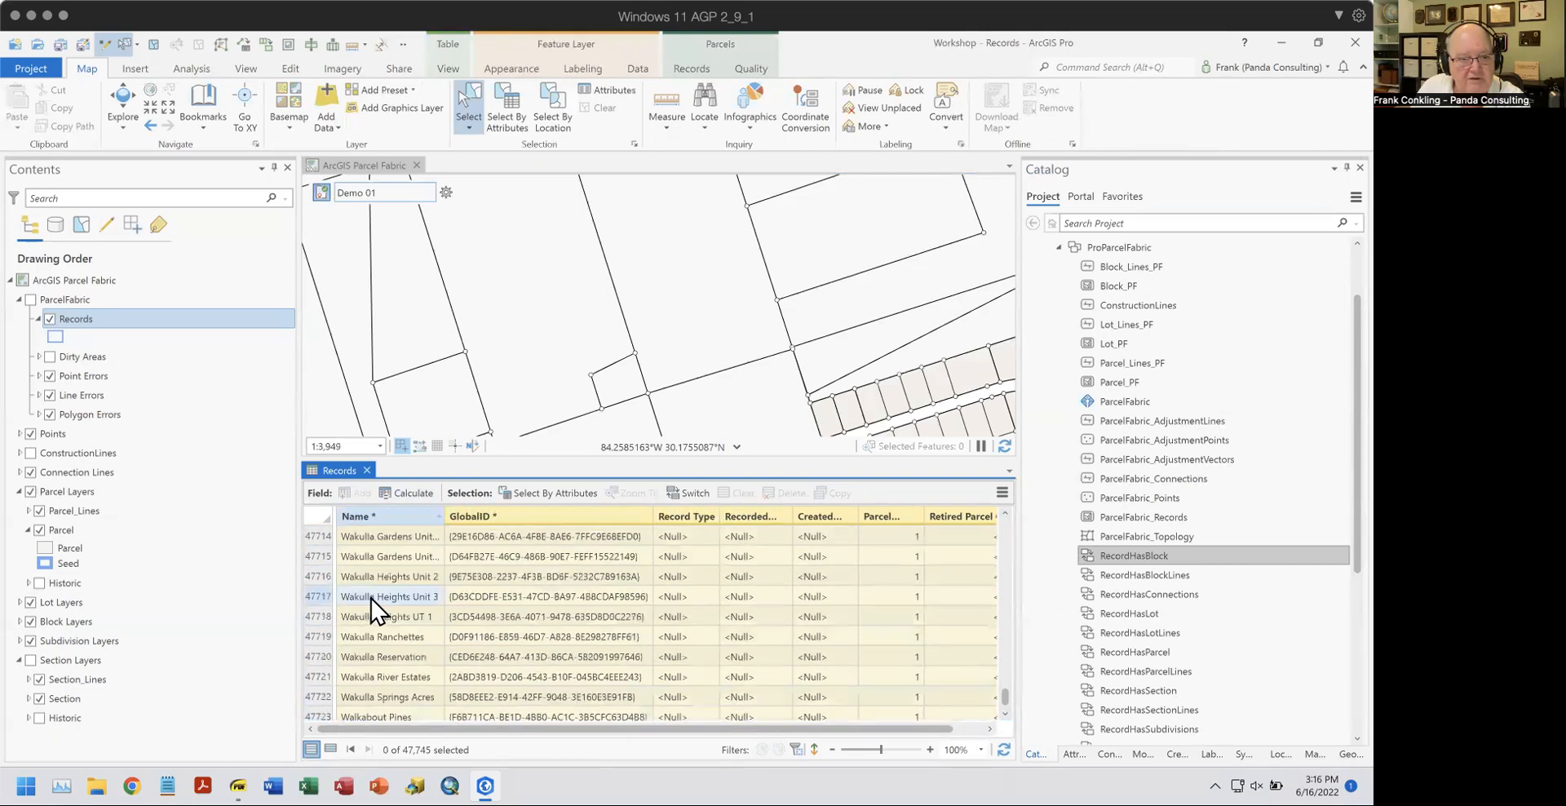
pyautogui.moveTo(1006, 698); pyautogui.dragTo(1015, 643)
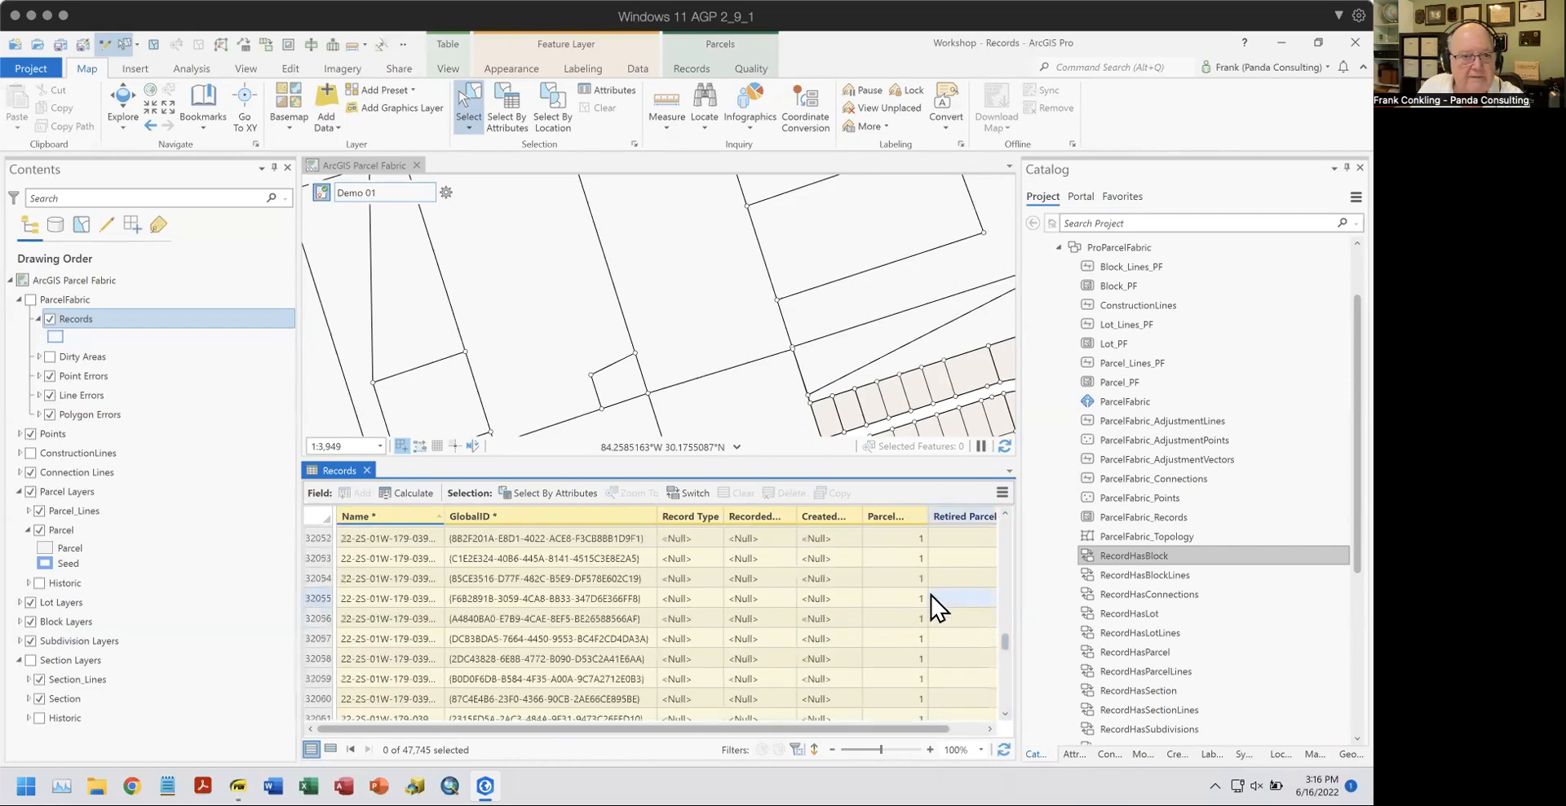
# Select the Records rows whose Name contains the text Demo, using Select By Attributes with a new selection.
pyautogui.click(540, 495)
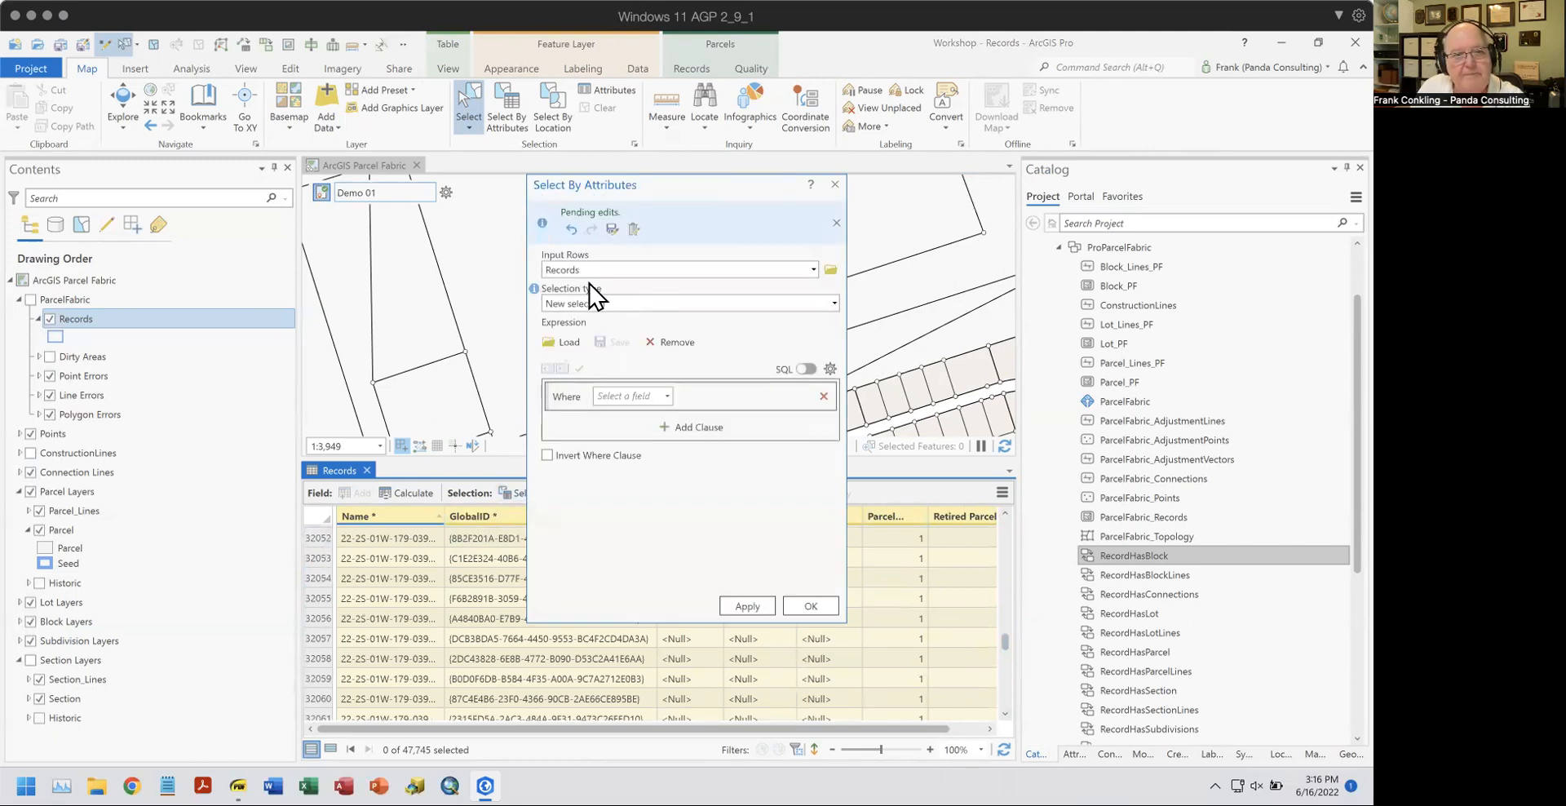
pyautogui.click(624, 398)
pyautogui.click(635, 416)
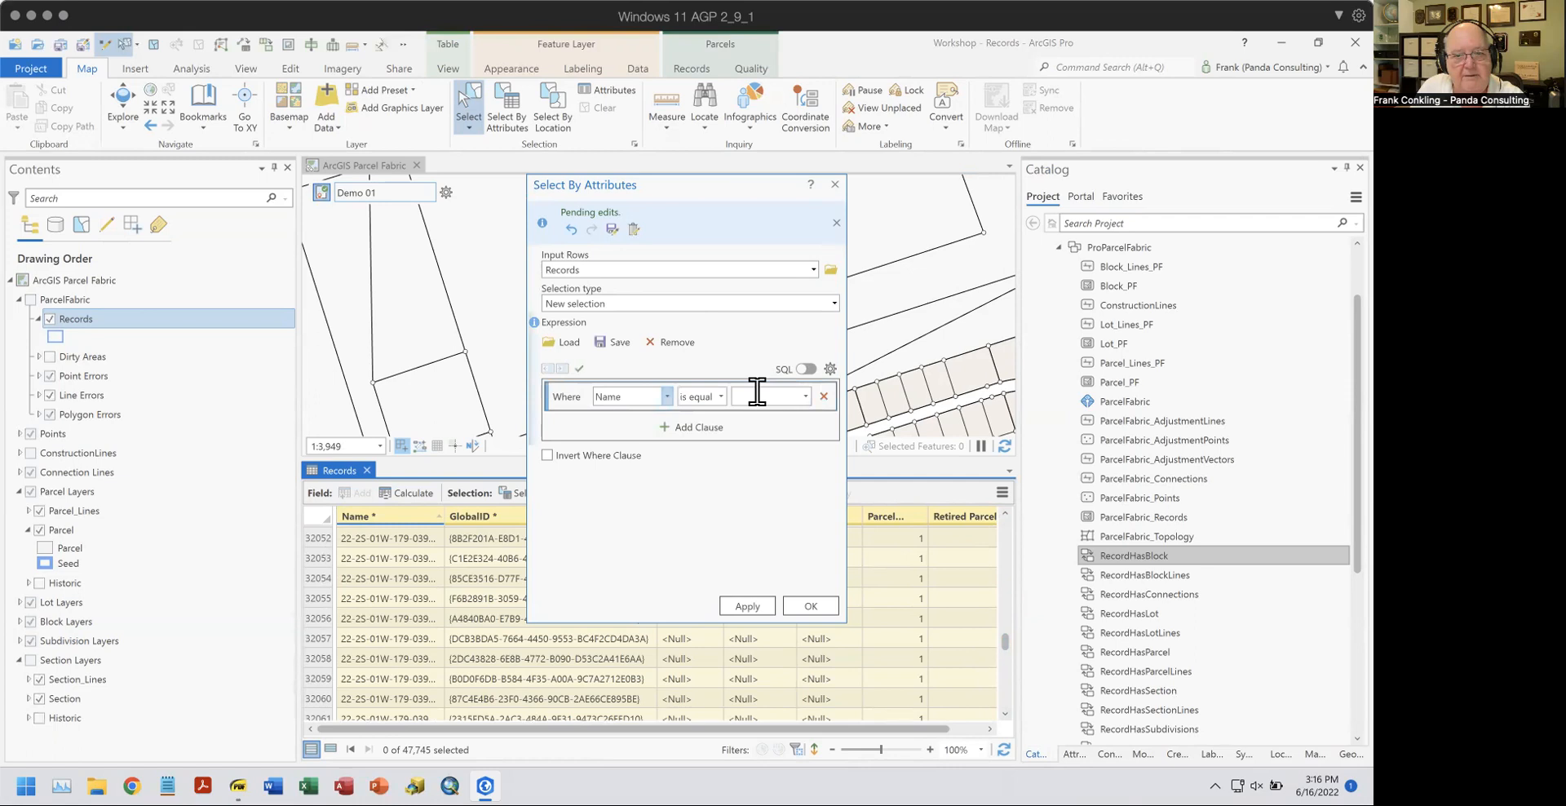
pyautogui.click(721, 398)
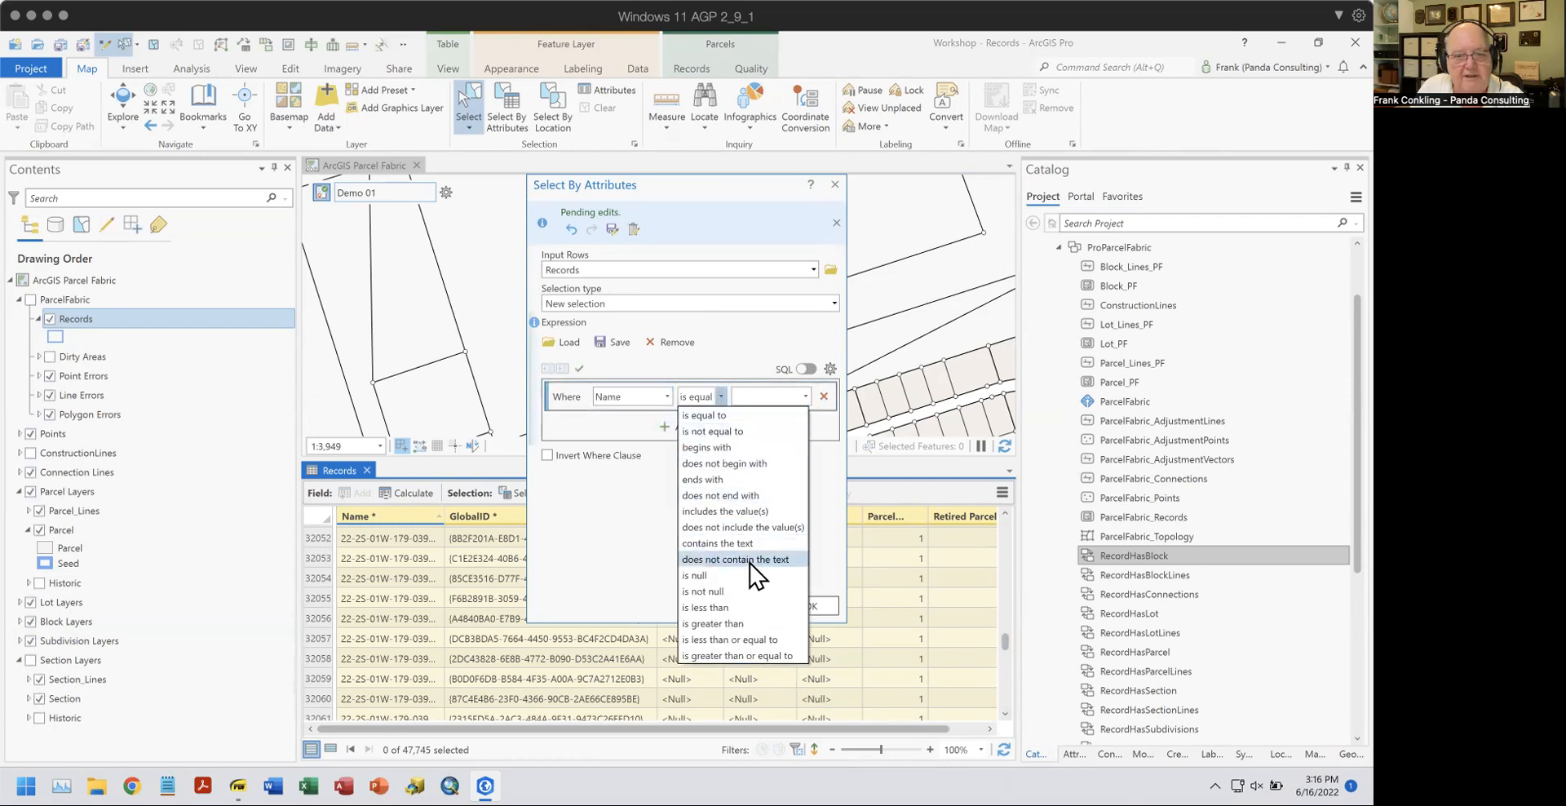
pyautogui.click(747, 563)
pyautogui.click(773, 395)
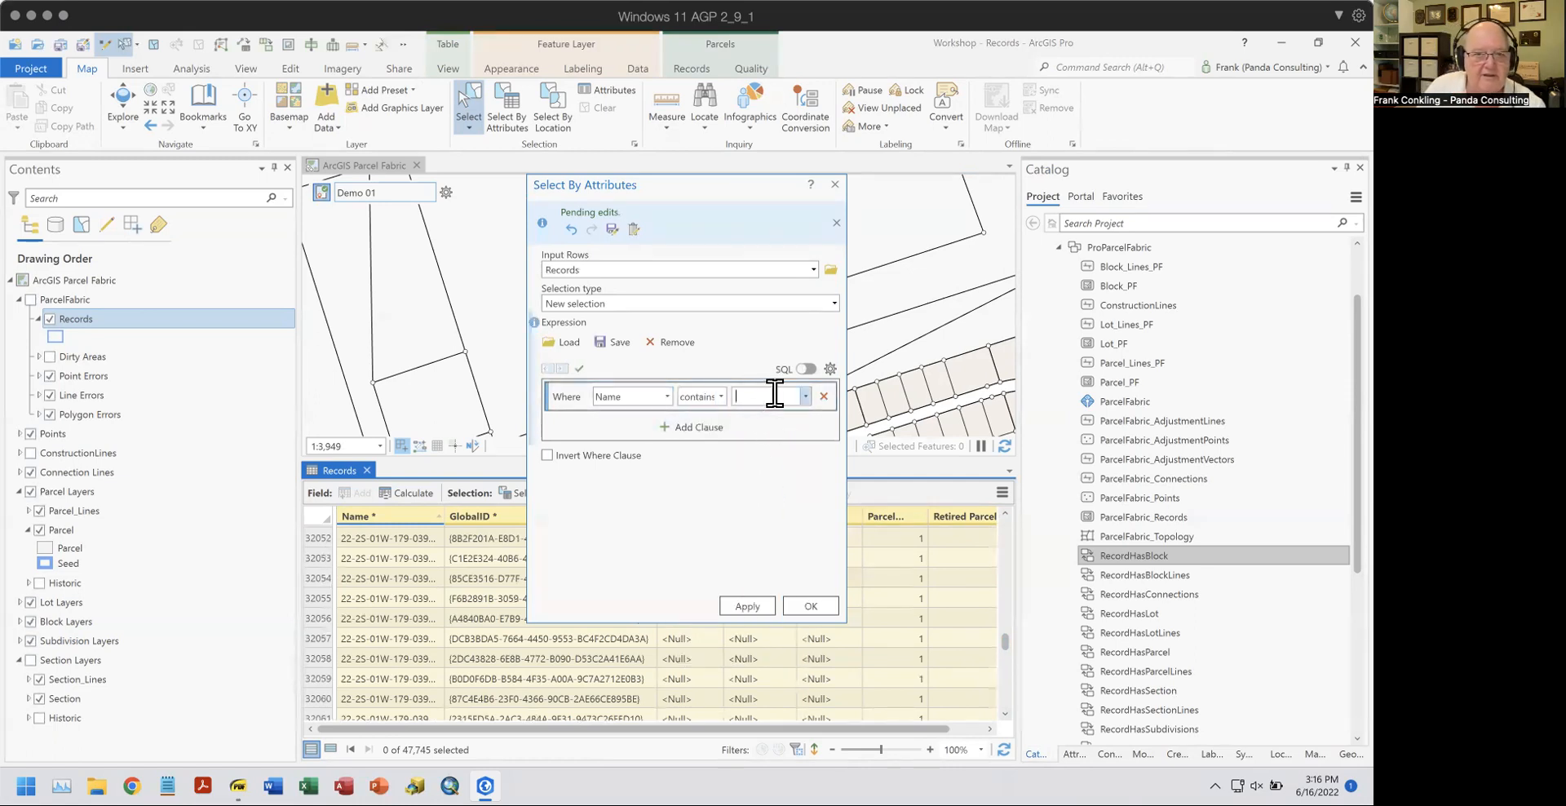
pyautogui.write('Demo')
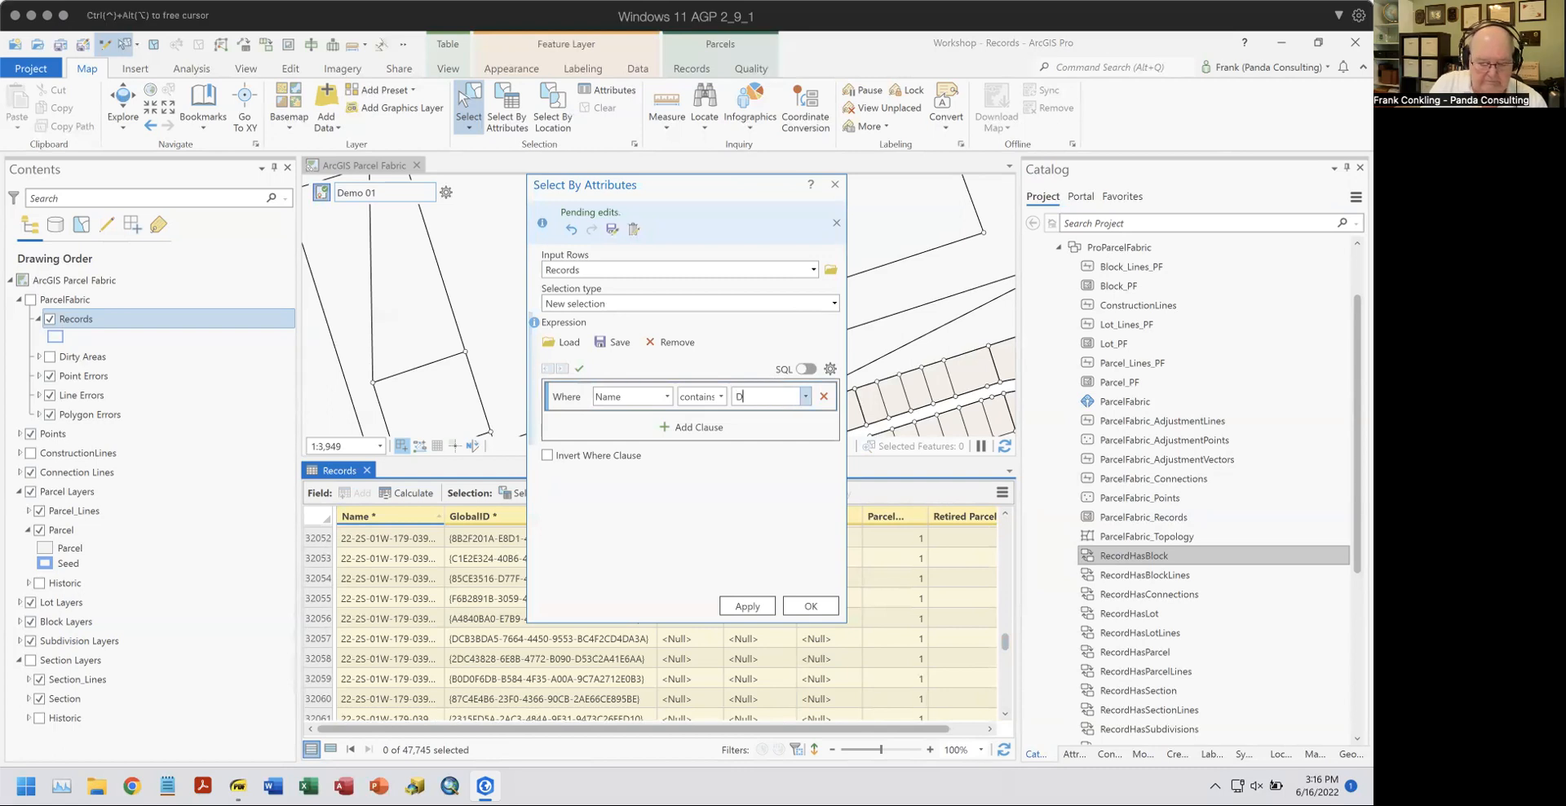
pyautogui.click(761, 604)
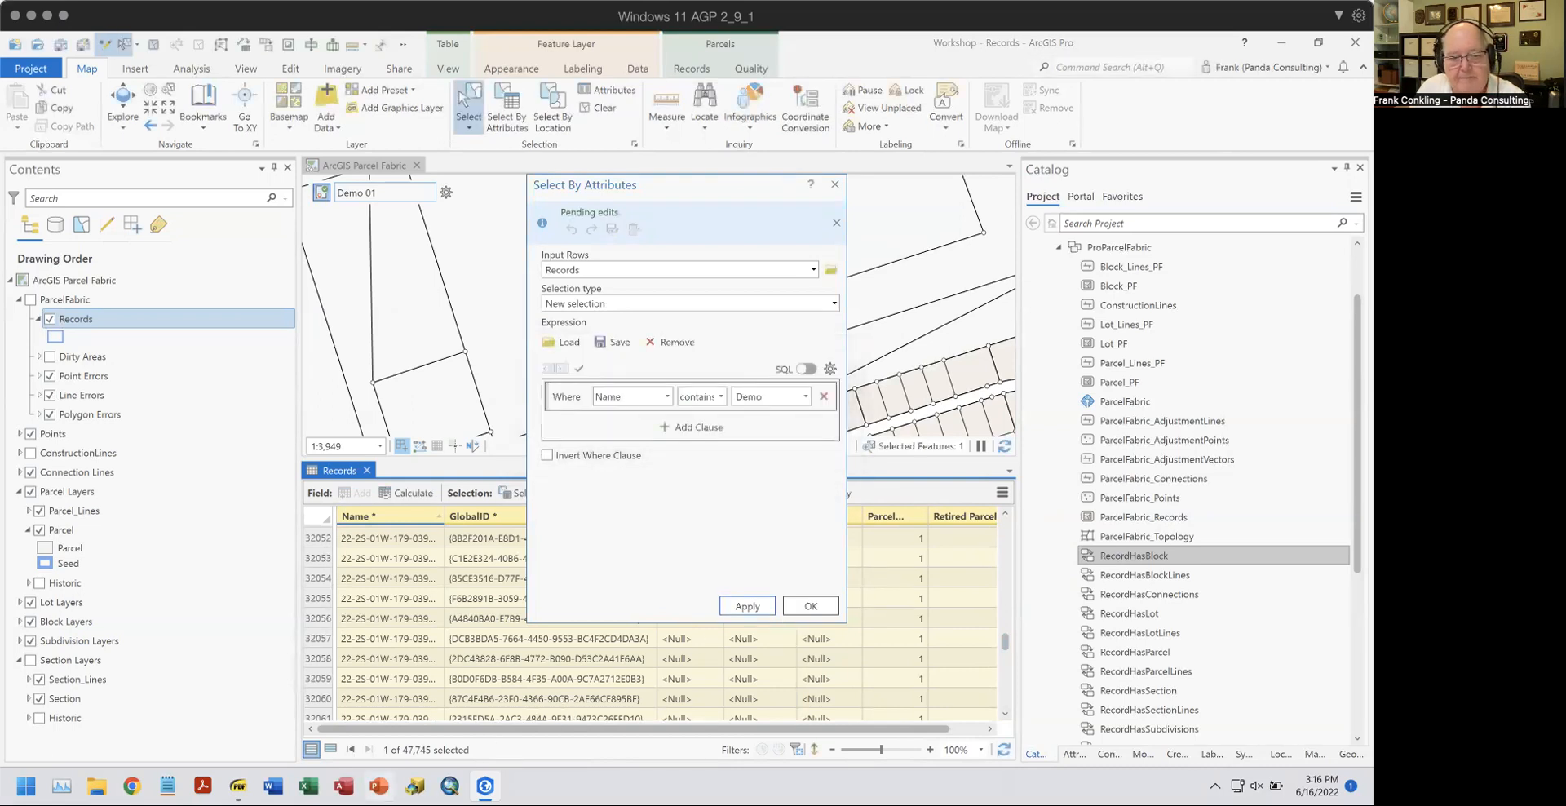
# Show only the selected record in the Records table and reduce the table's height to enlarge the map.
pyautogui.click(331, 749)
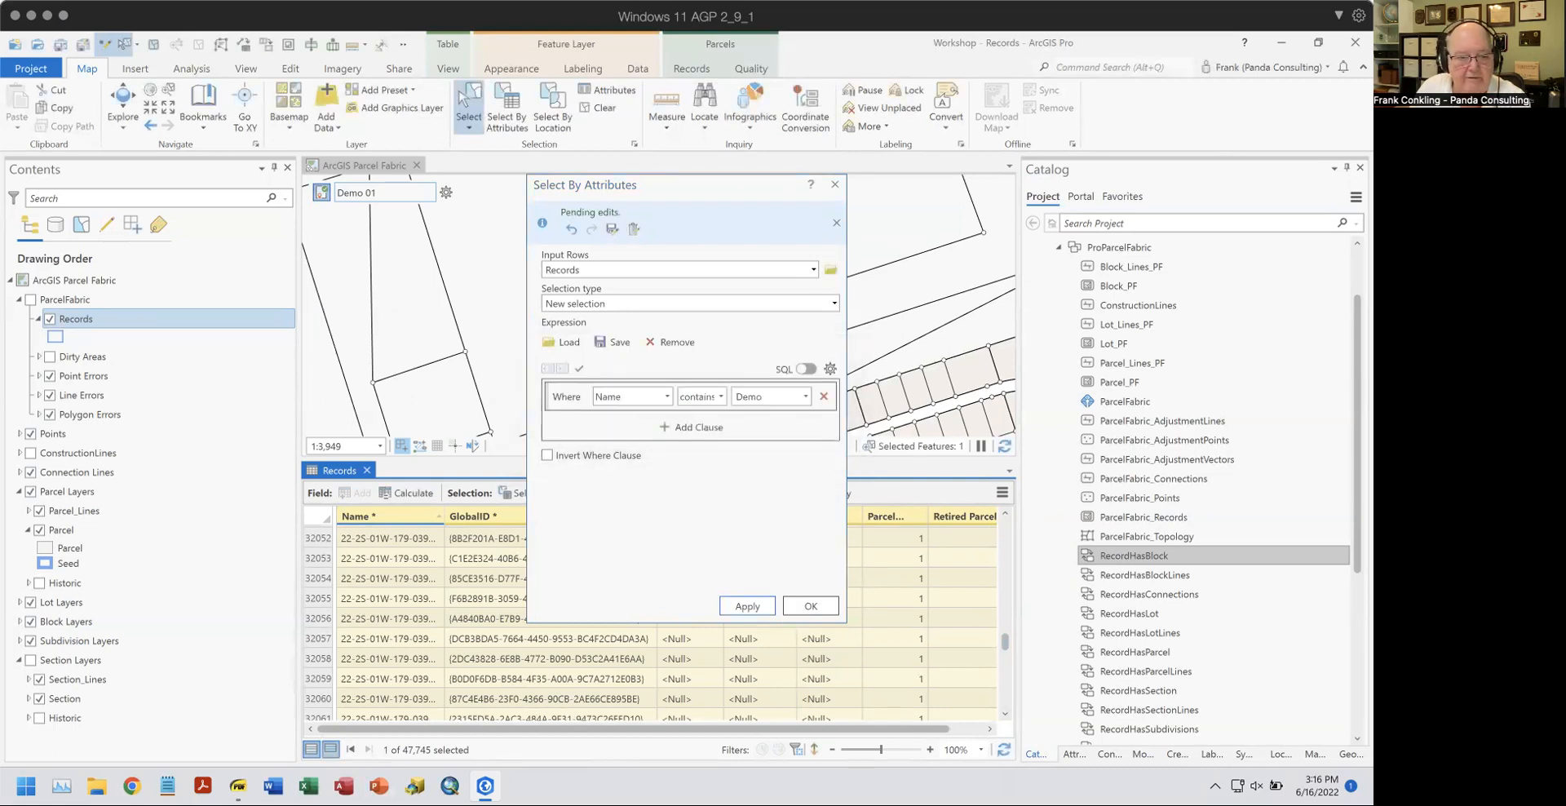
pyautogui.click(834, 184)
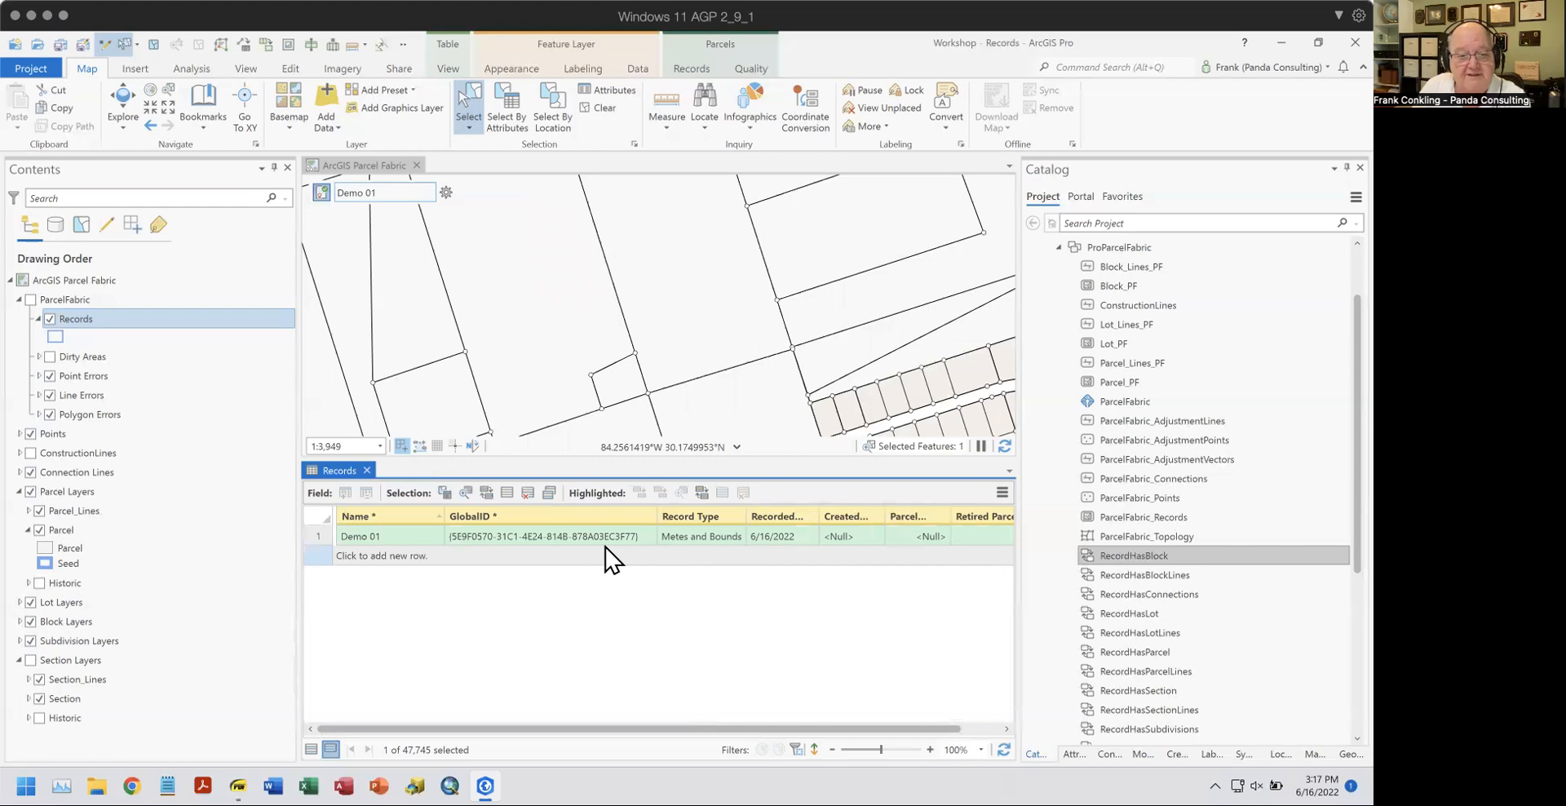
pyautogui.moveTo(651, 457); pyautogui.dragTo(640, 619)
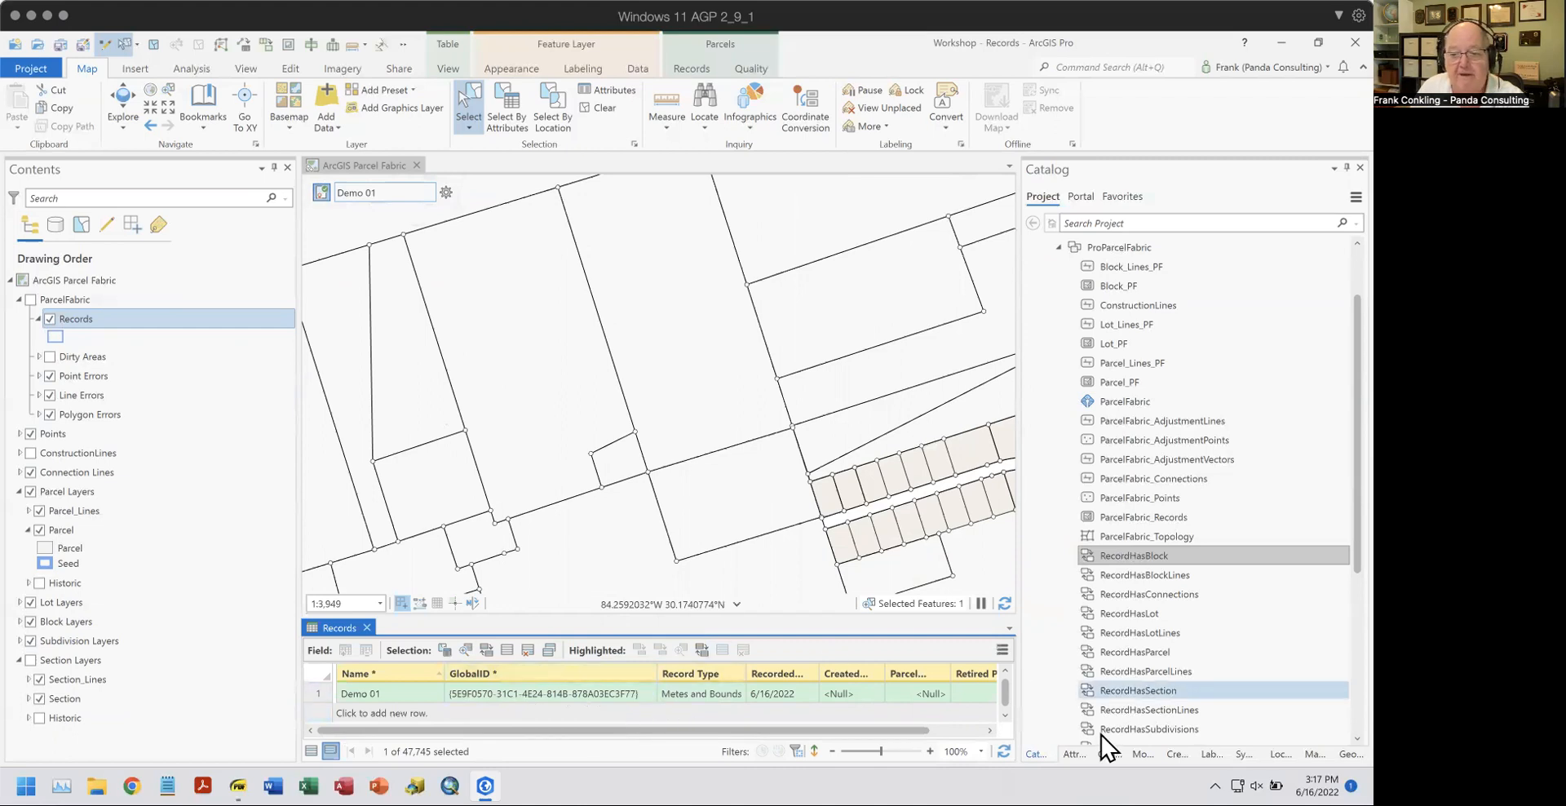
# Show the feature creation templates and group them by geometry type.
pyautogui.click(1177, 754)
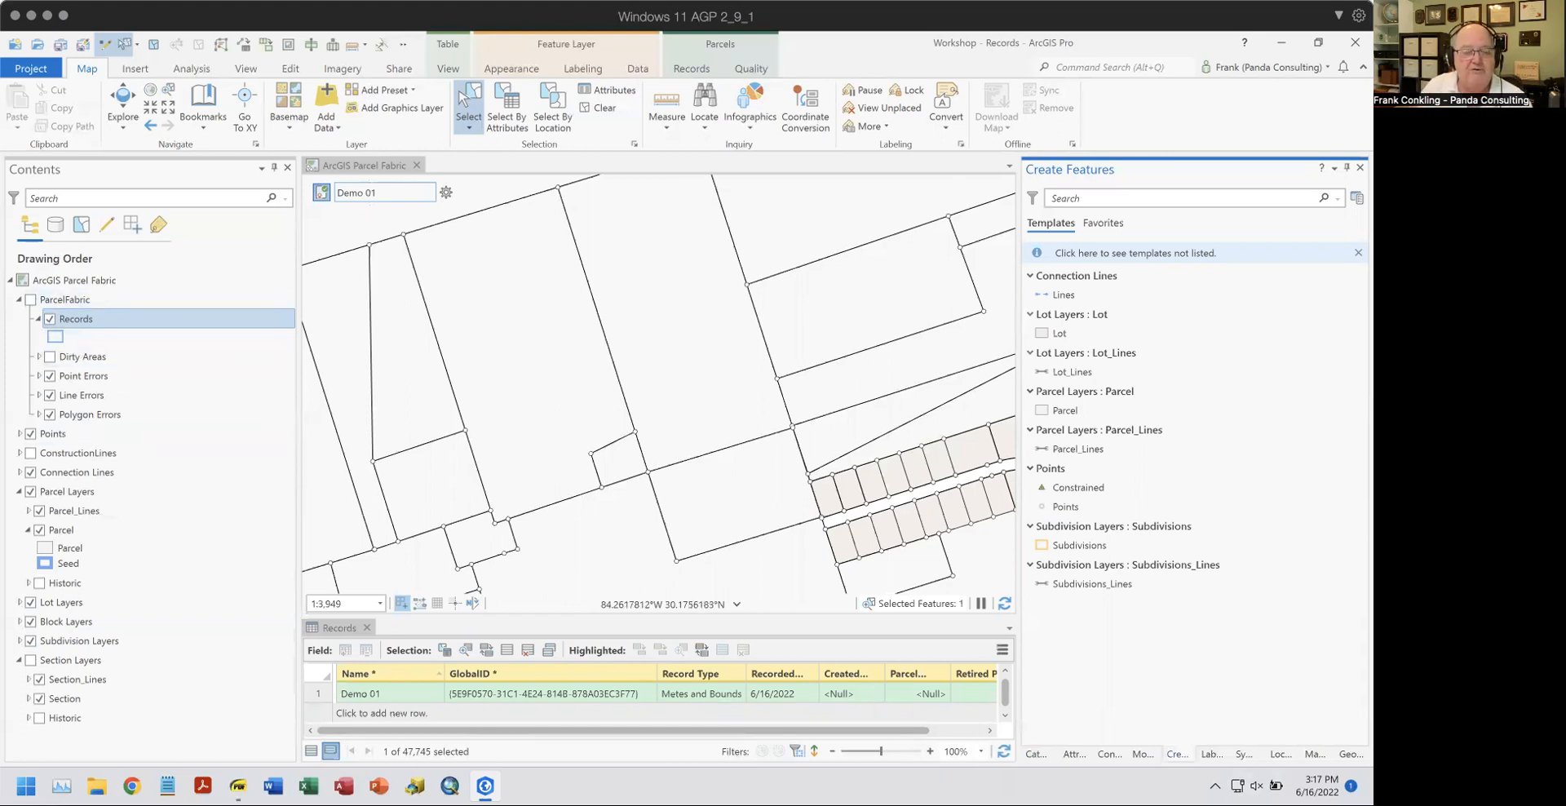
pyautogui.click(1033, 199)
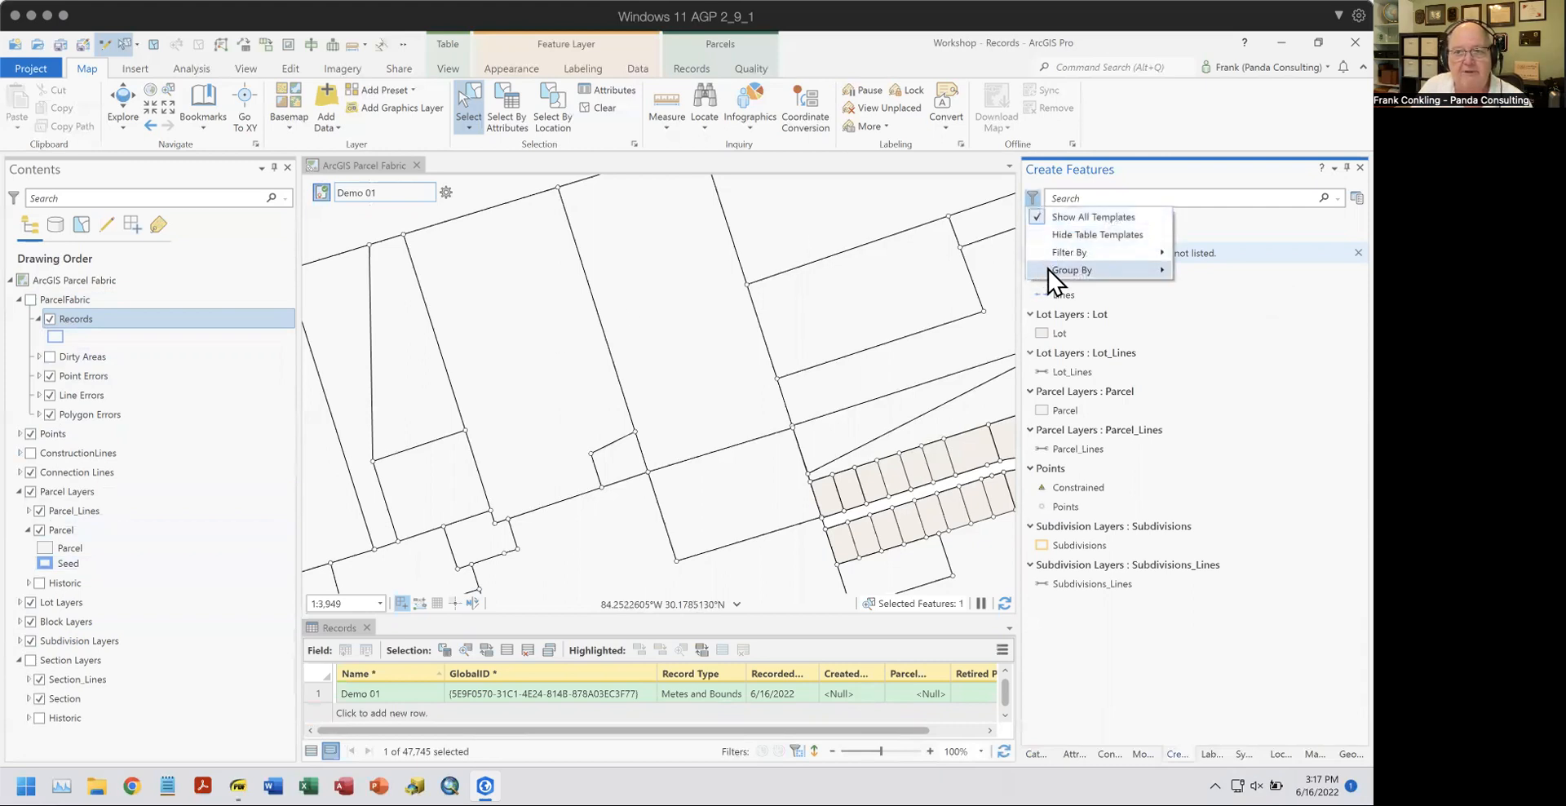
pyautogui.moveTo(1050, 271)
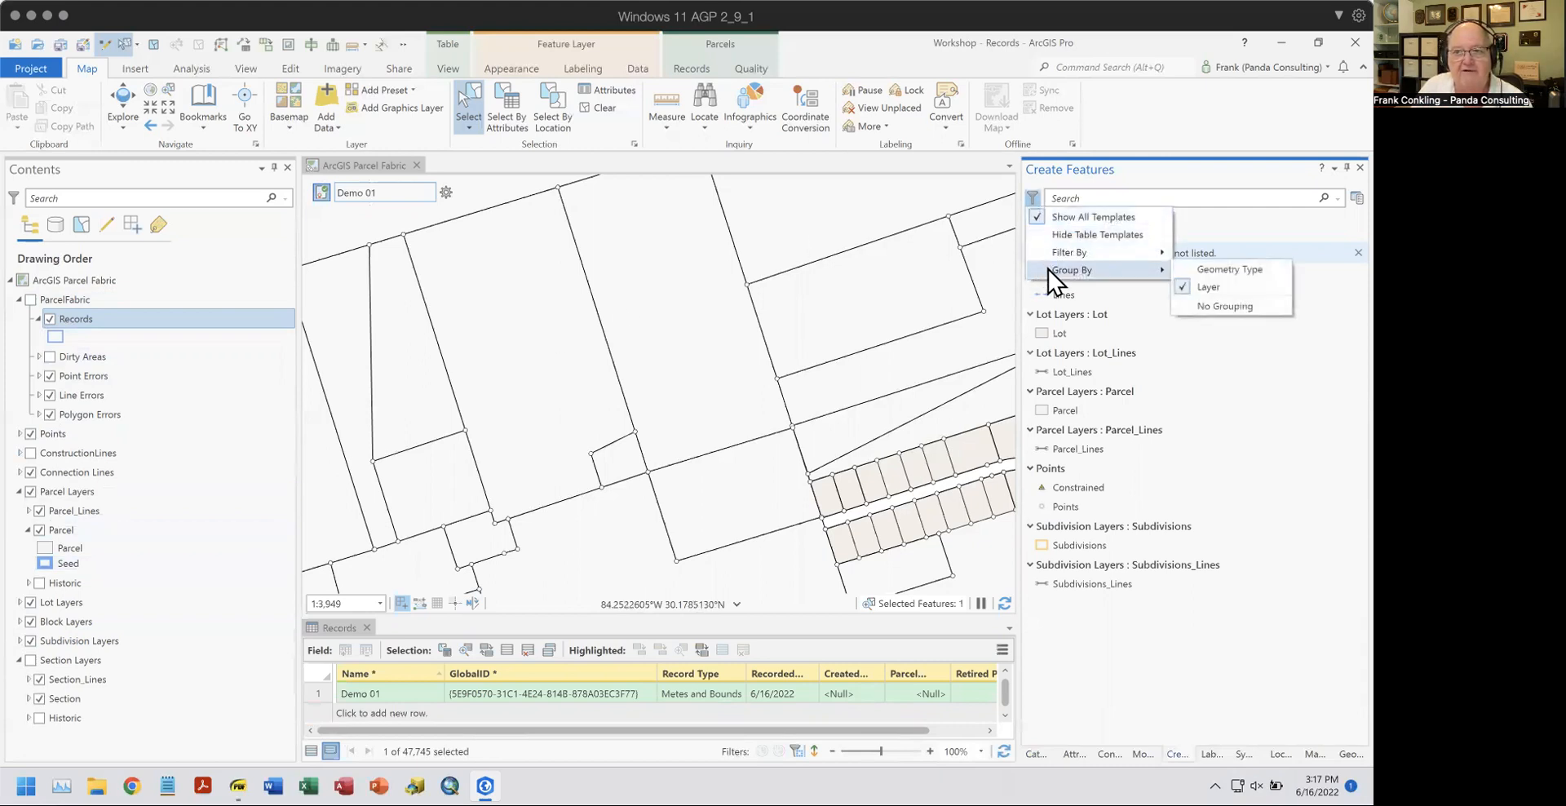
pyautogui.click(1225, 272)
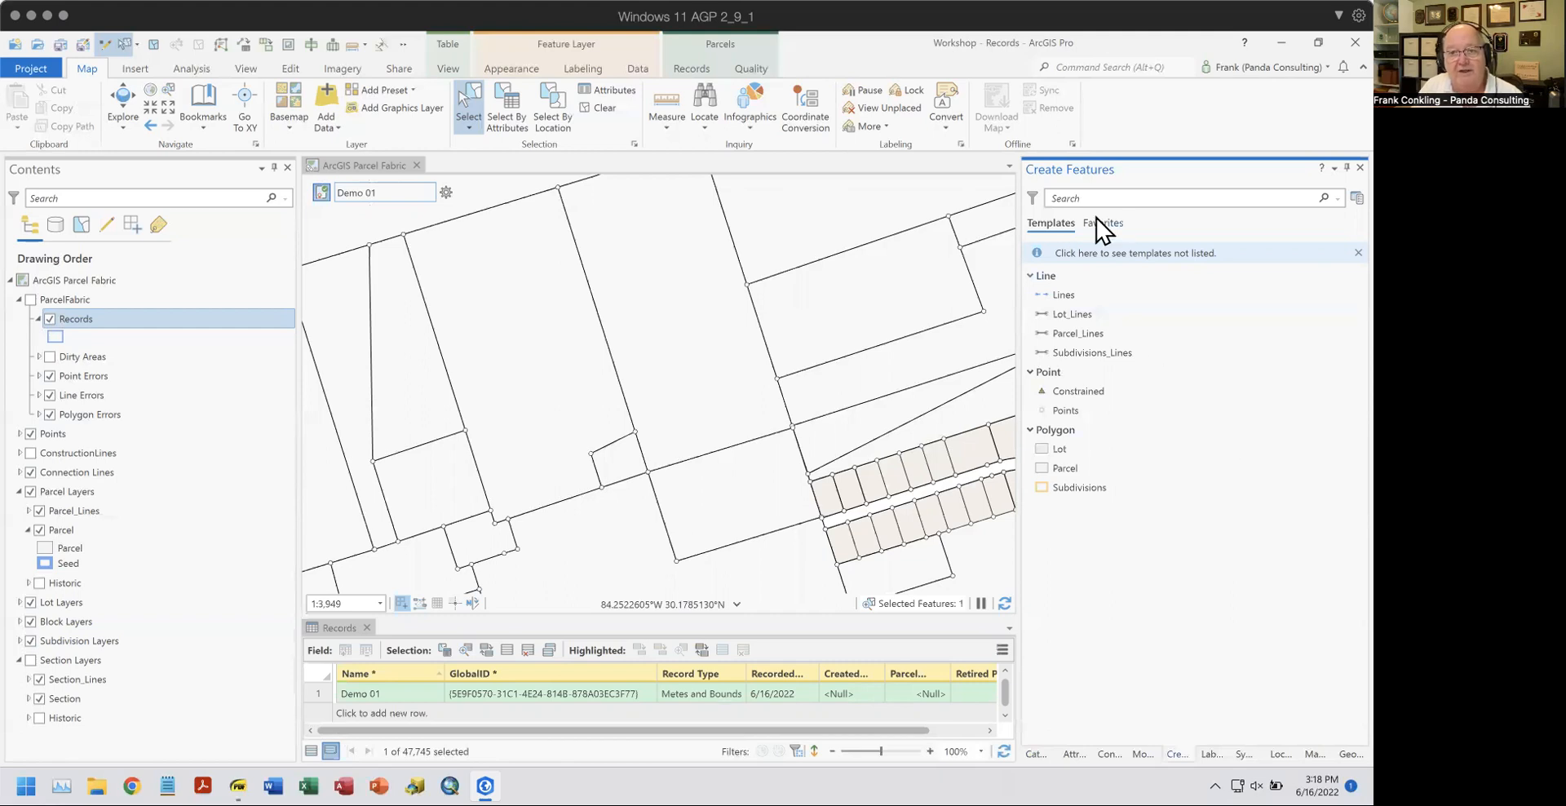
# Switch the template grouping back to layers for comparison and return it to geometry type.
pyautogui.click(1033, 198)
pyautogui.moveTo(1085, 272)
pyautogui.click(1216, 309)
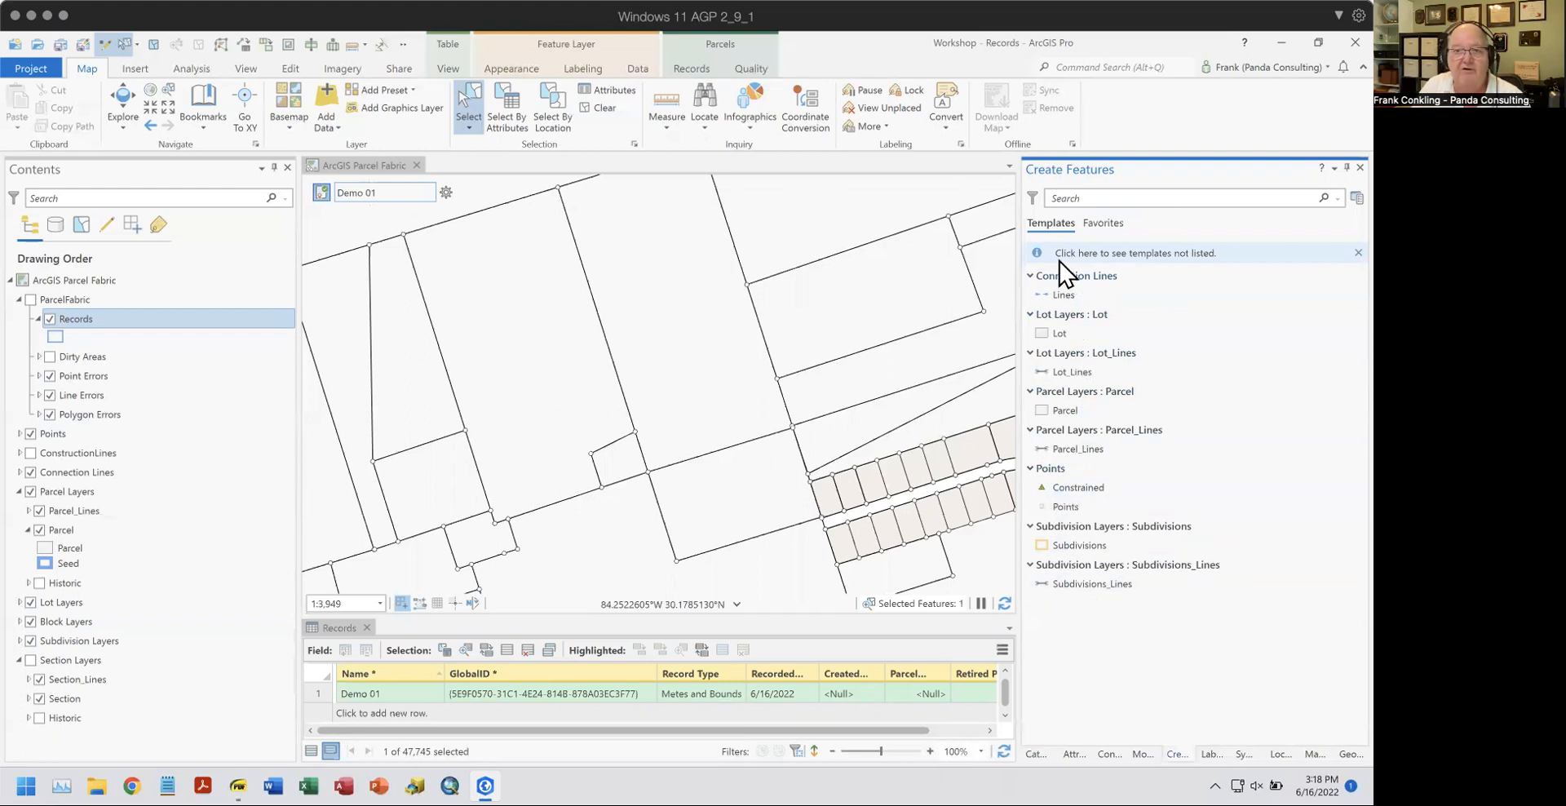
pyautogui.click(1033, 198)
pyautogui.moveTo(1085, 271)
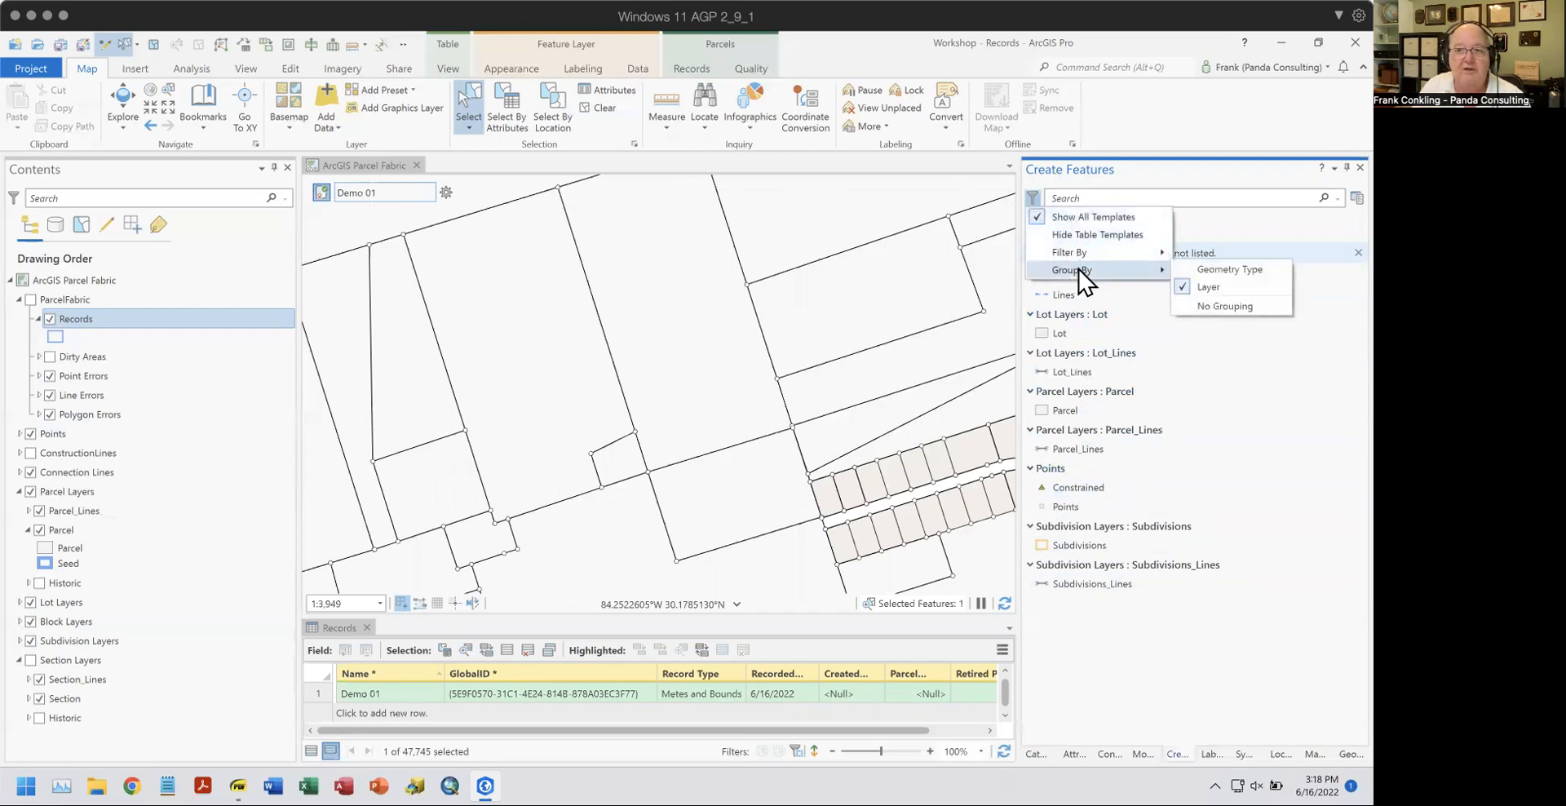
pyautogui.click(1217, 271)
pyautogui.click(1237, 411)
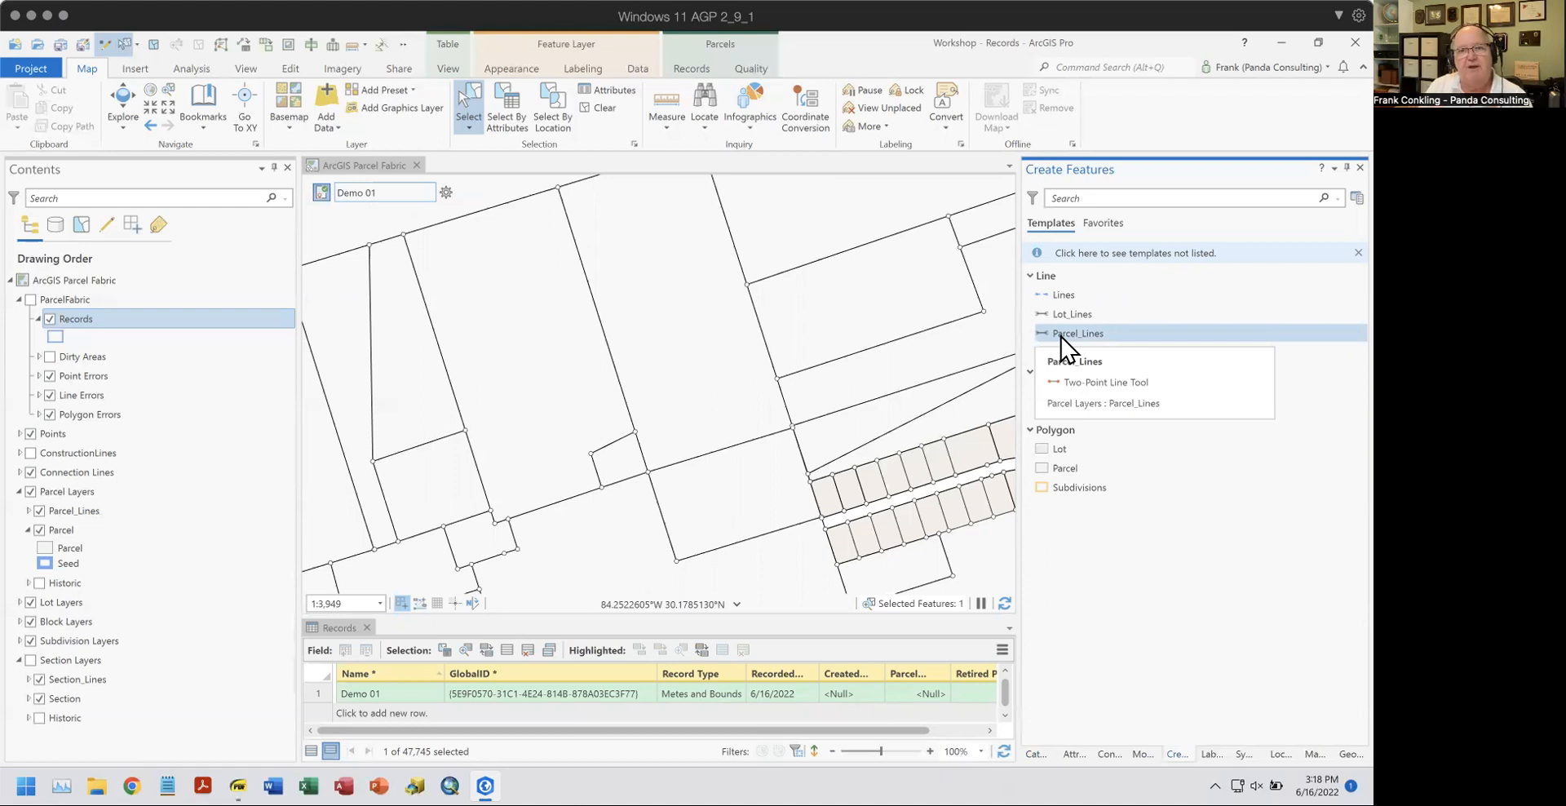
# Draw a two-point Parcel_Lines line about 305 ft long inside the large central parcel, with record Demo 01 active.
pyautogui.click(1061, 337)
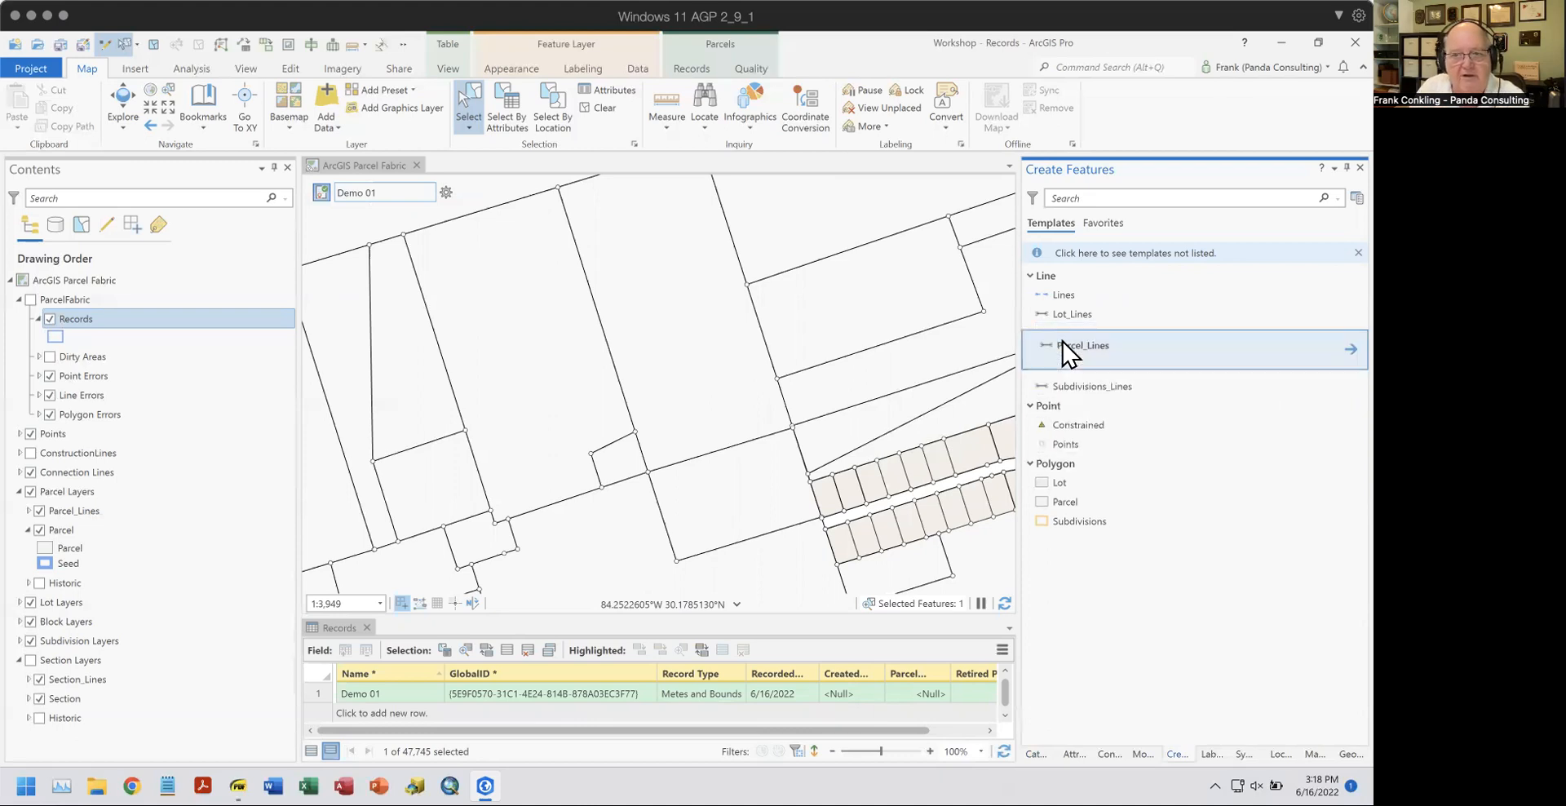
pyautogui.click(1133, 367)
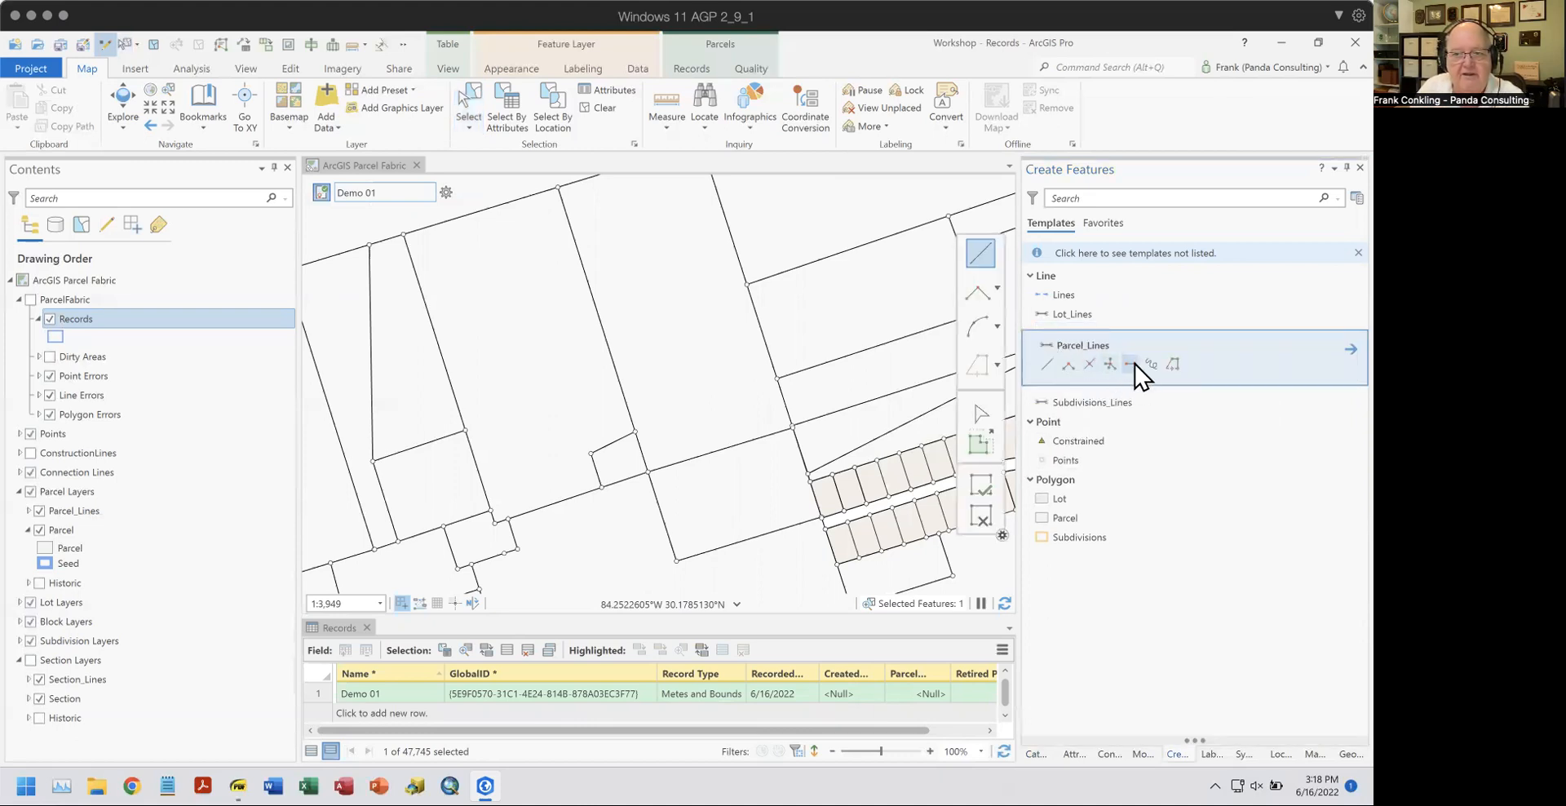
pyautogui.click(652, 347)
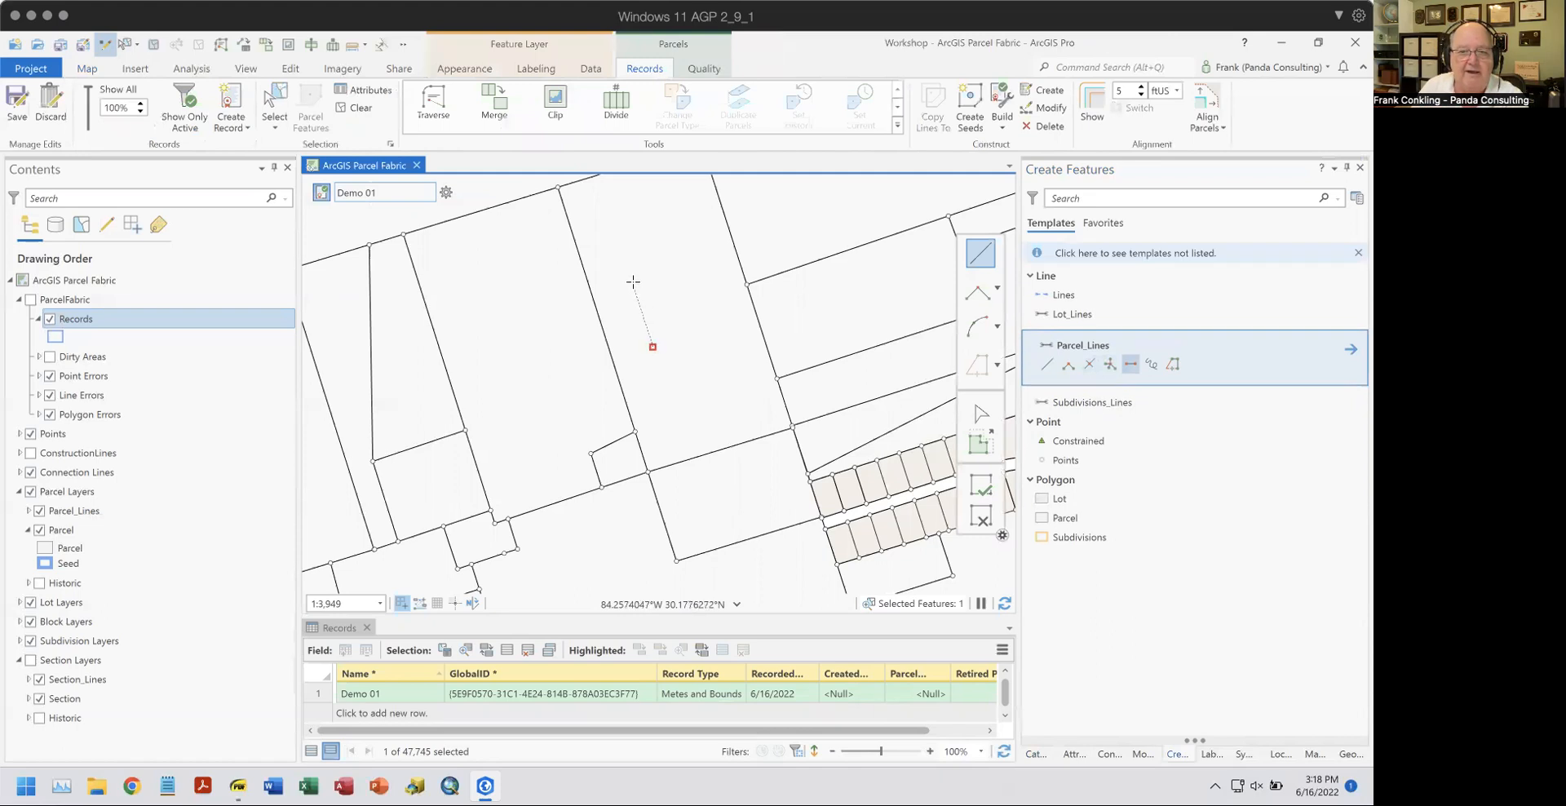
pyautogui.click(626, 279)
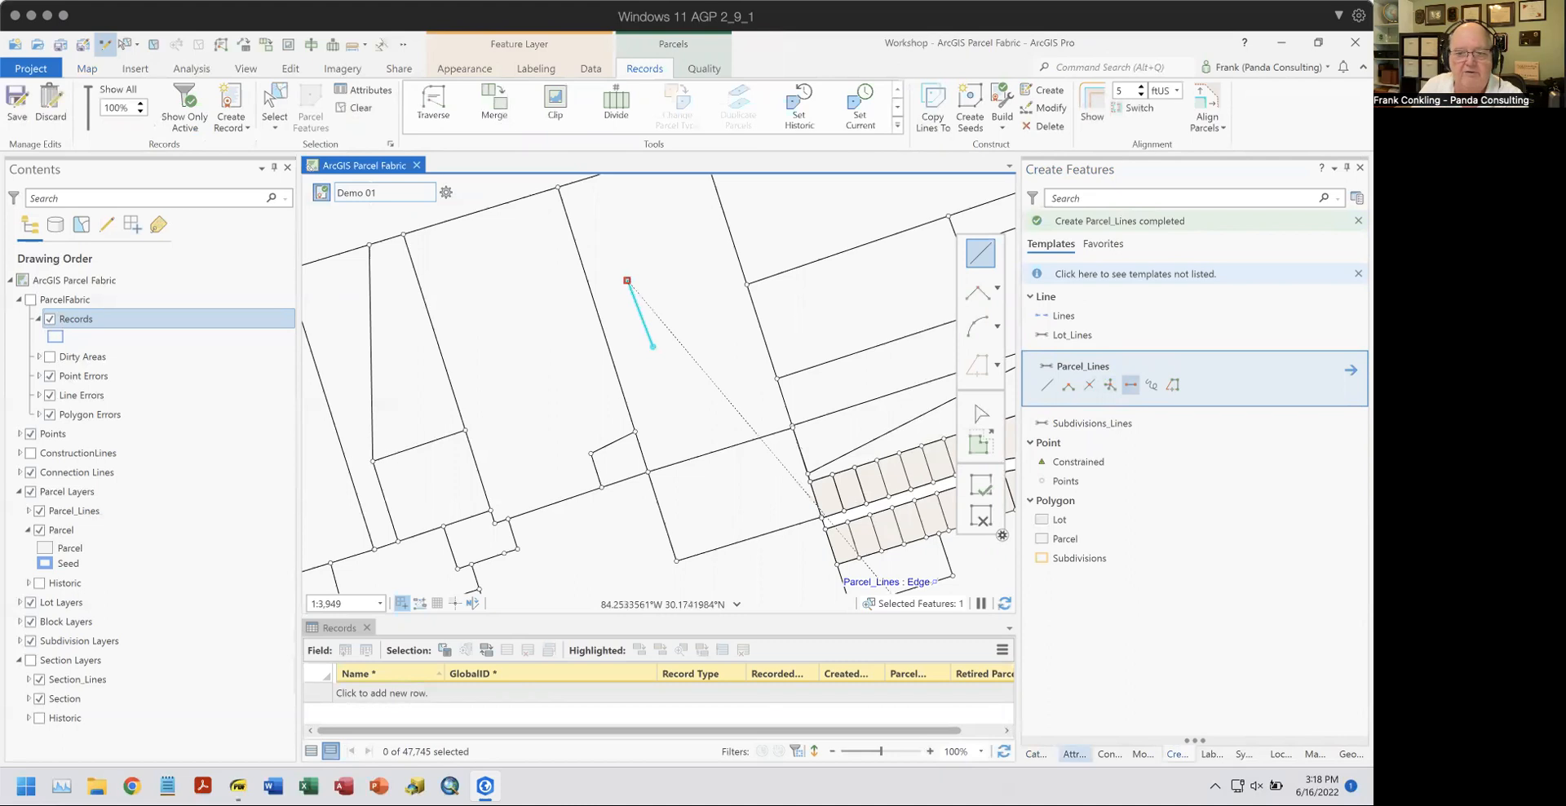
# Open the new line's attributes and examine its Created By Record value.
pyautogui.click(1075, 754)
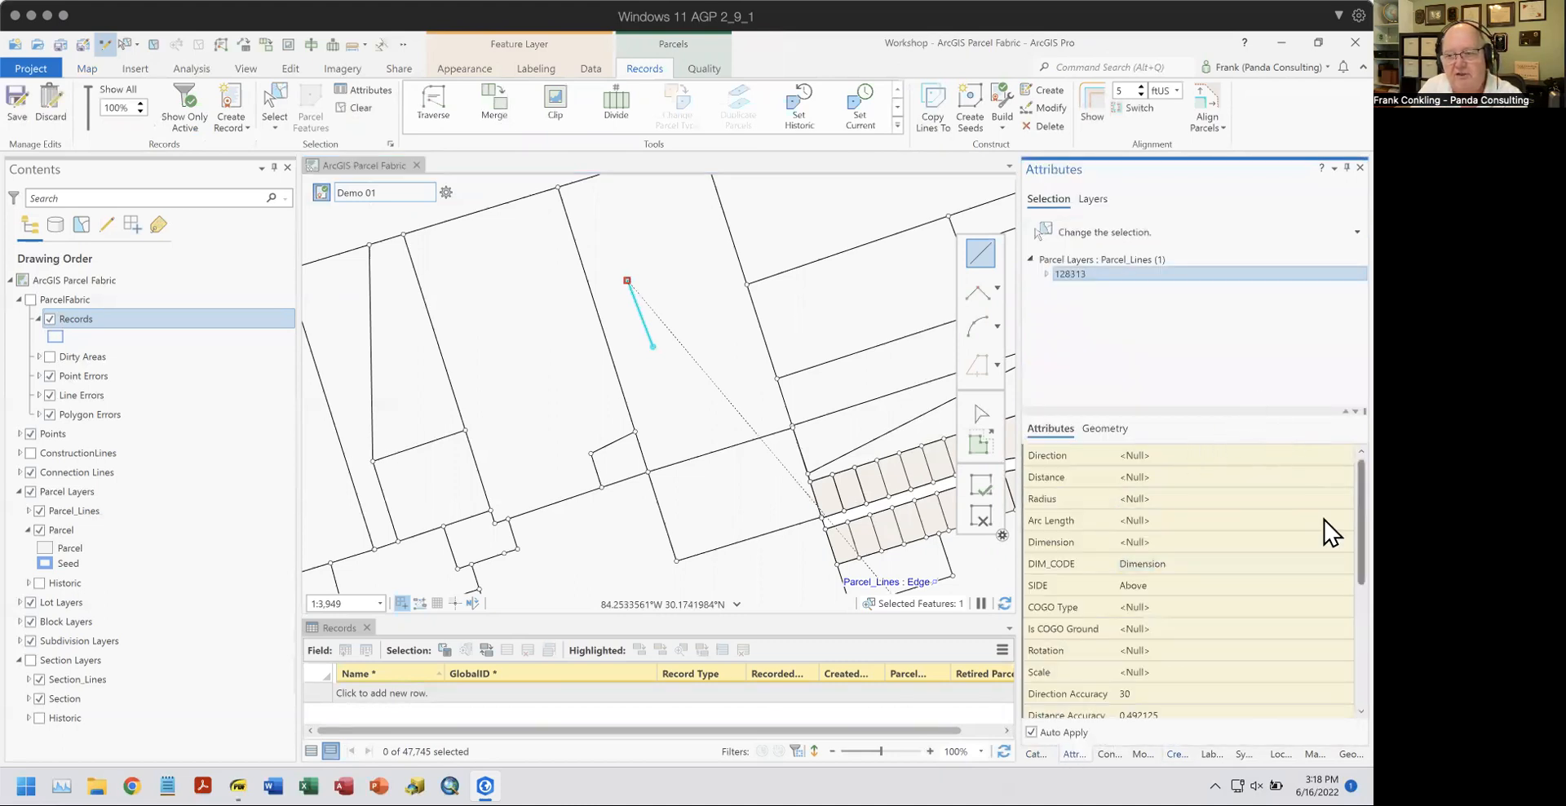
pyautogui.scroll(-3, 1332, 546)
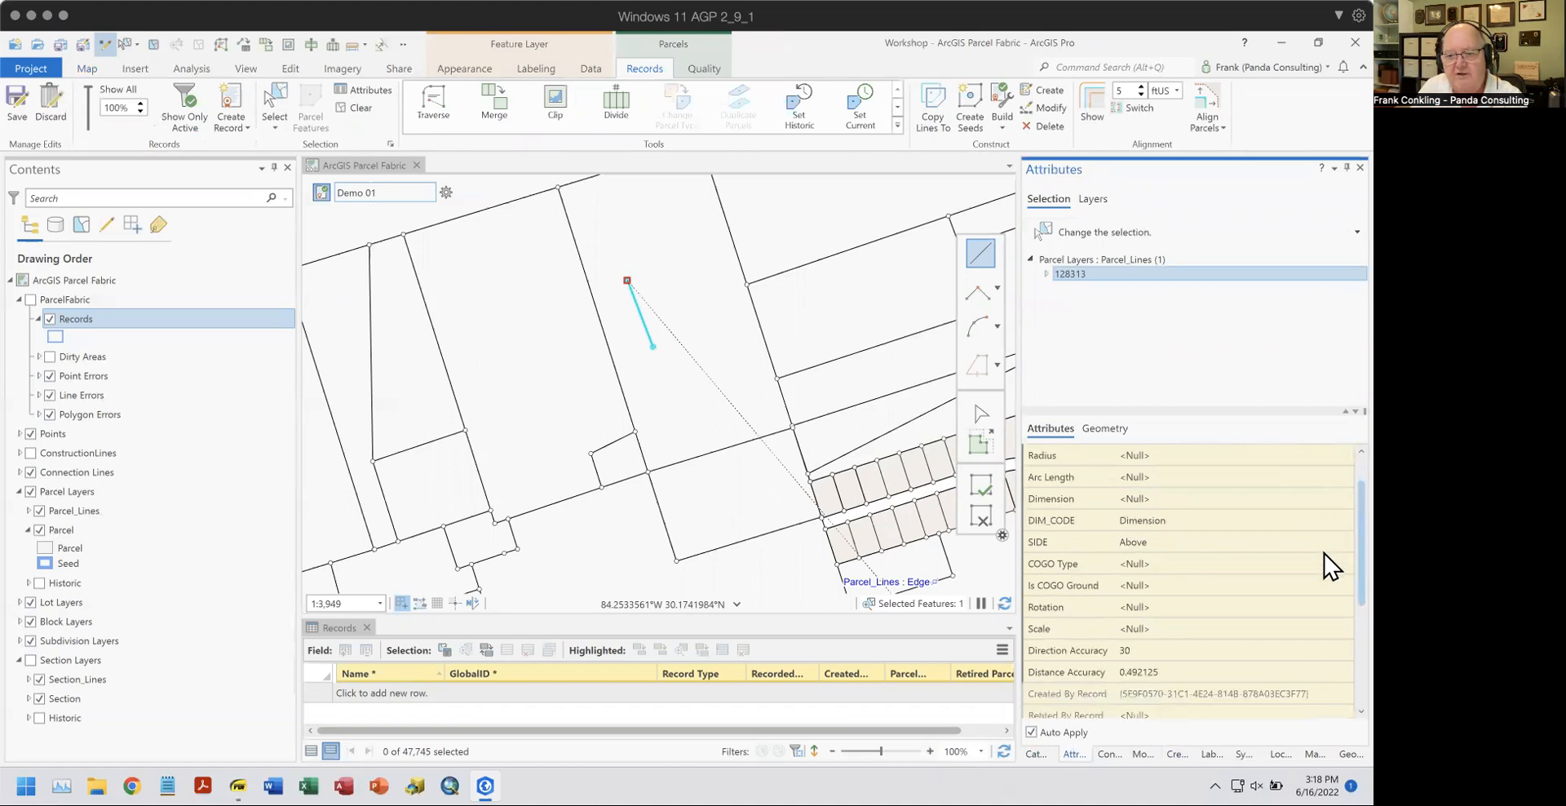
pyautogui.scroll(-1, 1332, 575)
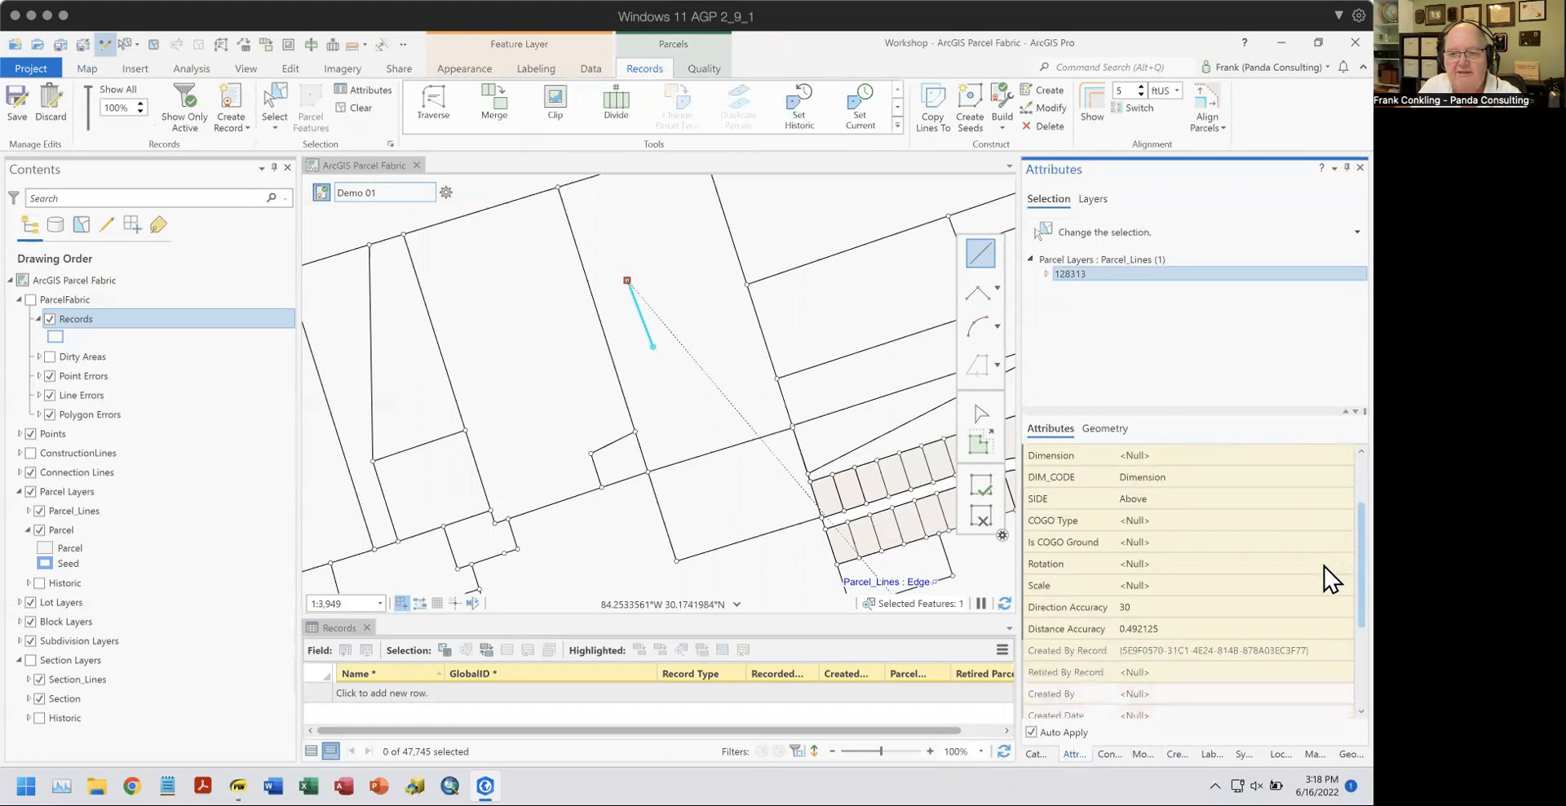
pyautogui.scroll(-7, 1329, 644)
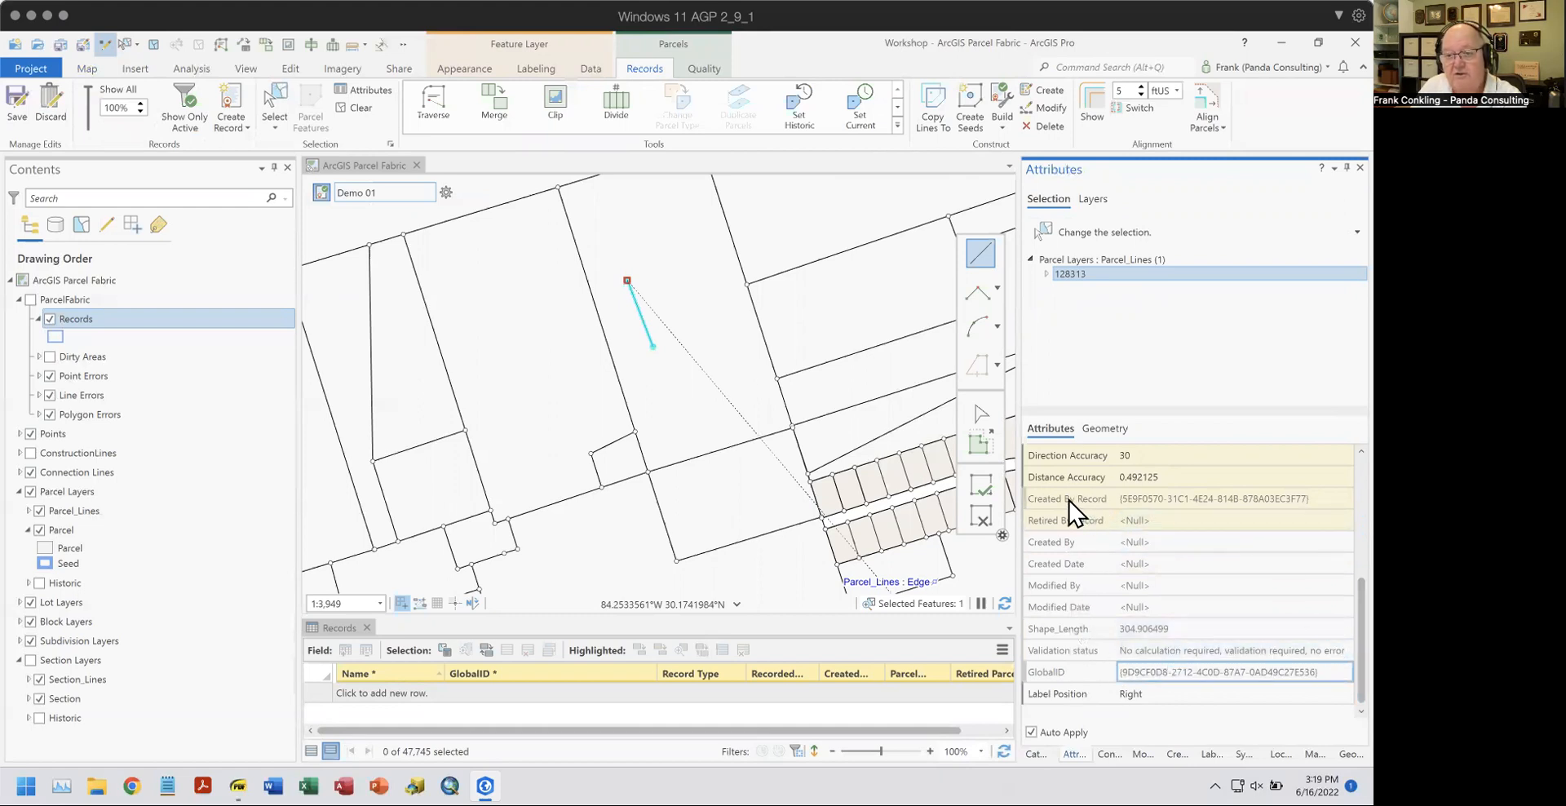
pyautogui.moveTo(1069, 502)
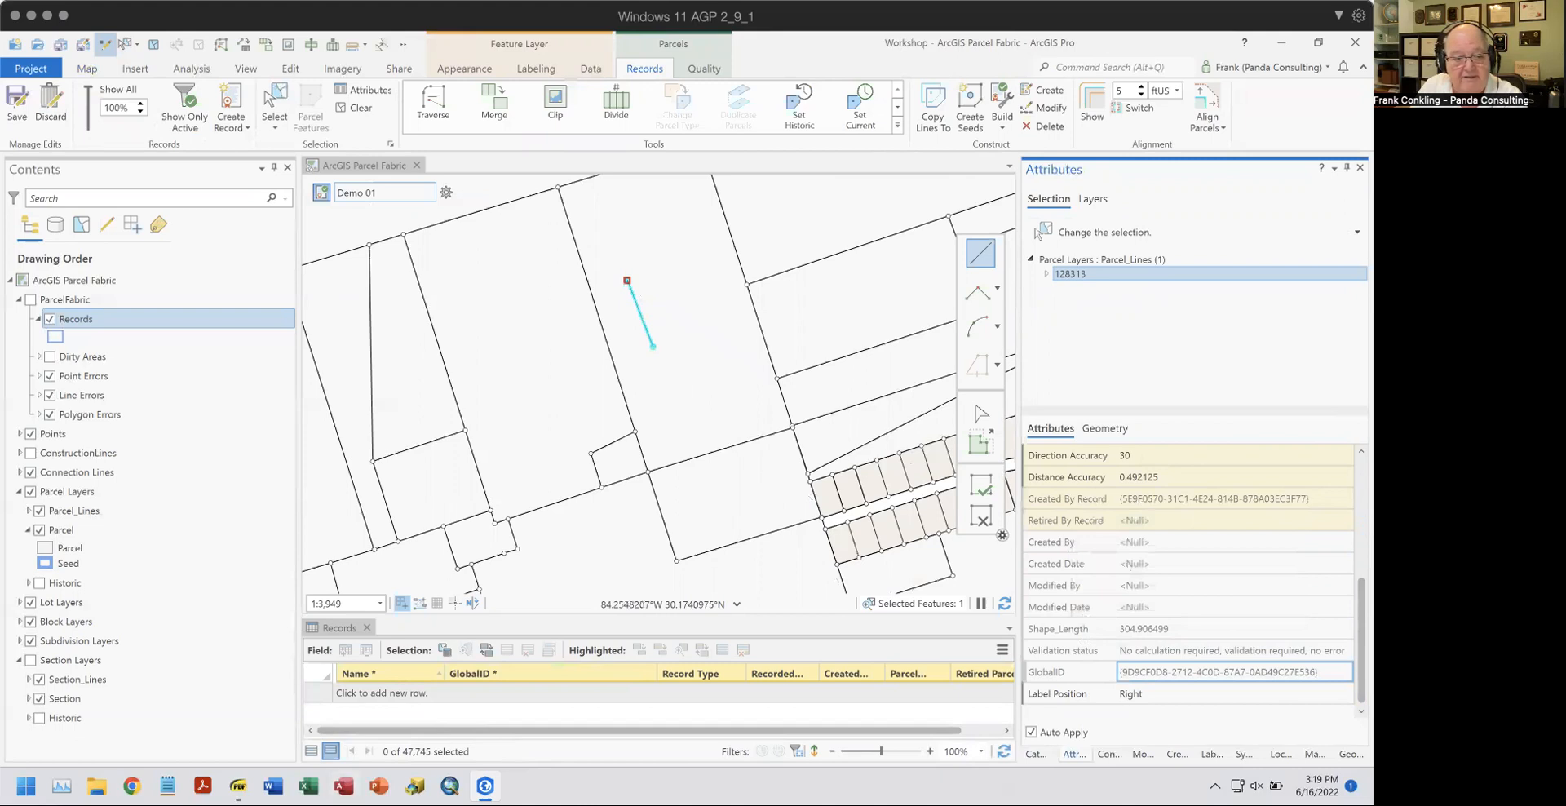
# Show all rows of the Records table, sort the Created column descending and locate the Demo 01 row to compare its GlobalID.
pyautogui.click(312, 751)
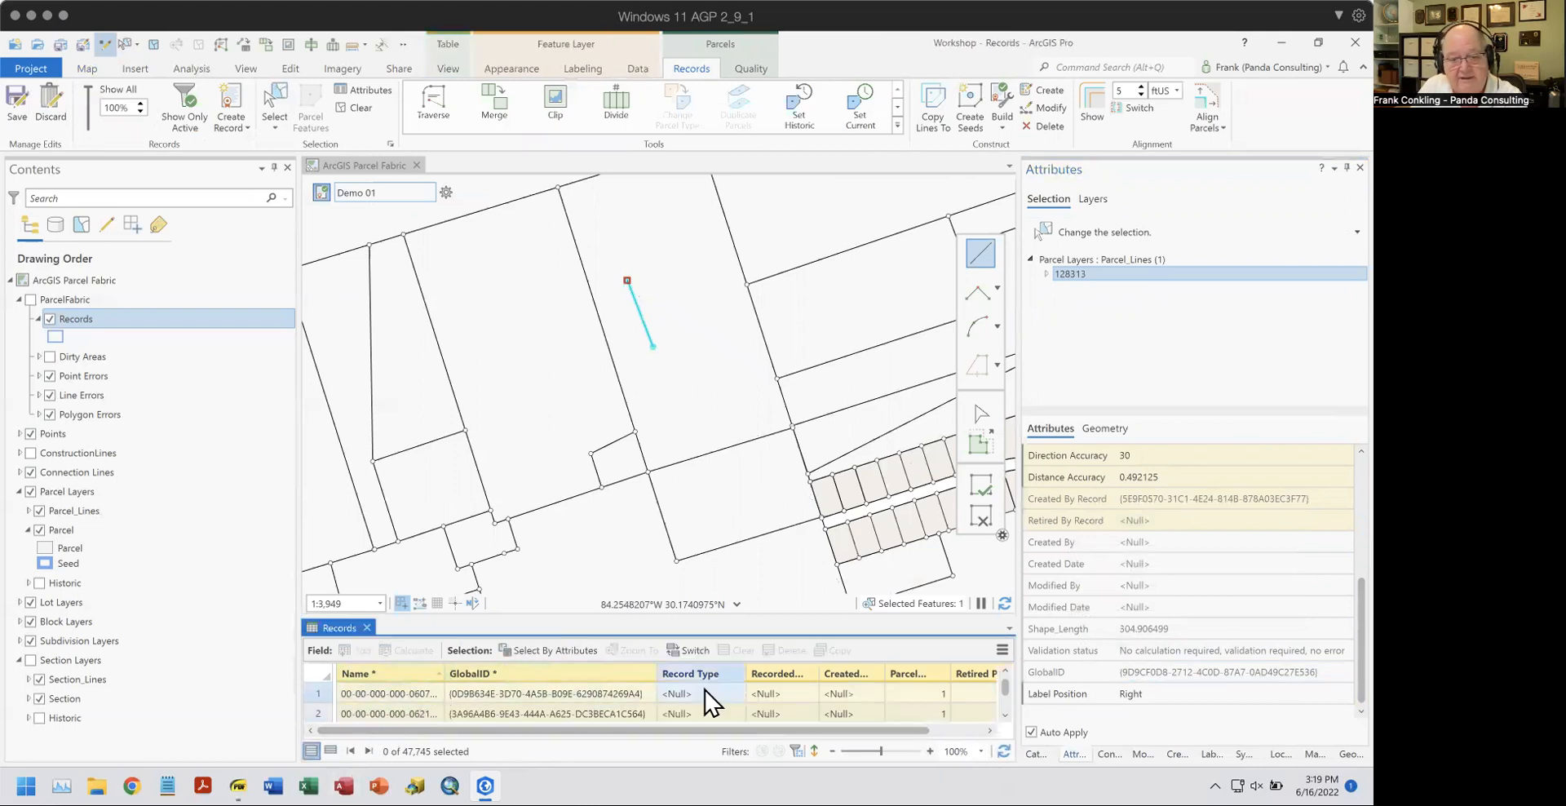
pyautogui.rightClick(862, 675)
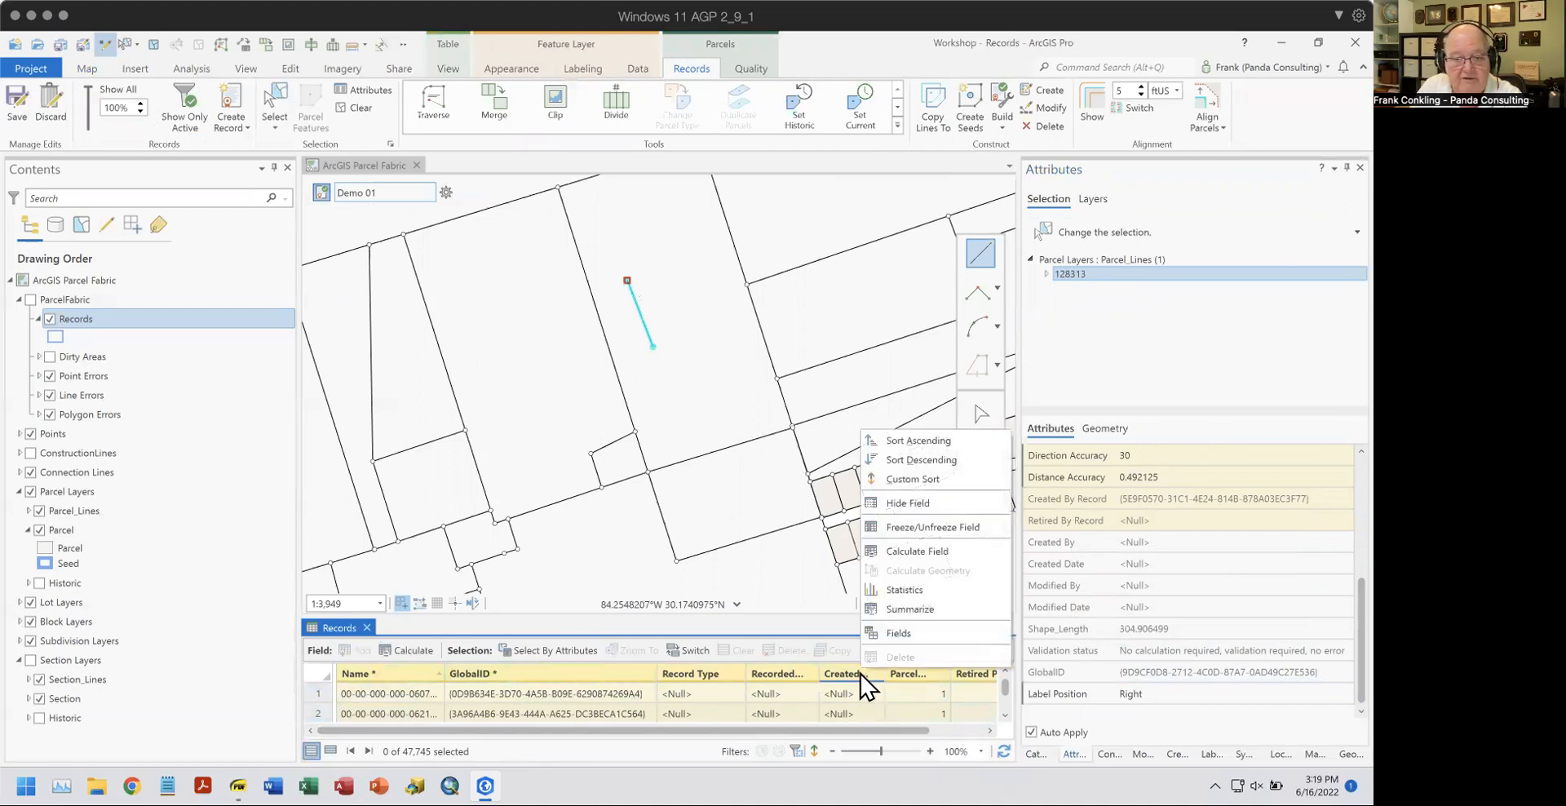
pyautogui.click(919, 460)
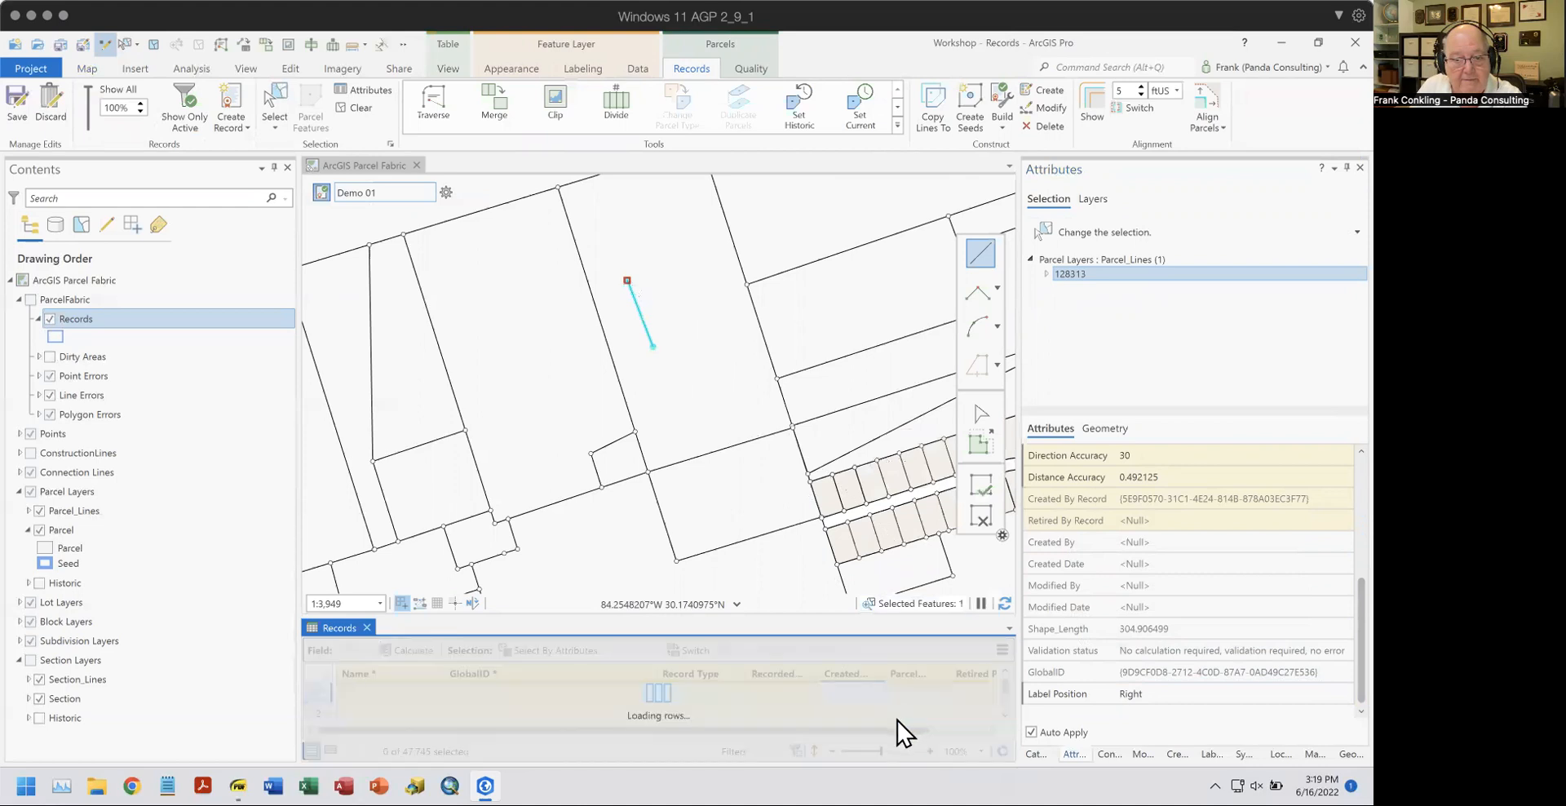
pyautogui.moveTo(1005, 692); pyautogui.dragTo(1006, 717)
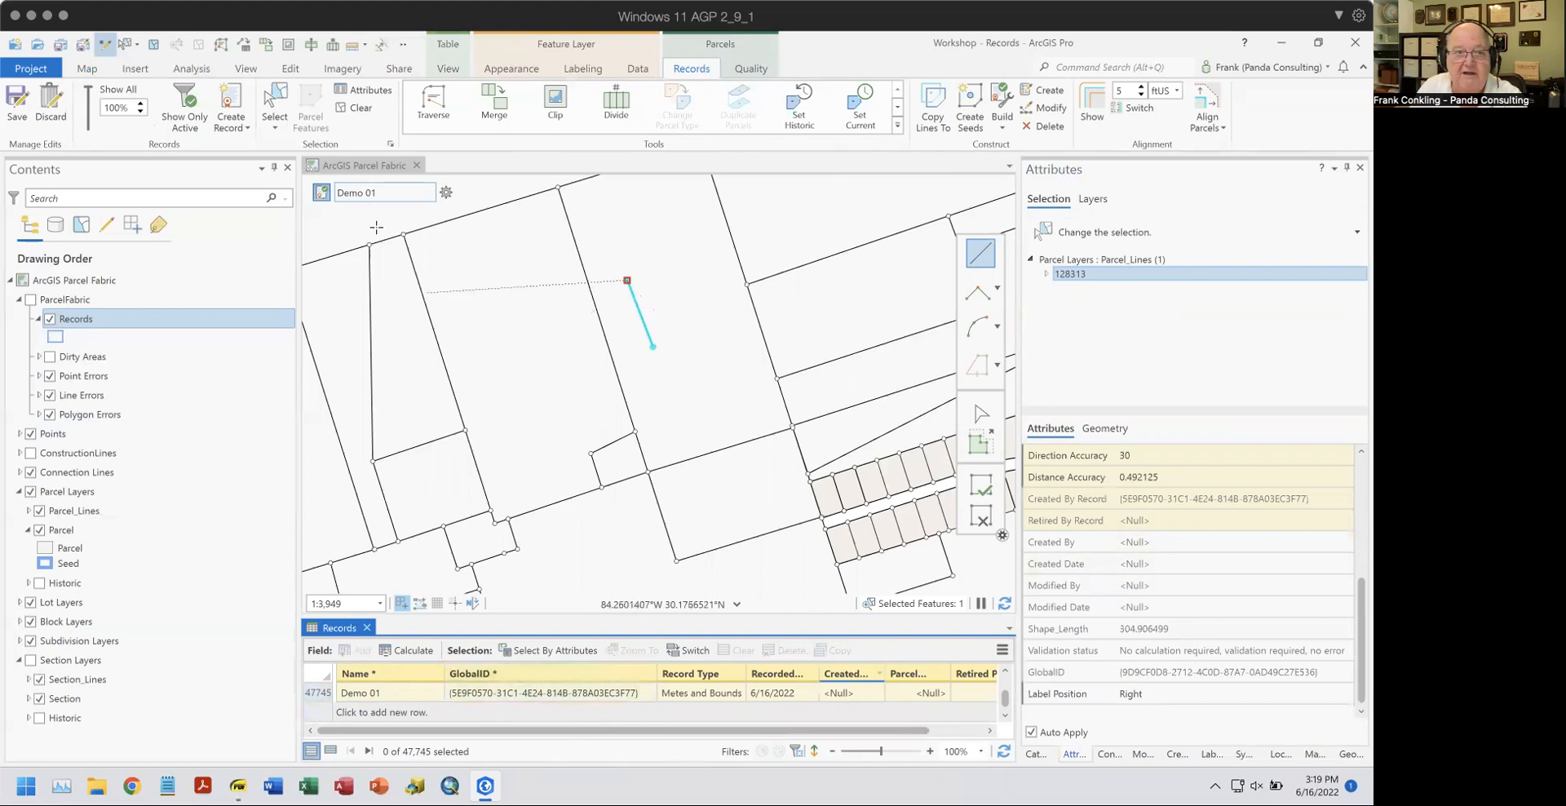
# Deactivate record Demo 01 and draw a second parcel line about 245 ft long from the first line's northern end.
pyautogui.click(323, 201)
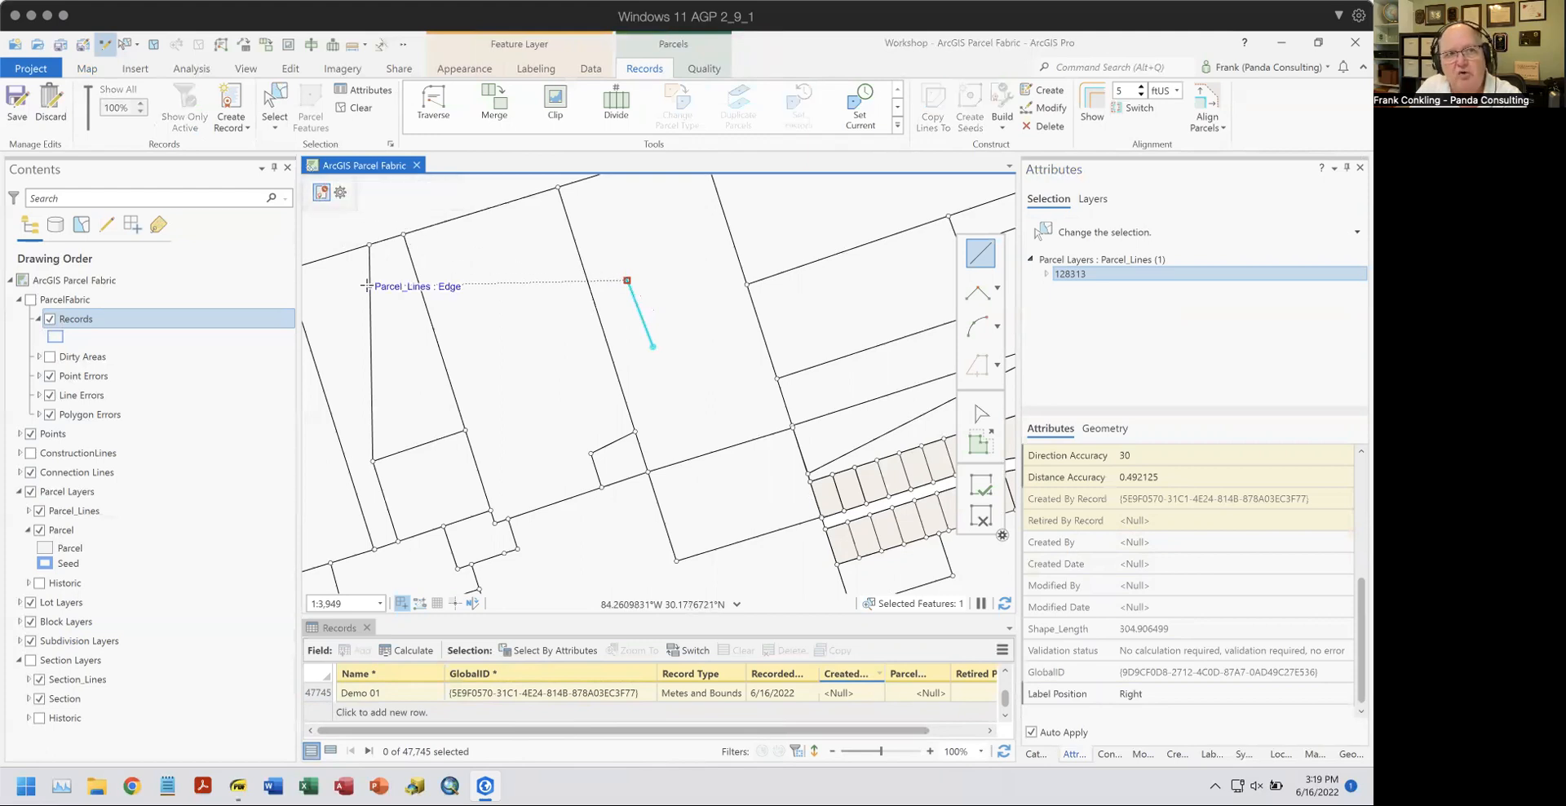
pyautogui.click(680, 256)
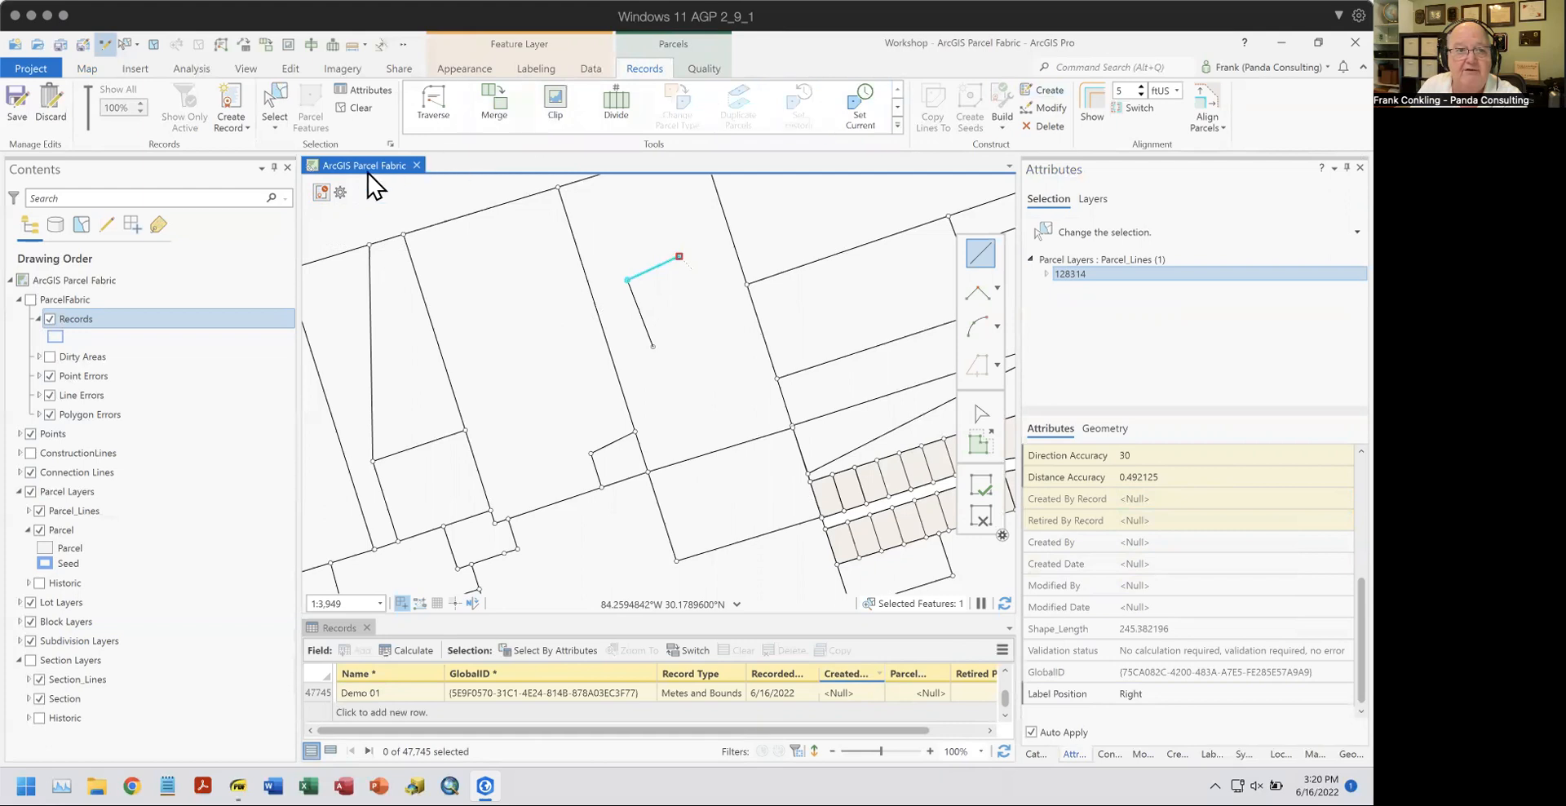
# Reactivate record Demo 01 and close the four-sided figure with two more parcel lines about 355 ft and 261 ft long.
pyautogui.moveTo(320, 195)
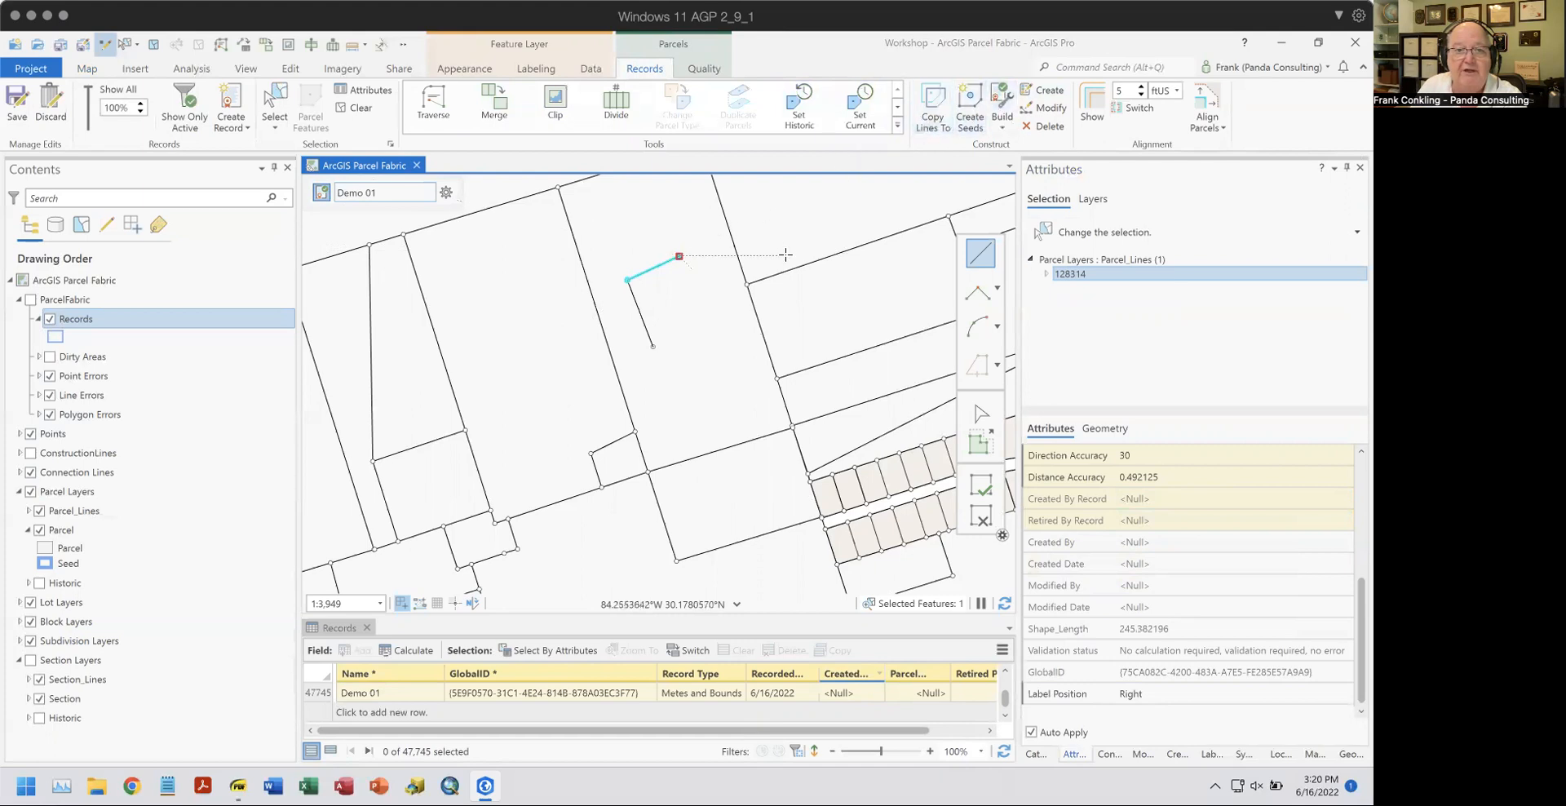
pyautogui.click(712, 331)
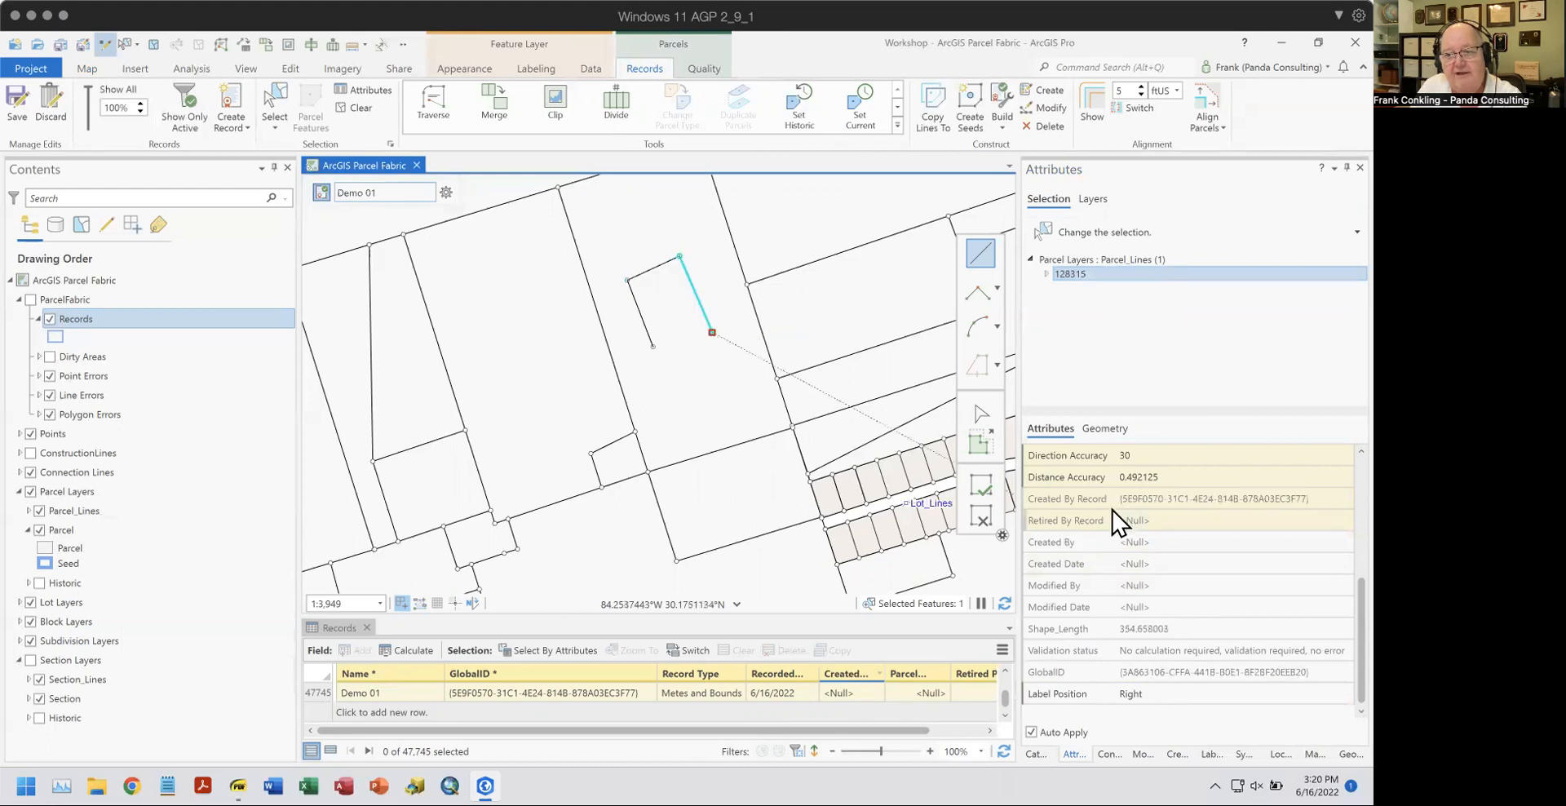
pyautogui.moveTo(1116, 514)
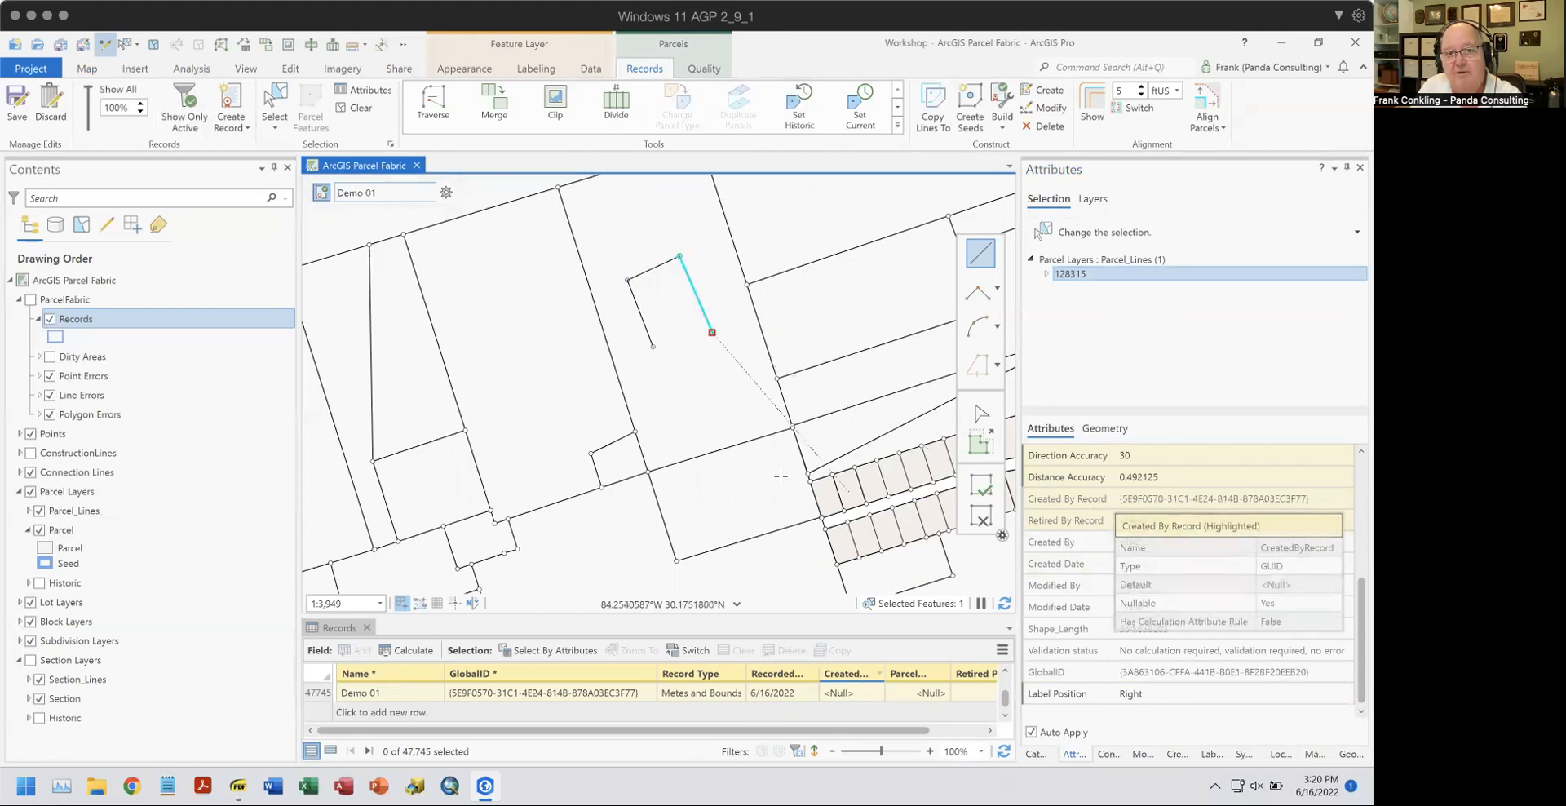
pyautogui.click(653, 348)
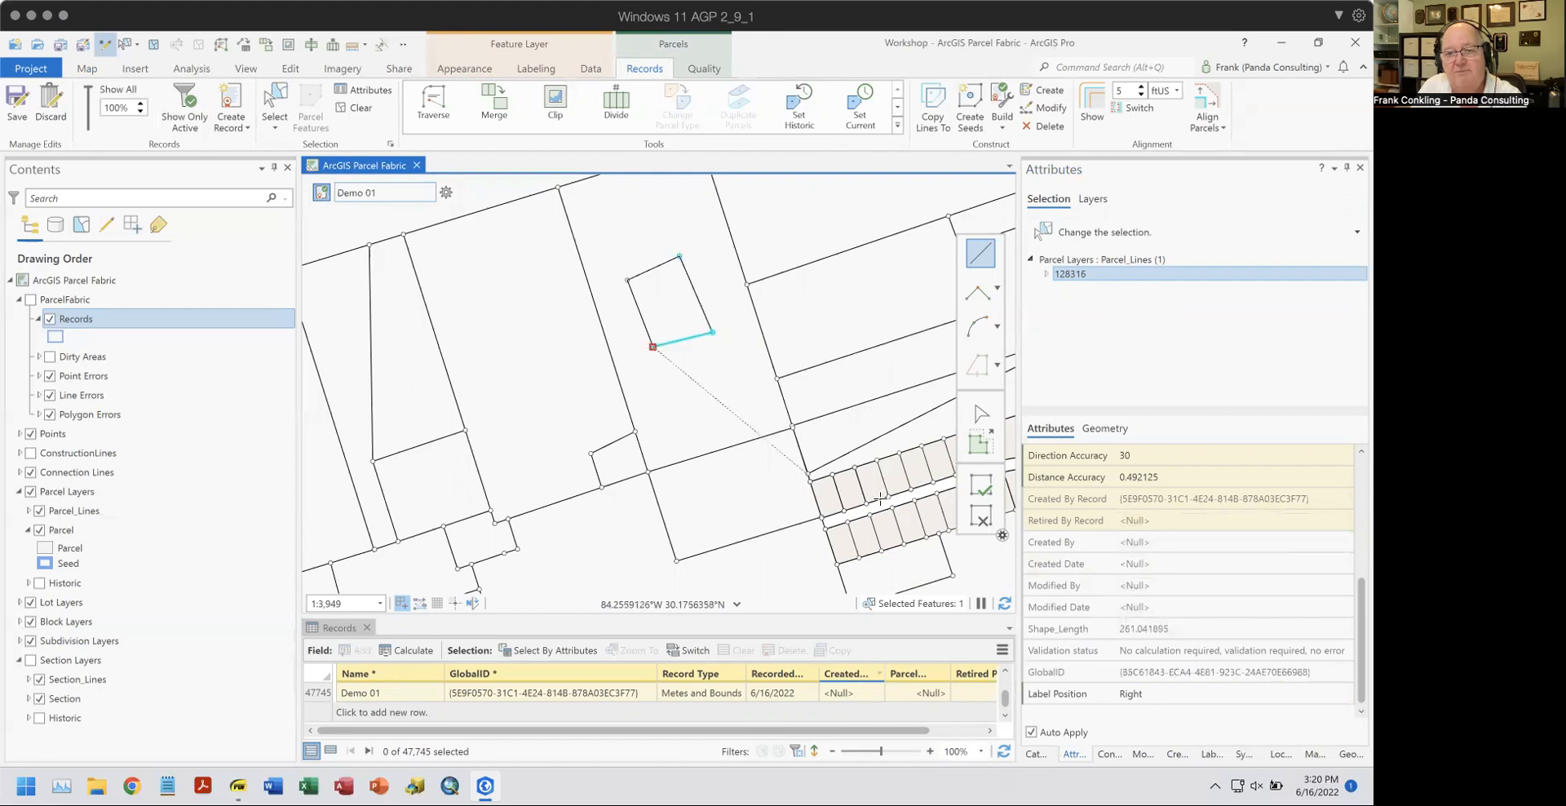
pyautogui.click(976, 522)
# Clear the selection and select all features belonging to the active record Demo 01.
pyautogui.click(357, 108)
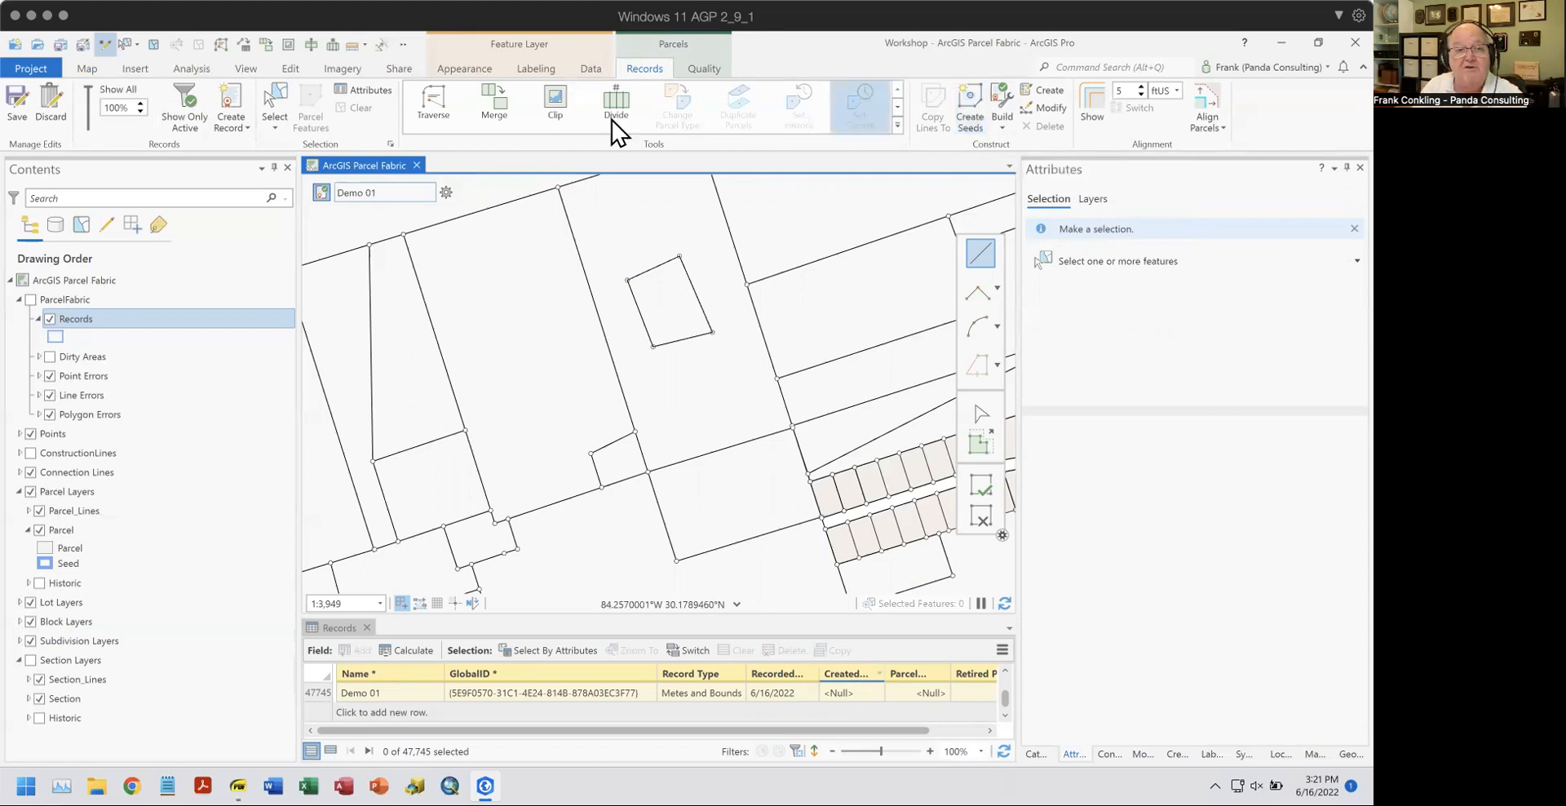
pyautogui.click(446, 193)
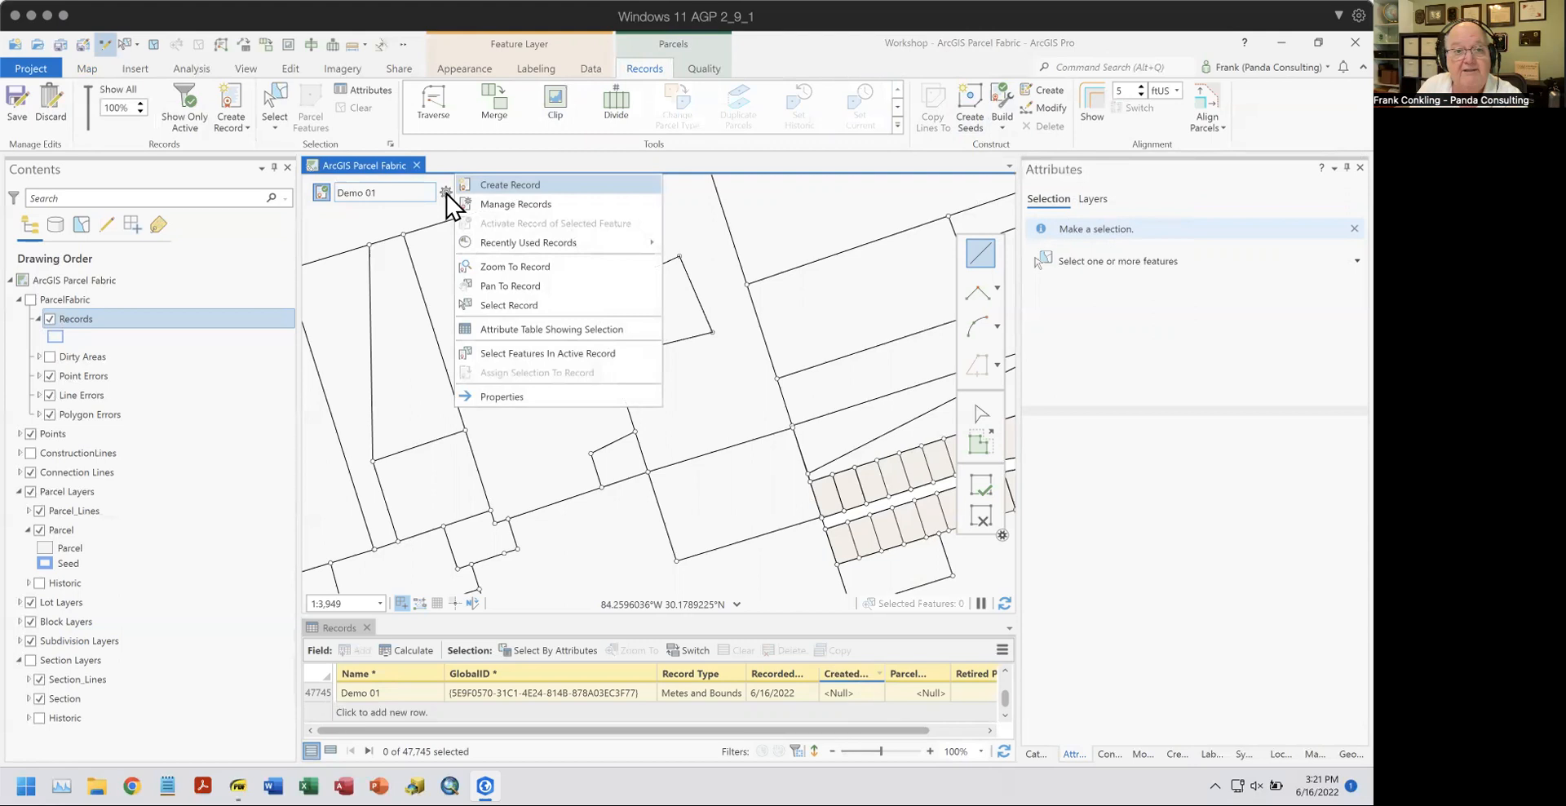
pyautogui.click(545, 355)
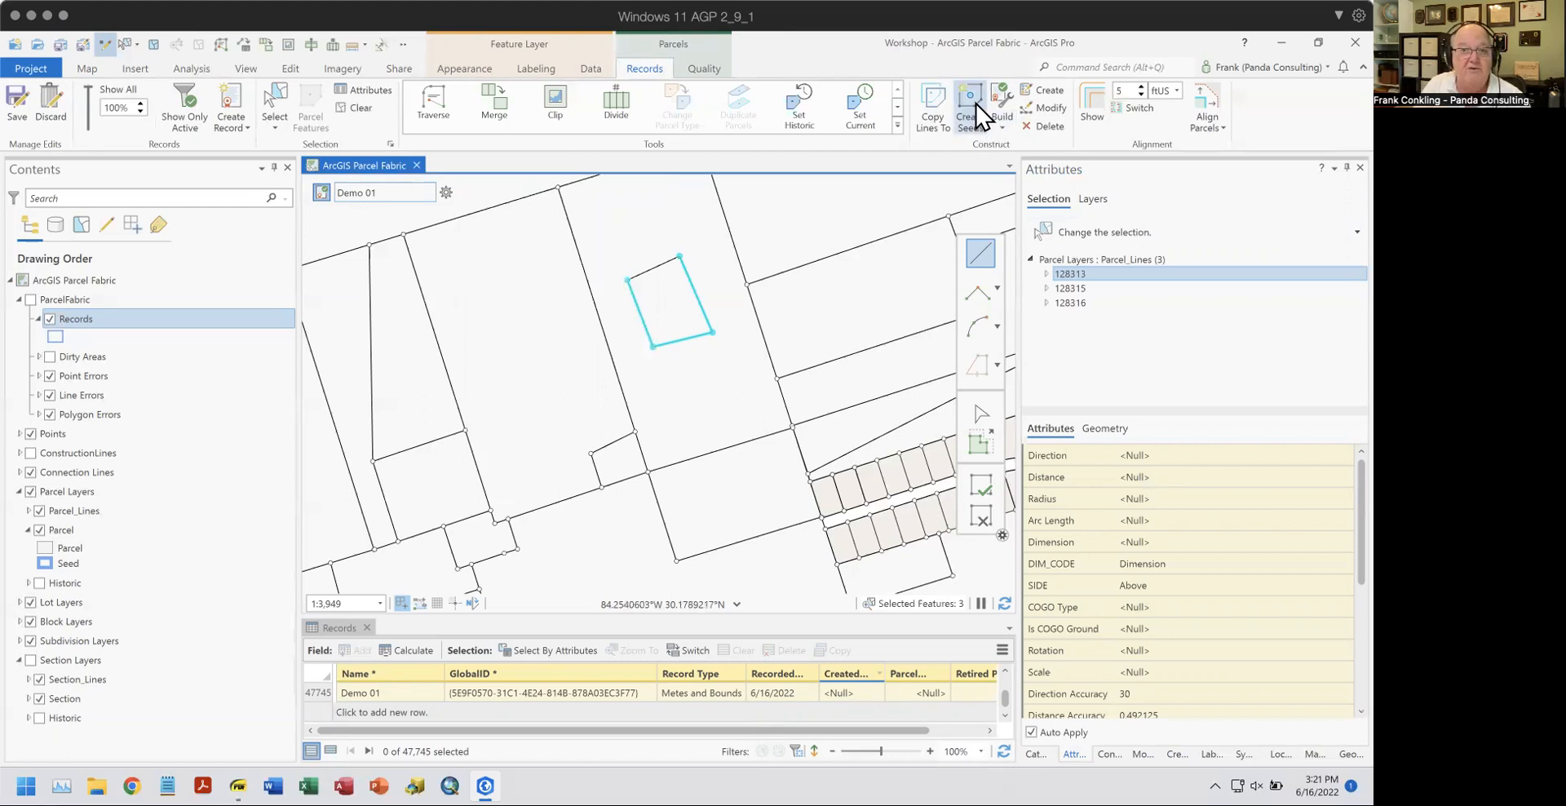
# Select only the figure's northern line drawn without an active record, leaving the surrounding parcel polygon unselected.
pyautogui.click(276, 110)
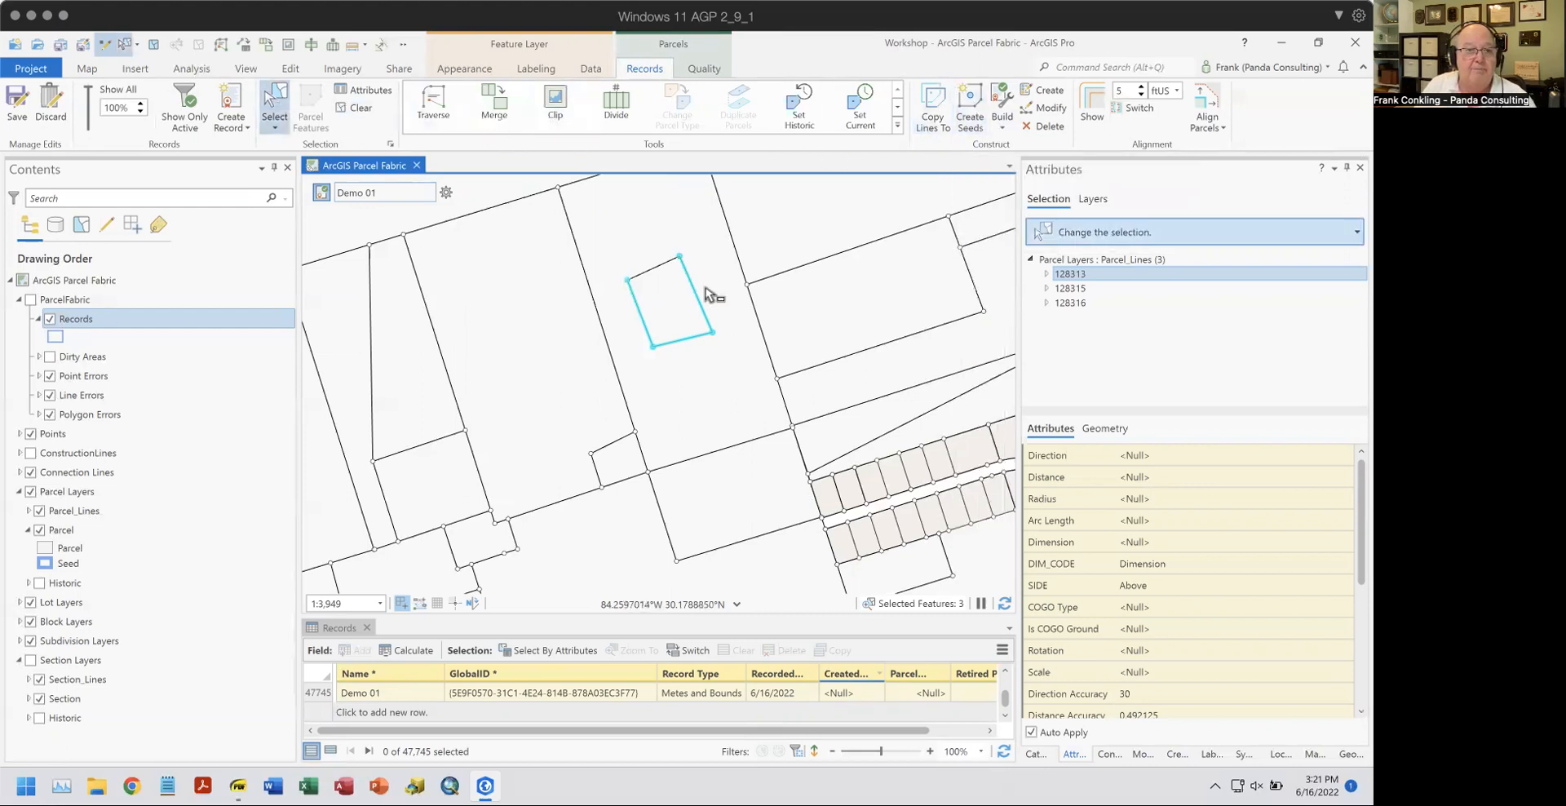
pyautogui.moveTo(655, 286); pyautogui.dragTo(658, 287)
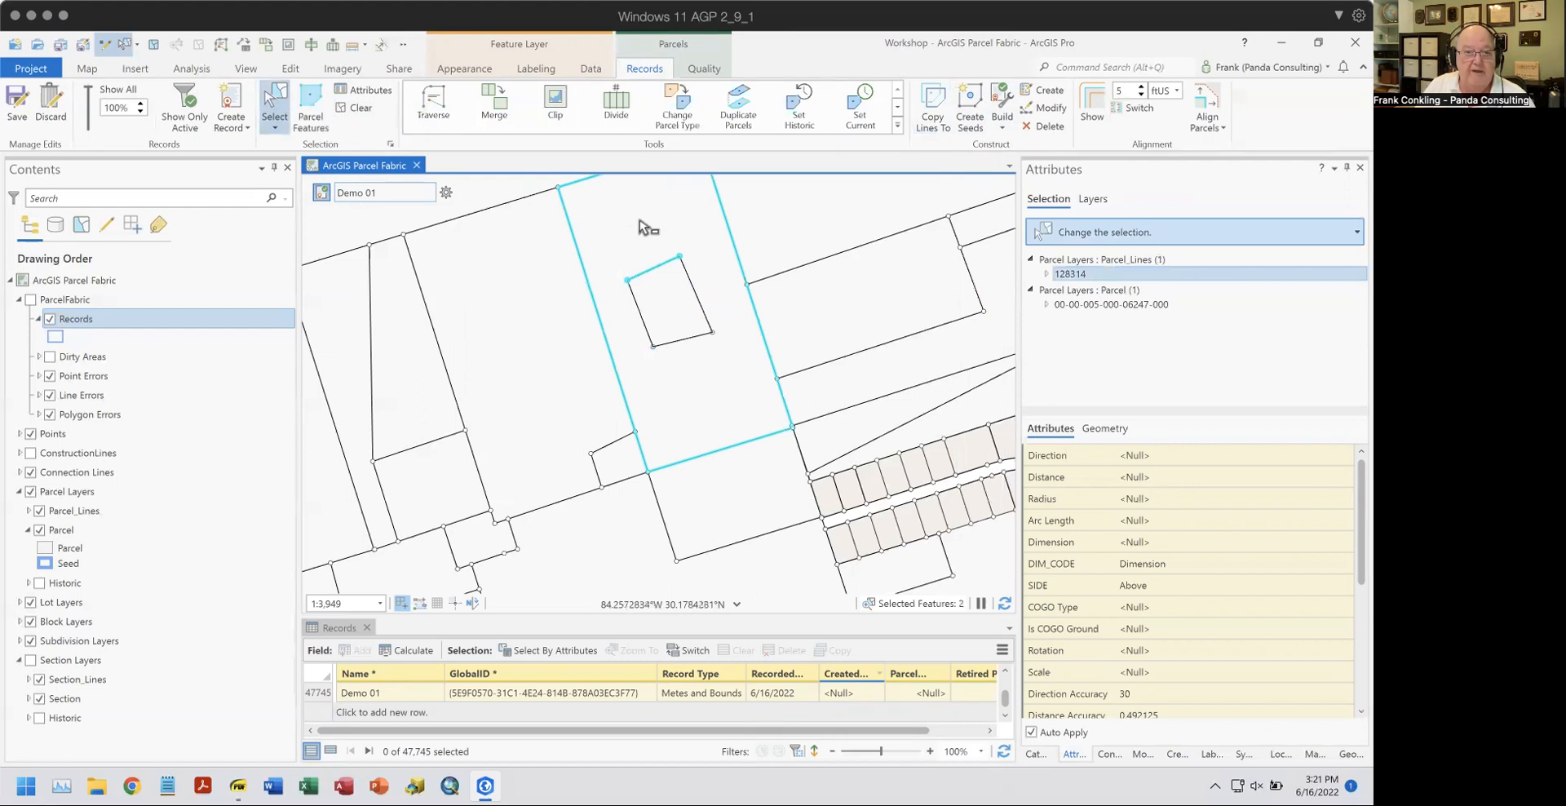
pyautogui.click(659, 262)
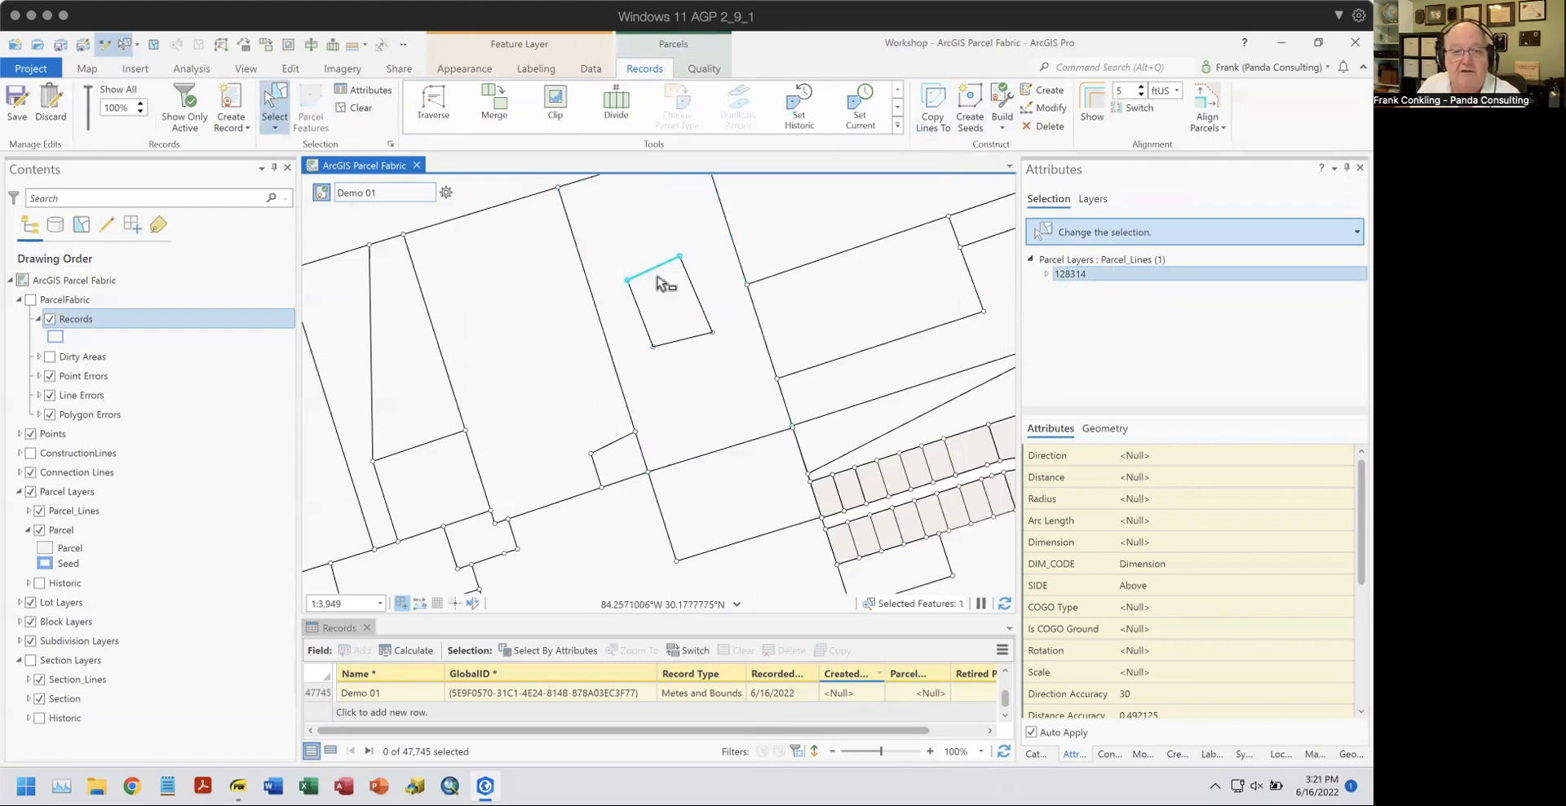
# Review the active record's options for the selected line and inspect the line's Created By Record attribute.
pyautogui.click(445, 194)
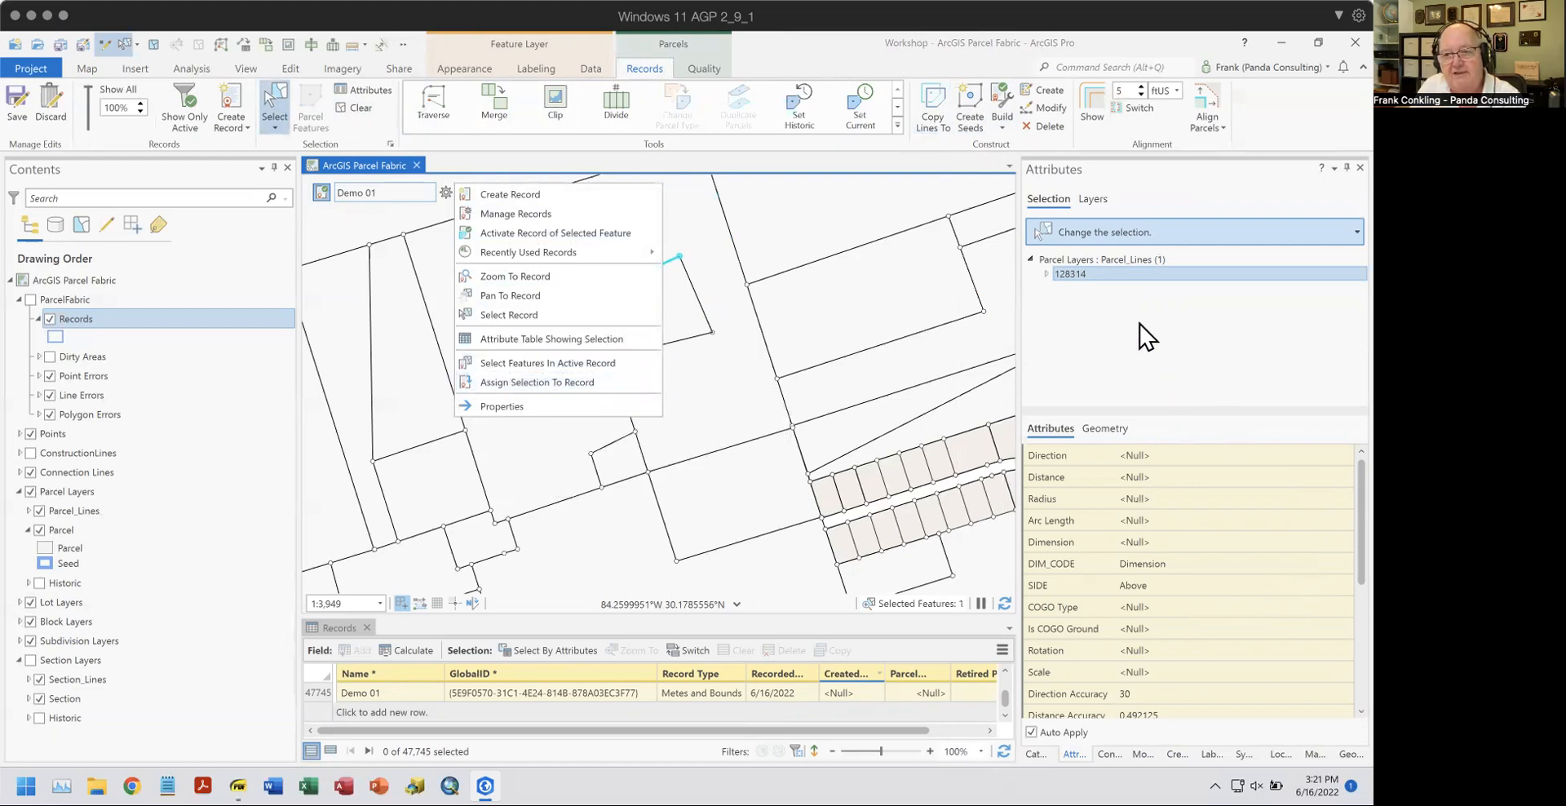
pyautogui.click(839, 163)
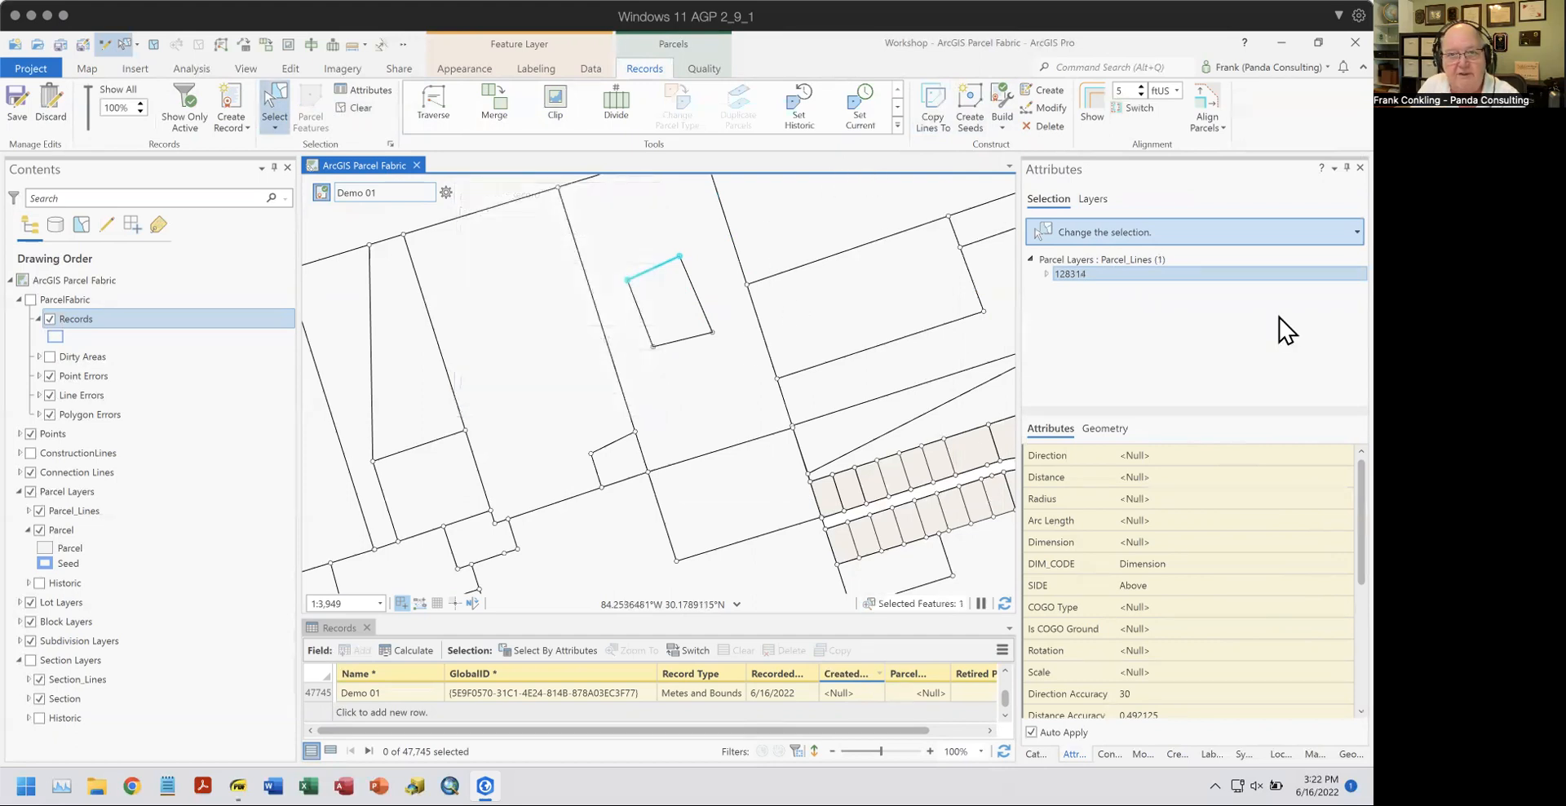
pyautogui.moveTo(1359, 542); pyautogui.dragTo(1360, 630)
pyautogui.scroll(-1, 1189, 582)
pyautogui.moveTo(1081, 581)
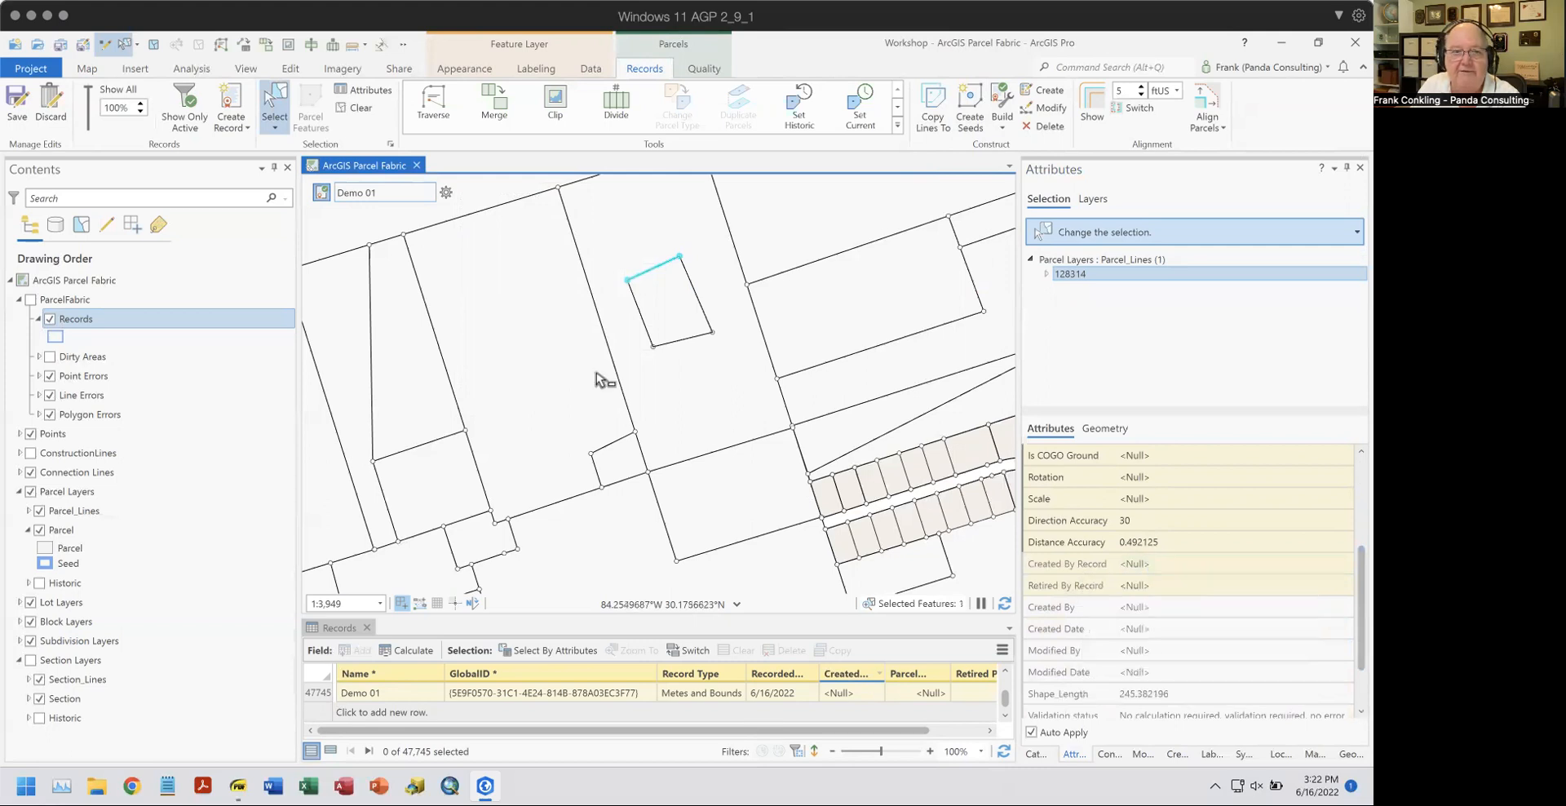
# Assign the selected northern line to the active record Demo 01, check its Created By Record attribute and clear the selection.
pyautogui.click(446, 192)
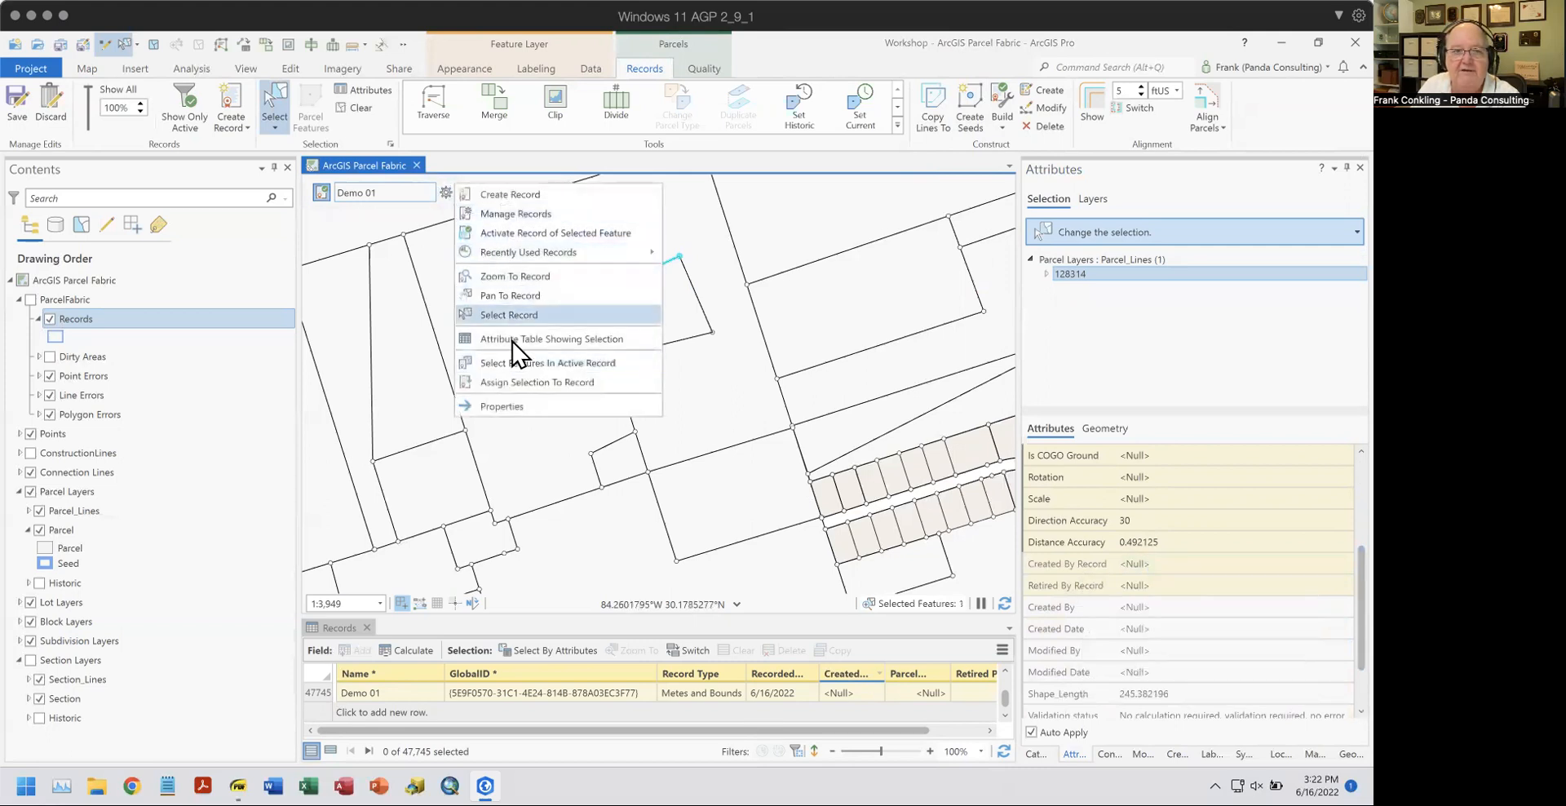
pyautogui.click(507, 385)
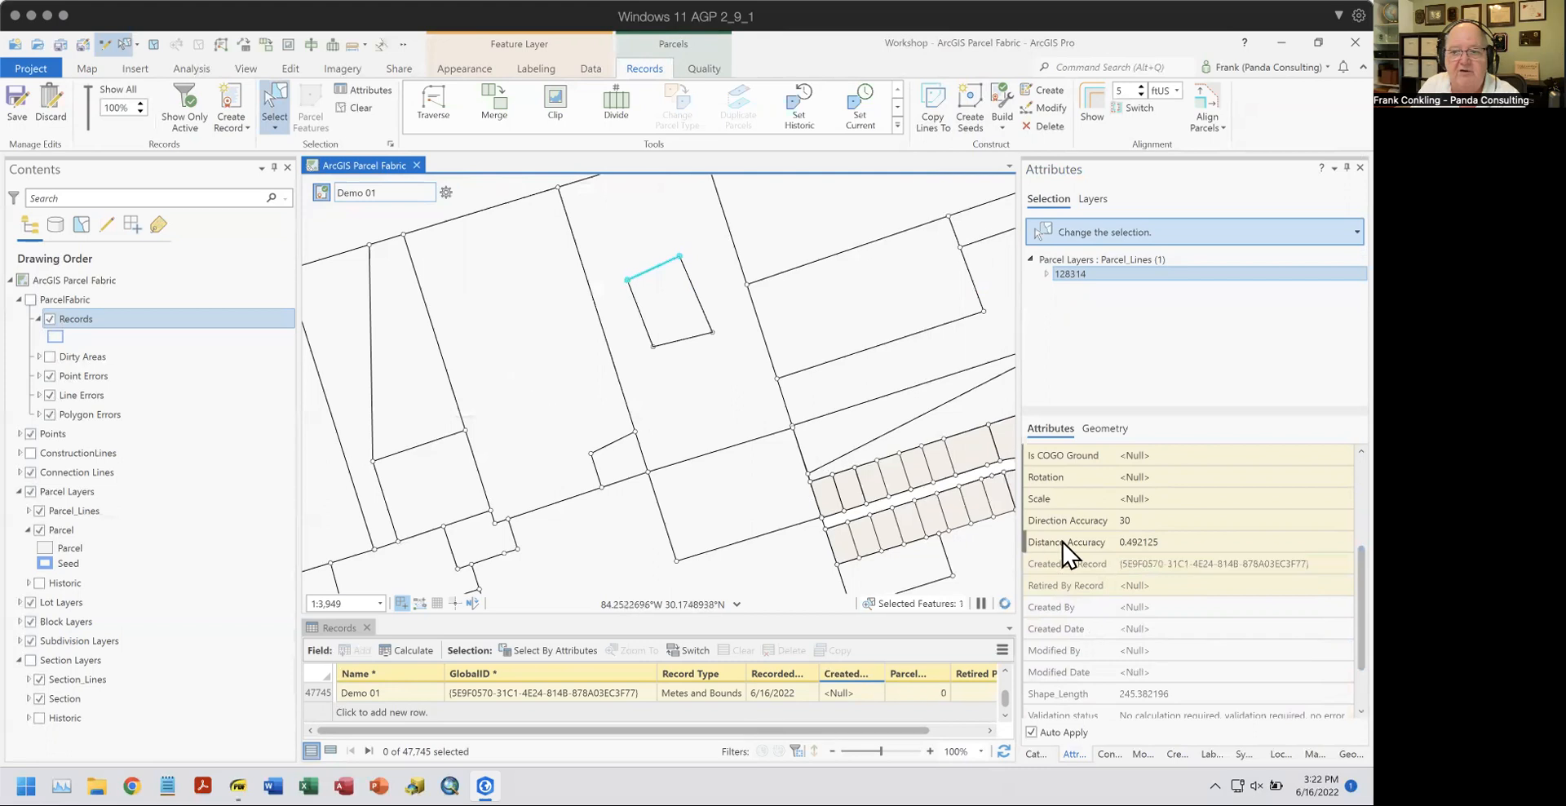
pyautogui.moveTo(1075, 573)
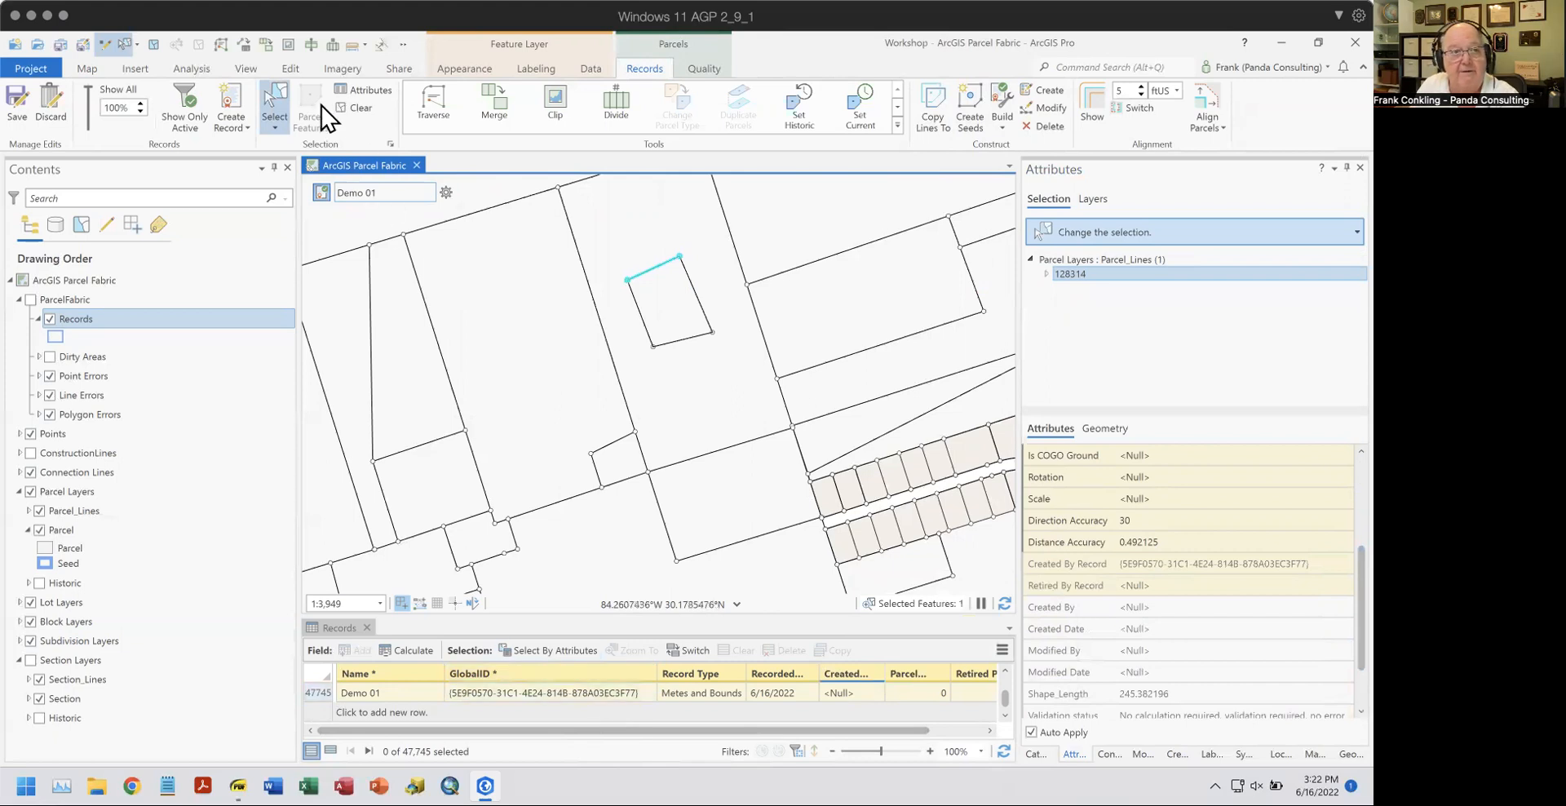
pyautogui.click(357, 108)
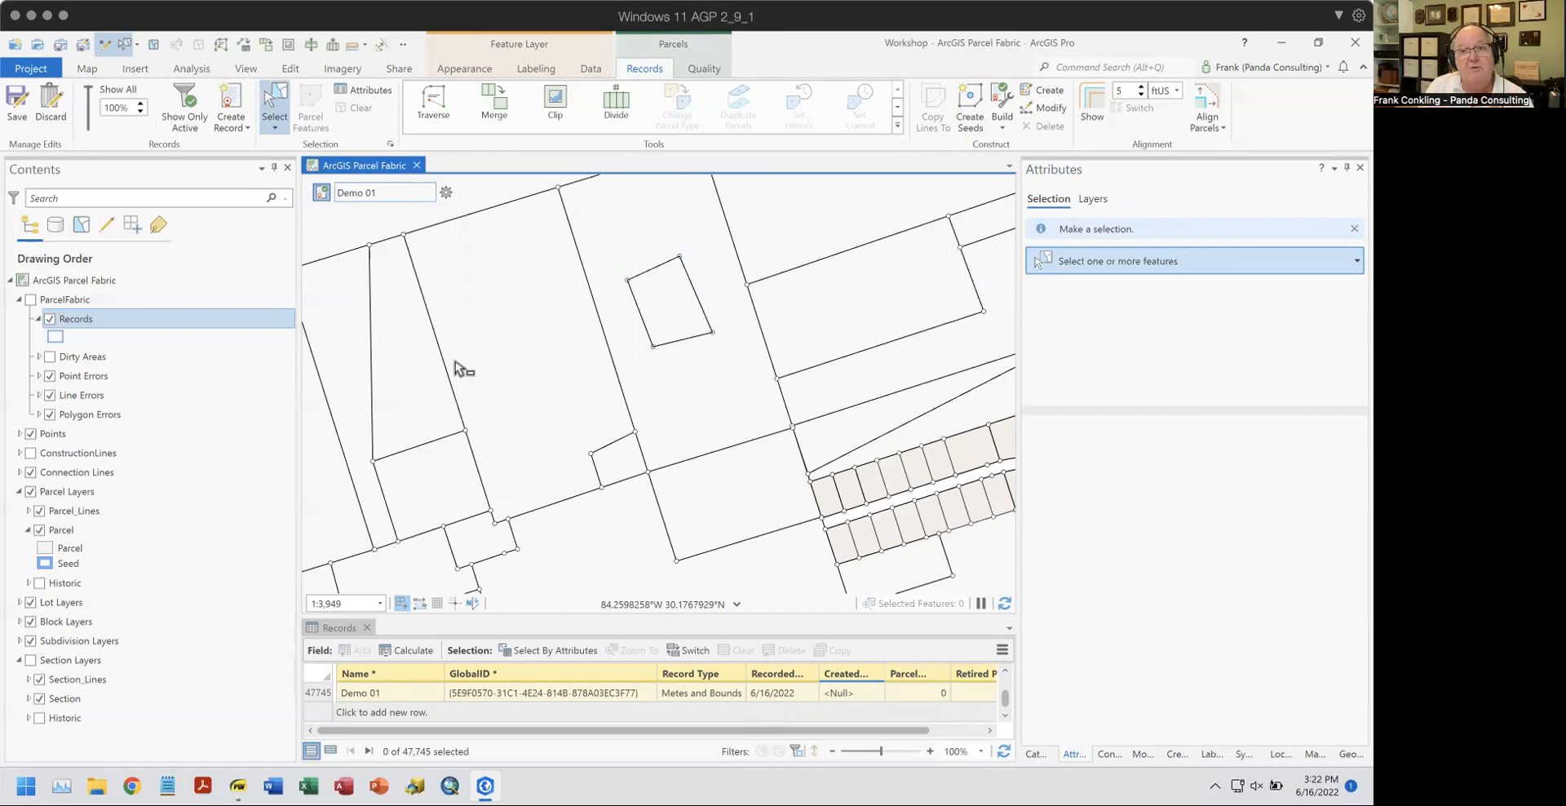
# Create a parcel seed inside the four-sided figure and build it into a parcel polygon under record Demo 01.
pyautogui.click(970, 110)
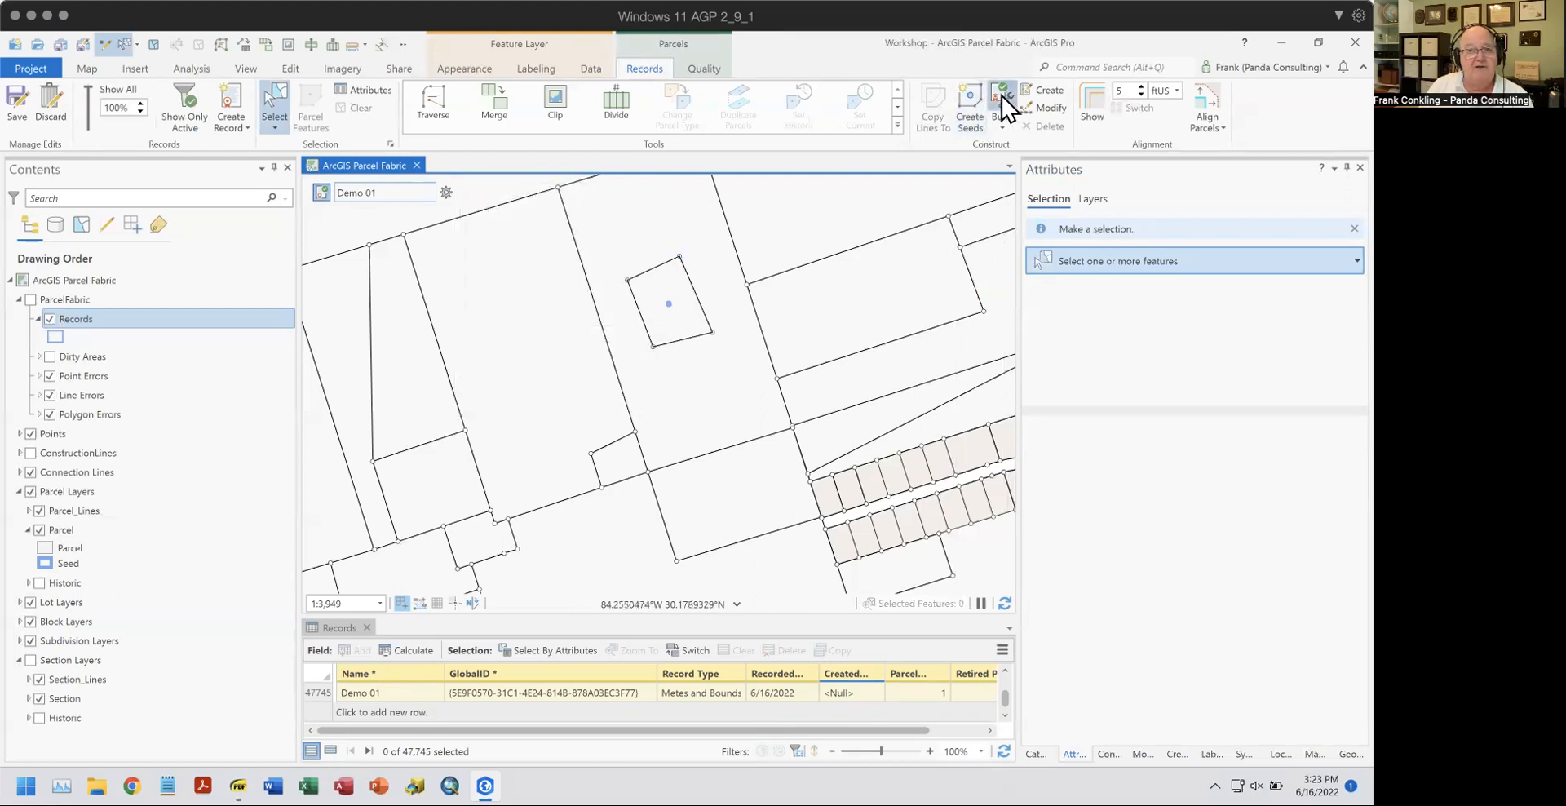
pyautogui.click(1044, 109)
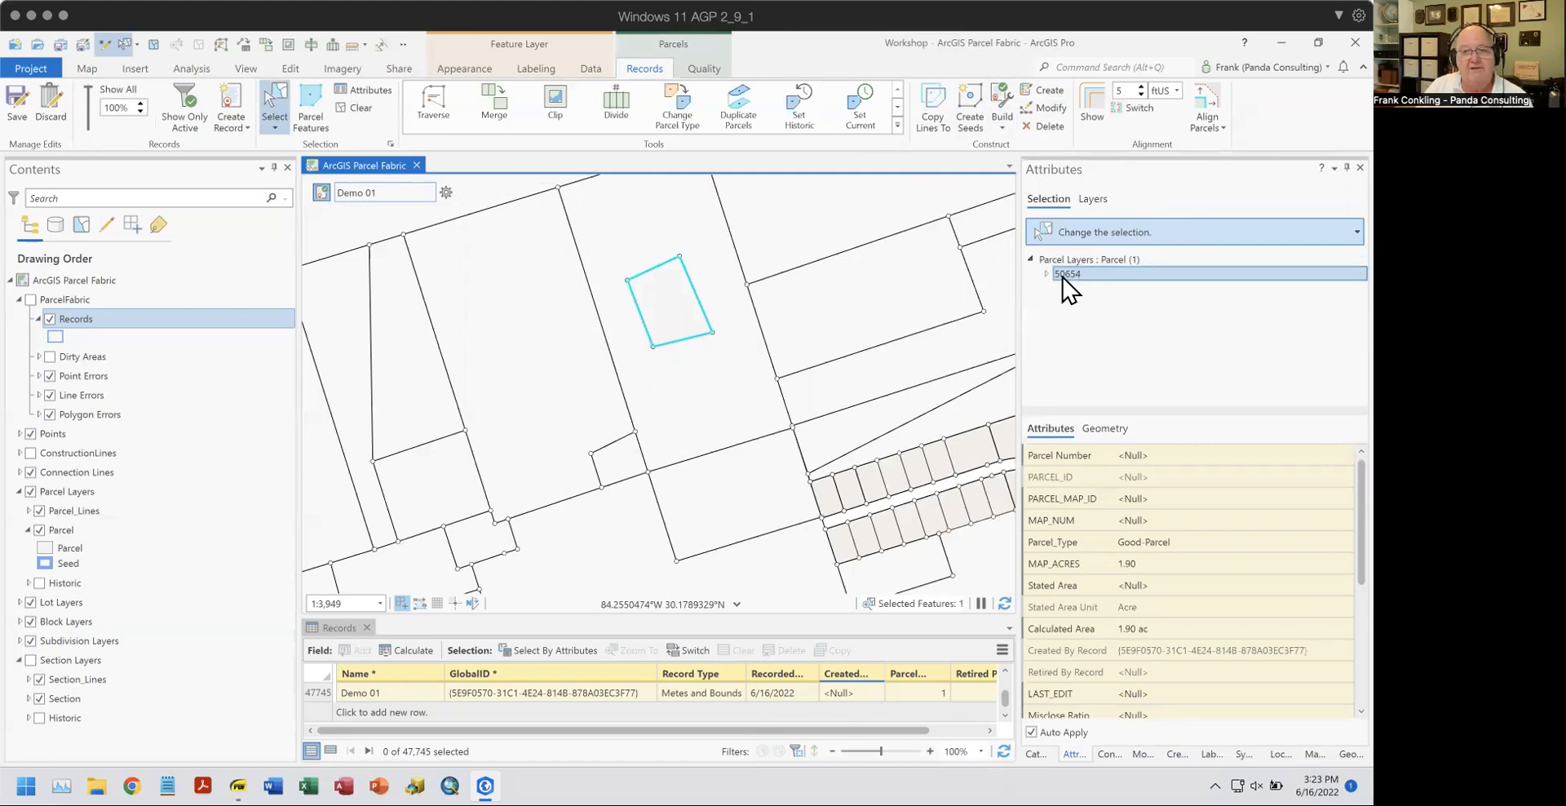
pyautogui.click(1347, 644)
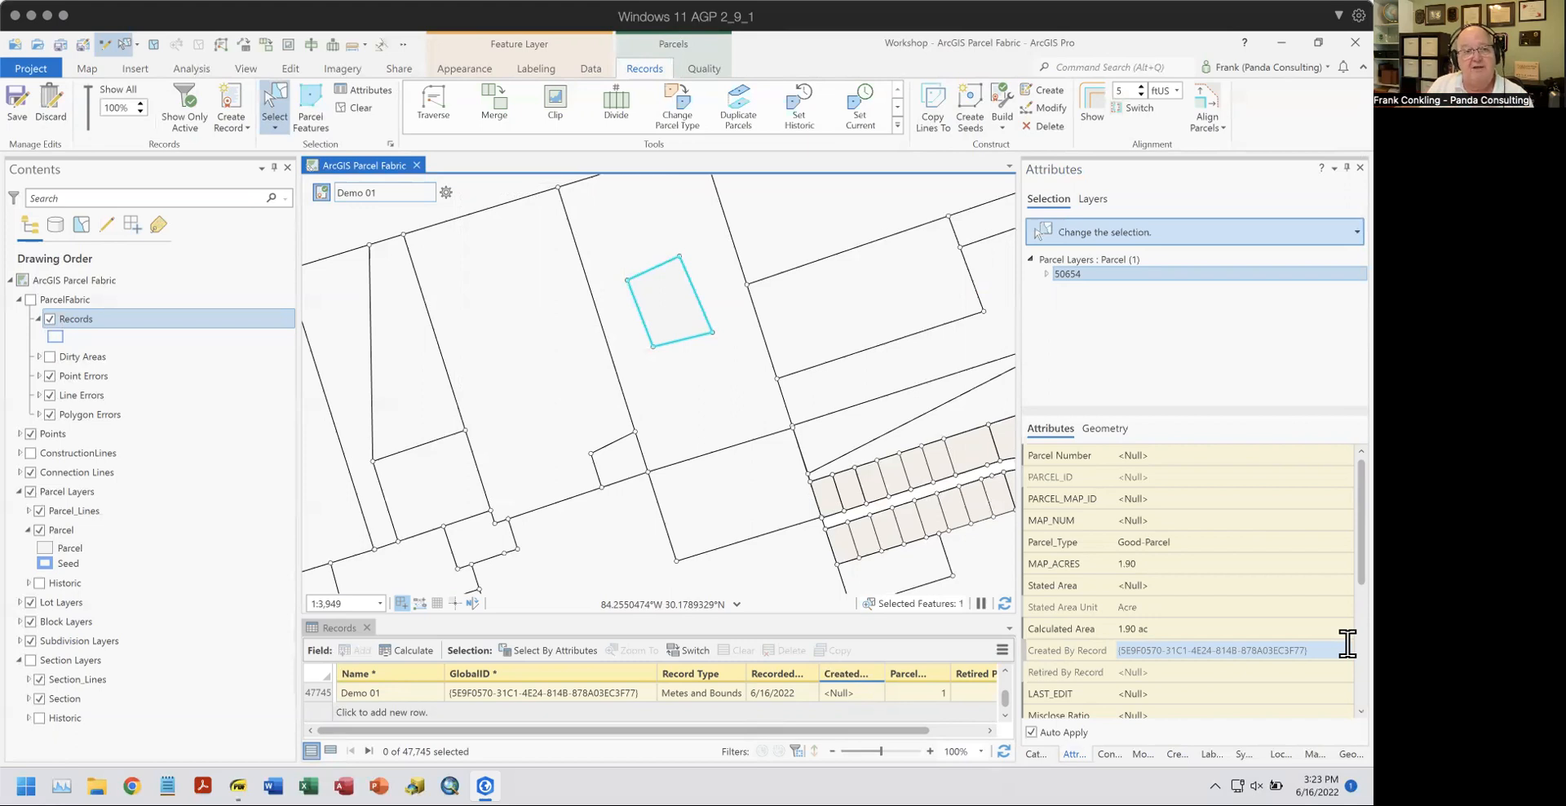
# Turn off the Point Errors, Line Errors and Polygon Errors layers of the parcel fabric.
pyautogui.click(50, 375)
pyautogui.click(50, 395)
pyautogui.click(50, 415)
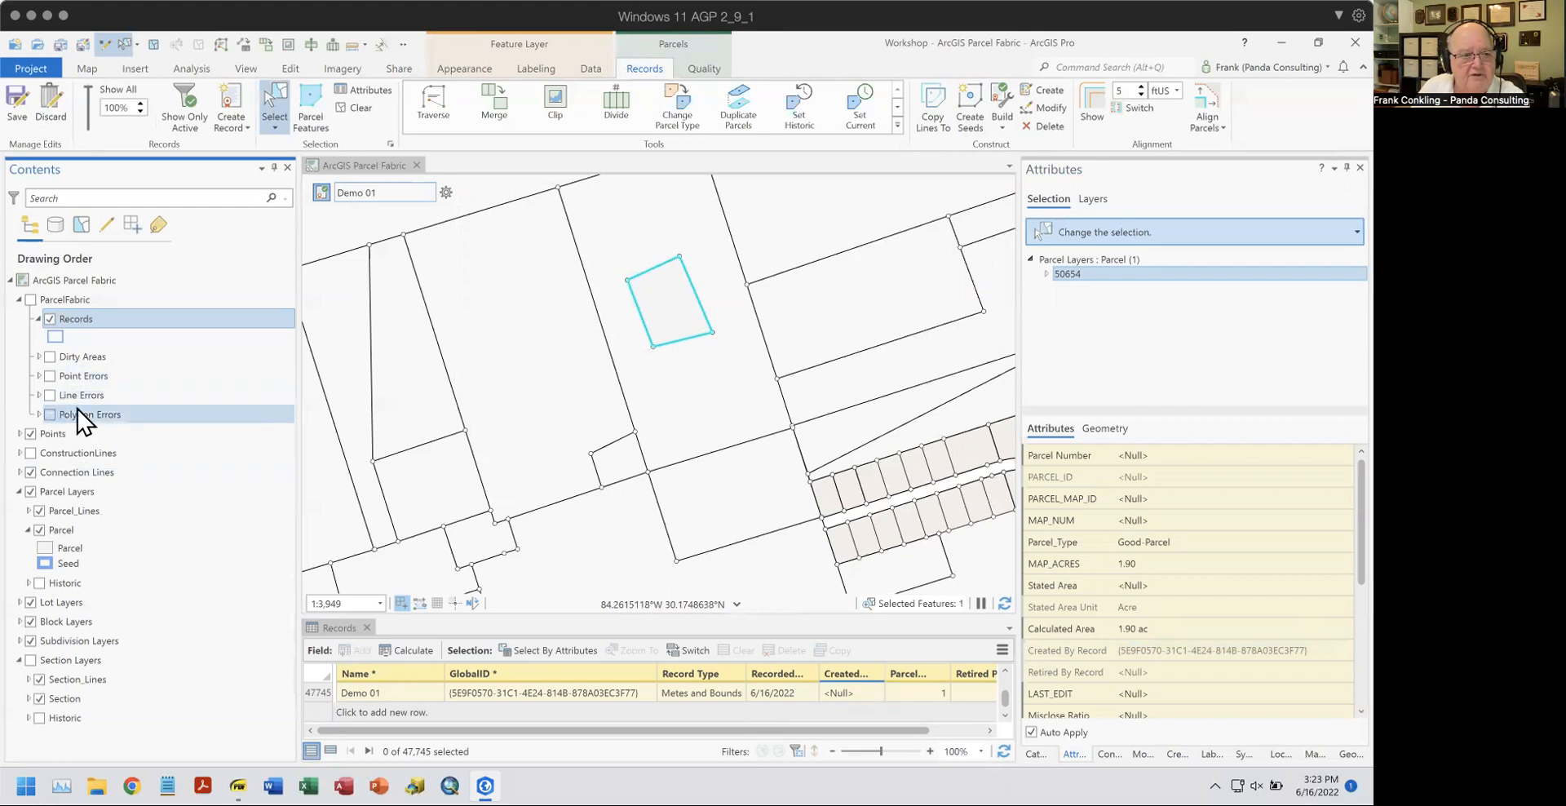
# Turn on the ParcelFabric group and hide Parcel Layers to view the Demo 01 record polygon around the new parcel.
pyautogui.click(30, 299)
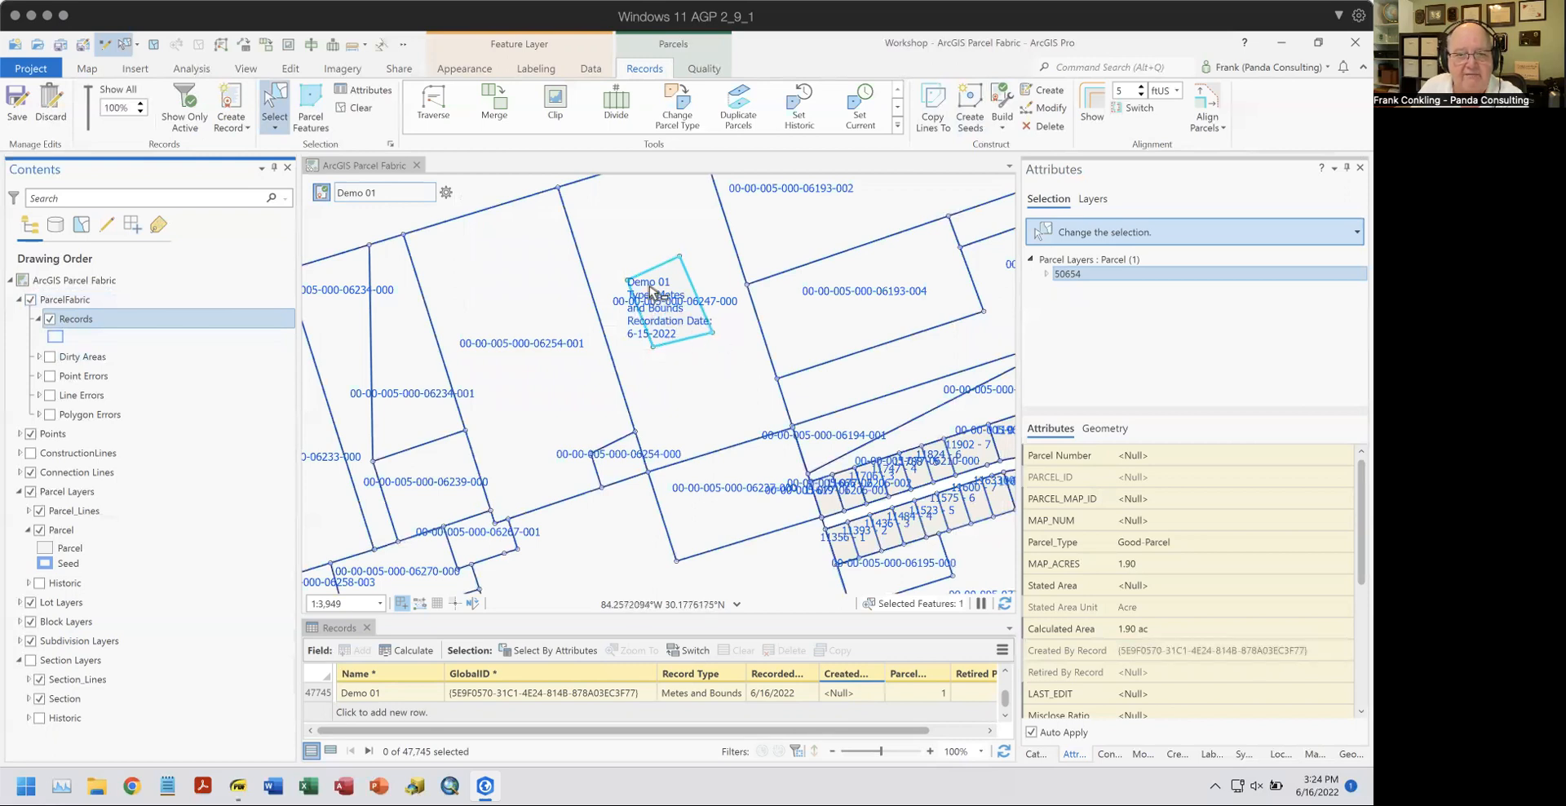
pyautogui.scroll(3, 659, 318)
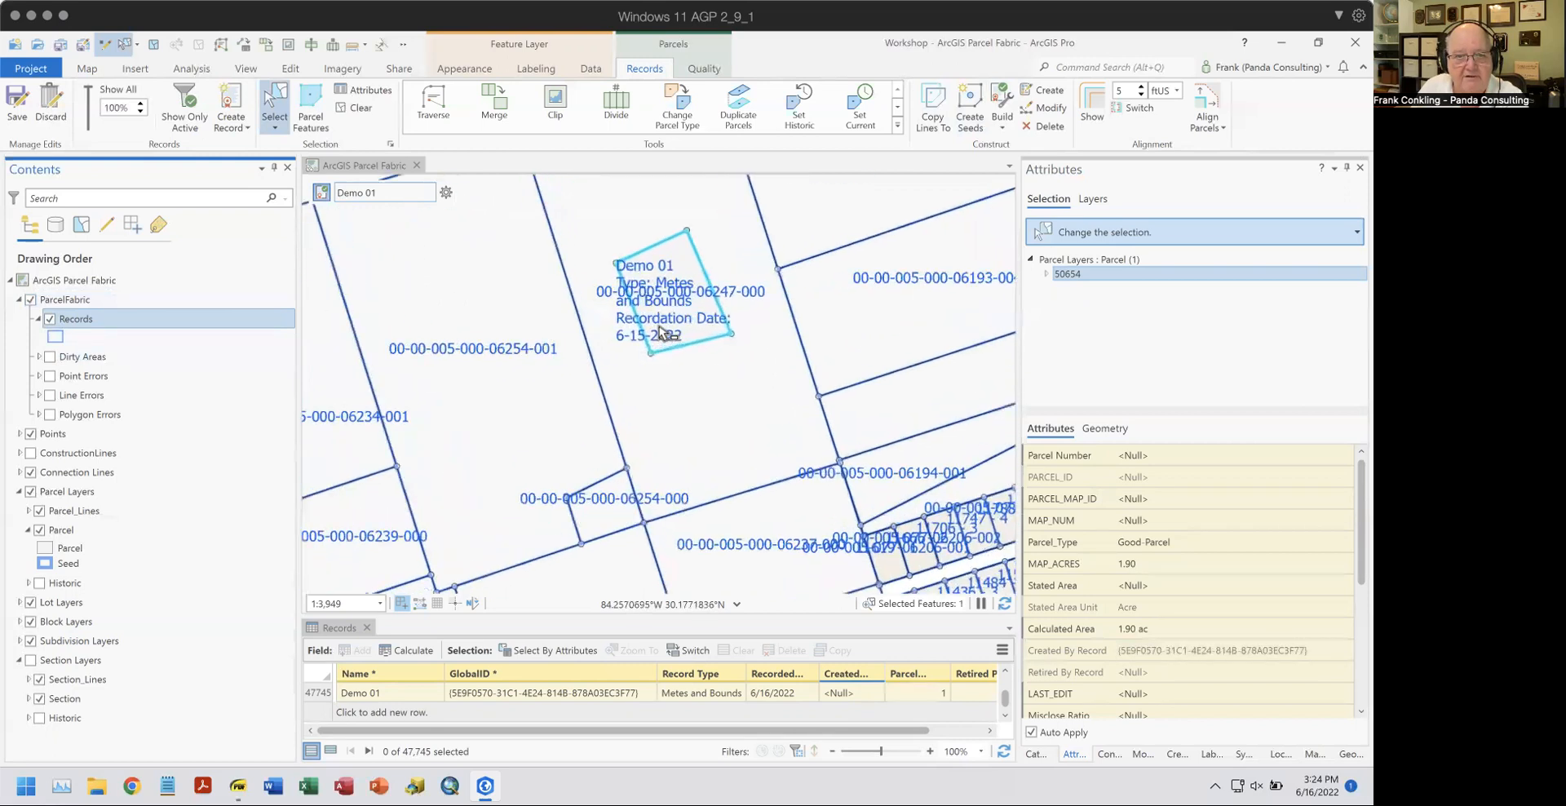
pyautogui.moveTo(703, 417); pyautogui.dragTo(742, 535)
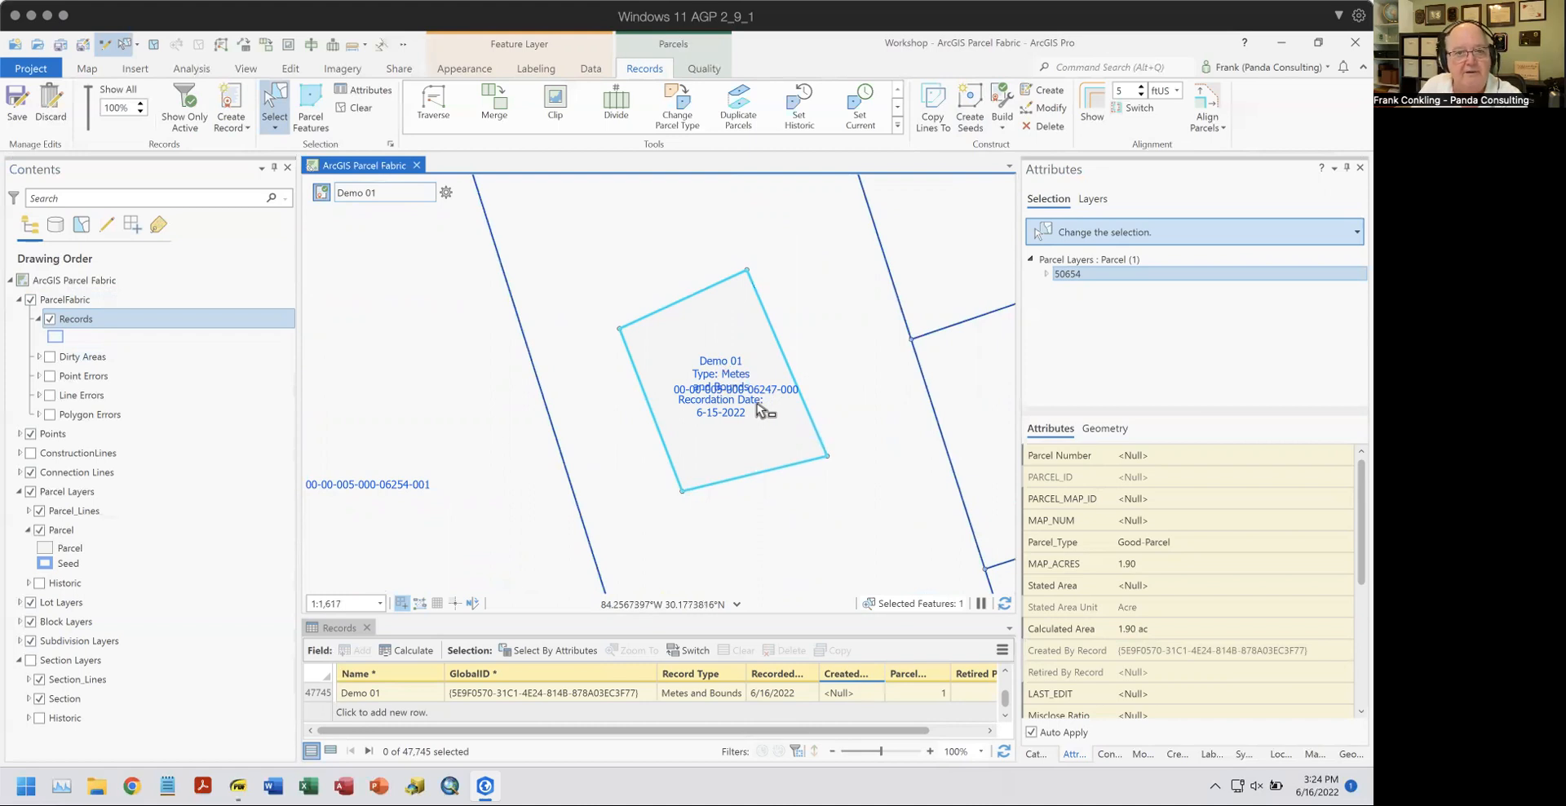
pyautogui.click(30, 491)
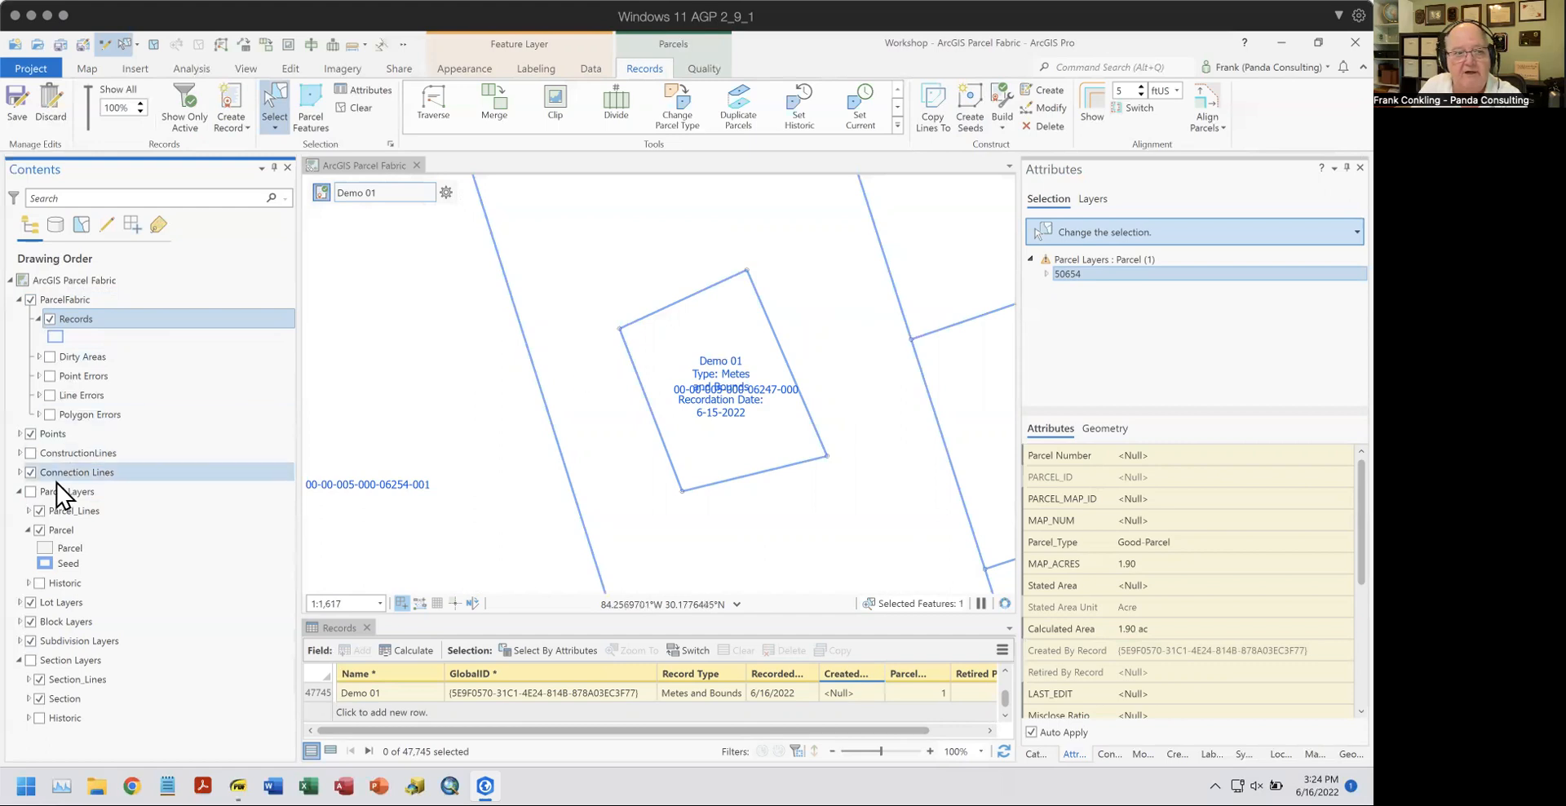
pyautogui.click(31, 492)
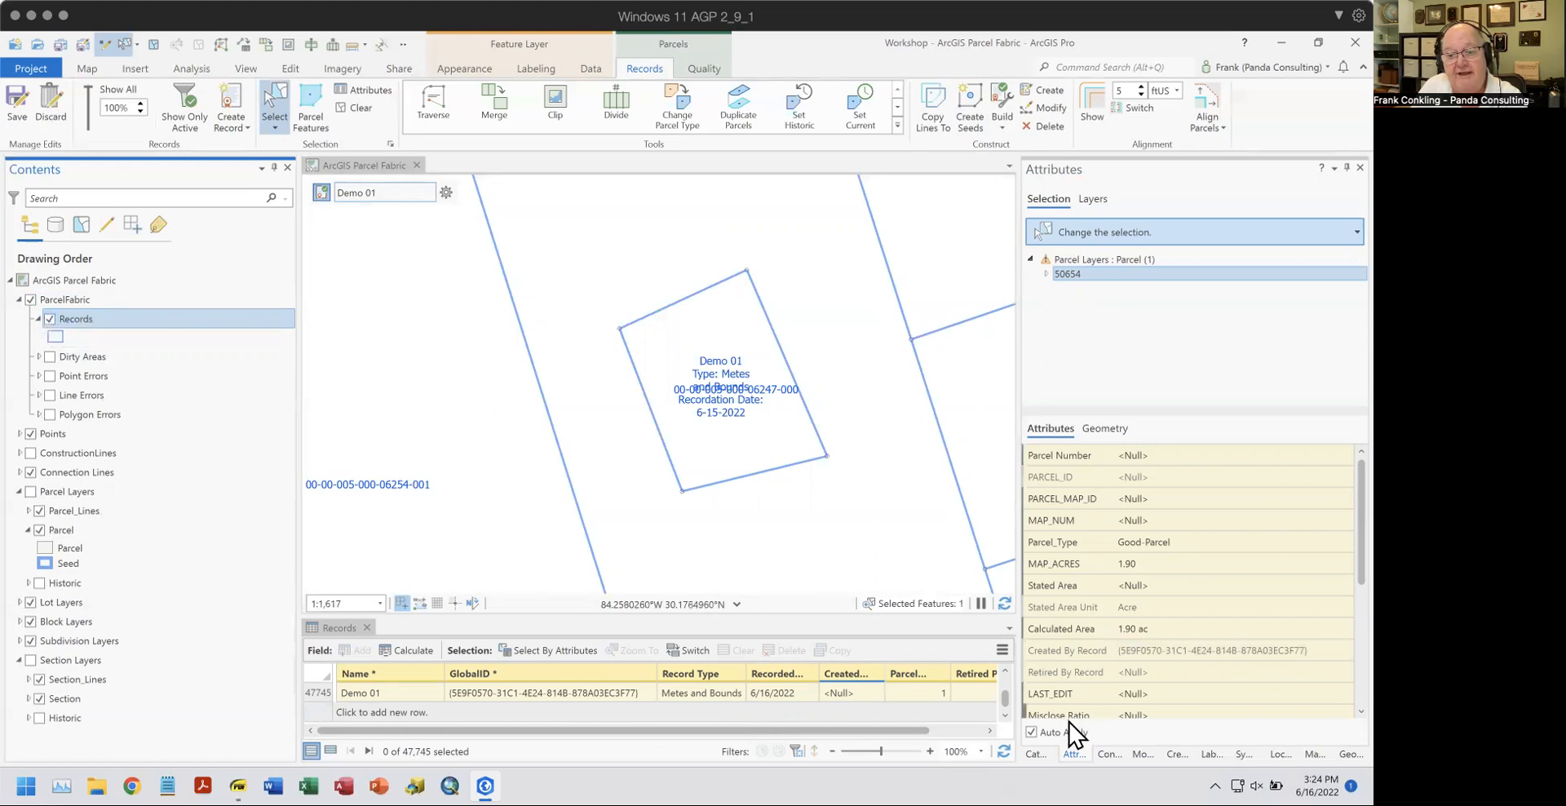
# Locate the ParcelFabric dataset in the project catalog, and switch the map display from ParcelFabric back to Parcel Layers.
pyautogui.click(1037, 754)
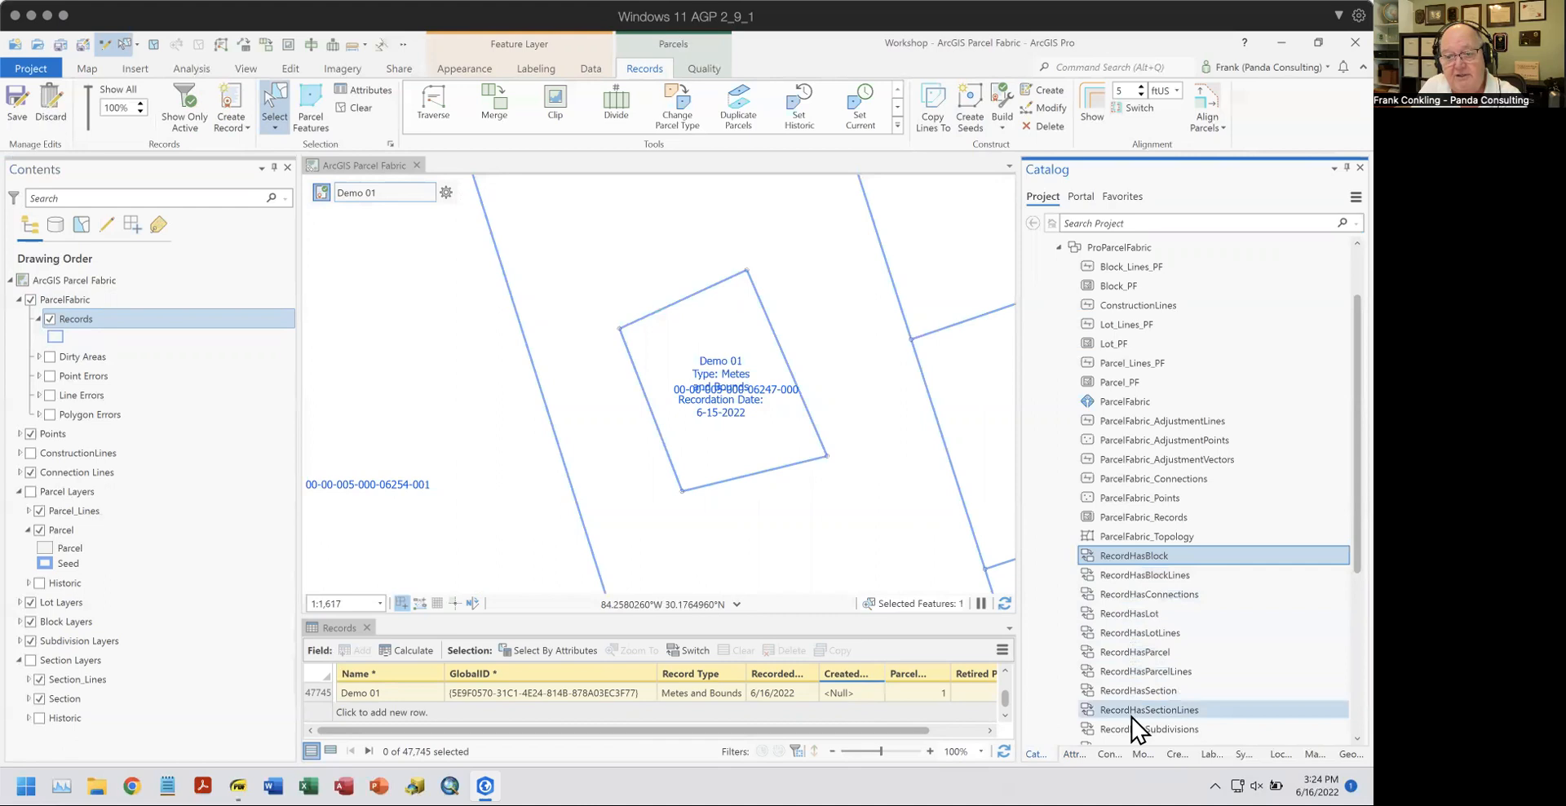
pyautogui.click(1120, 402)
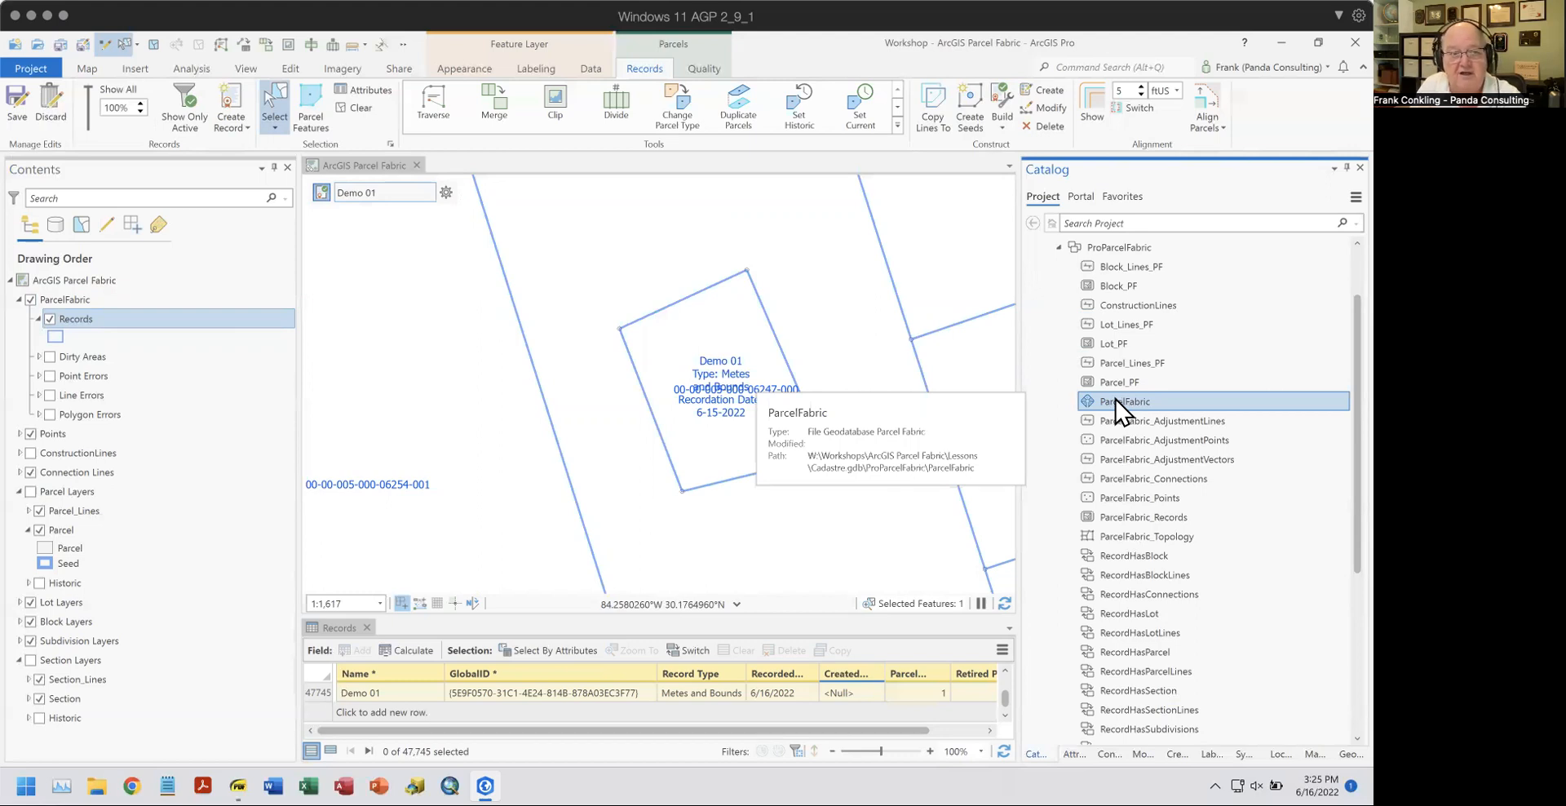
pyautogui.click(31, 300)
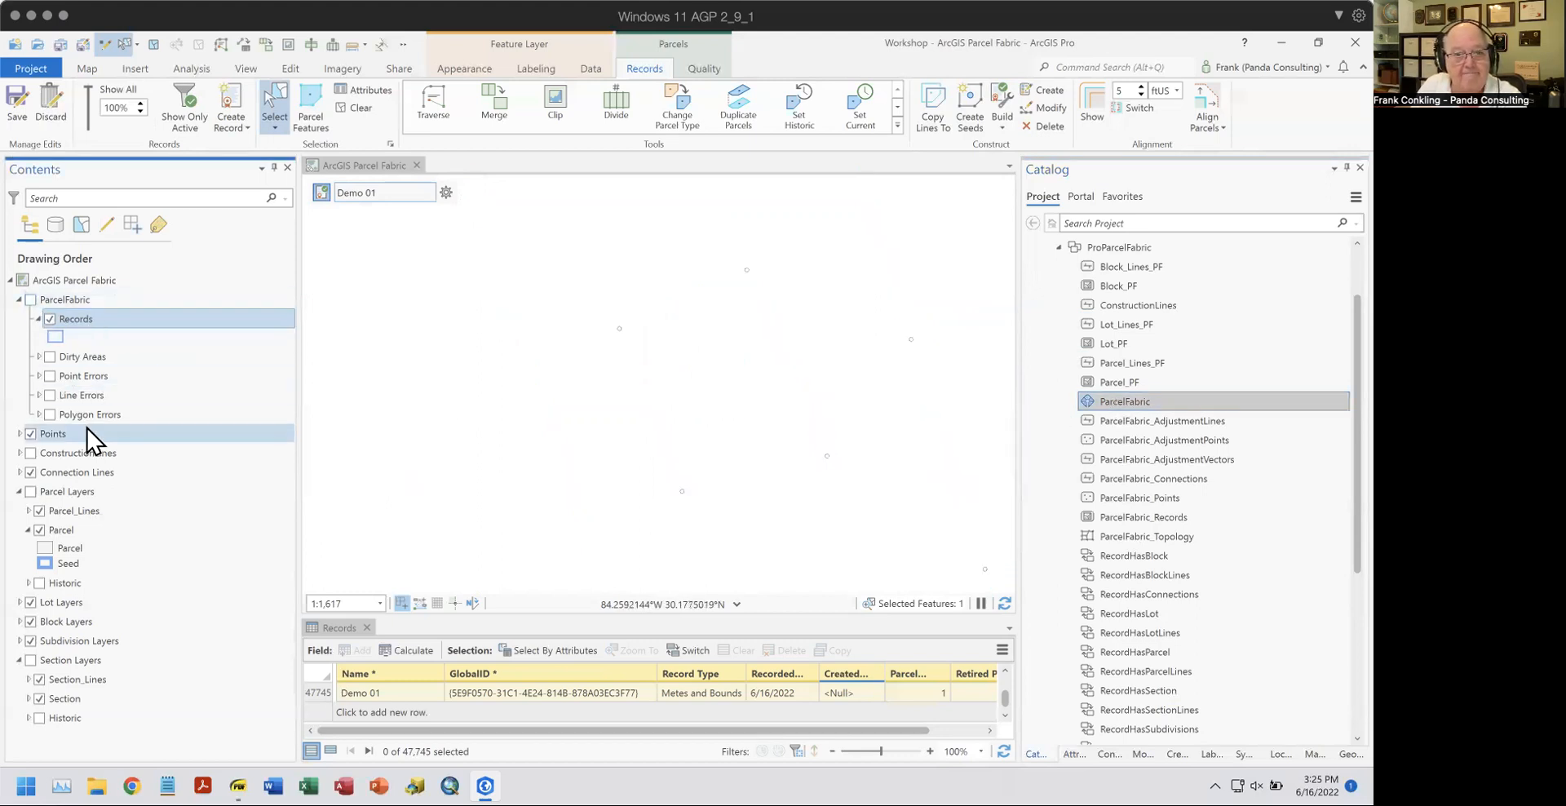
pyautogui.click(31, 491)
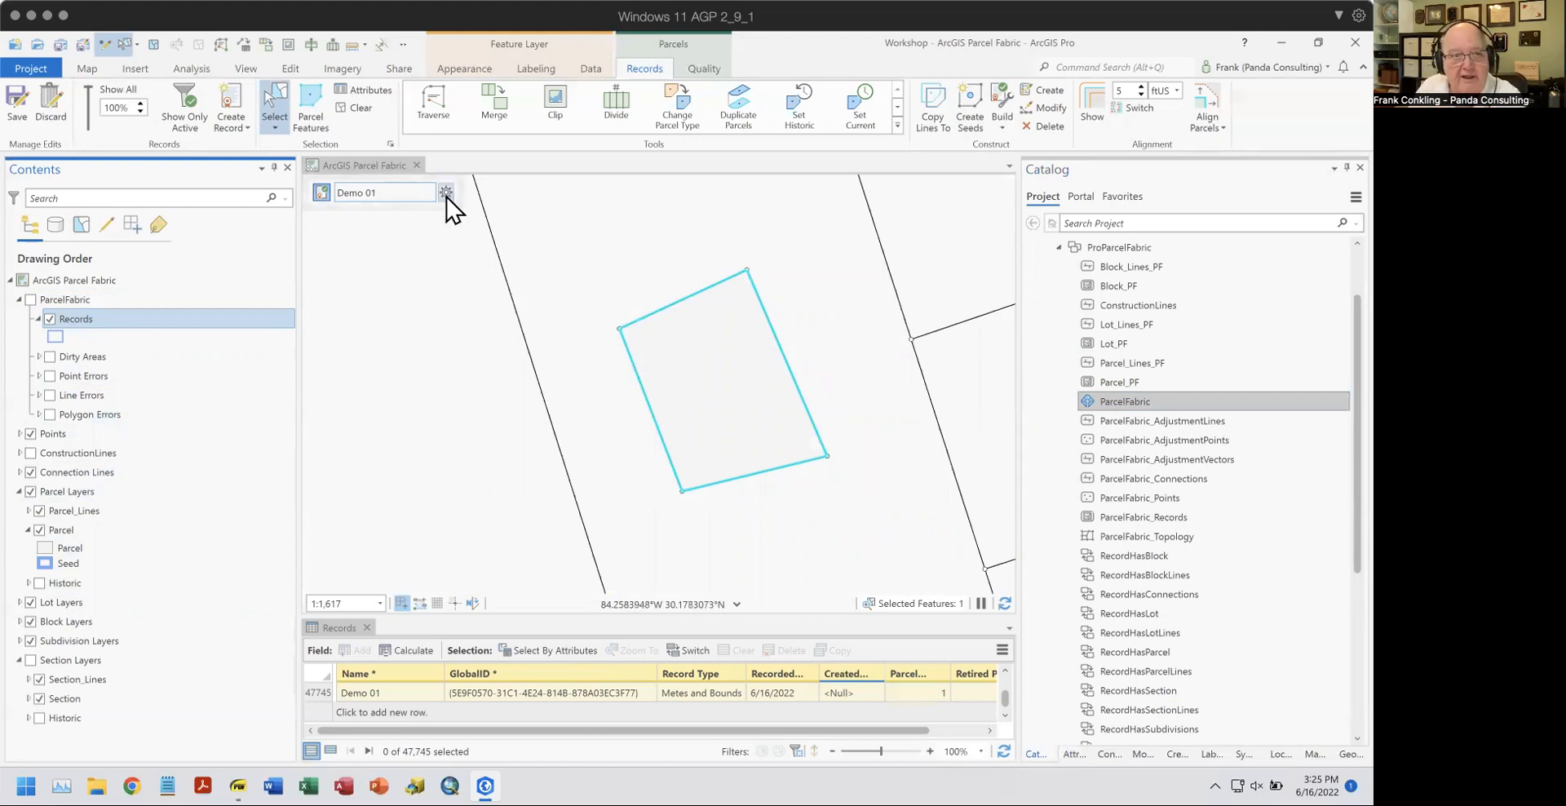
# Select all features in the active record Demo 01 and show their full list with attributes.
pyautogui.click(446, 194)
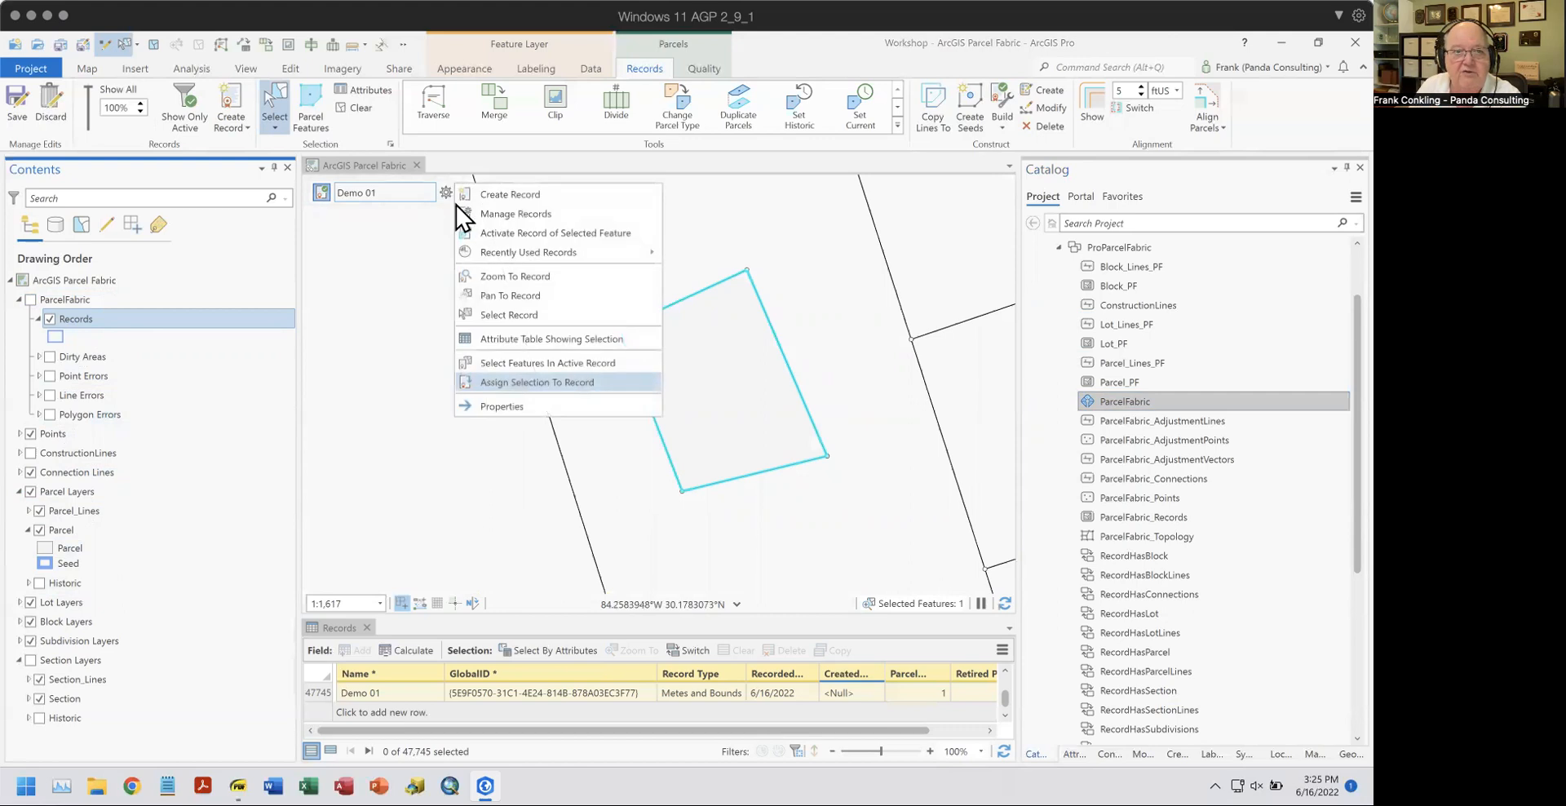
pyautogui.click(529, 363)
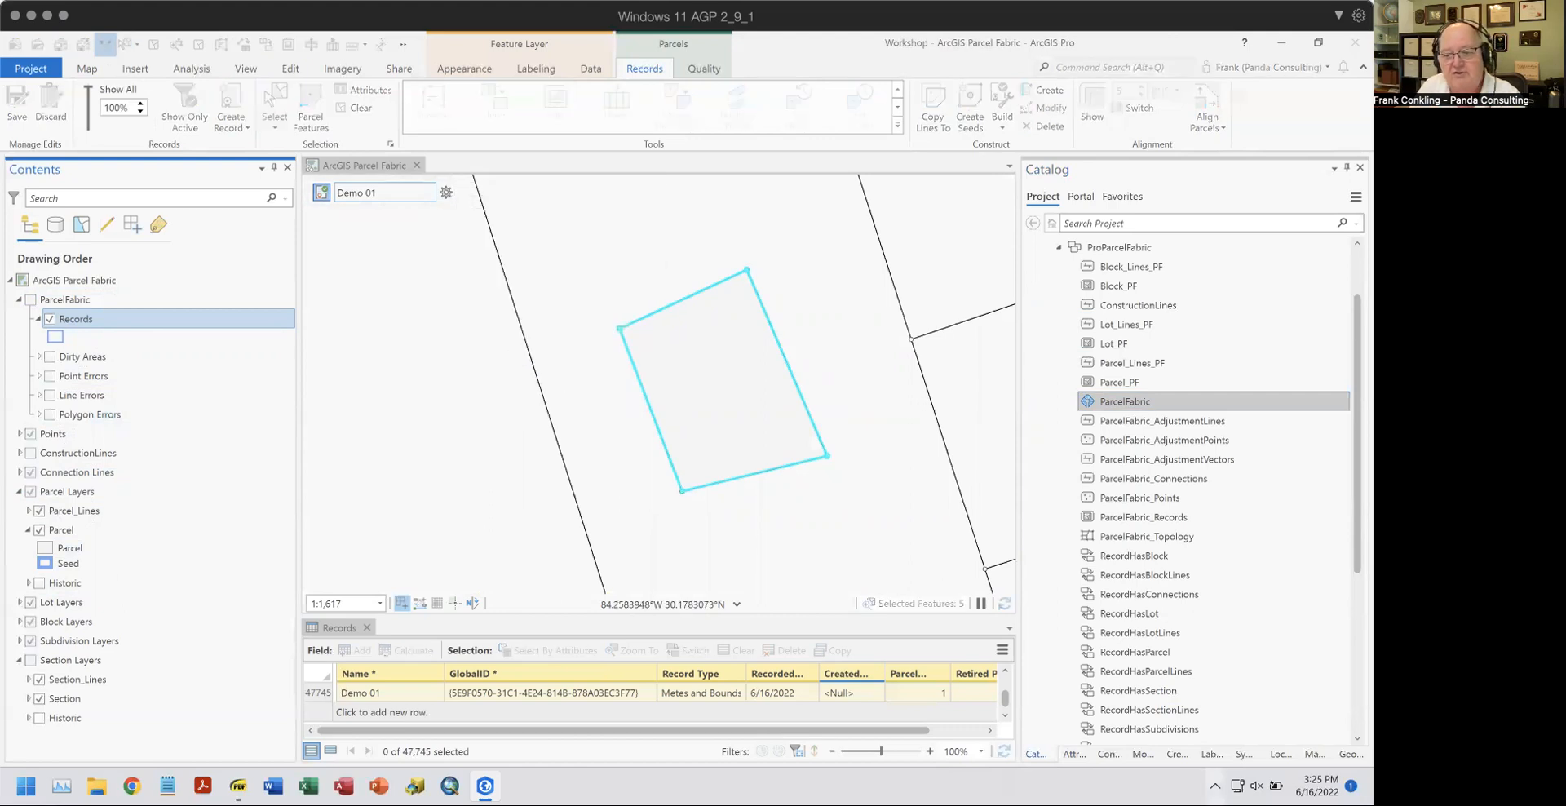
pyautogui.click(1074, 754)
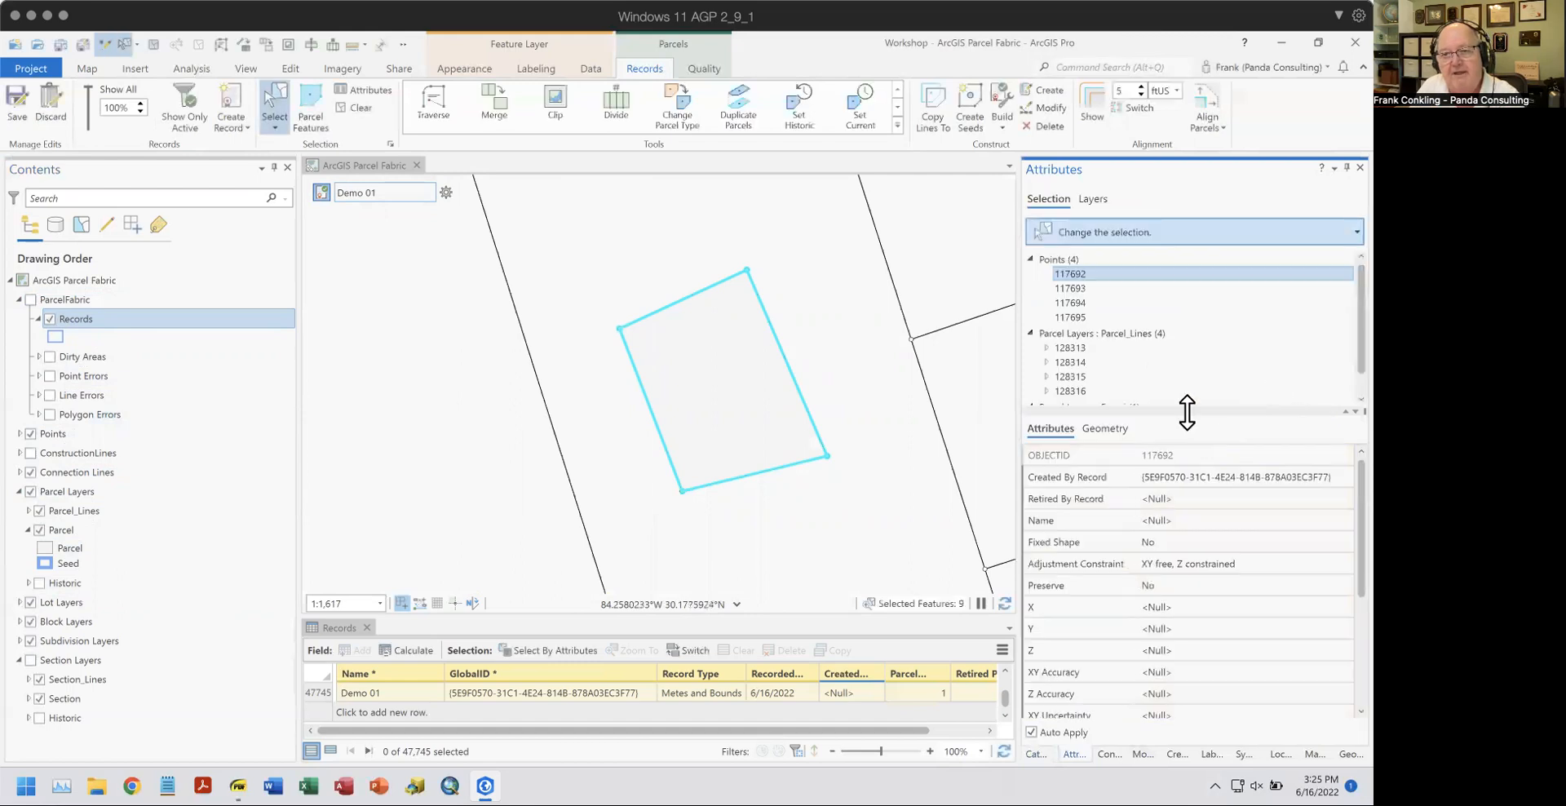
pyautogui.moveTo(1194, 444); pyautogui.dragTo(1202, 510)
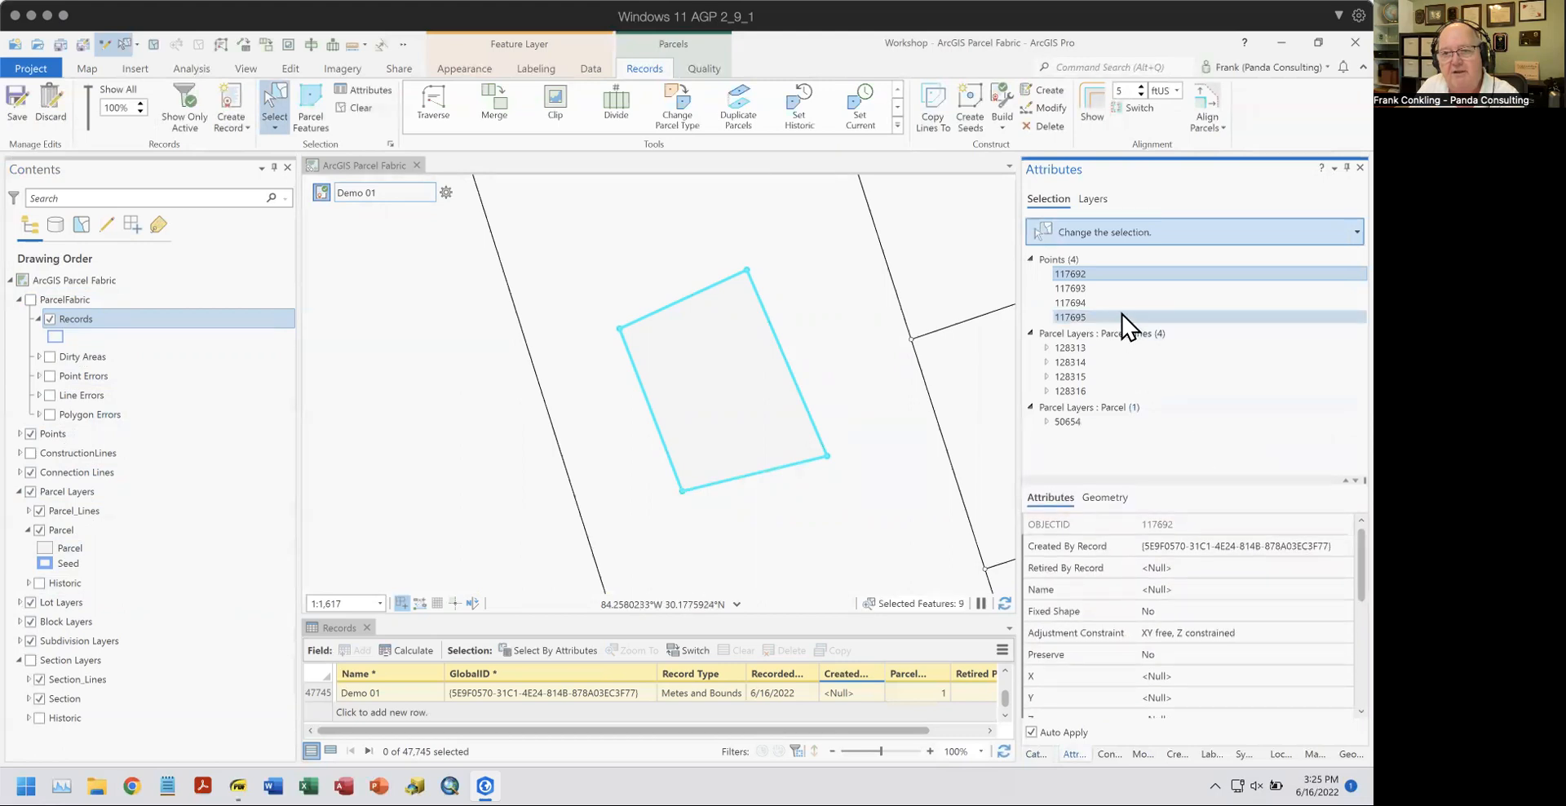
# Inspect the Created By Record attribute of the selected parcel points.
pyautogui.click(1065, 259)
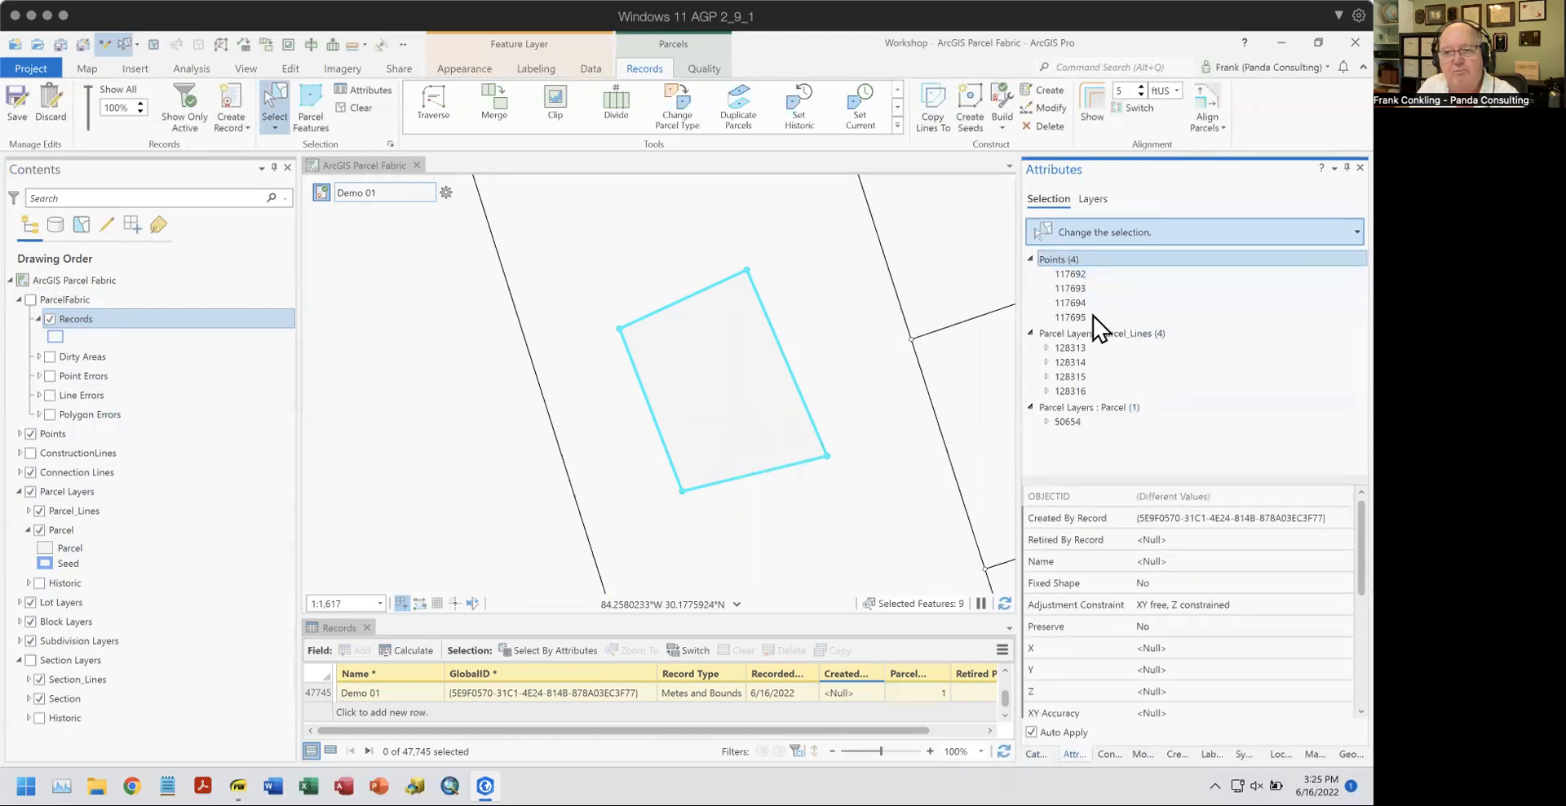
pyautogui.click(1075, 288)
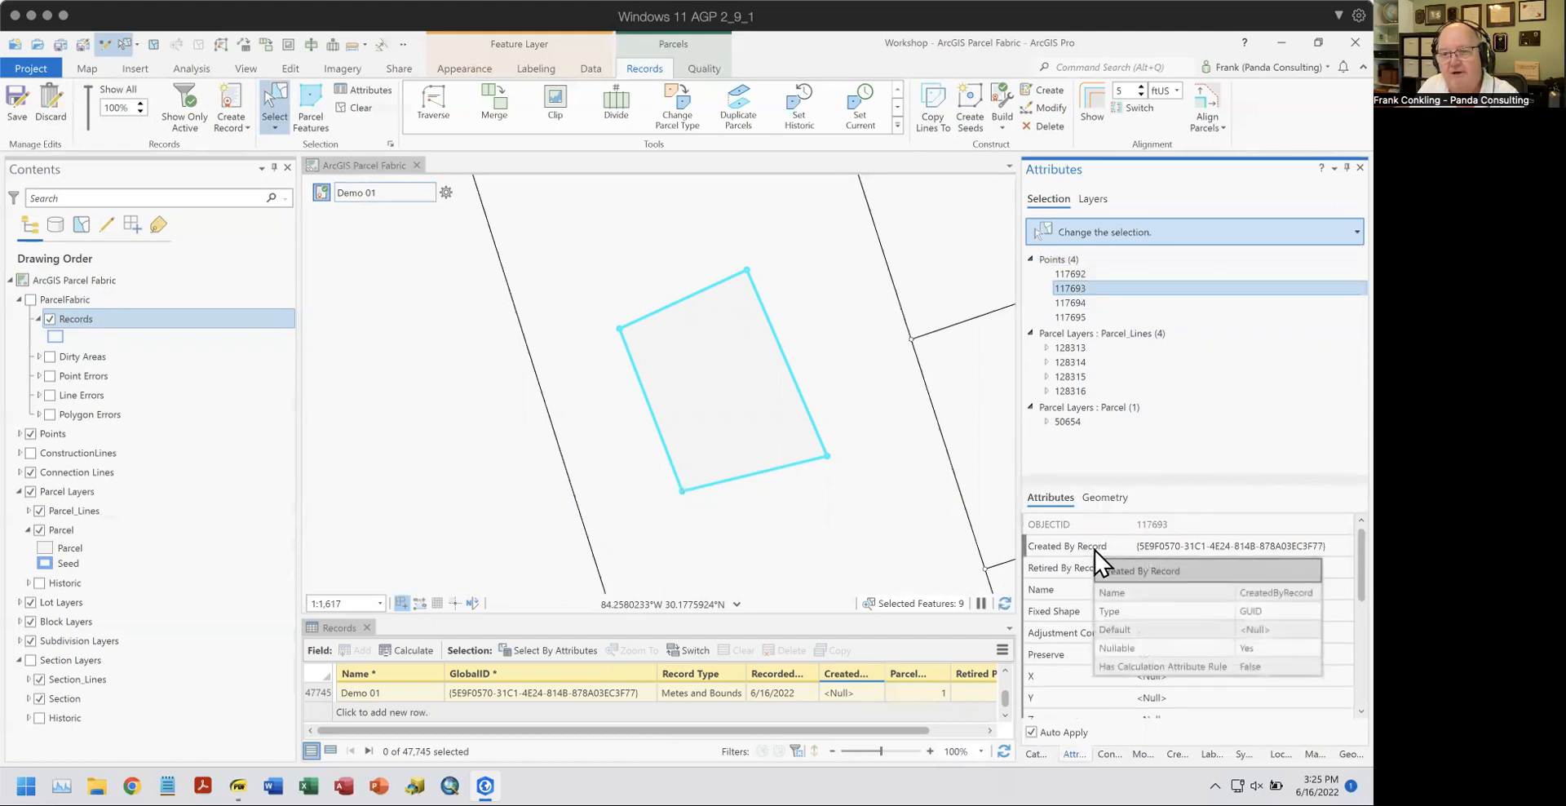
pyautogui.click(1077, 304)
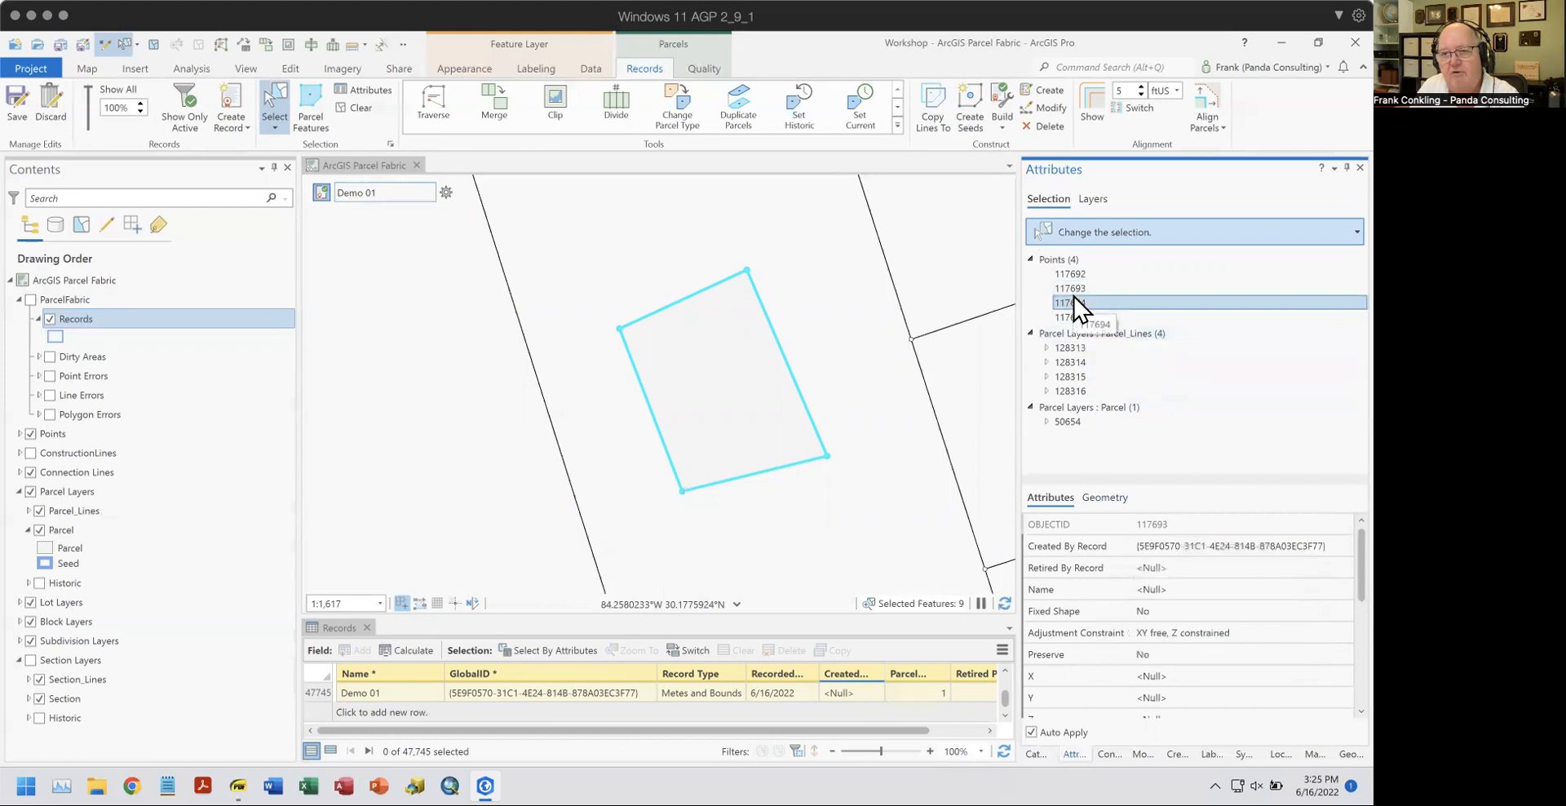
pyautogui.click(1071, 319)
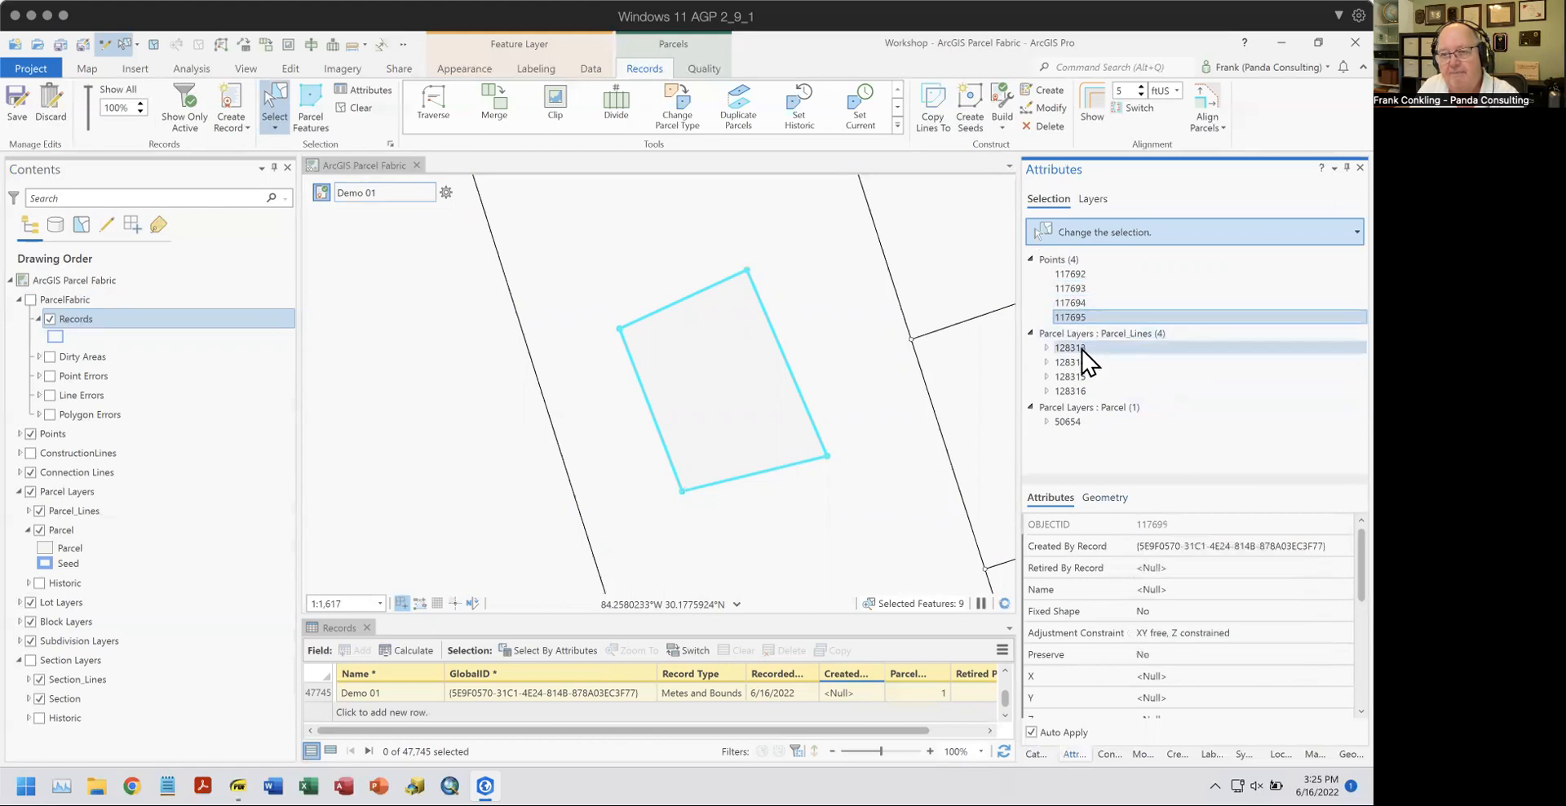
# Inspect the Created By Record attribute of each selected parcel line and of the parcel polygon.
pyautogui.click(1082, 349)
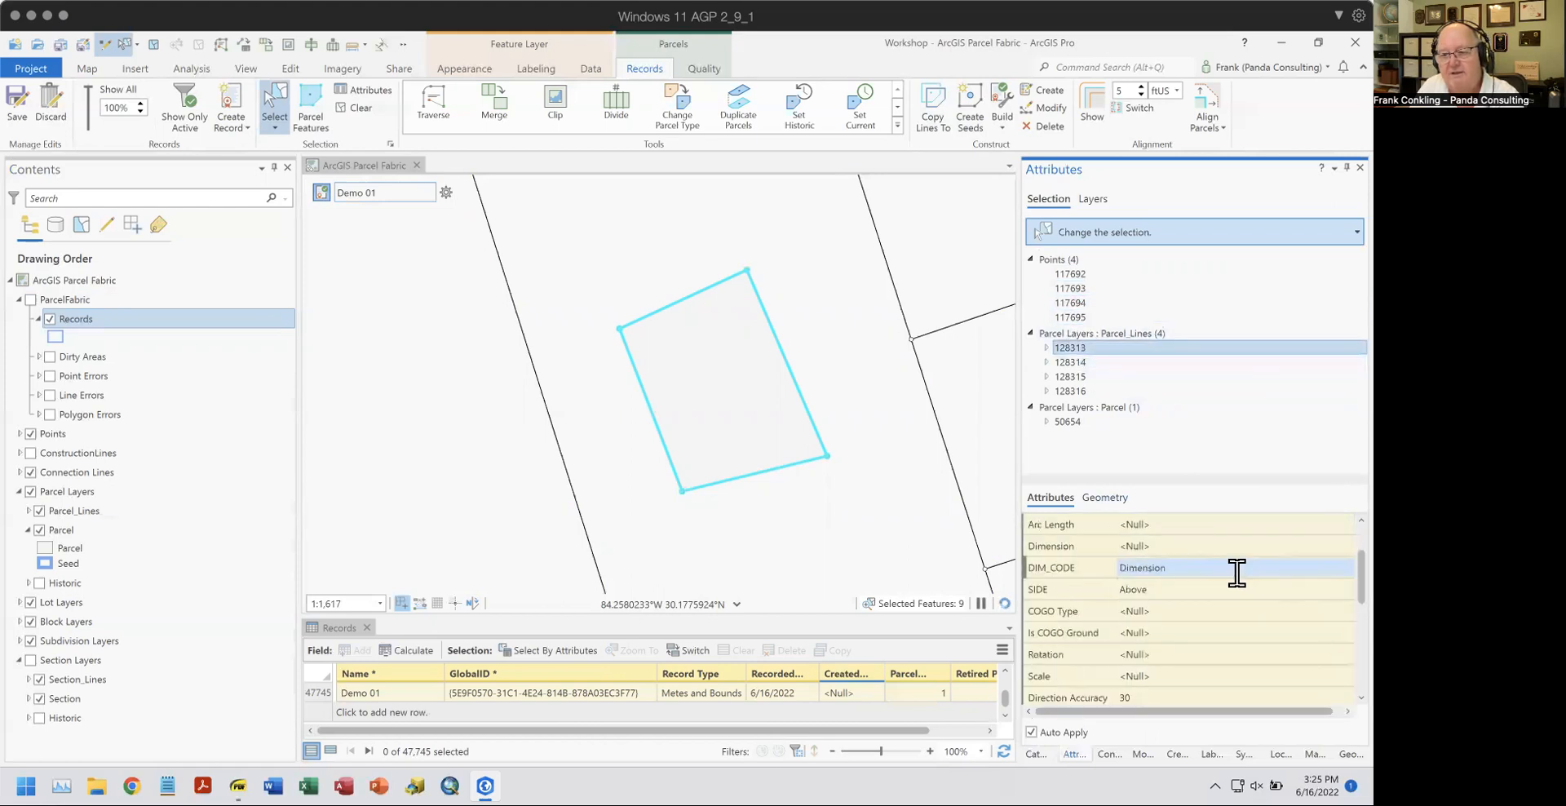
pyautogui.scroll(-3, 1236, 575)
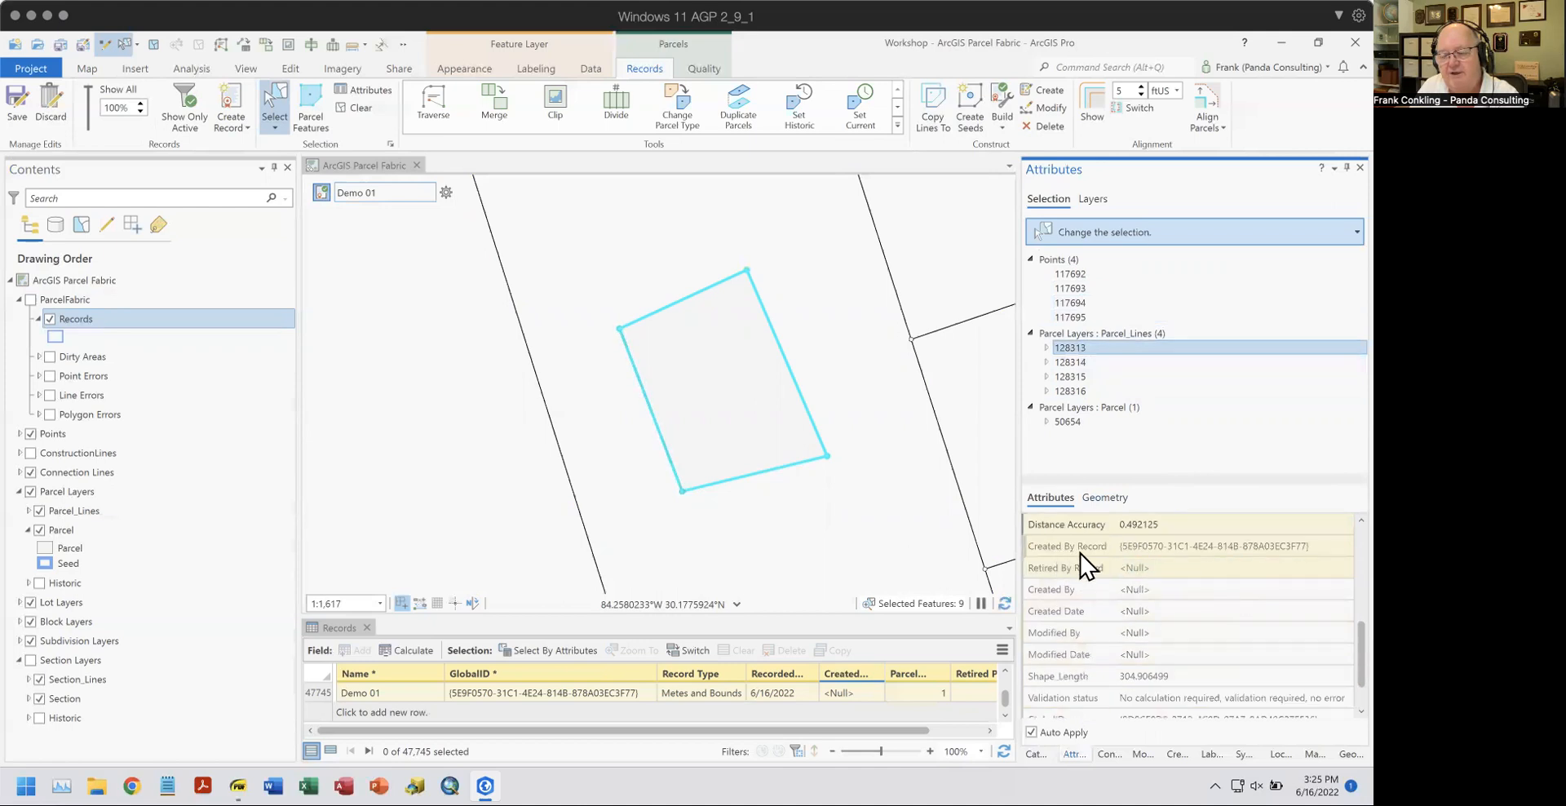
pyautogui.click(1083, 364)
pyautogui.click(1077, 377)
pyautogui.click(1079, 392)
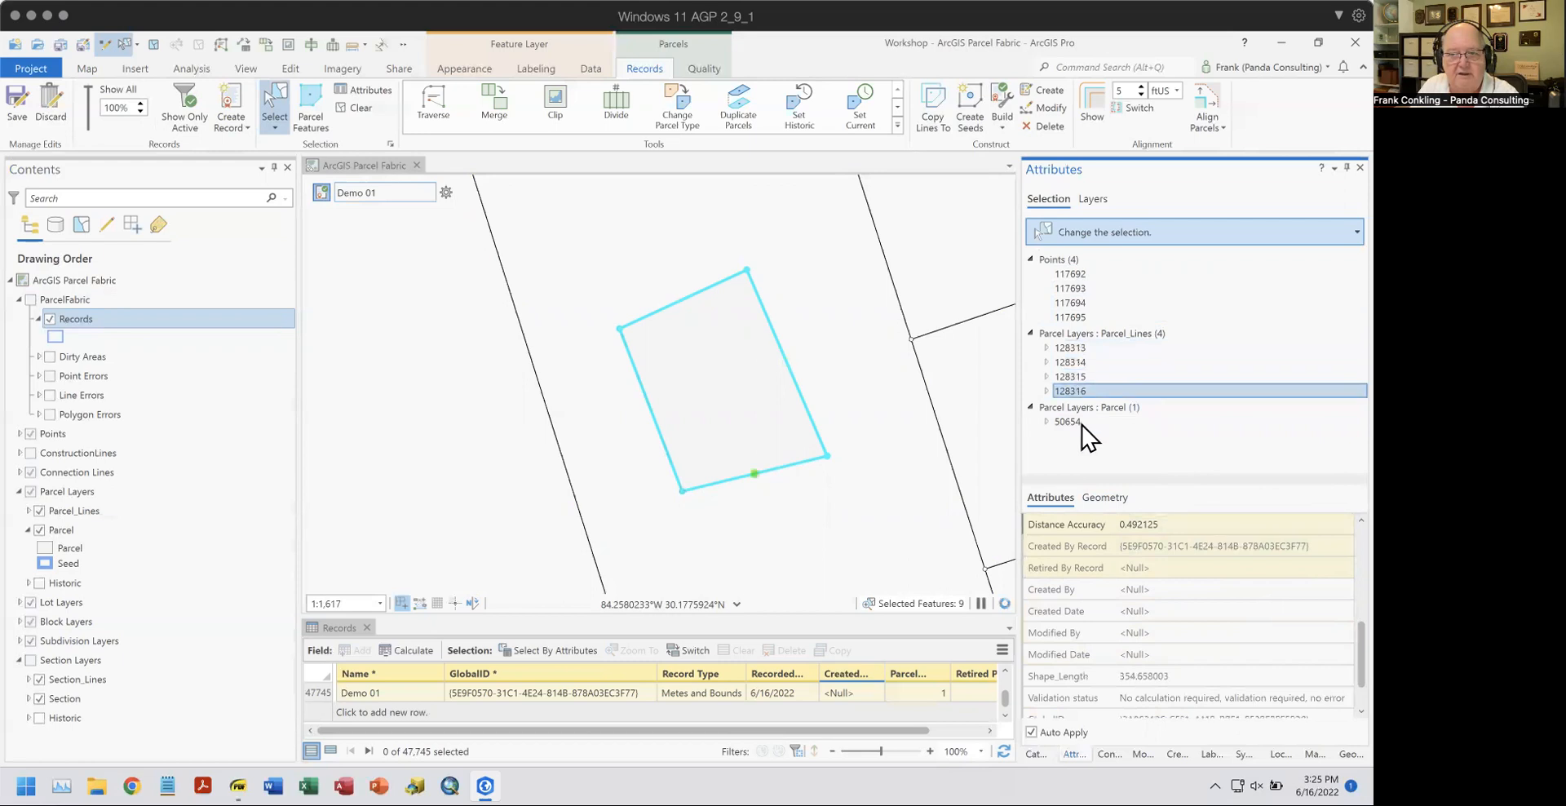
pyautogui.click(1071, 423)
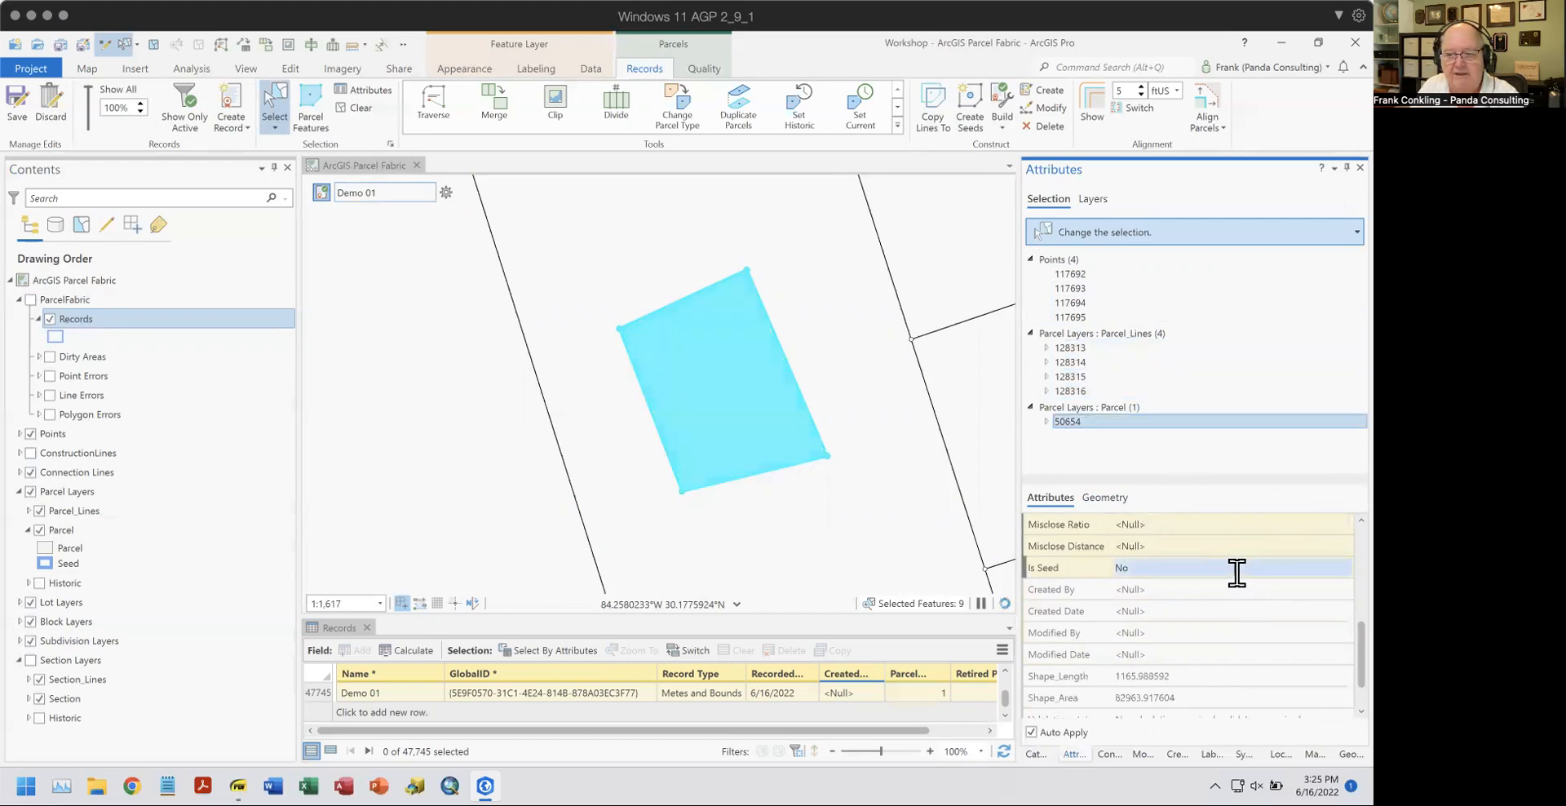
pyautogui.scroll(-3, 1237, 573)
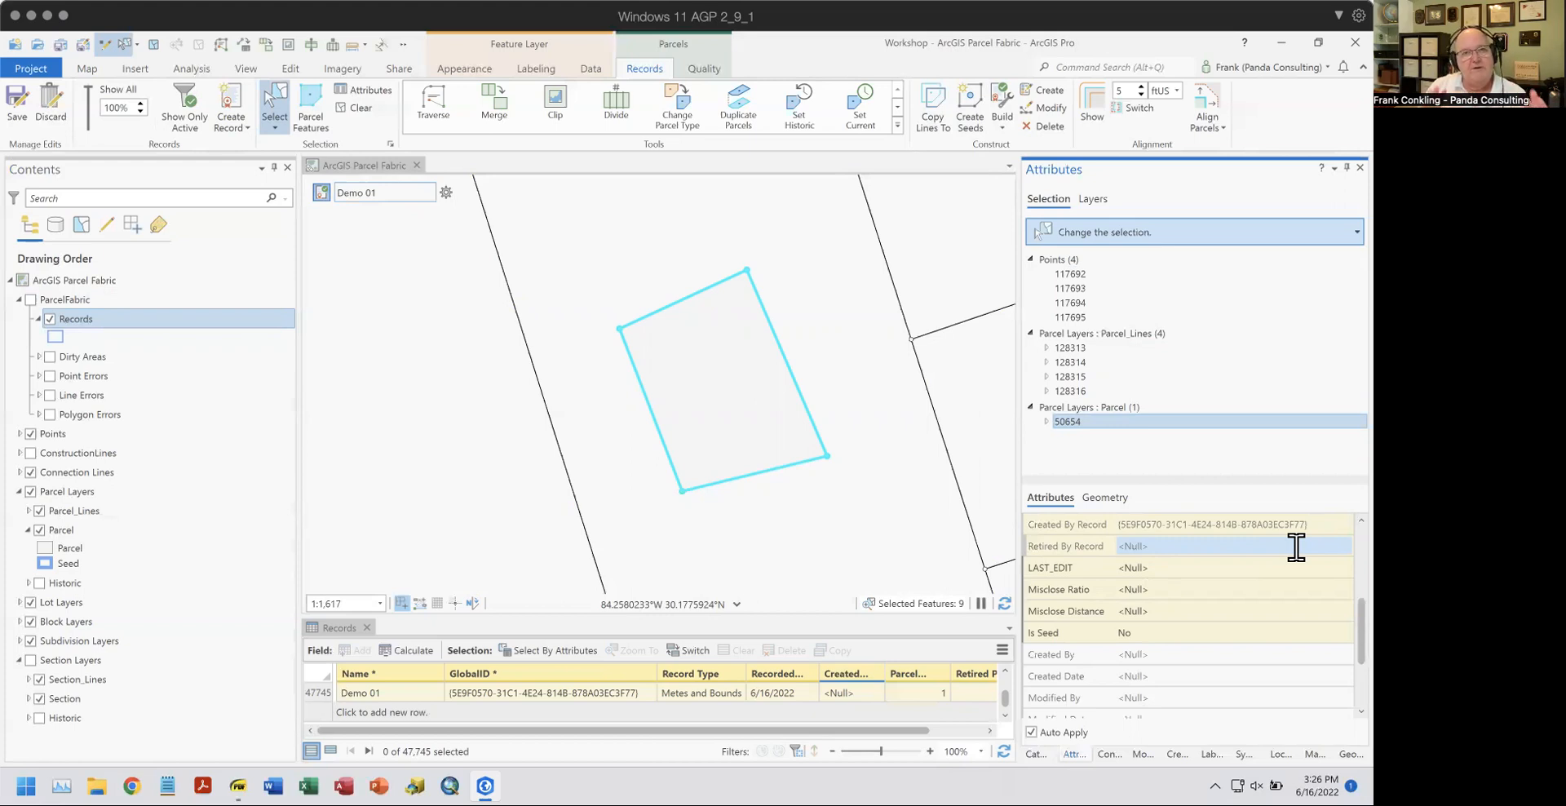
# Clear the feature selection and open the records manager for the active record Demo 01.
pyautogui.click(347, 114)
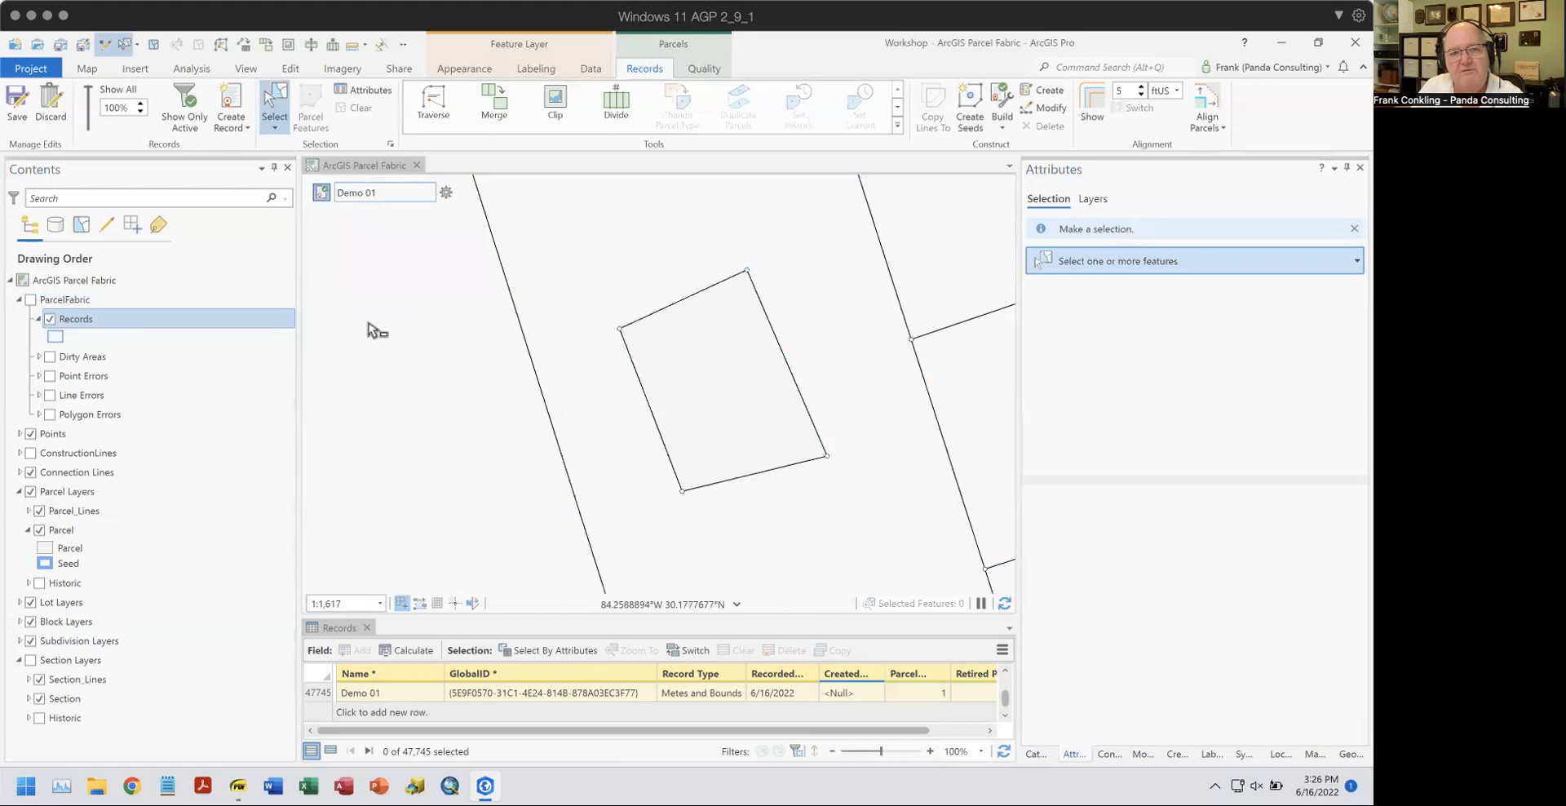
pyautogui.click(445, 193)
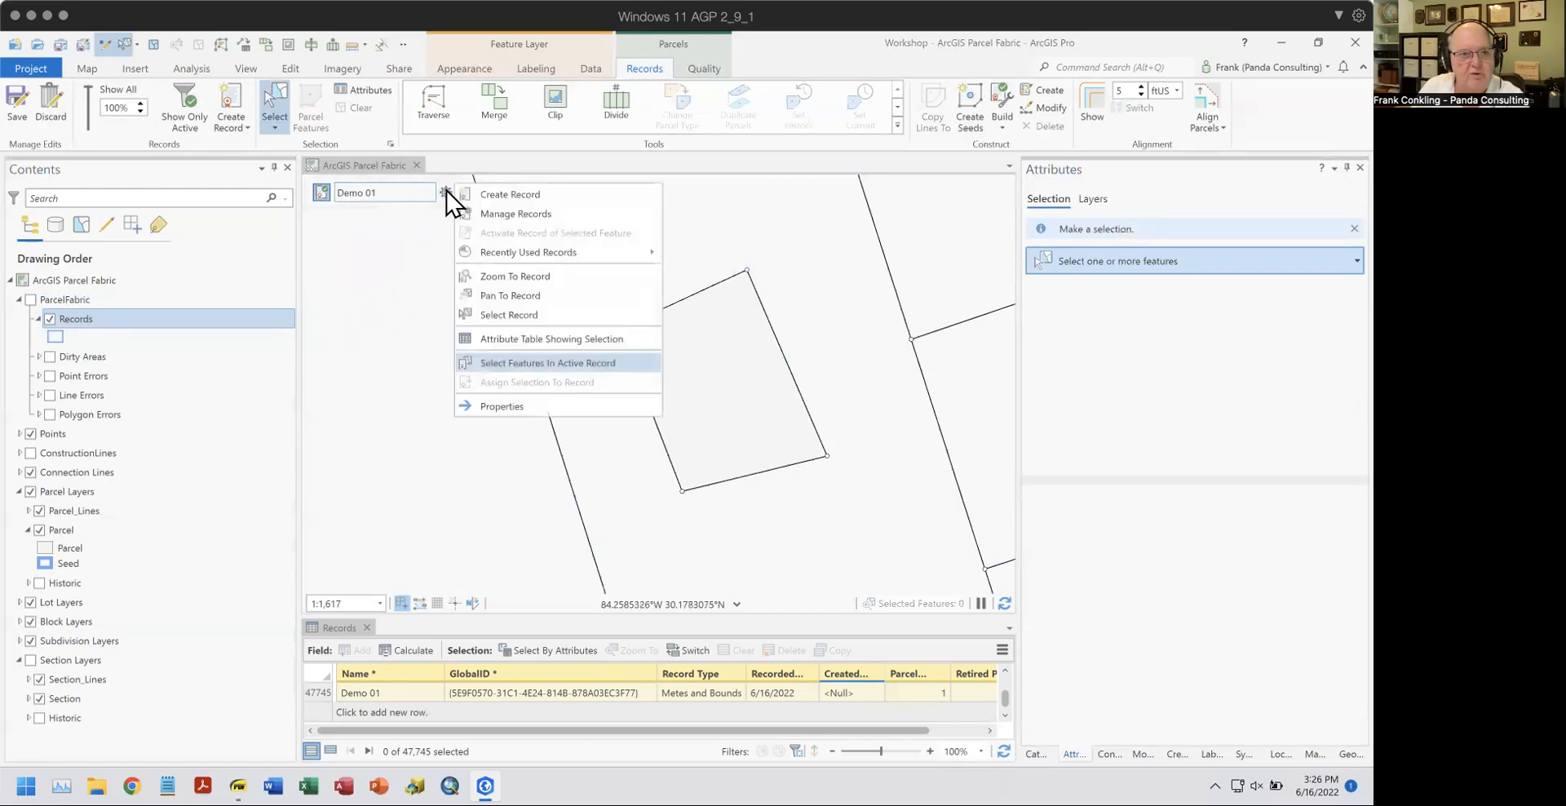
pyautogui.click(510, 214)
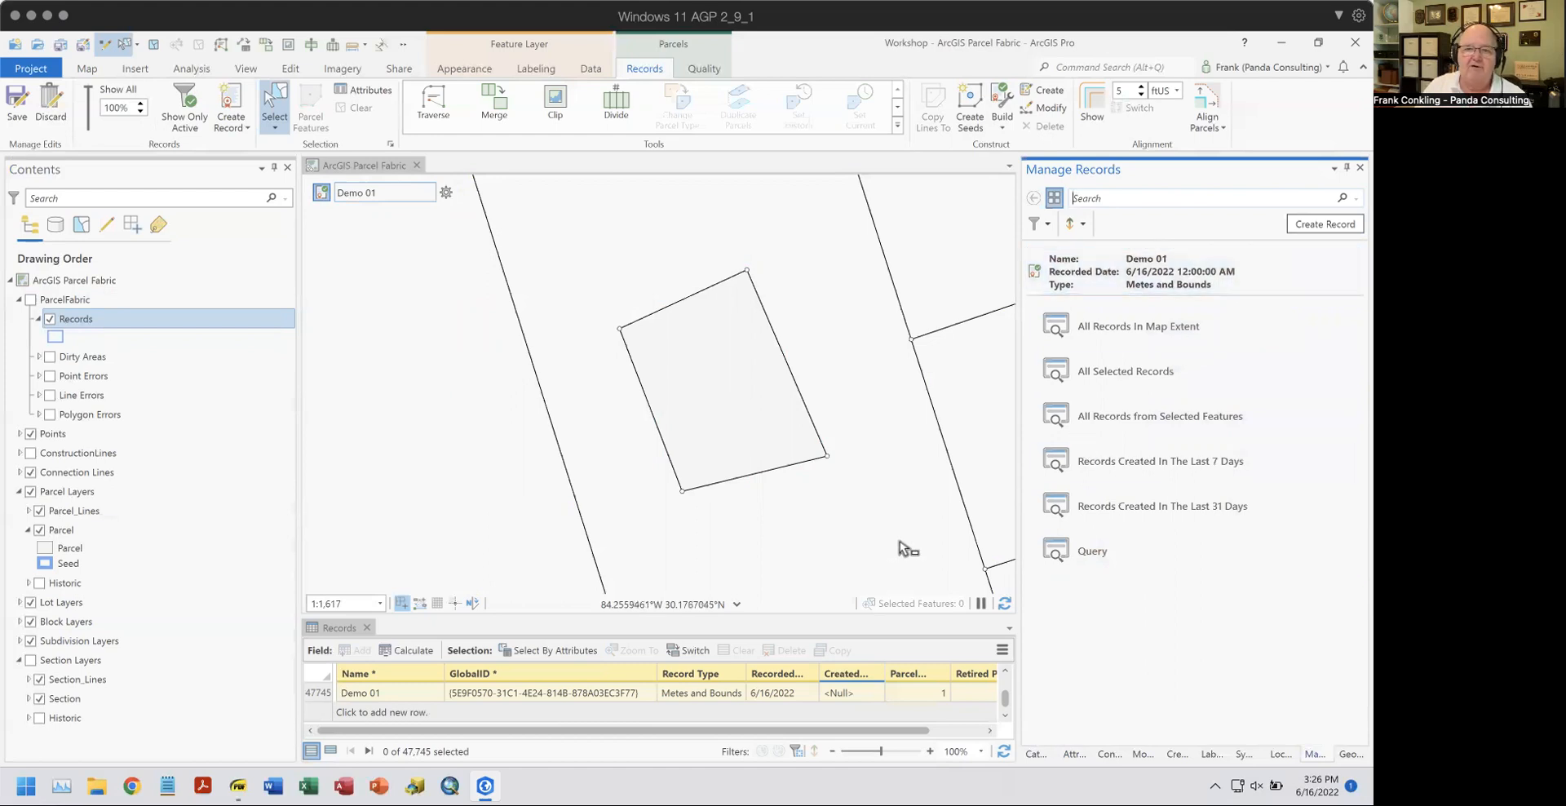
# Zoom the map back to record Demo 01 from the records manager and select the record itself.
pyautogui.moveTo(903, 545); pyautogui.dragTo(438, 203)
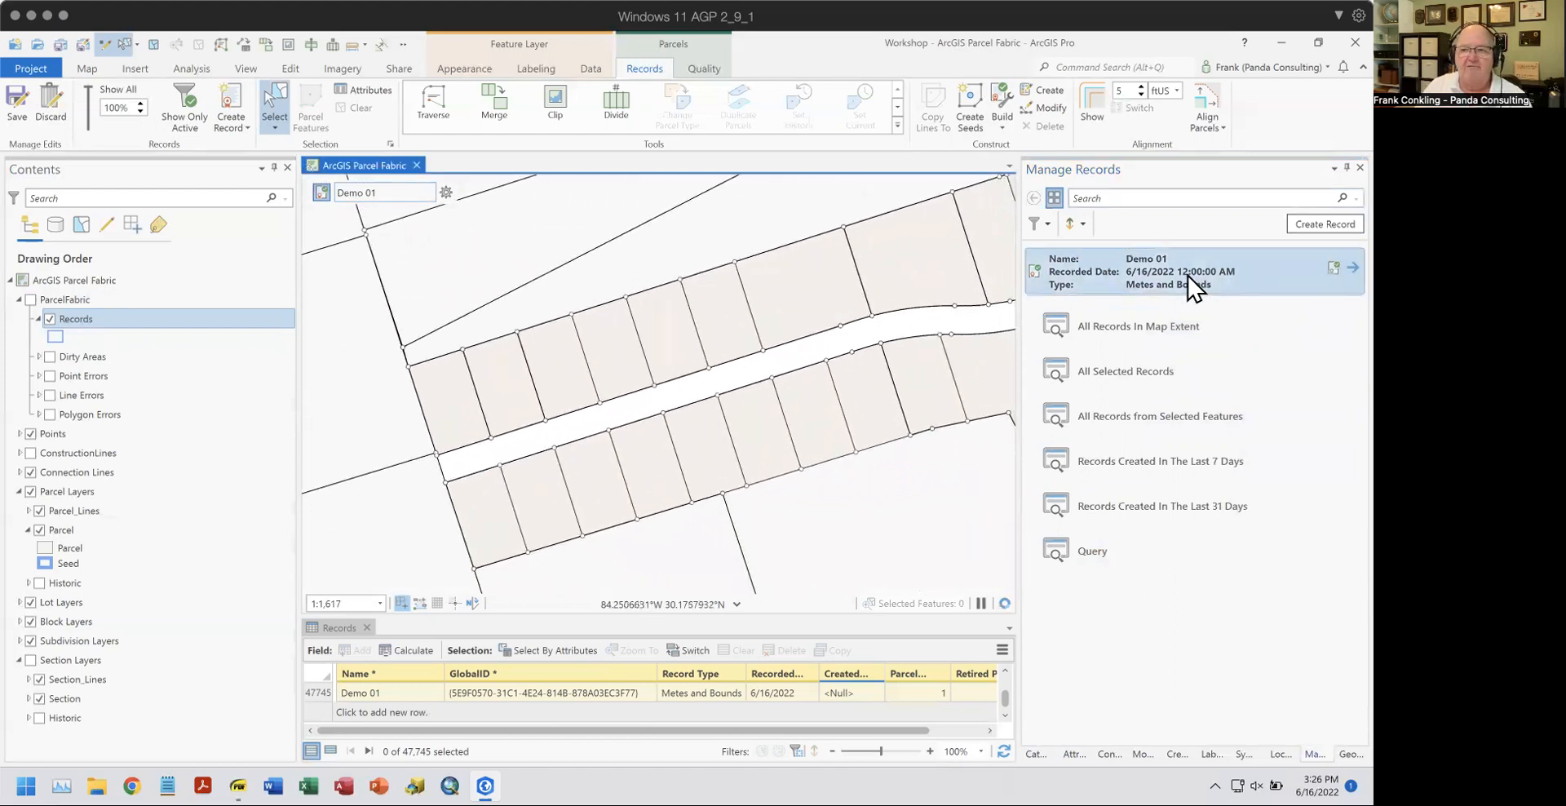
pyautogui.rightClick(1150, 284)
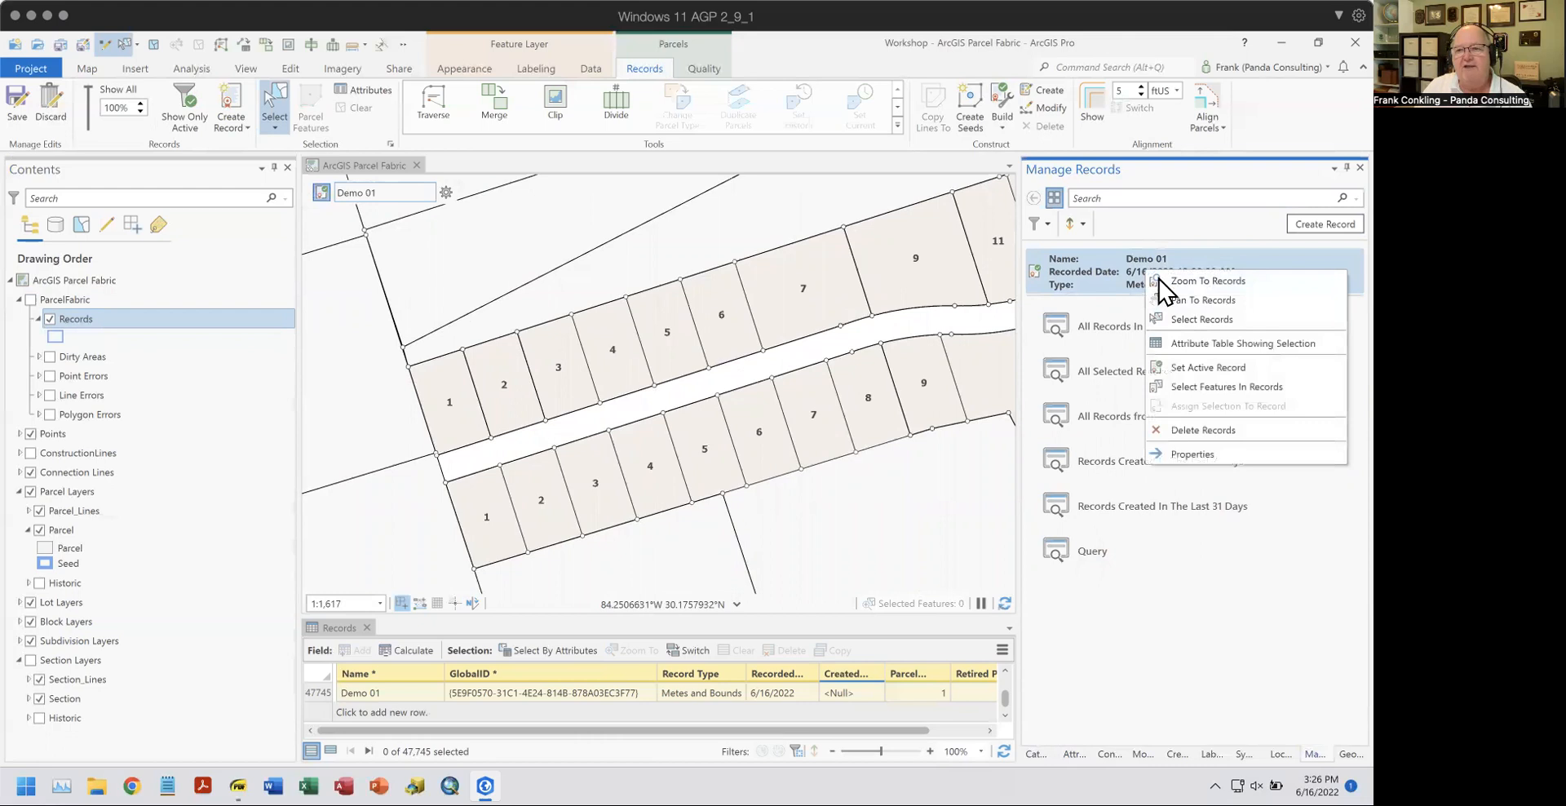
pyautogui.click(1166, 289)
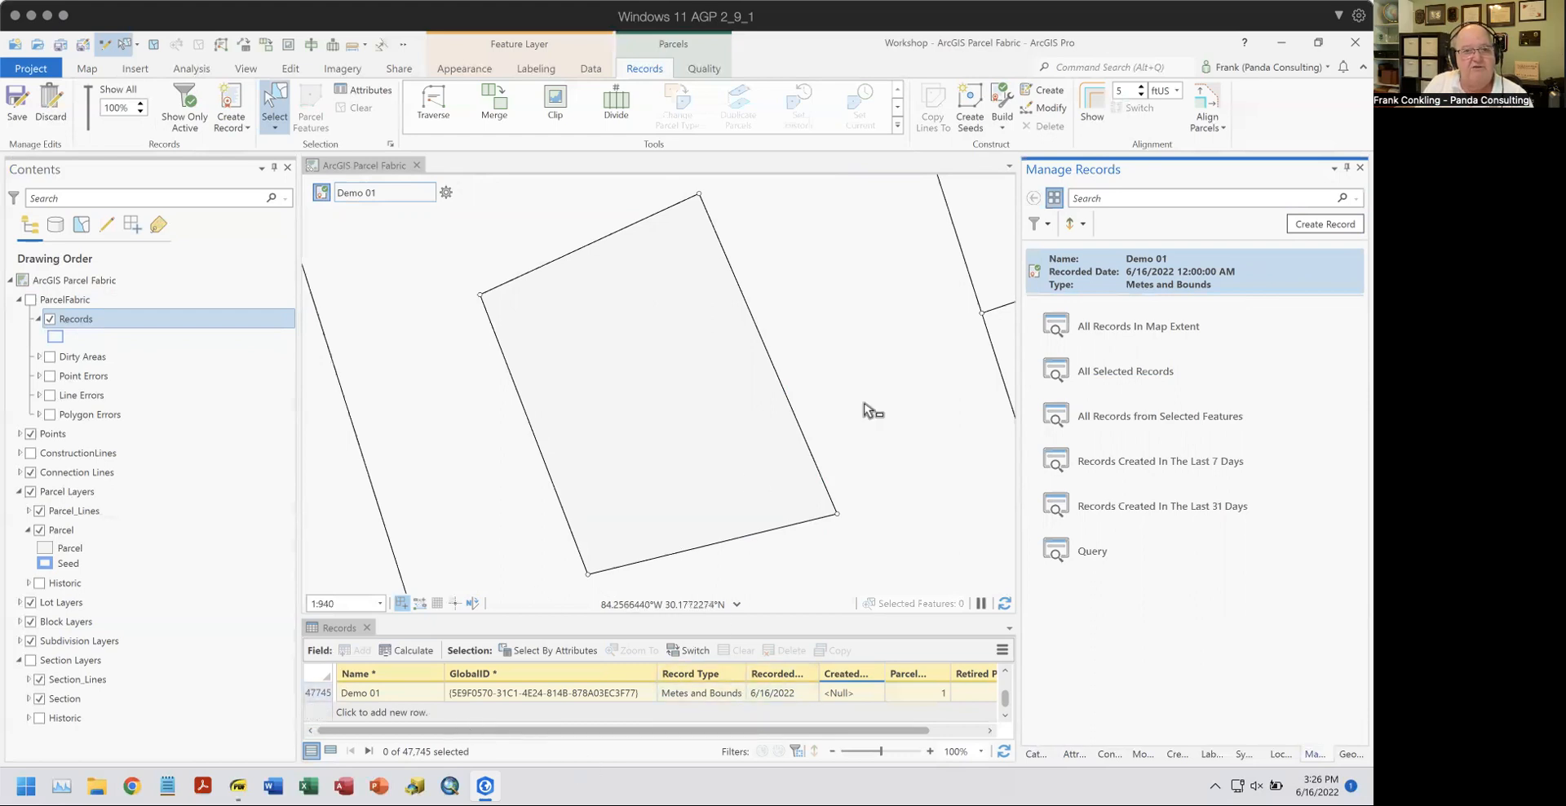
pyautogui.rightClick(1217, 271)
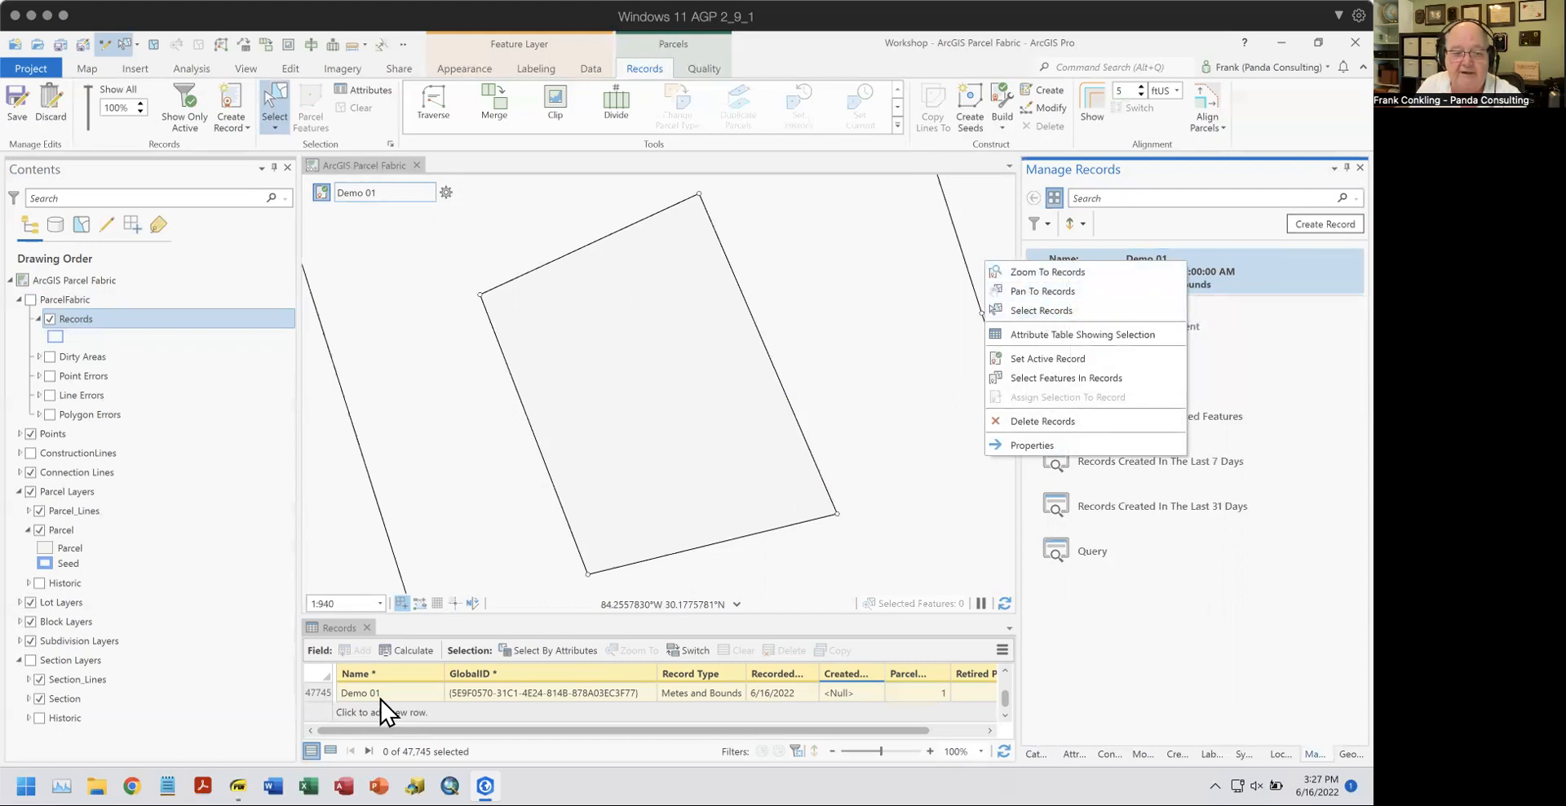
pyautogui.click(1042, 311)
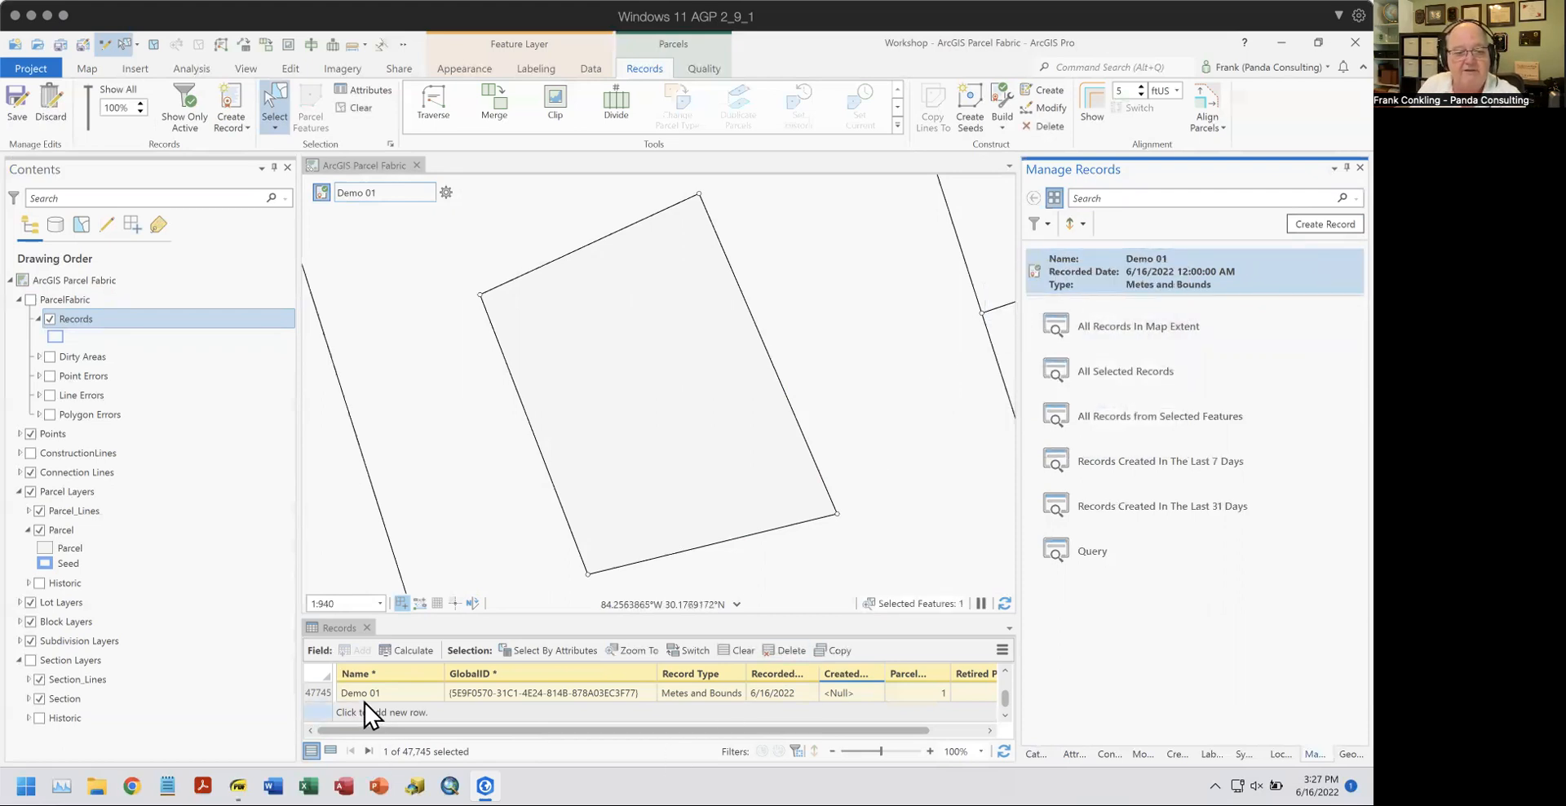
# Select all features in record Demo 01 and review them with the record in the attributes list.
pyautogui.moveTo(1088, 290)
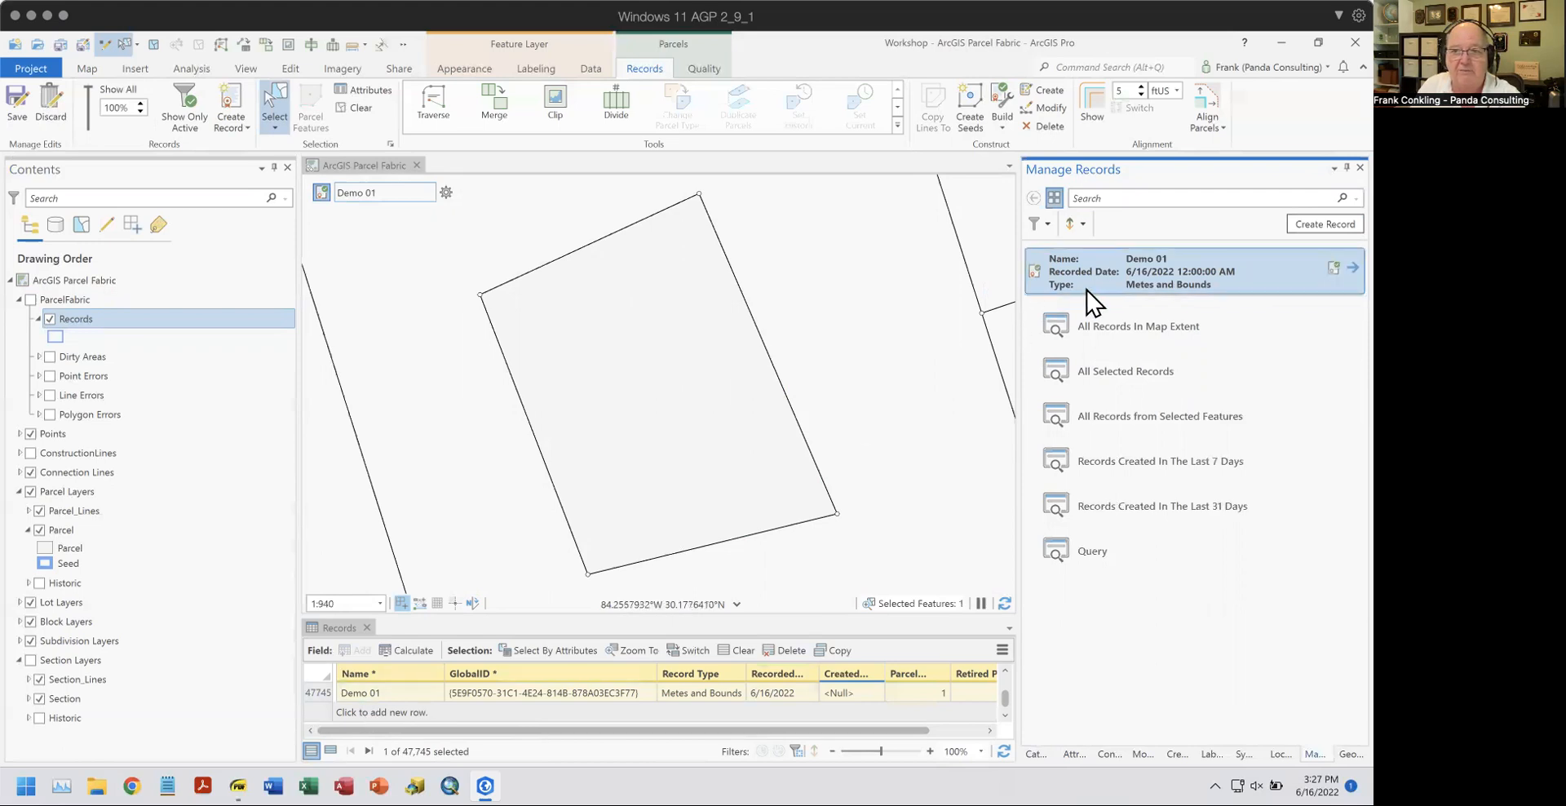
pyautogui.rightClick(1151, 280)
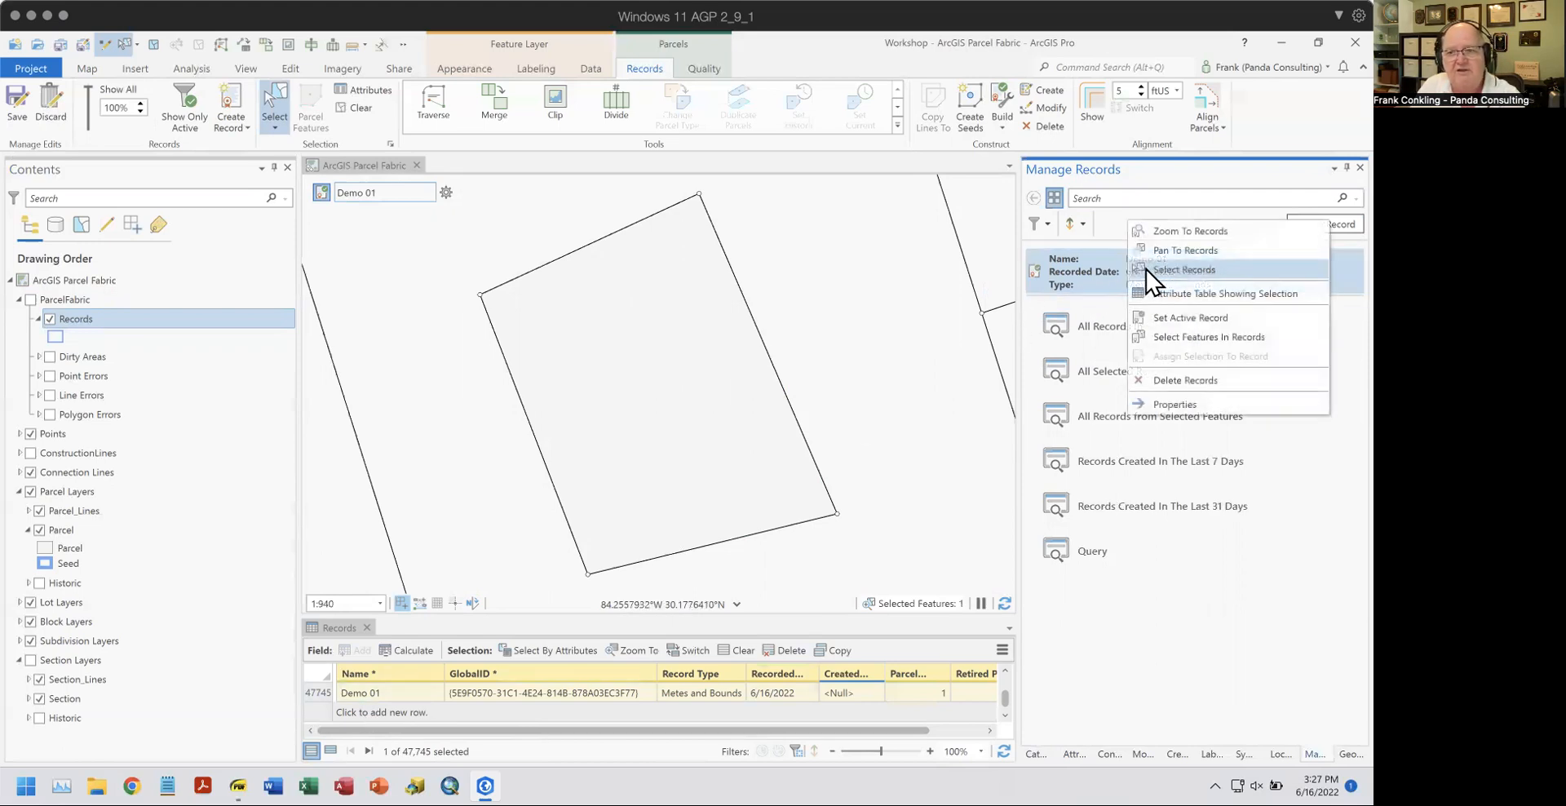
pyautogui.click(1267, 338)
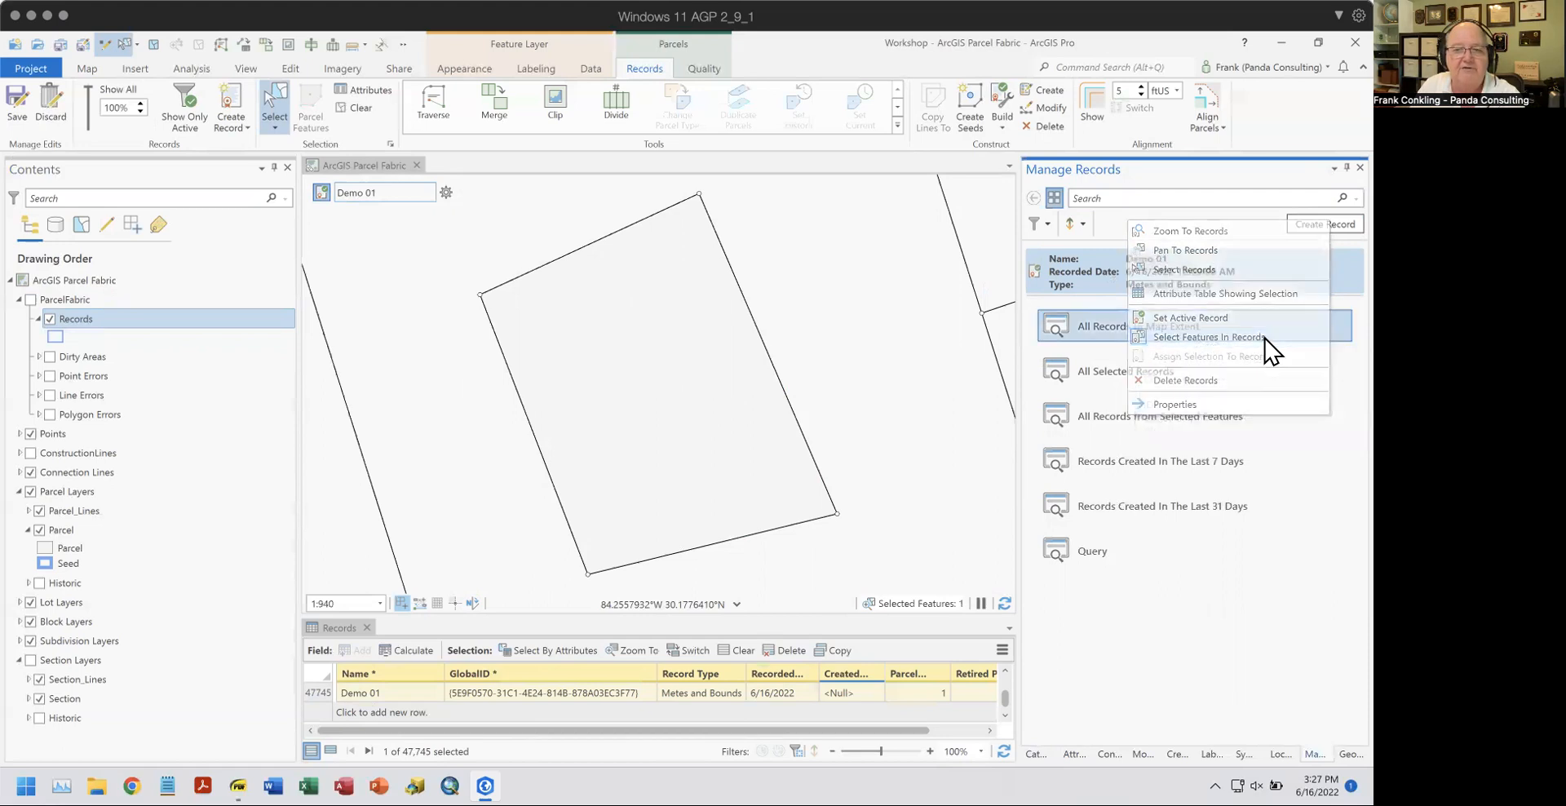
pyautogui.click(1072, 754)
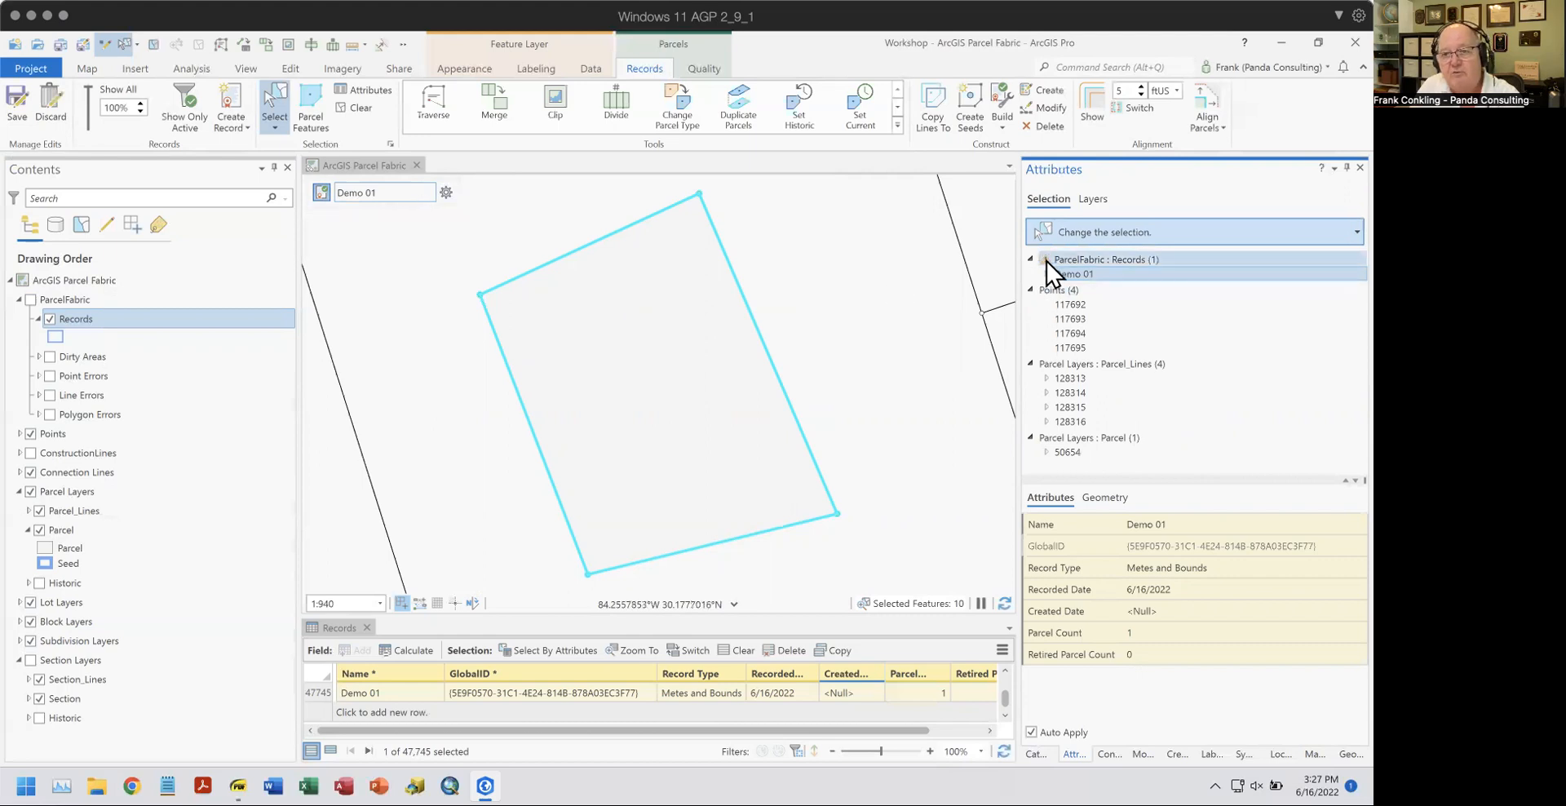
pyautogui.moveTo(1047, 271)
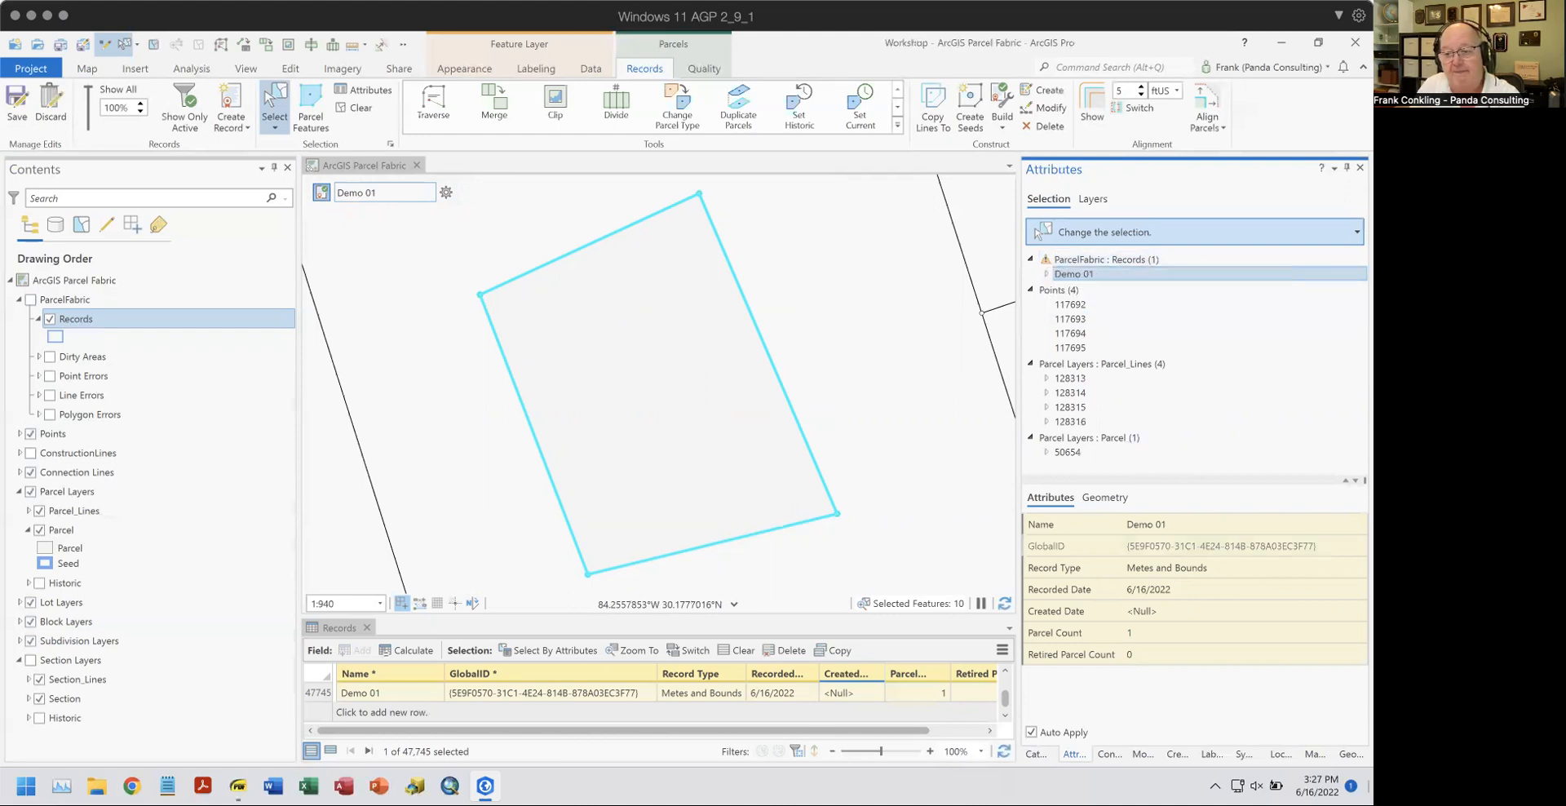
# Return to the records manager, clear the selection and open the properties of record Demo 01.
pyautogui.click(1314, 751)
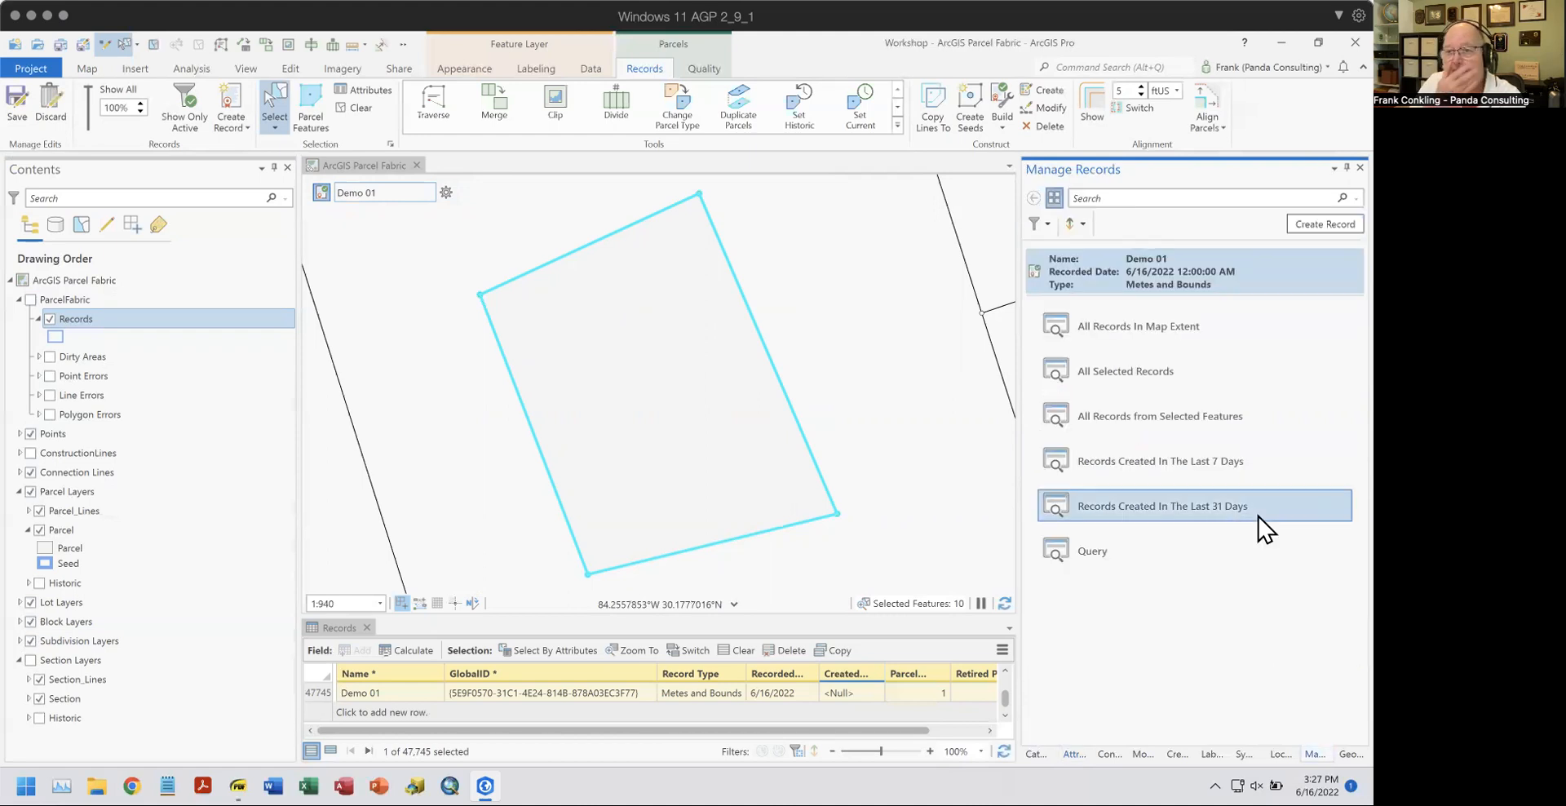
pyautogui.click(358, 107)
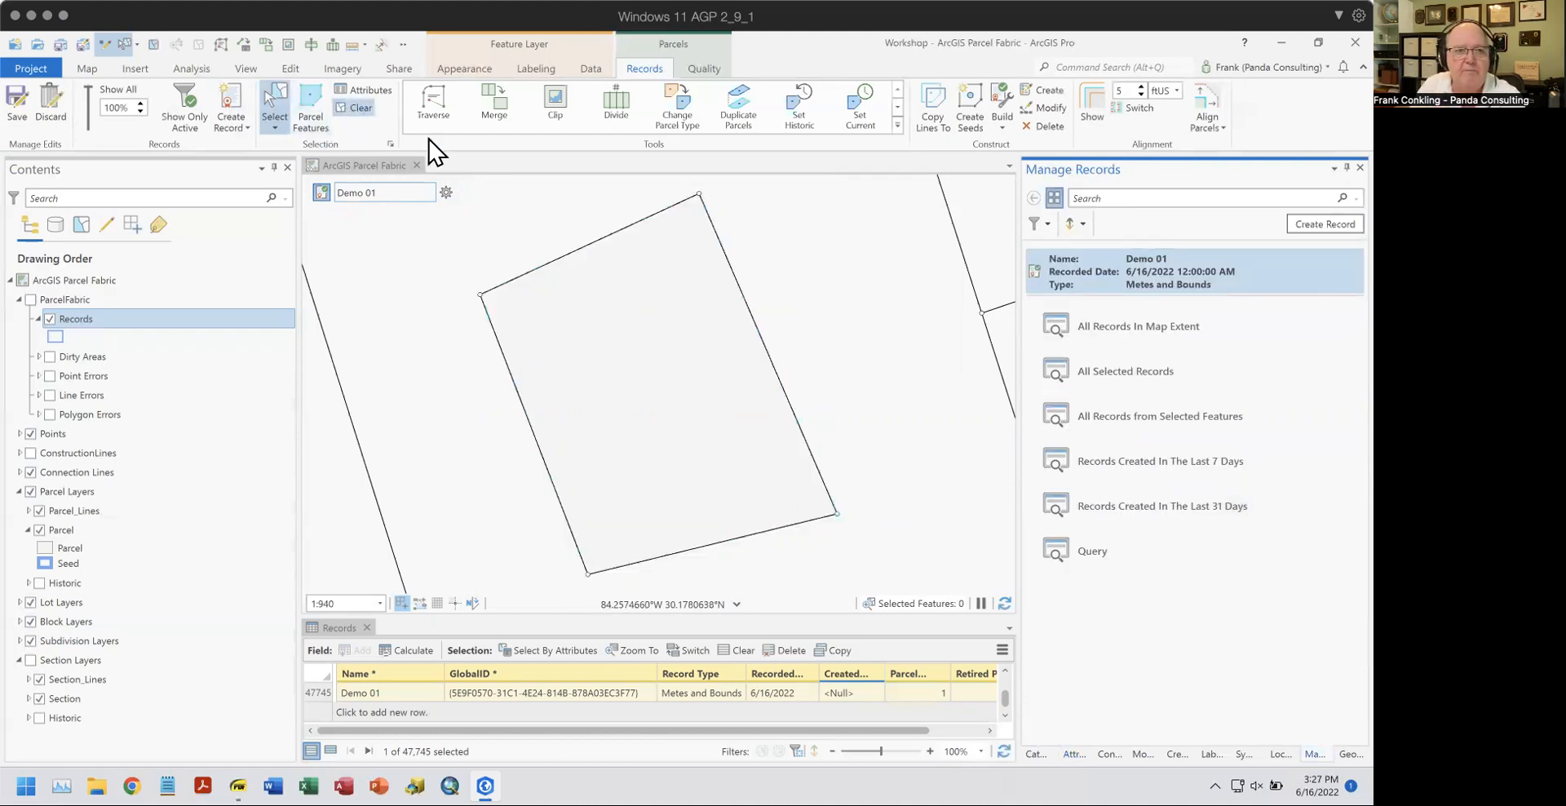
pyautogui.moveTo(1268, 285)
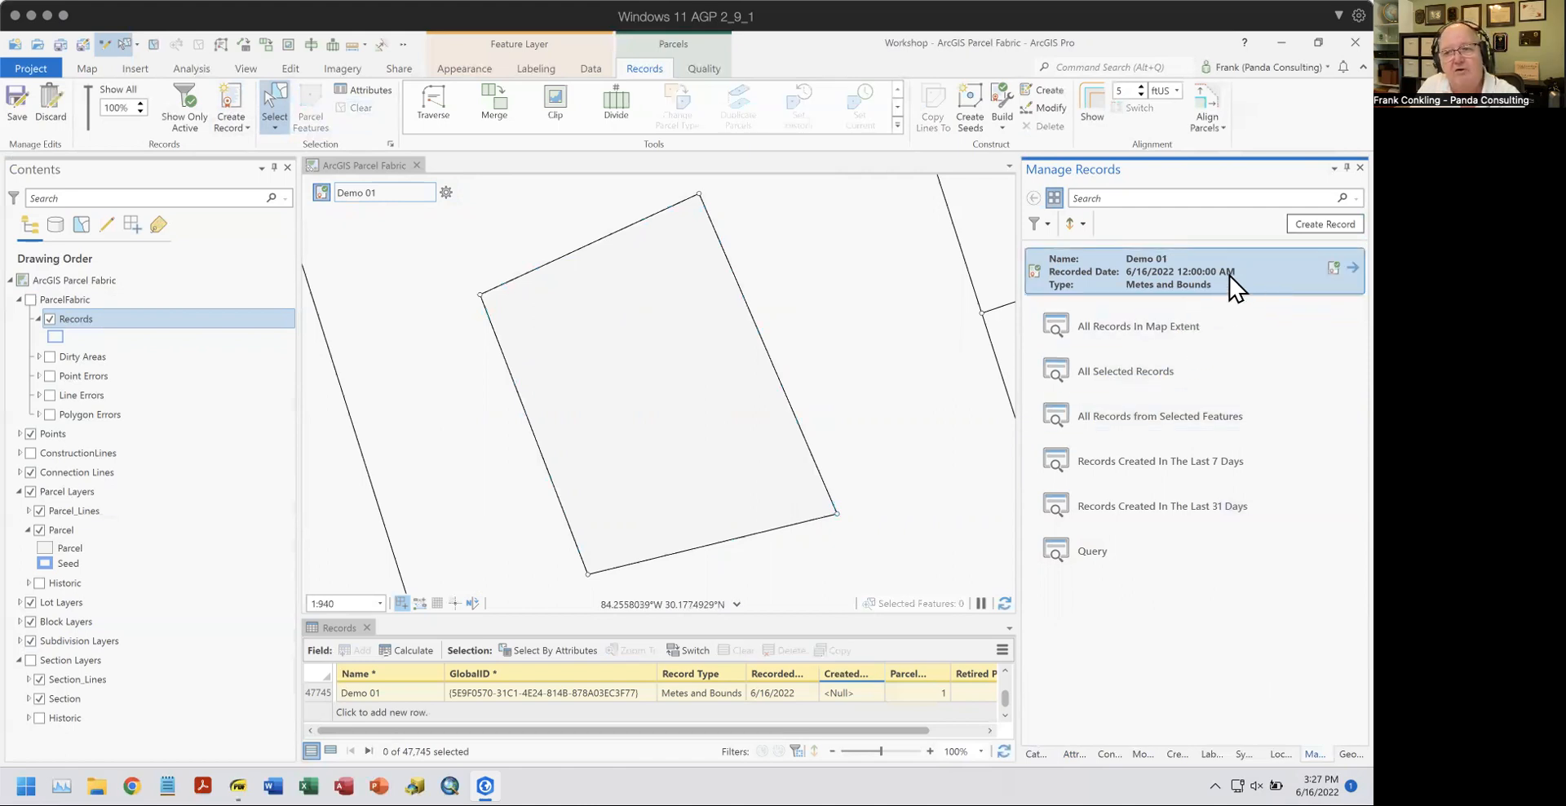
pyautogui.rightClick(1235, 284)
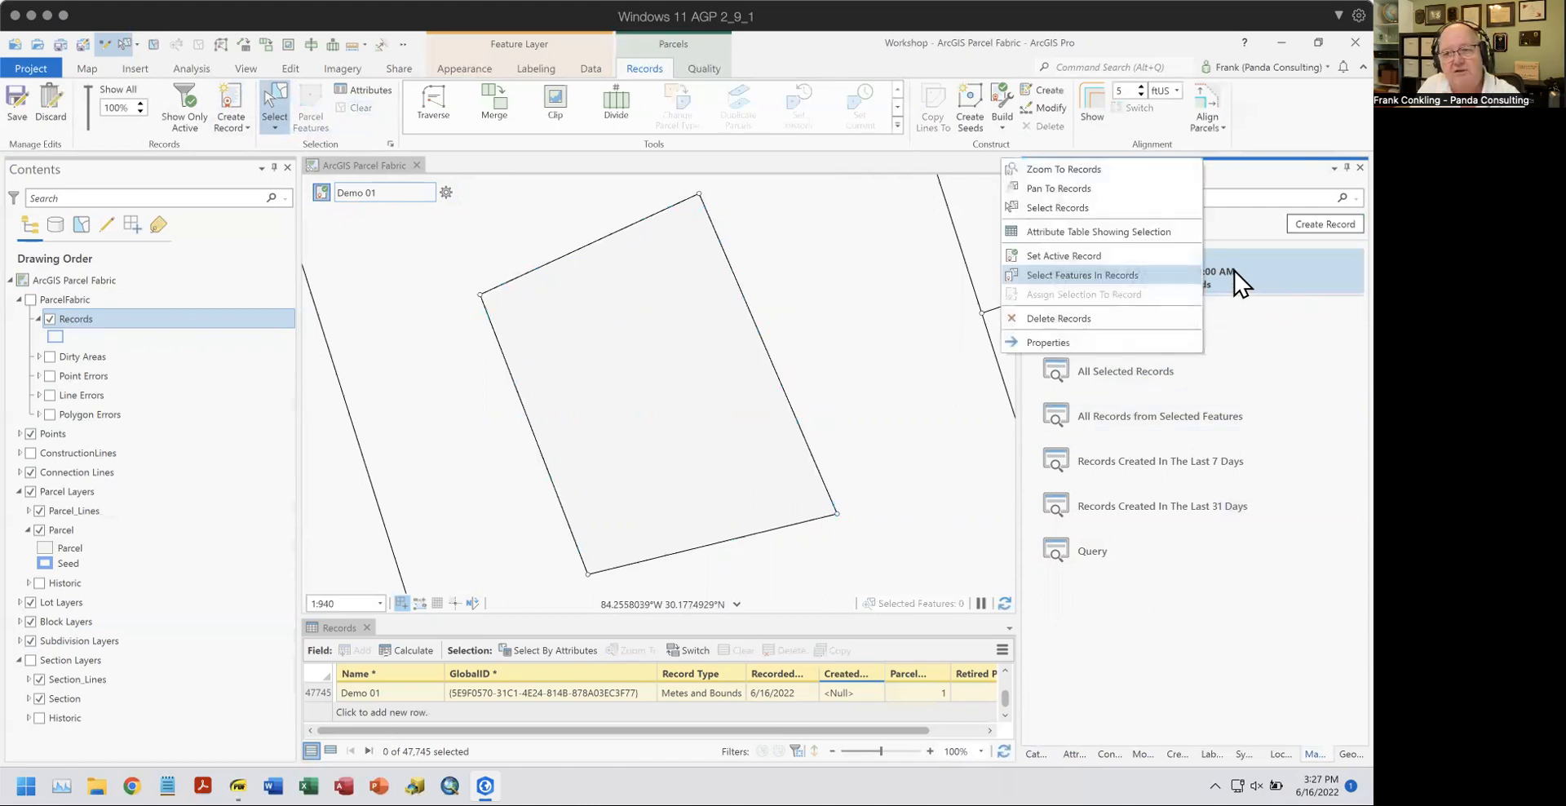
pyautogui.click(1079, 351)
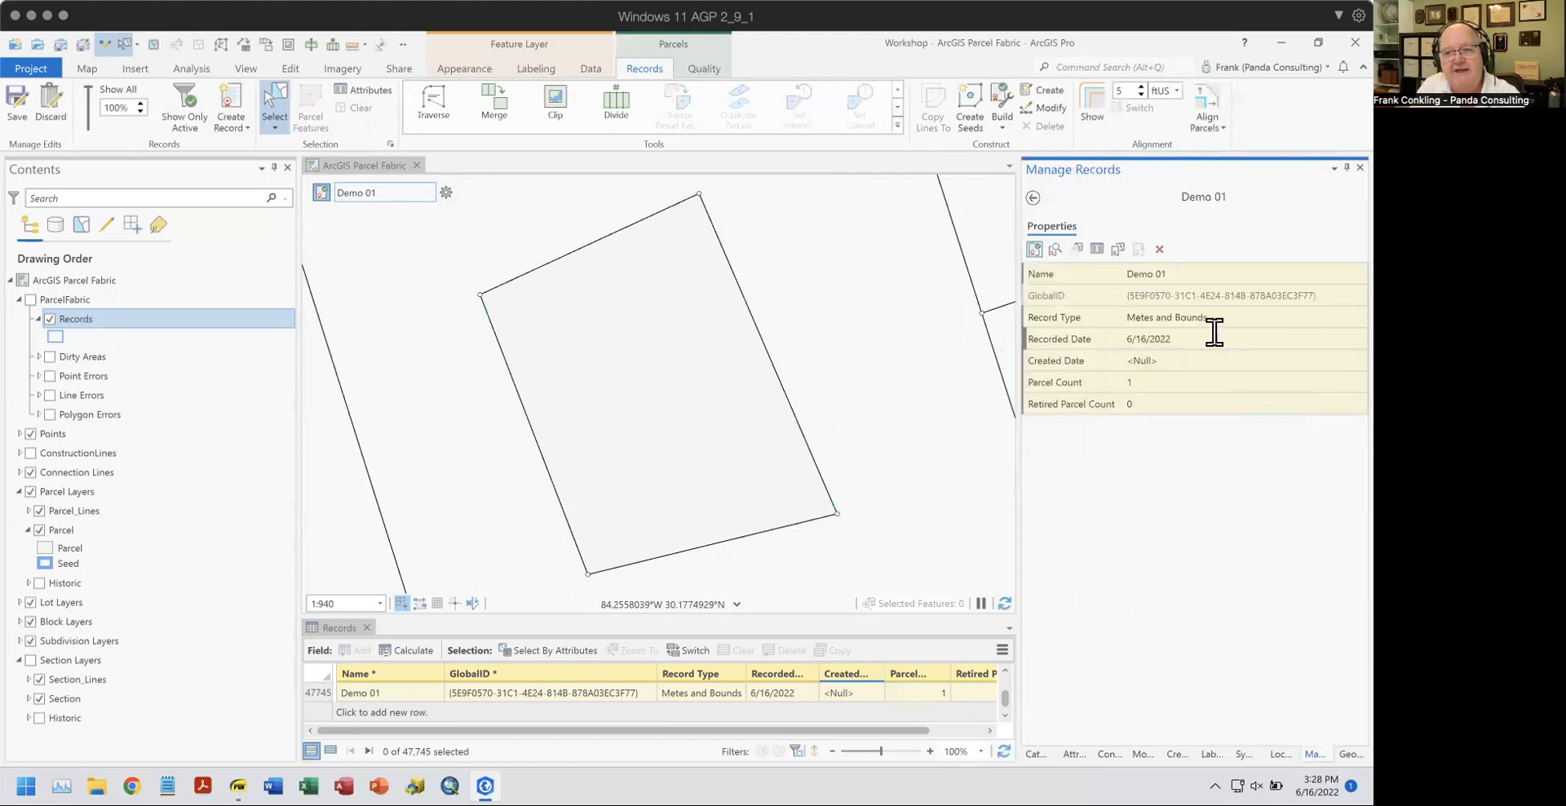
# Rename record Demo 01 as Record Number 1 in its properties.
pyautogui.click(1203, 274)
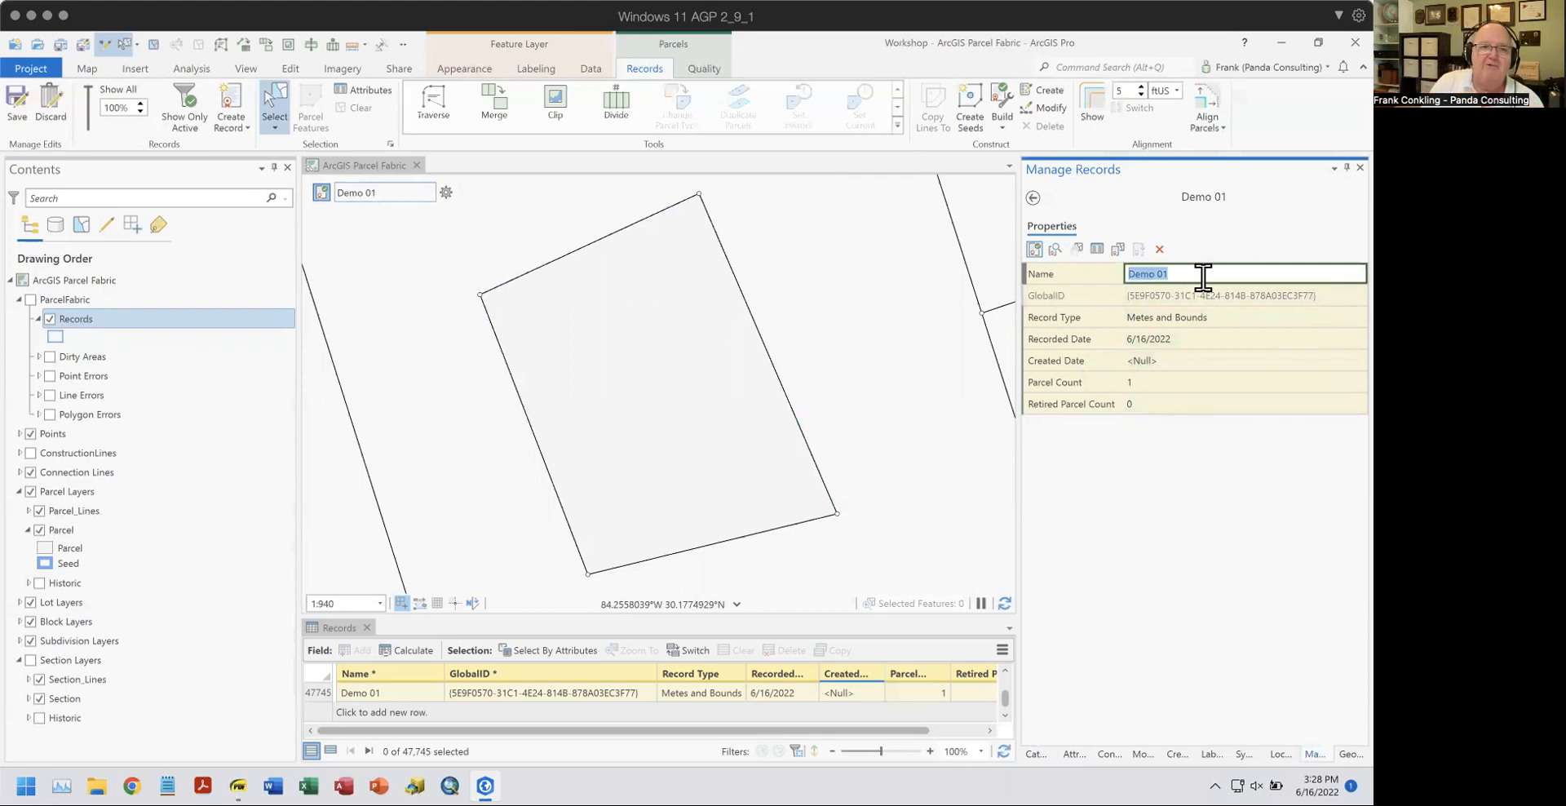
pyautogui.write('Rec')
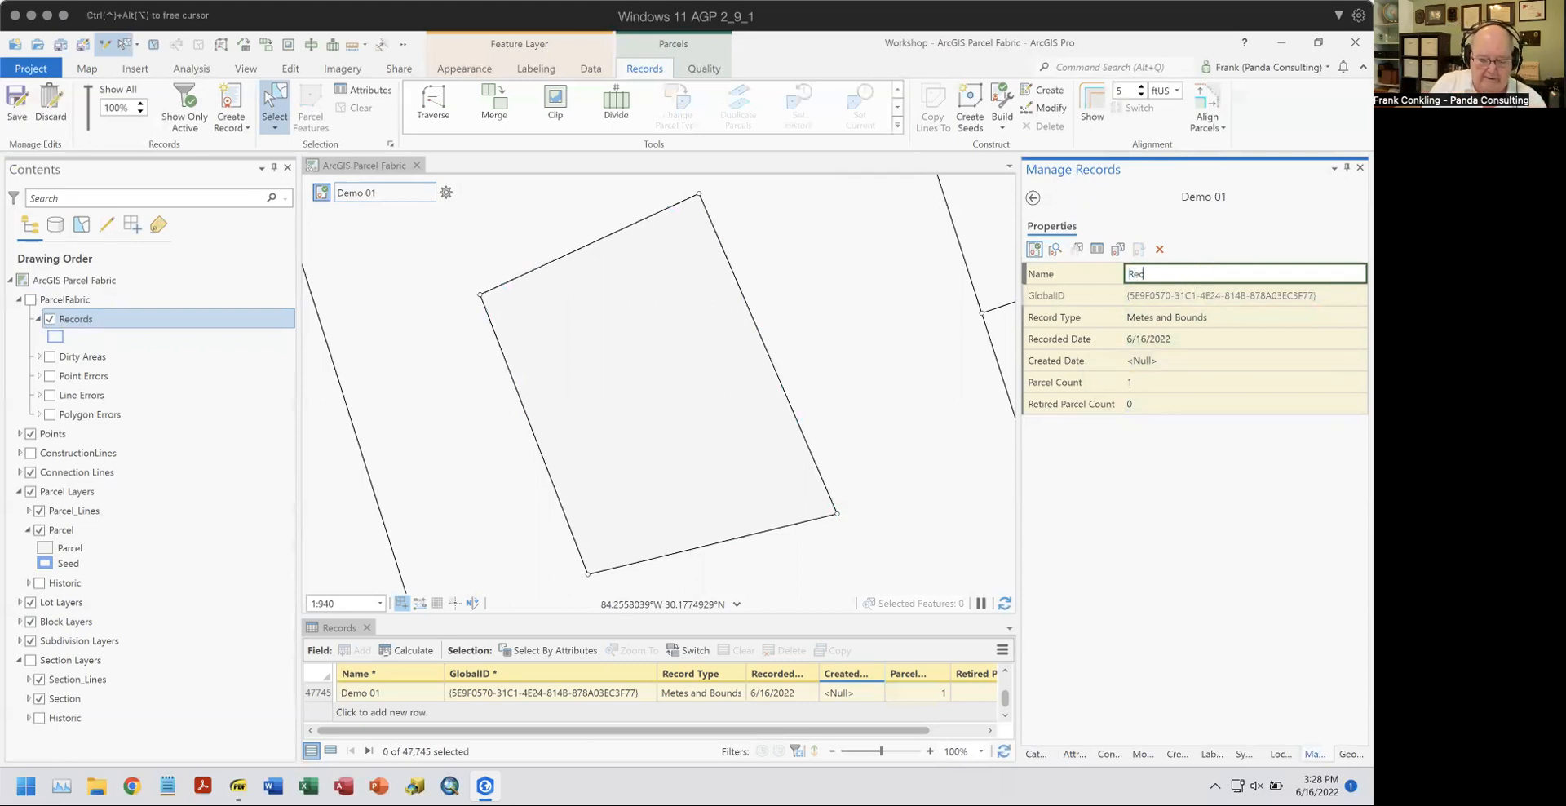
pyautogui.write('ord Number 1')
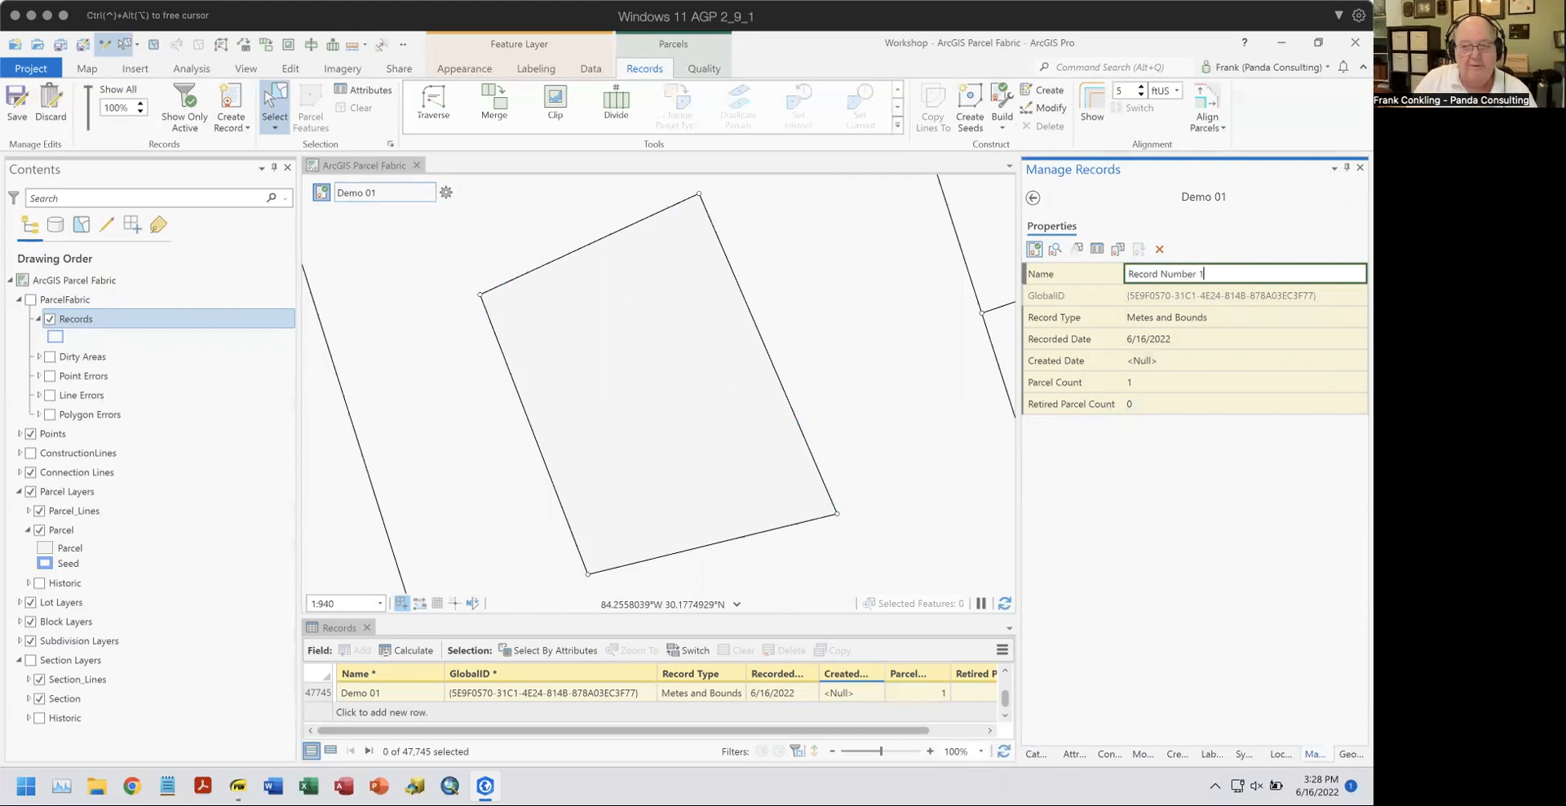
pyautogui.press('Tab')
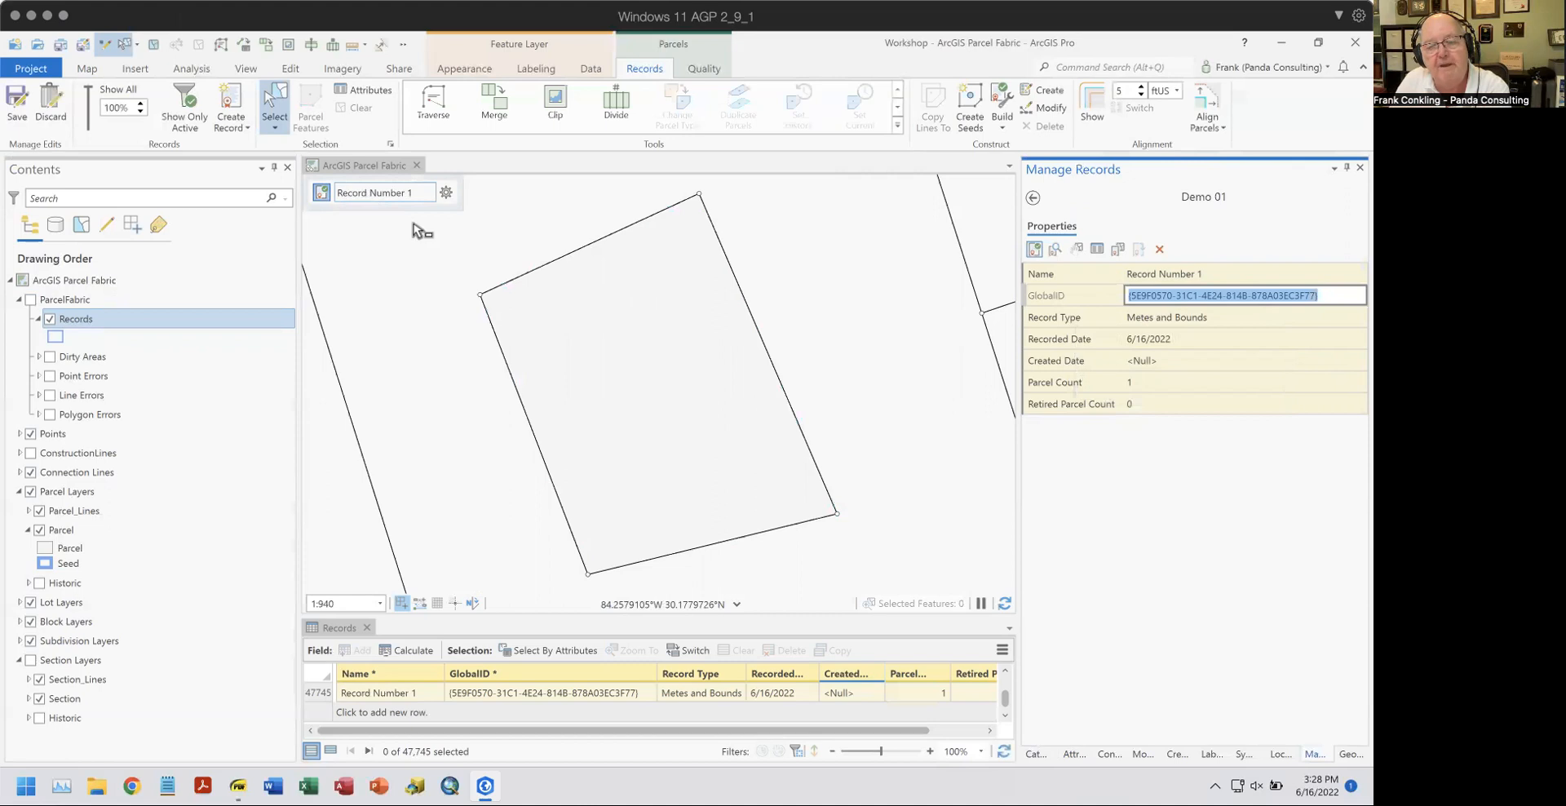
# Review the editable Name and Record Type properties of the record, and return to the records overview.
pyautogui.click(1211, 274)
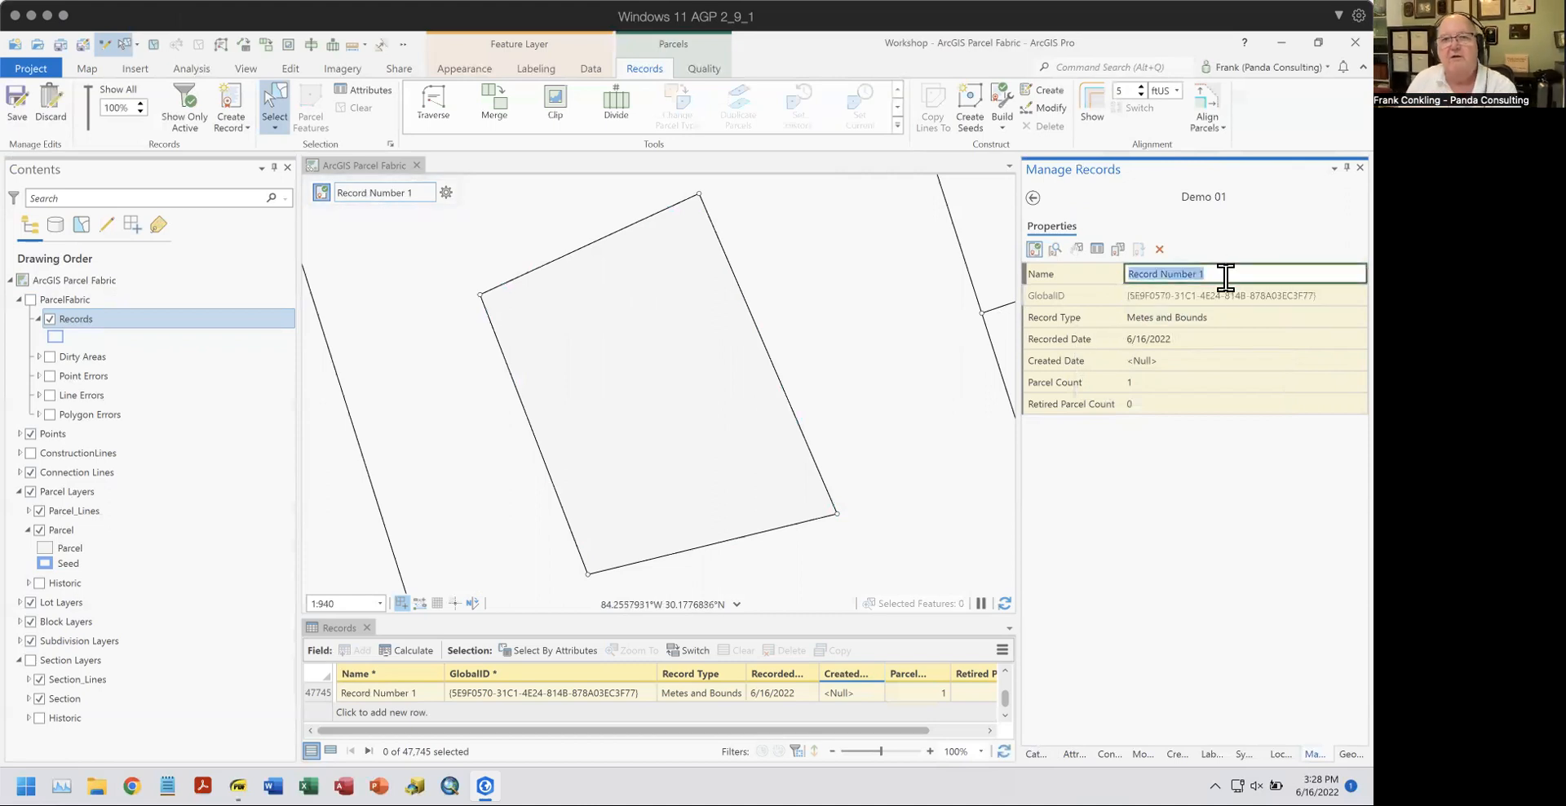
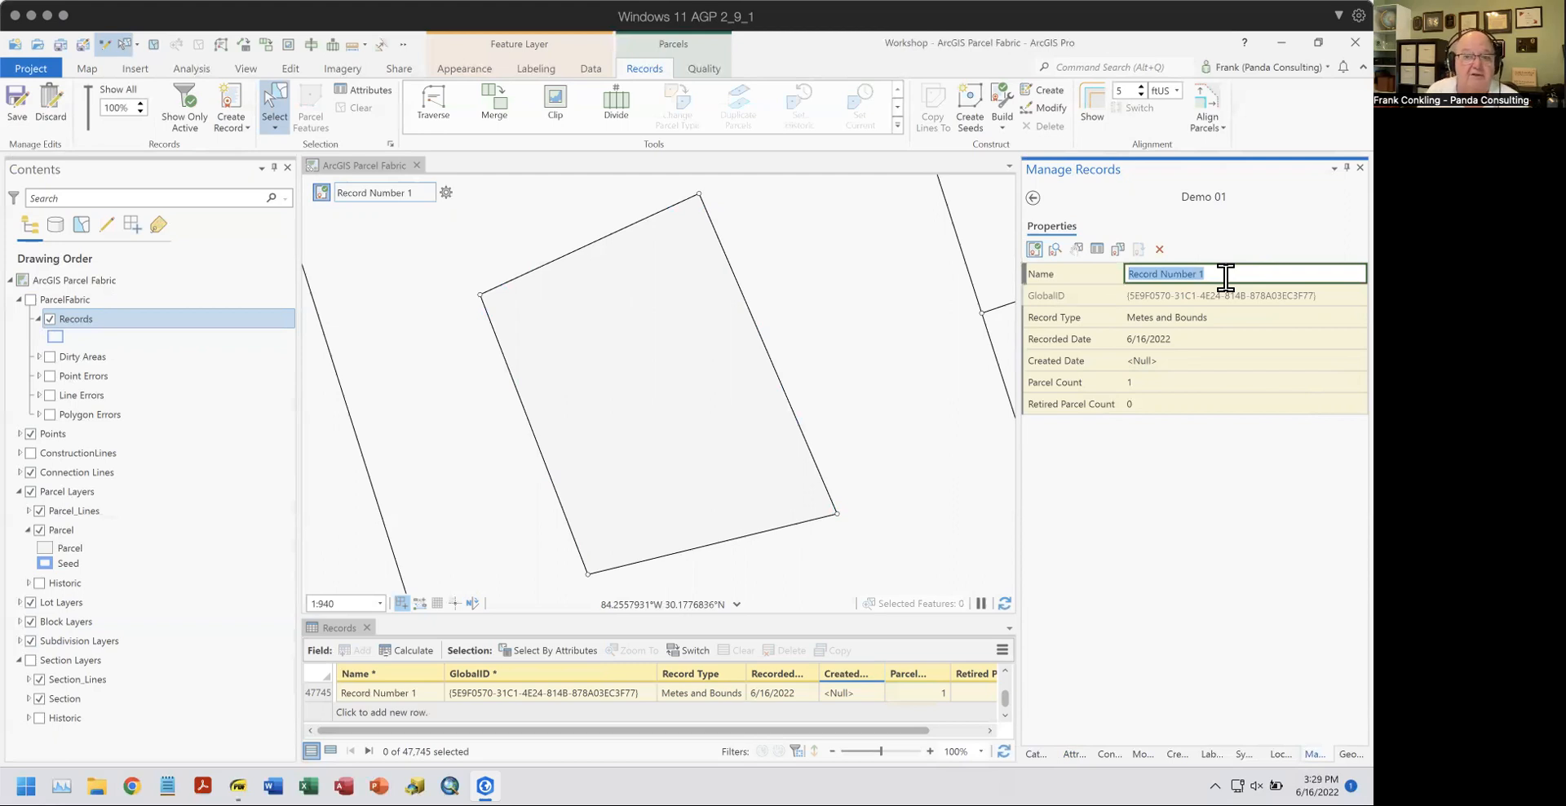
pyautogui.click(1235, 317)
pyautogui.click(1238, 323)
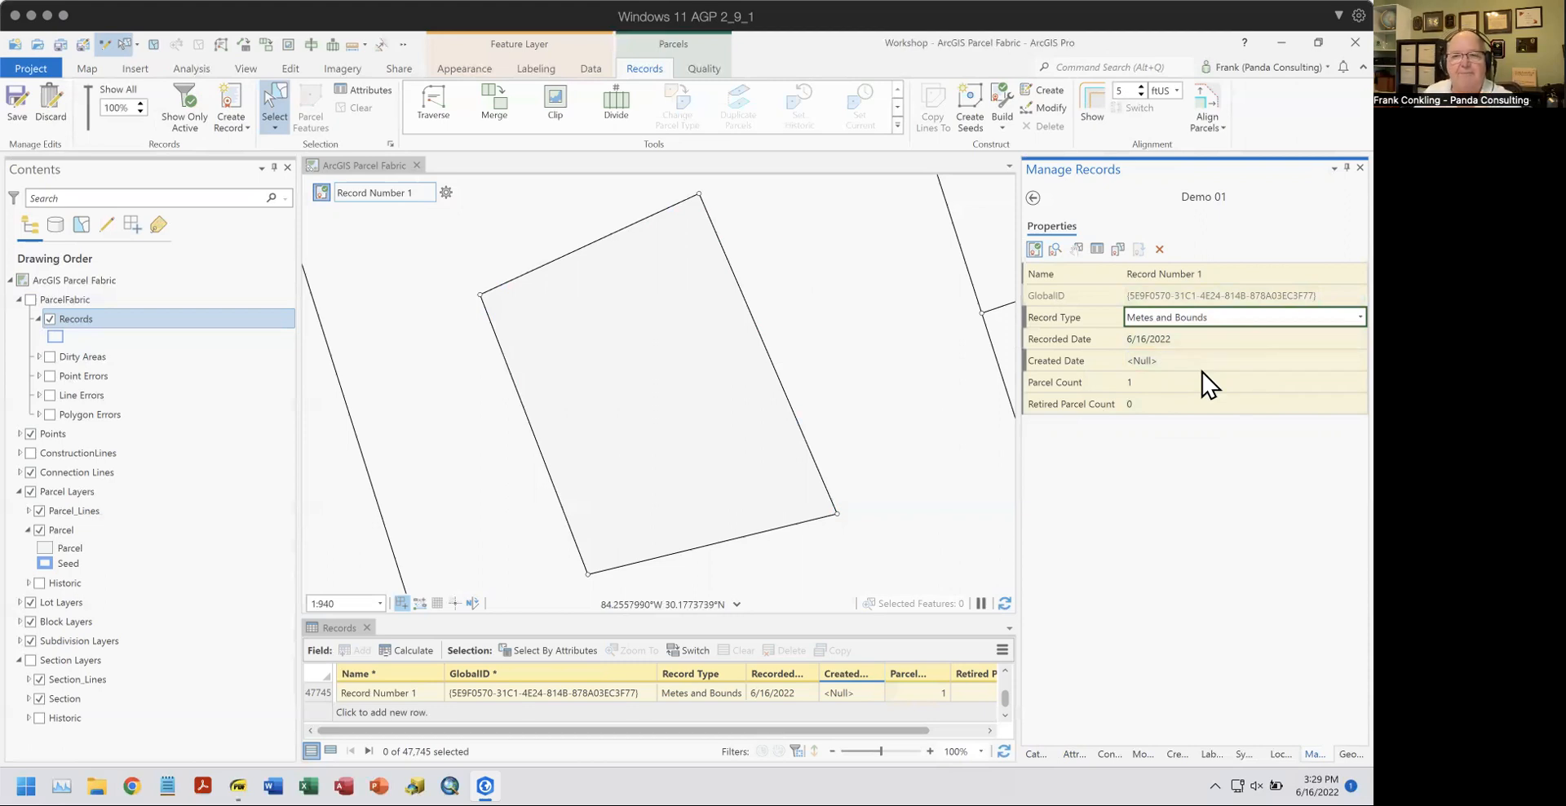
pyautogui.click(1033, 198)
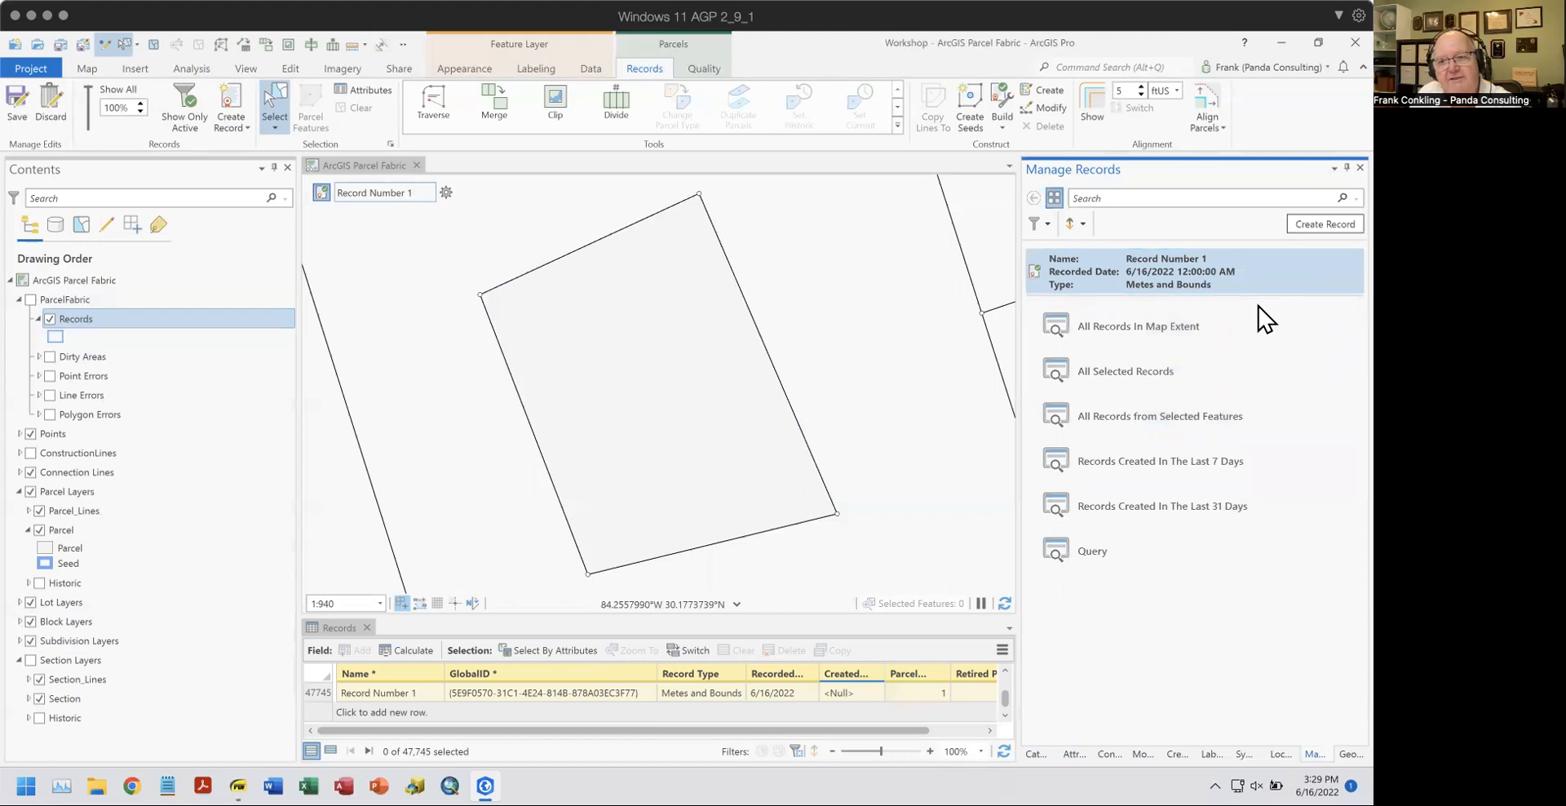
# List all records in a wider map extent around the parcel and browse through them.
pyautogui.scroll(-4, 883, 308)
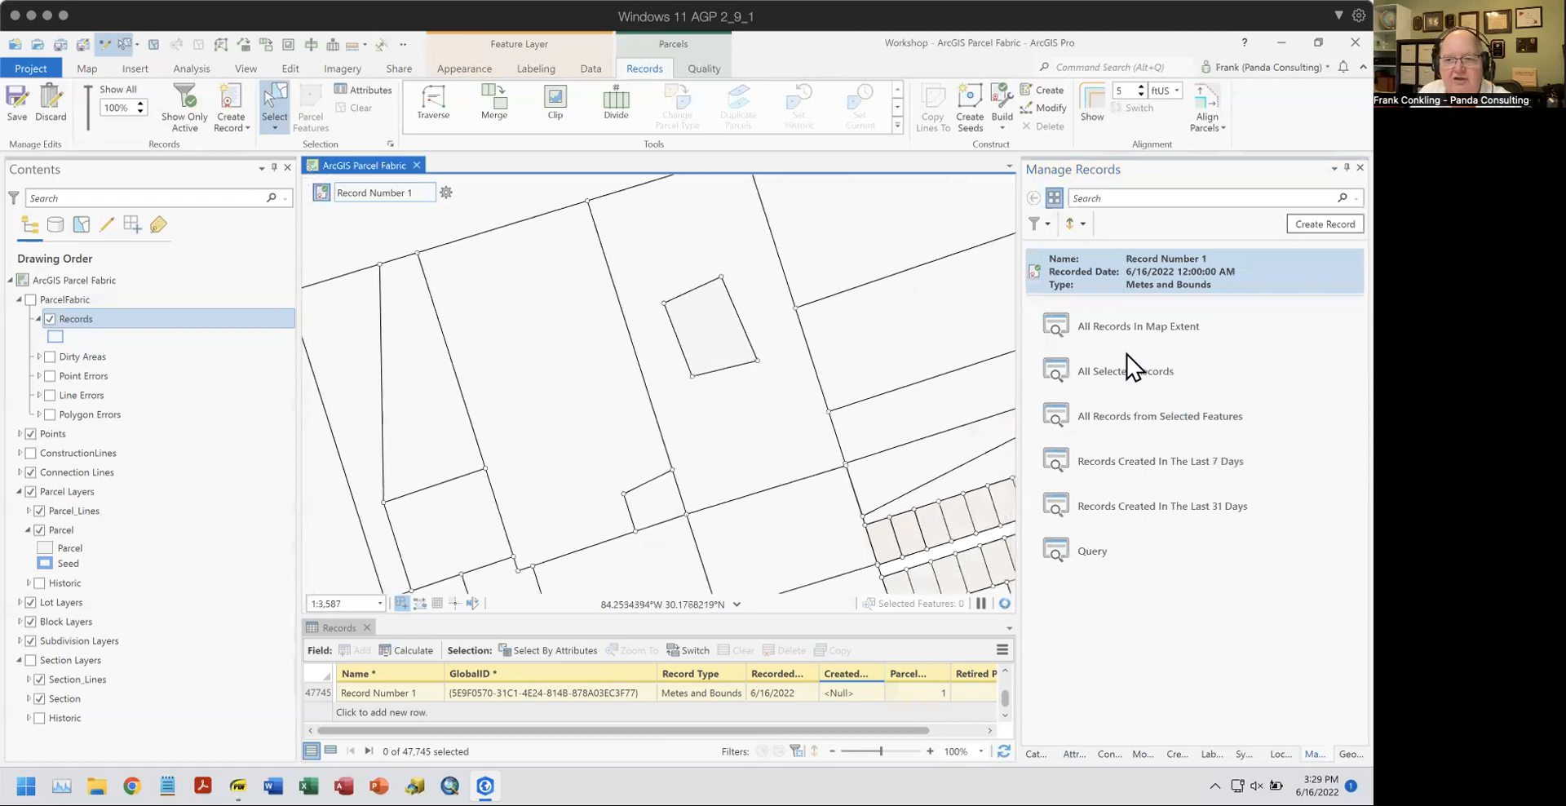
pyautogui.click(1131, 330)
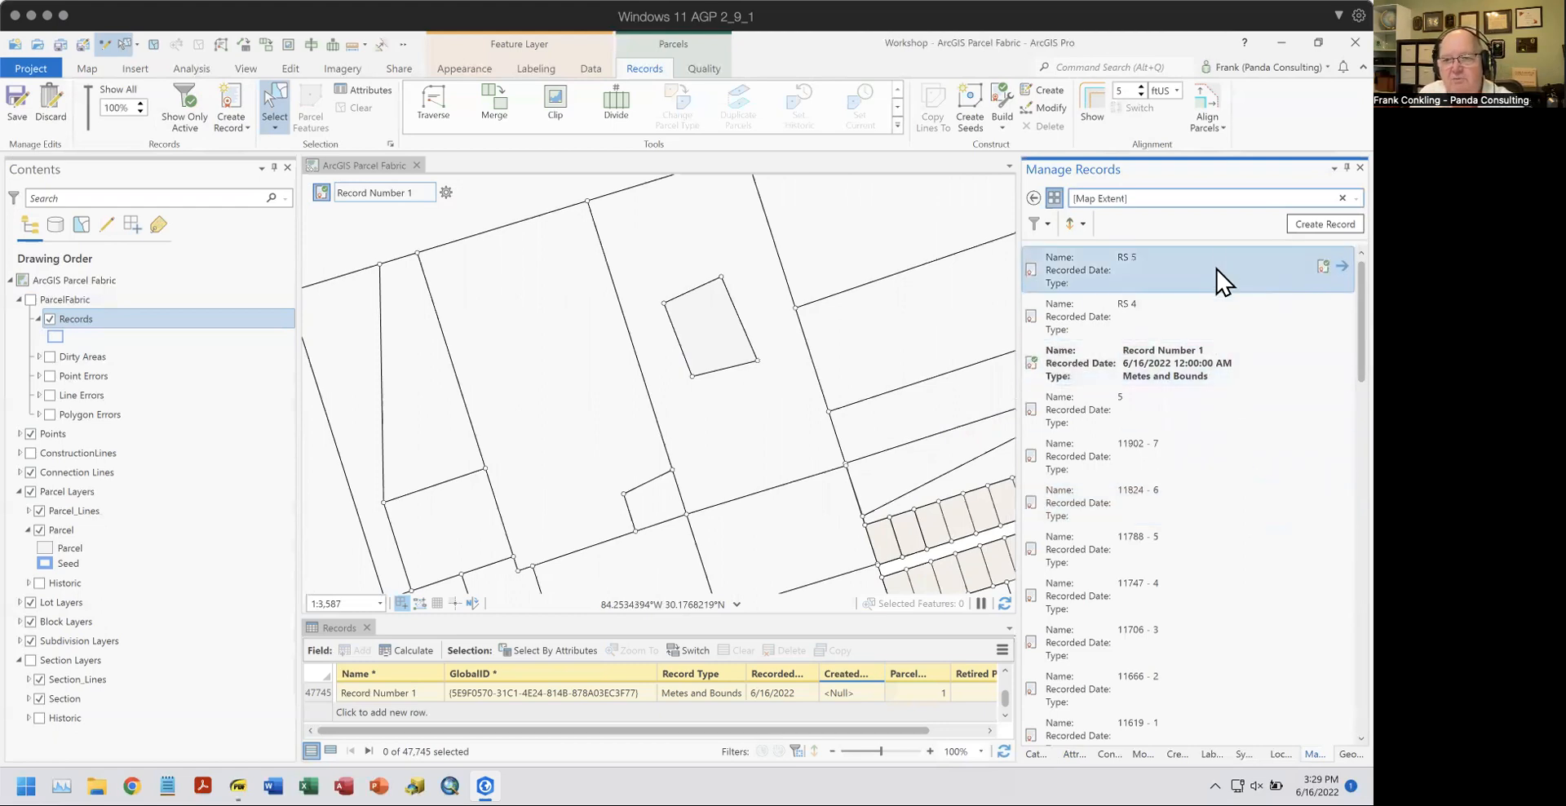
pyautogui.scroll(-10, 1282, 534)
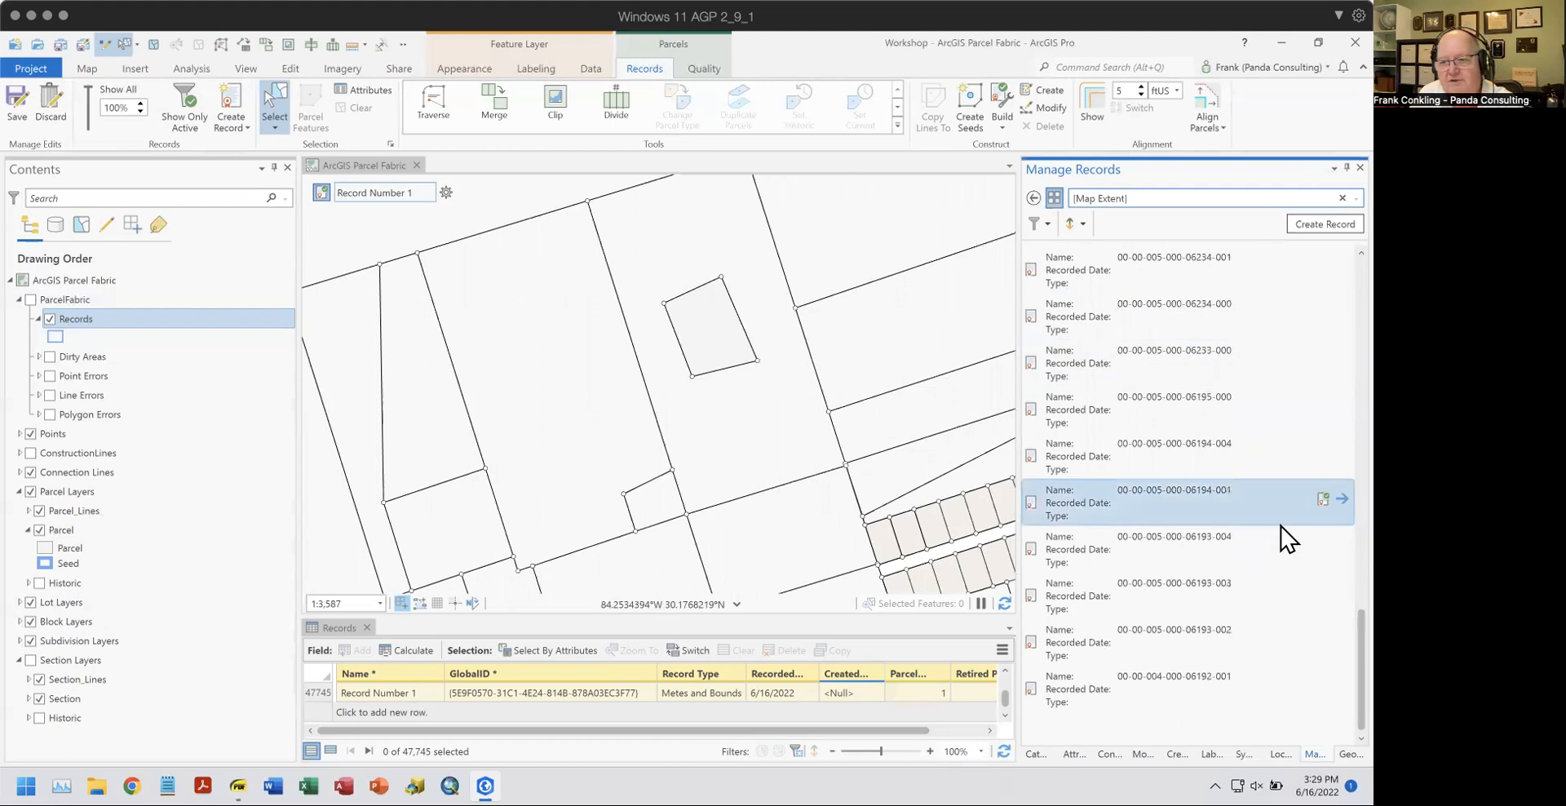
pyautogui.scroll(-3, 1273, 571)
pyautogui.scroll(3, 1196, 372)
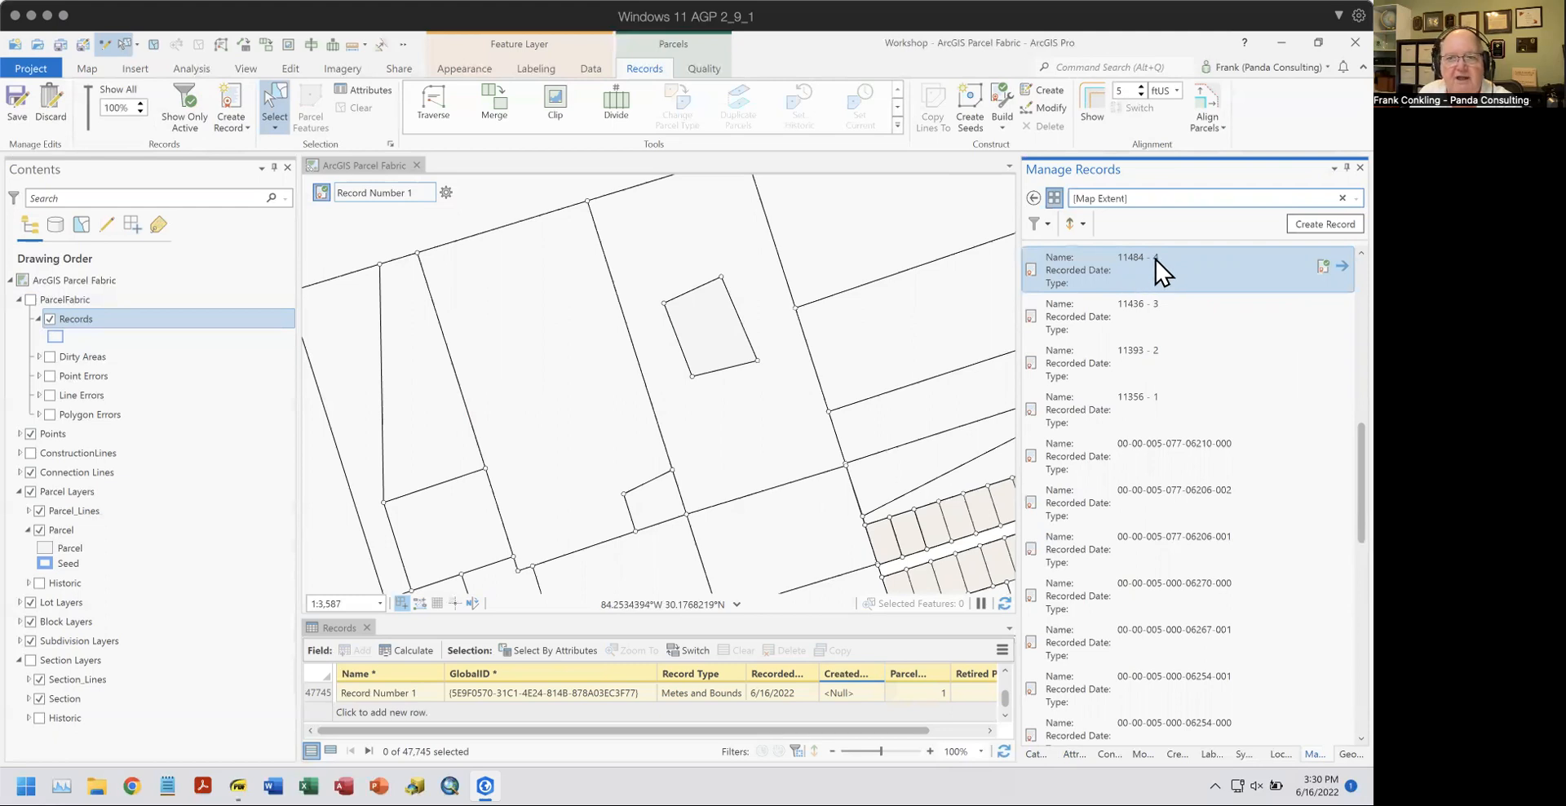
# Select the features belonging to record 11484 - 4, and replace that selection with the features of record RS 4.
pyautogui.rightClick(1090, 282)
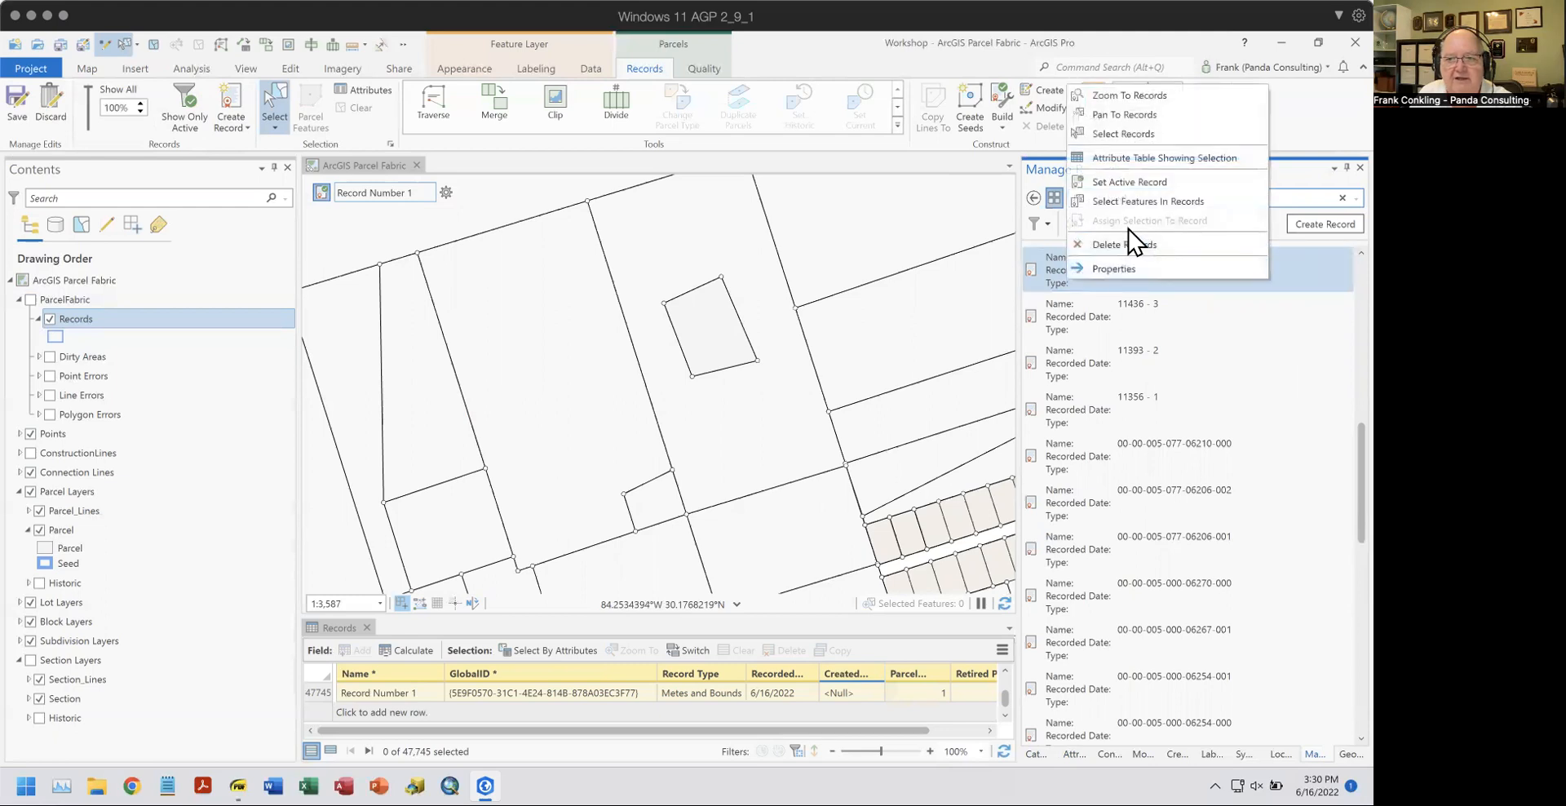
pyautogui.click(1127, 203)
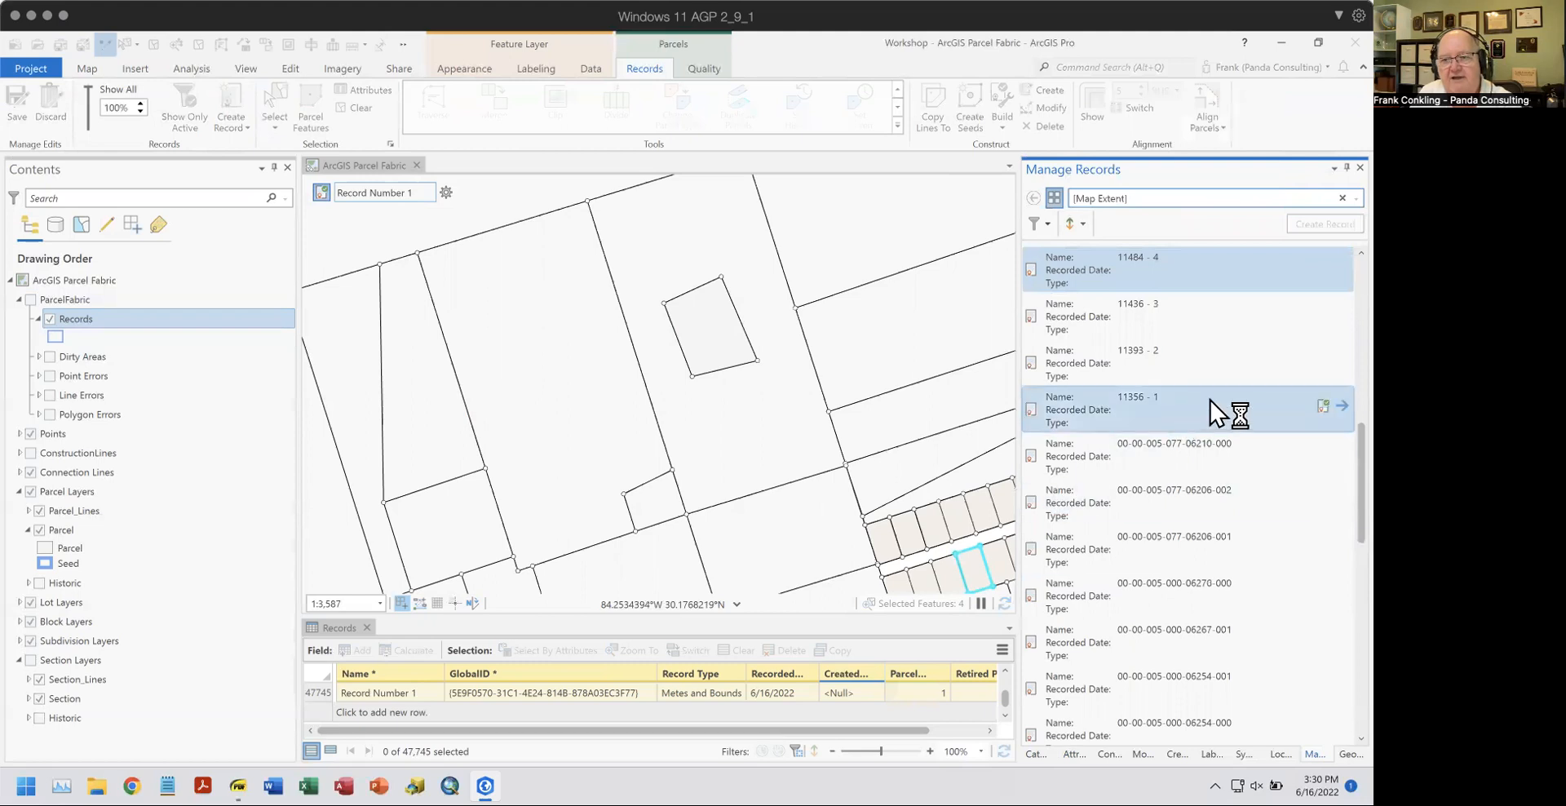
pyautogui.scroll(5, 1211, 412)
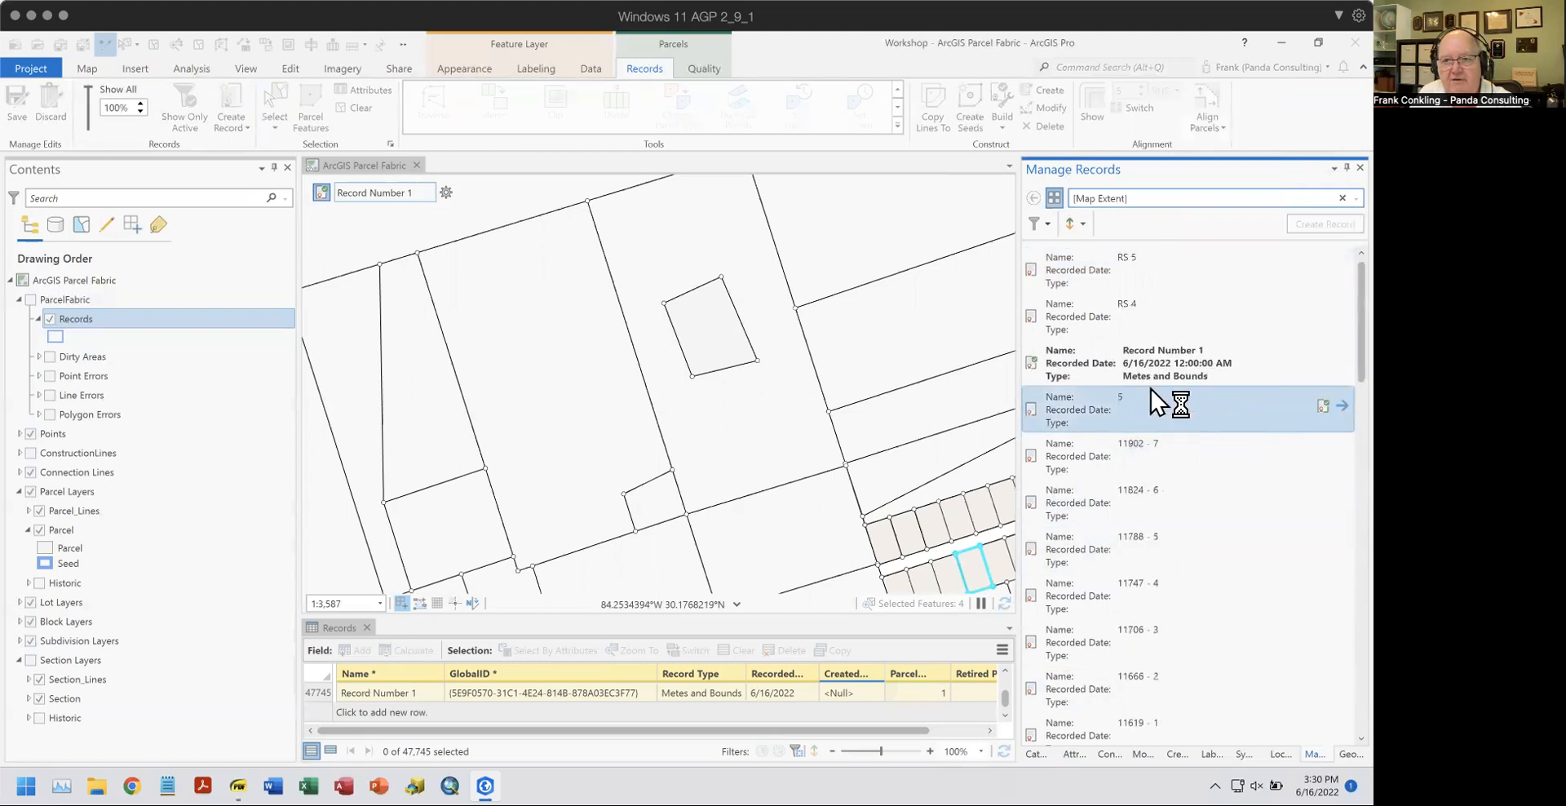
pyautogui.rightClick(1128, 322)
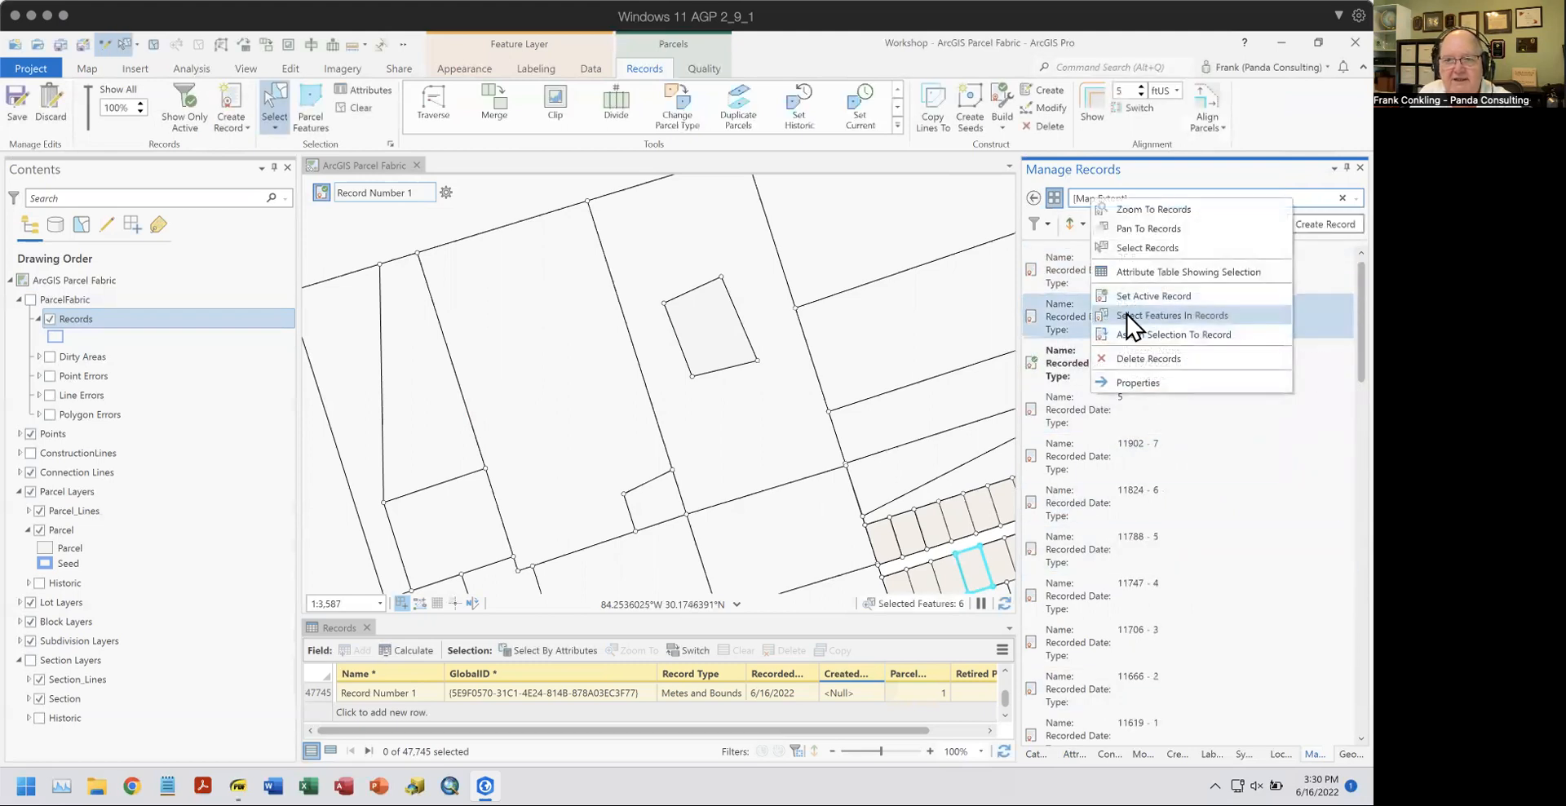
pyautogui.click(1128, 319)
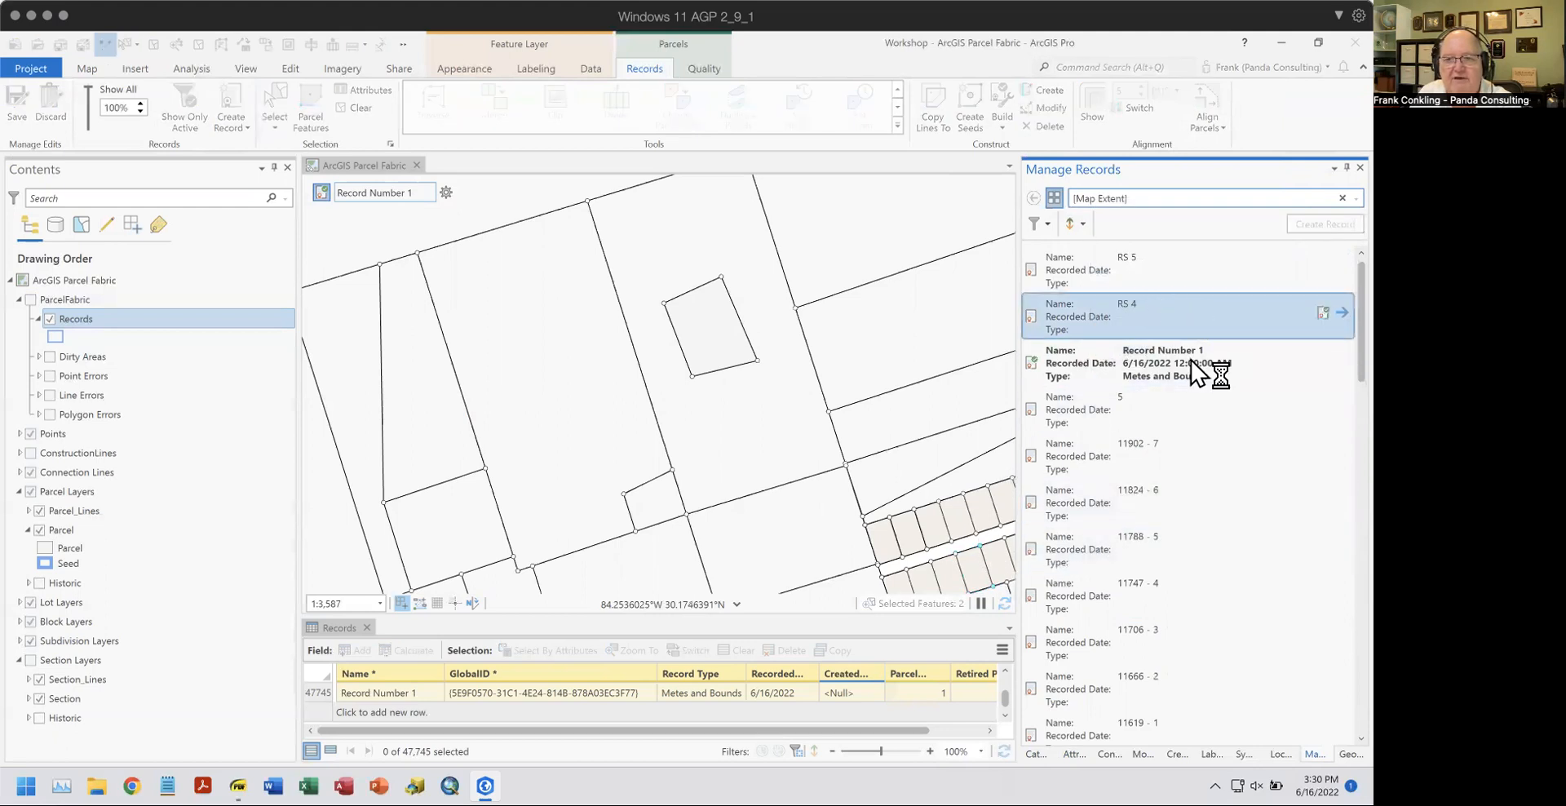
pyautogui.scroll(-5, 1213, 450)
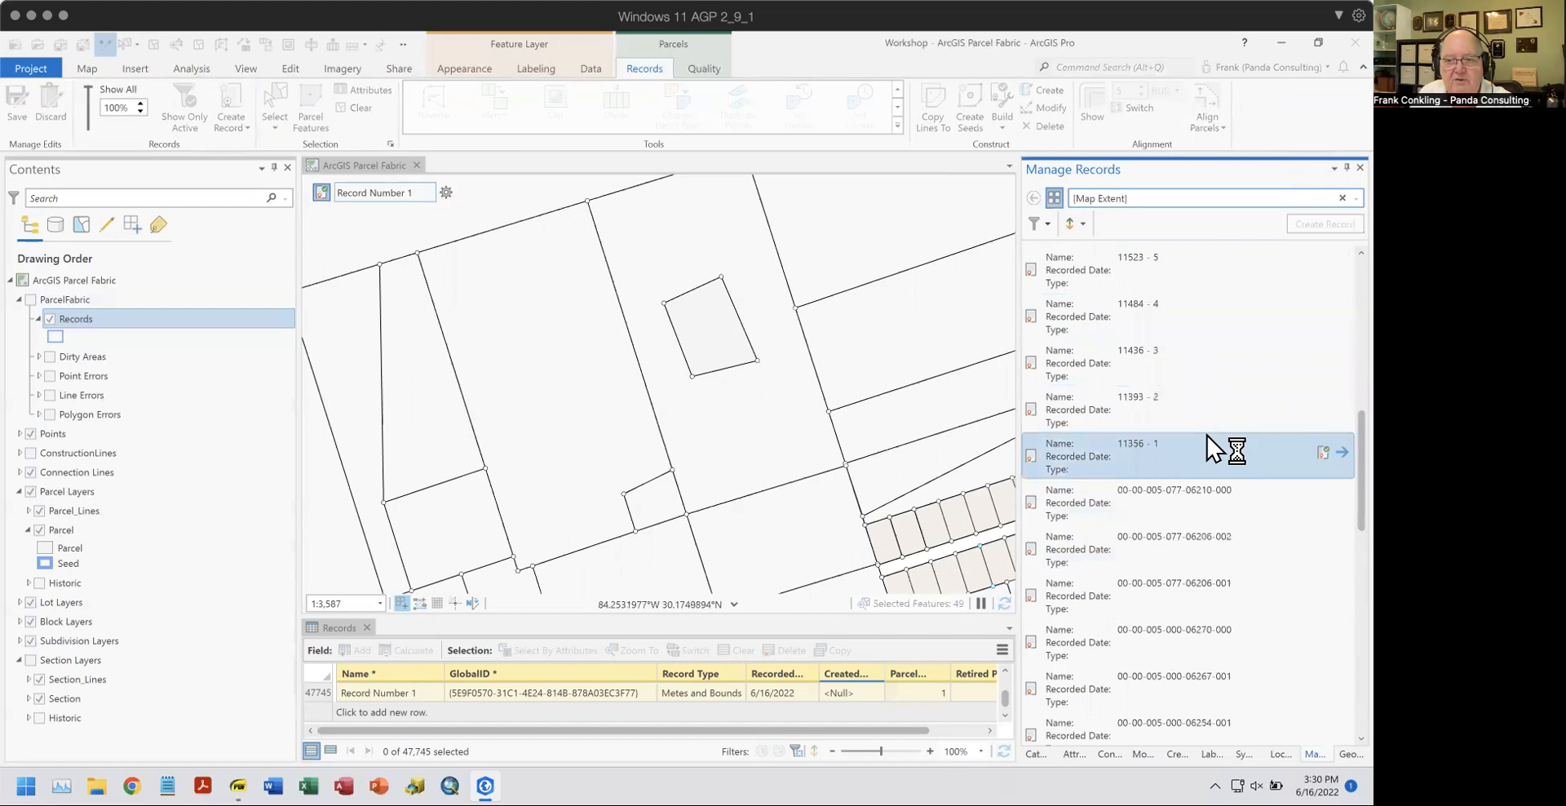
pyautogui.scroll(-3, 1191, 408)
pyautogui.rightClick(1167, 367)
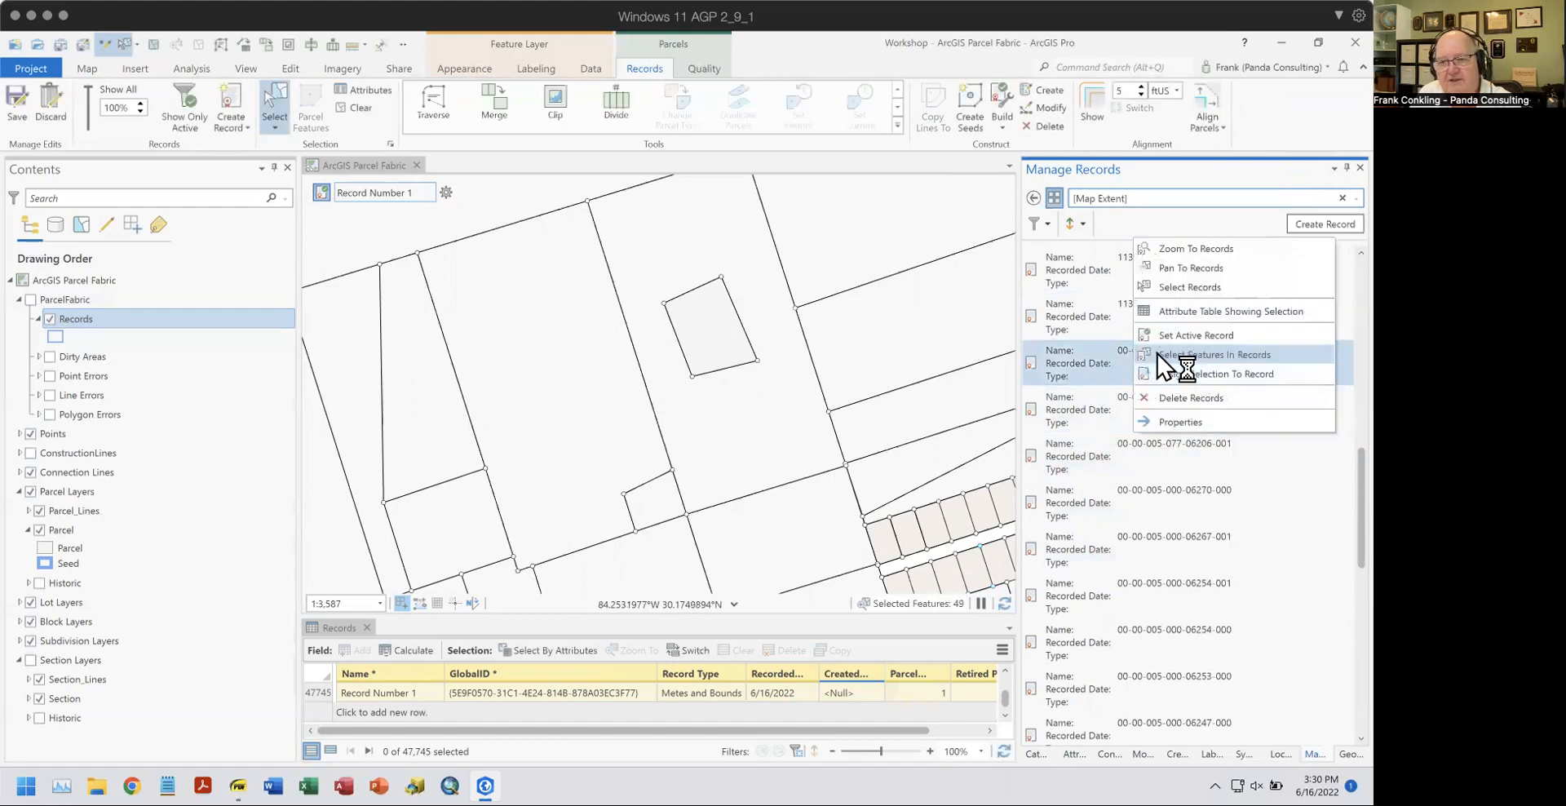
pyautogui.click(1191, 355)
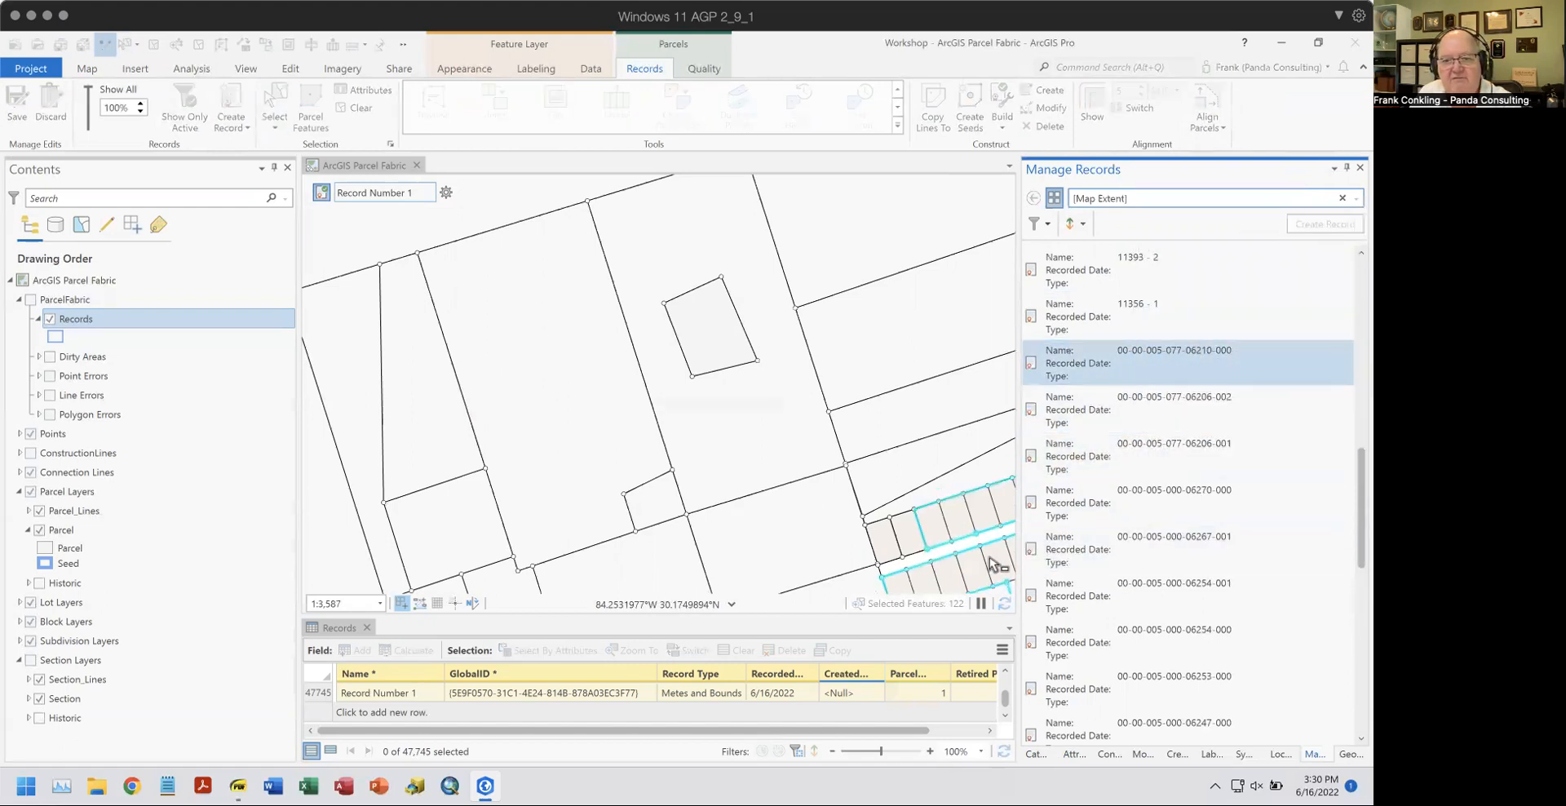
pyautogui.moveTo(1197, 369)
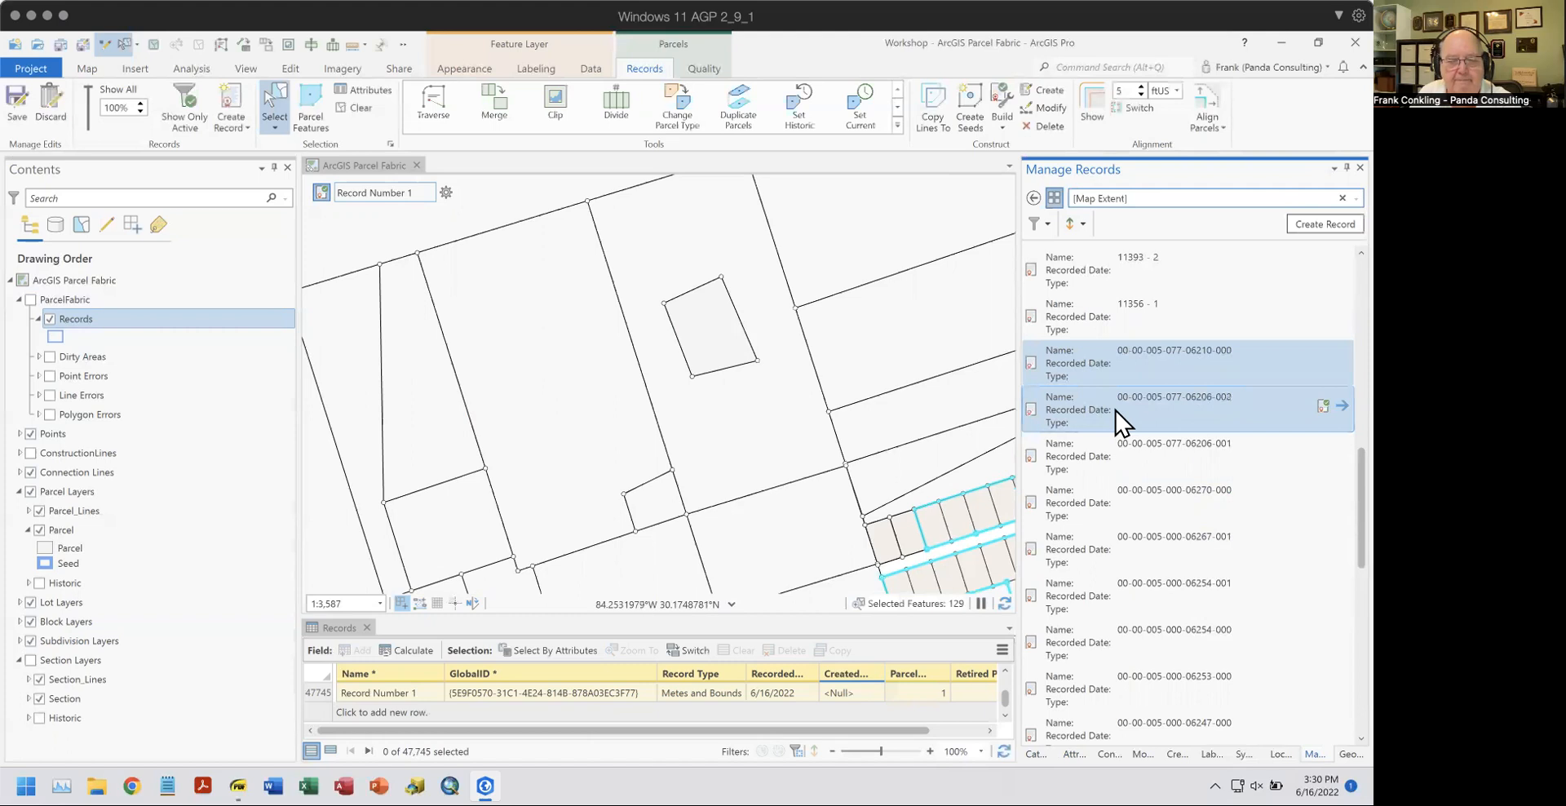
pyautogui.click(1034, 198)
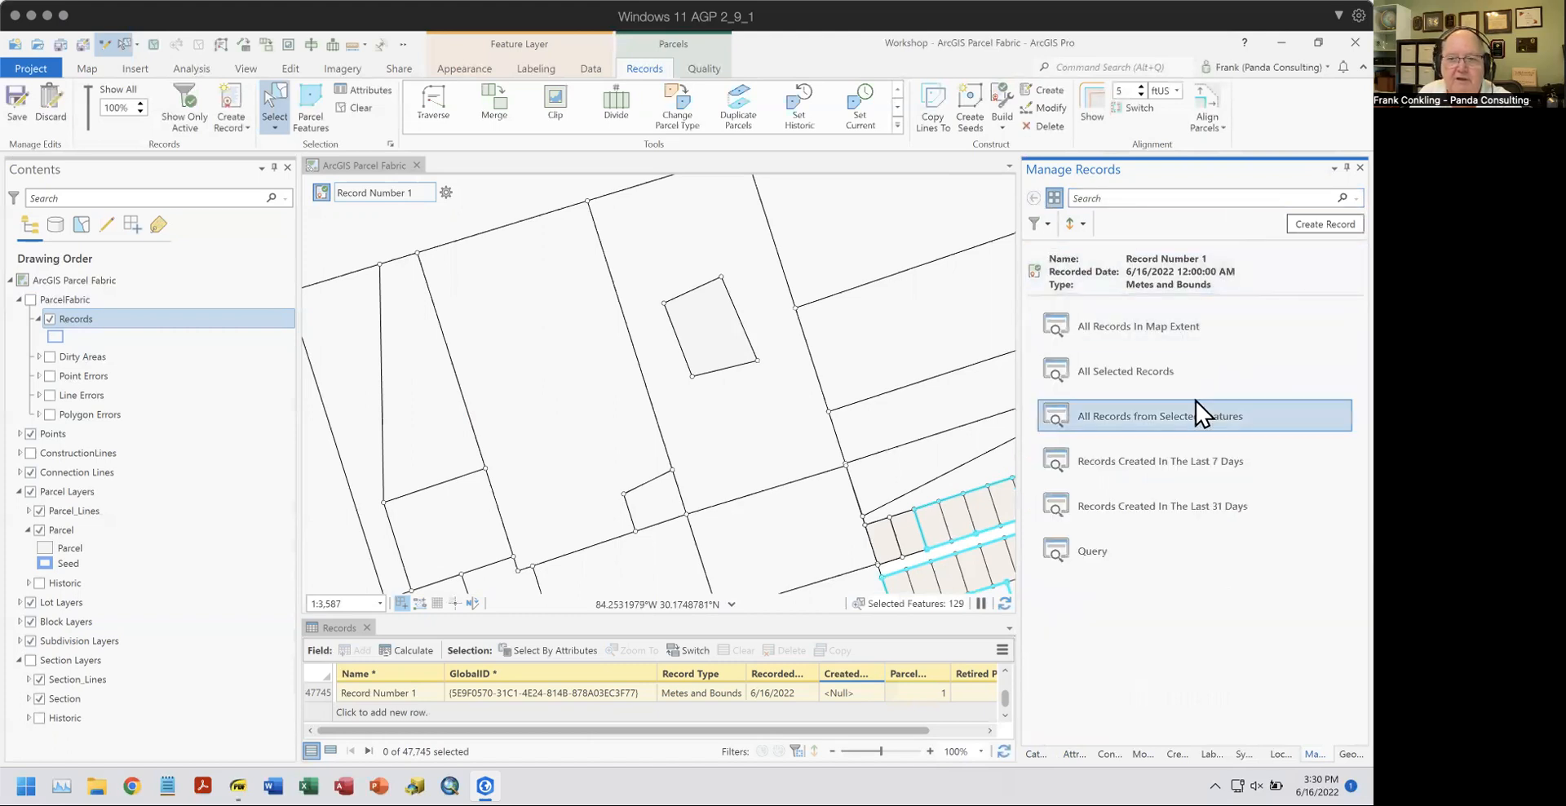
pyautogui.click(357, 108)
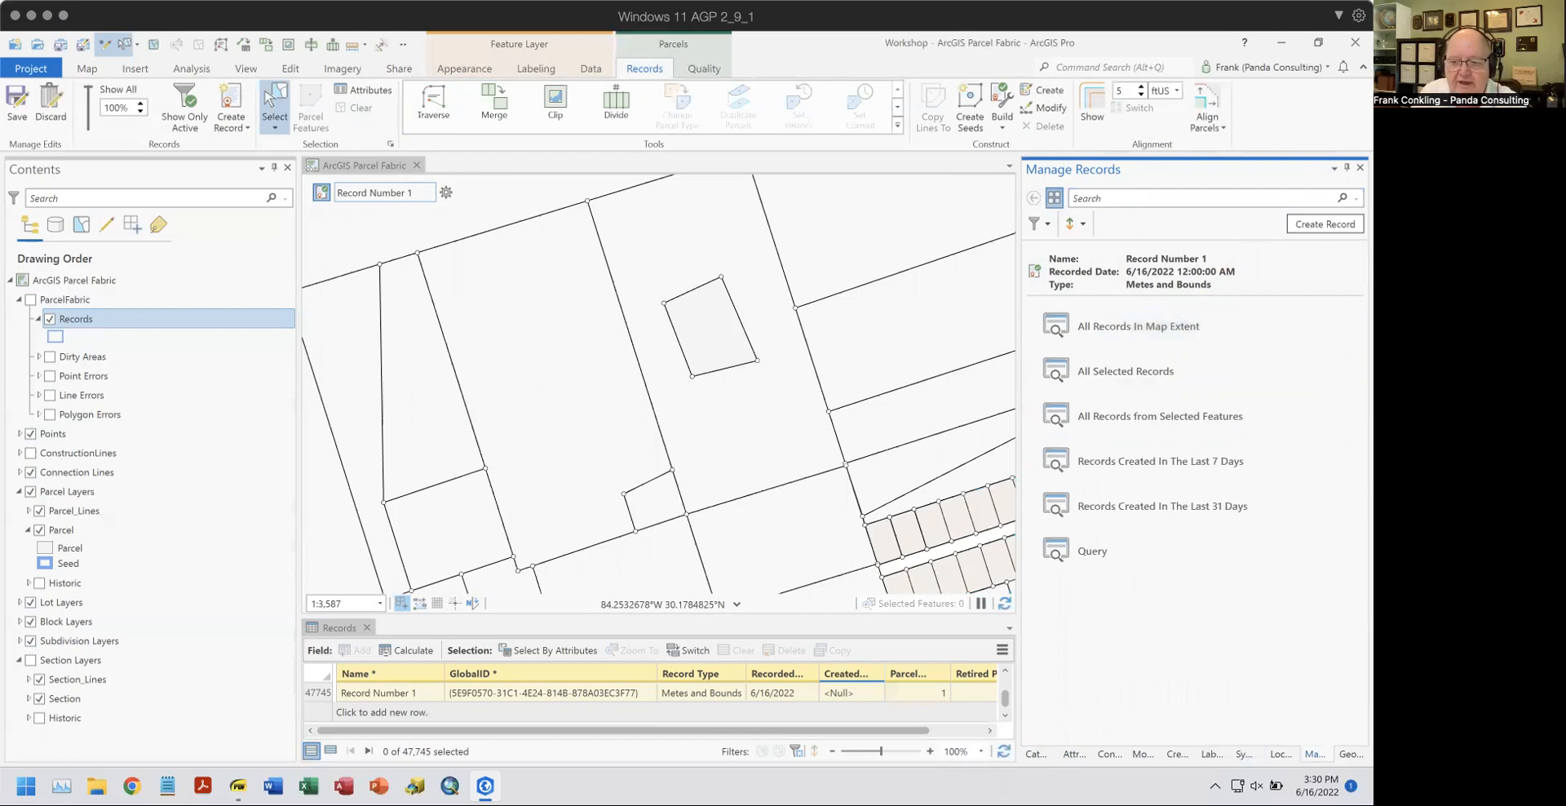
# Set the Locate layer search to the PARCEL_ID field of the Parcel layer, and return to the records overview.
pyautogui.click(1282, 753)
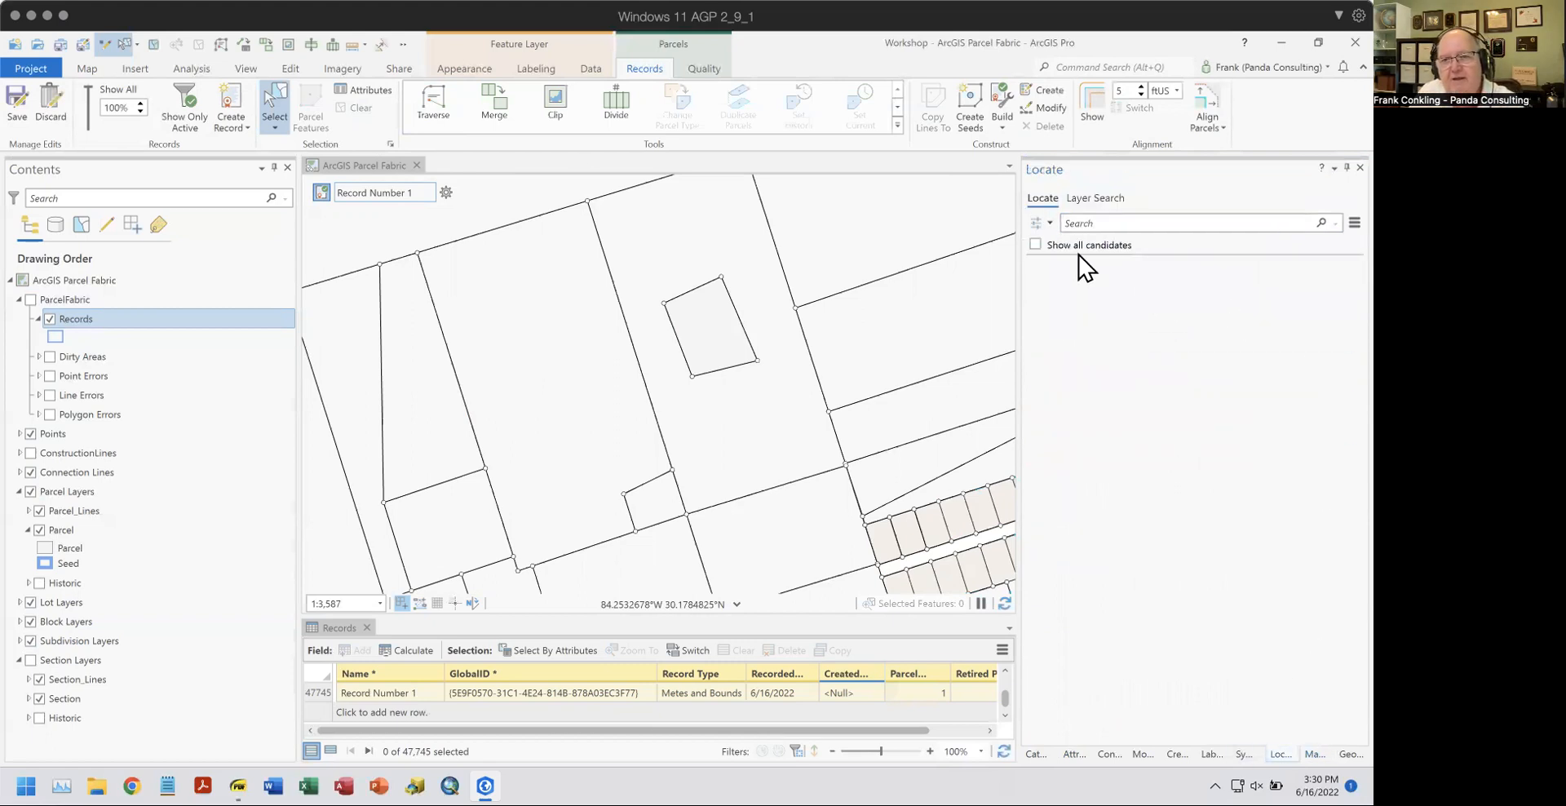
pyautogui.click(1048, 225)
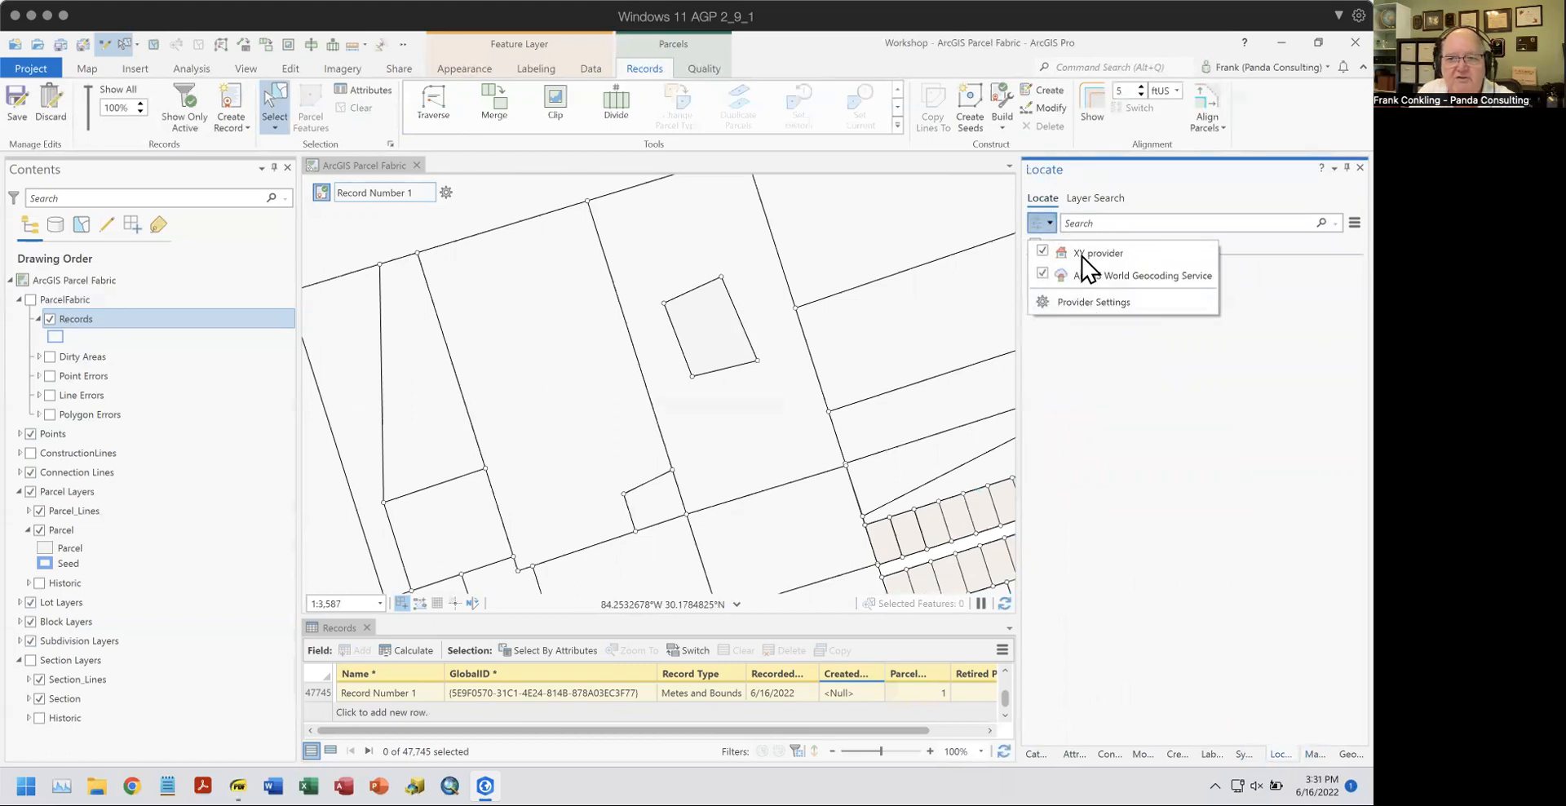
pyautogui.click(1095, 200)
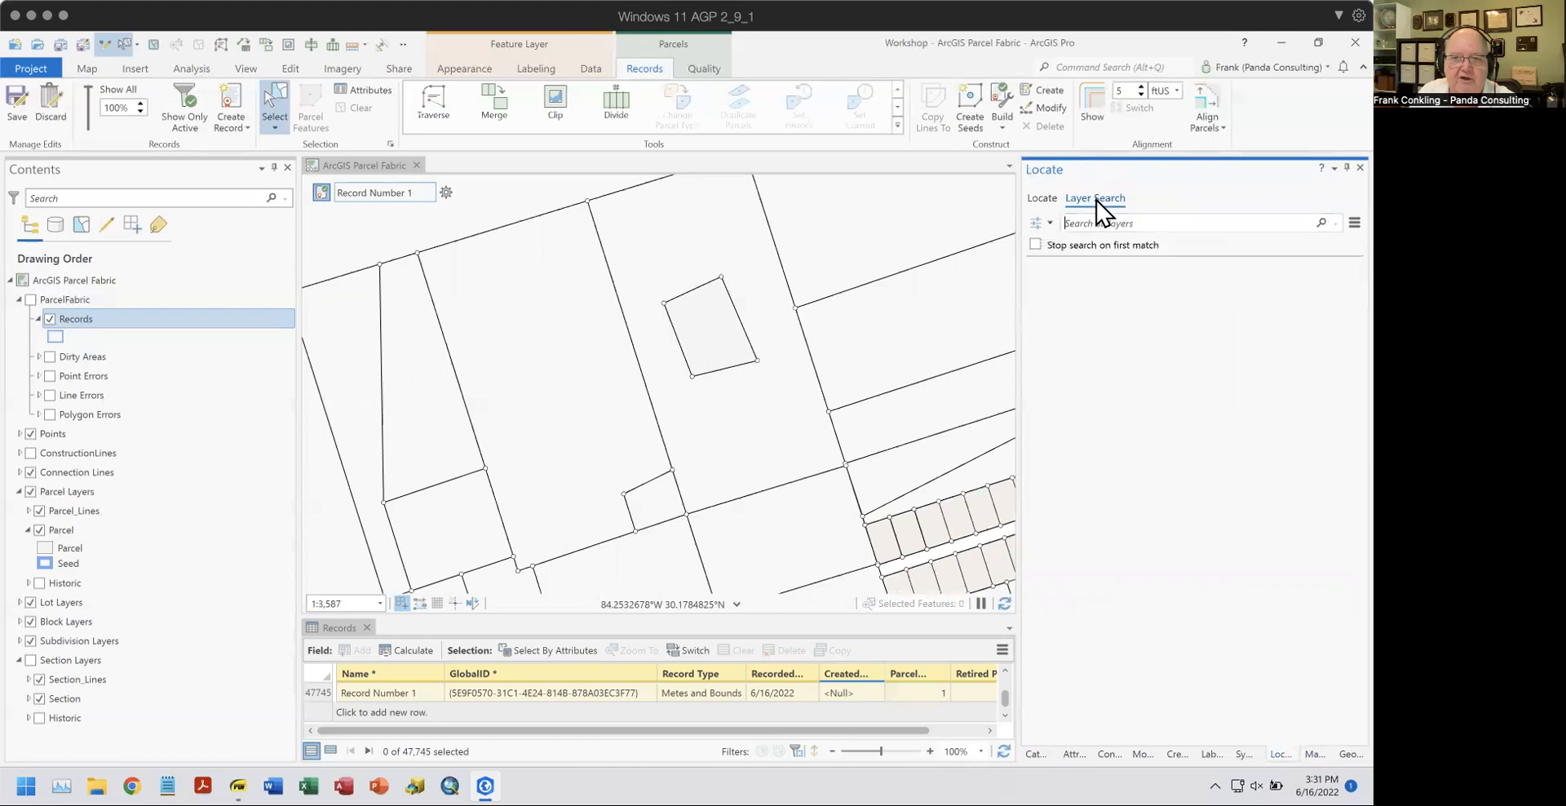
pyautogui.click(1047, 222)
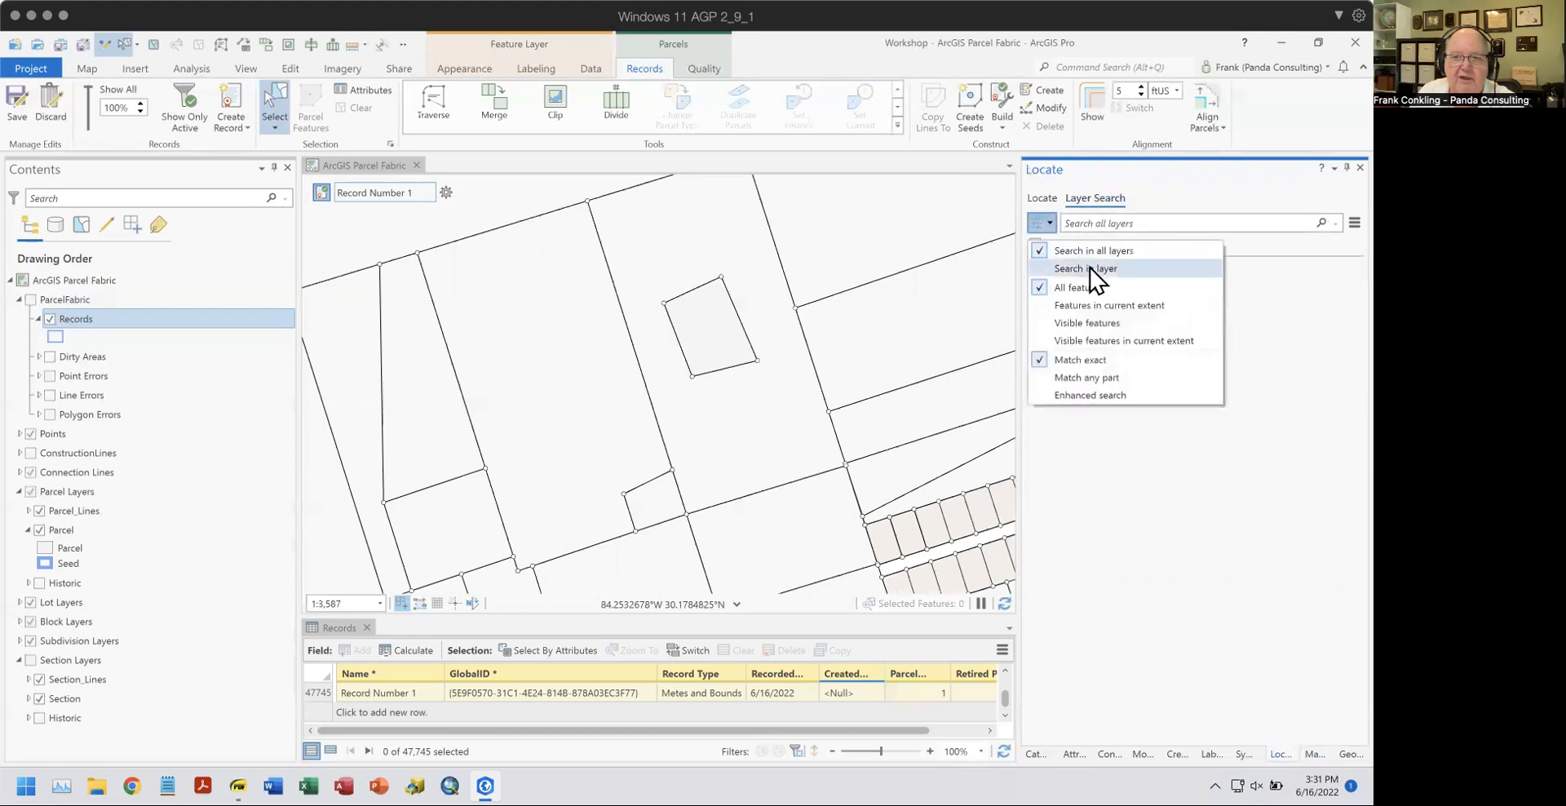
pyautogui.click(1204, 268)
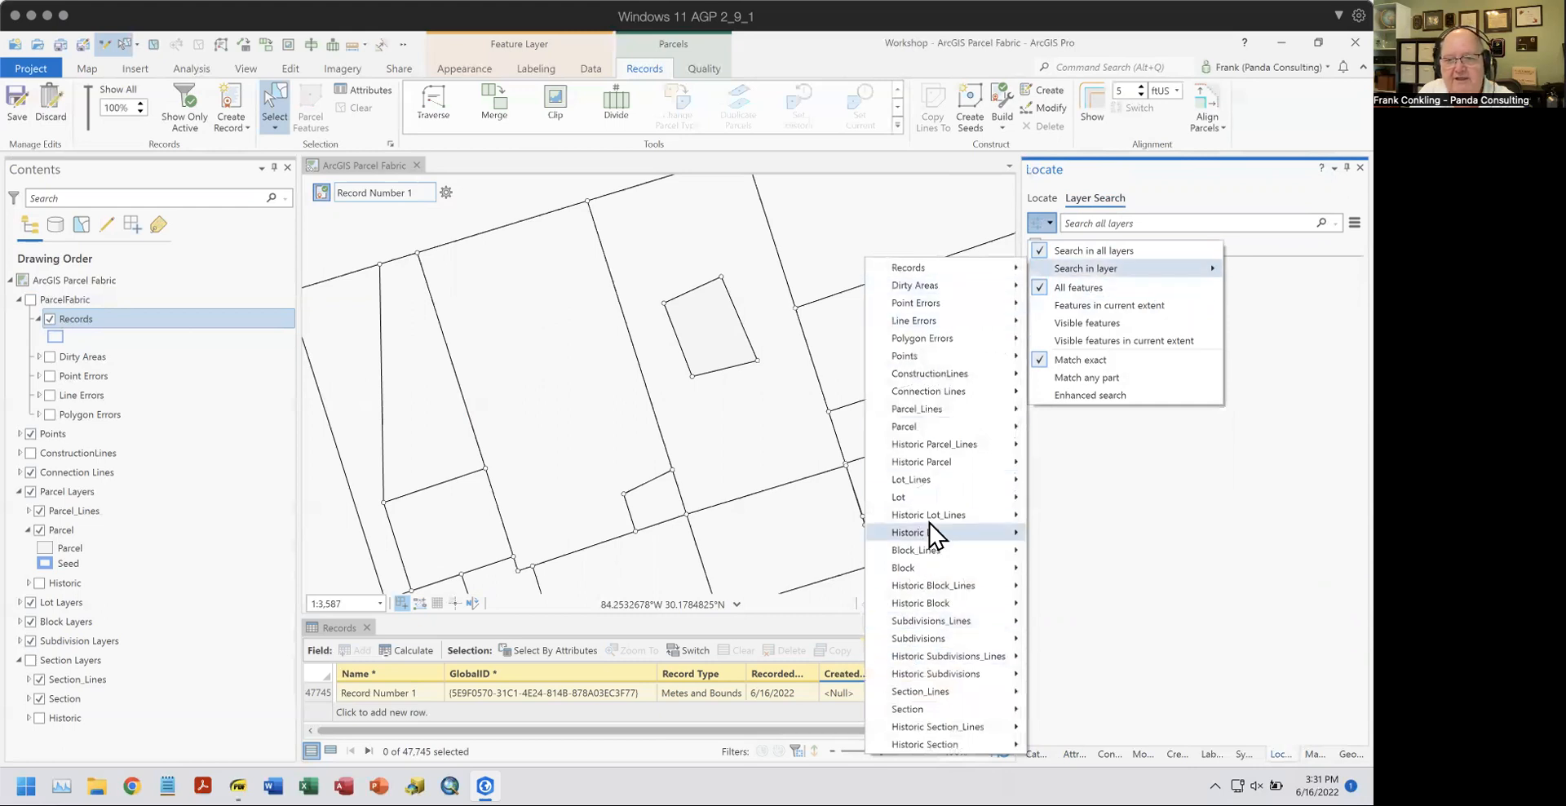
pyautogui.moveTo(913, 427)
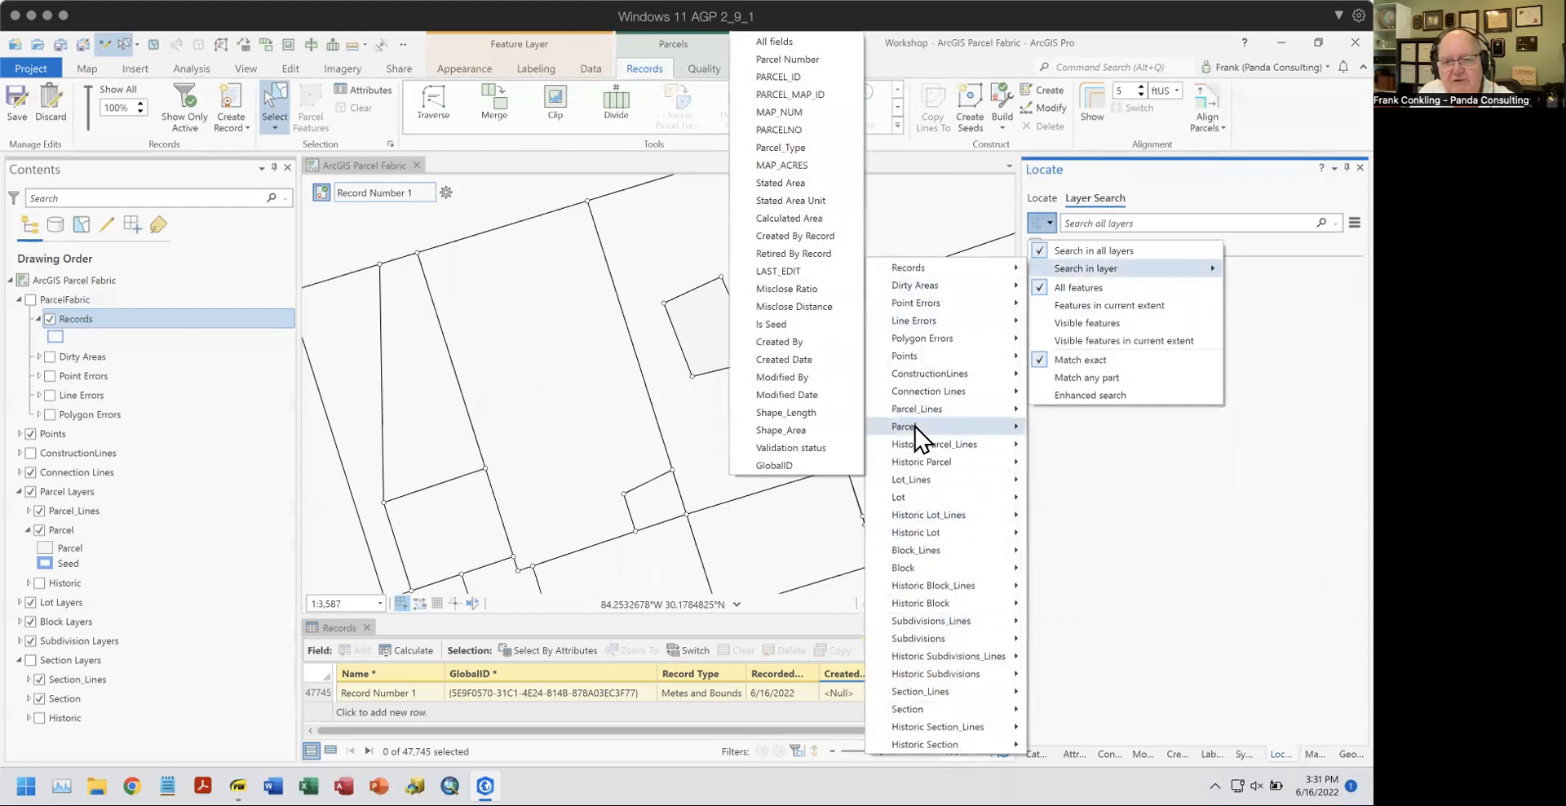
pyautogui.click(804, 77)
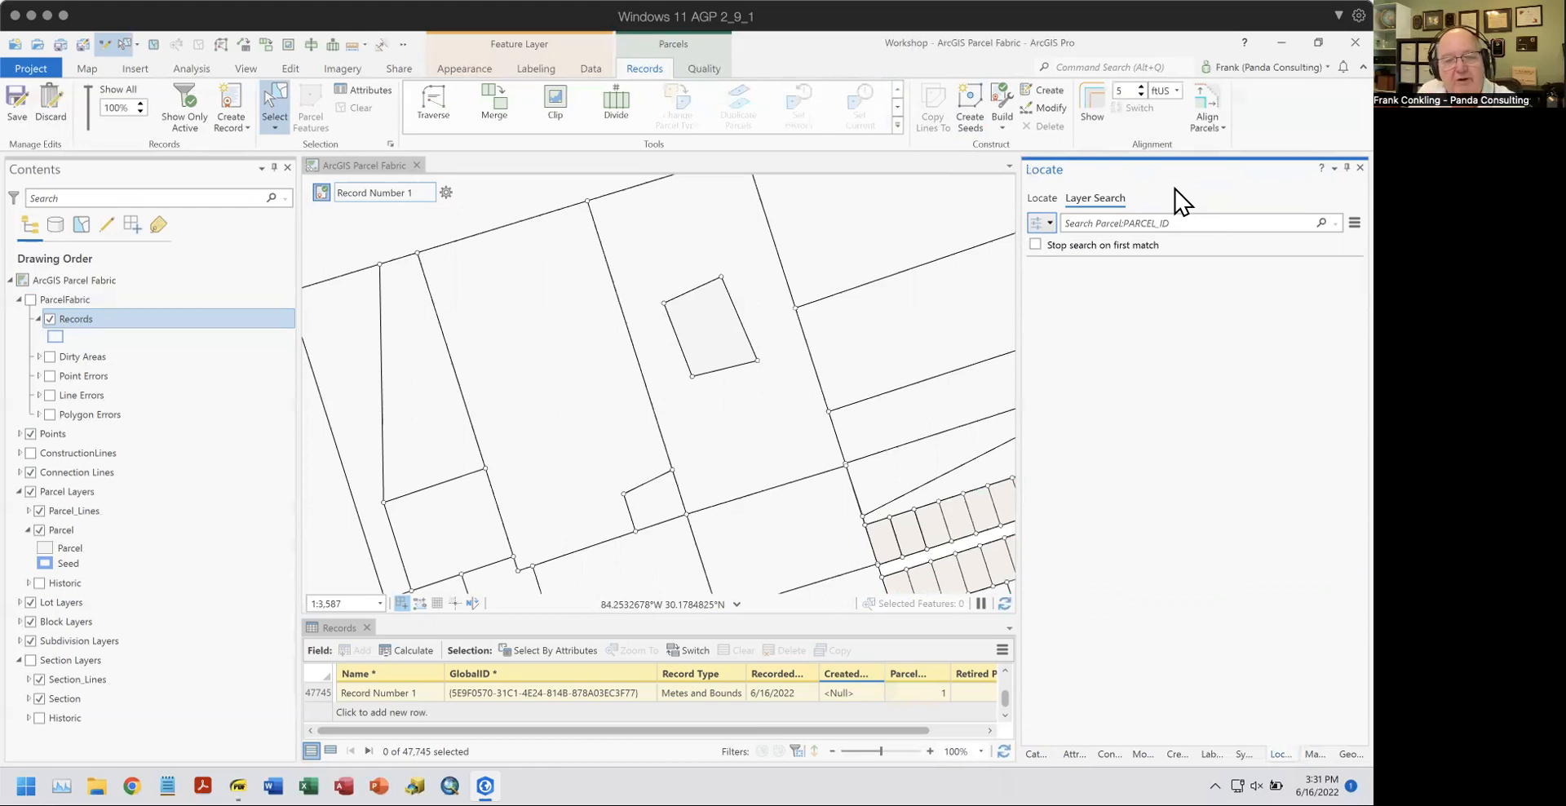
pyautogui.click(1315, 754)
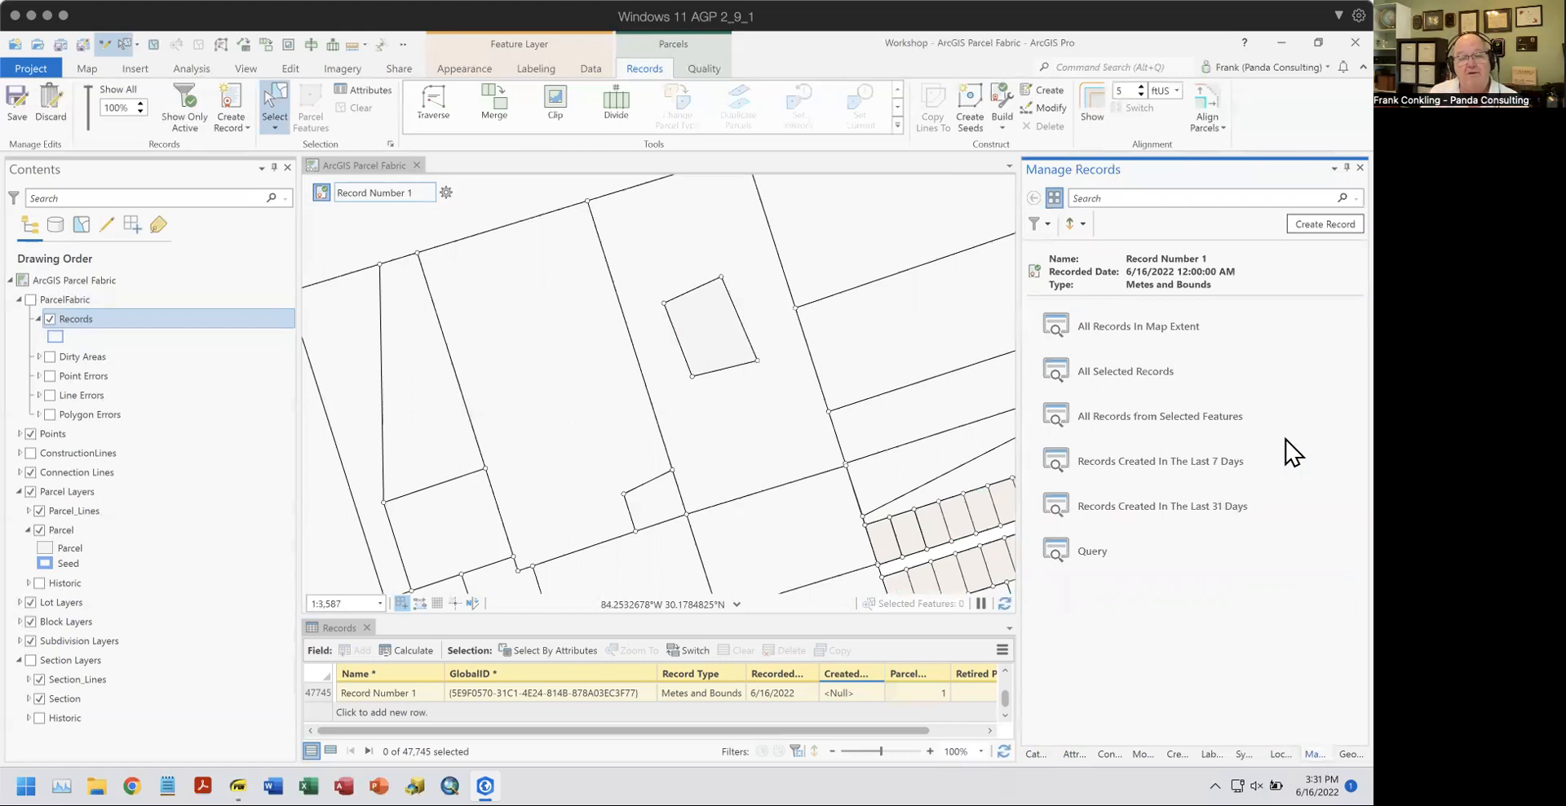
# Select a lot in the upper row of the subdivision, inspect its parcel and lot attributes, and clear the selection.
pyautogui.click(1124, 198)
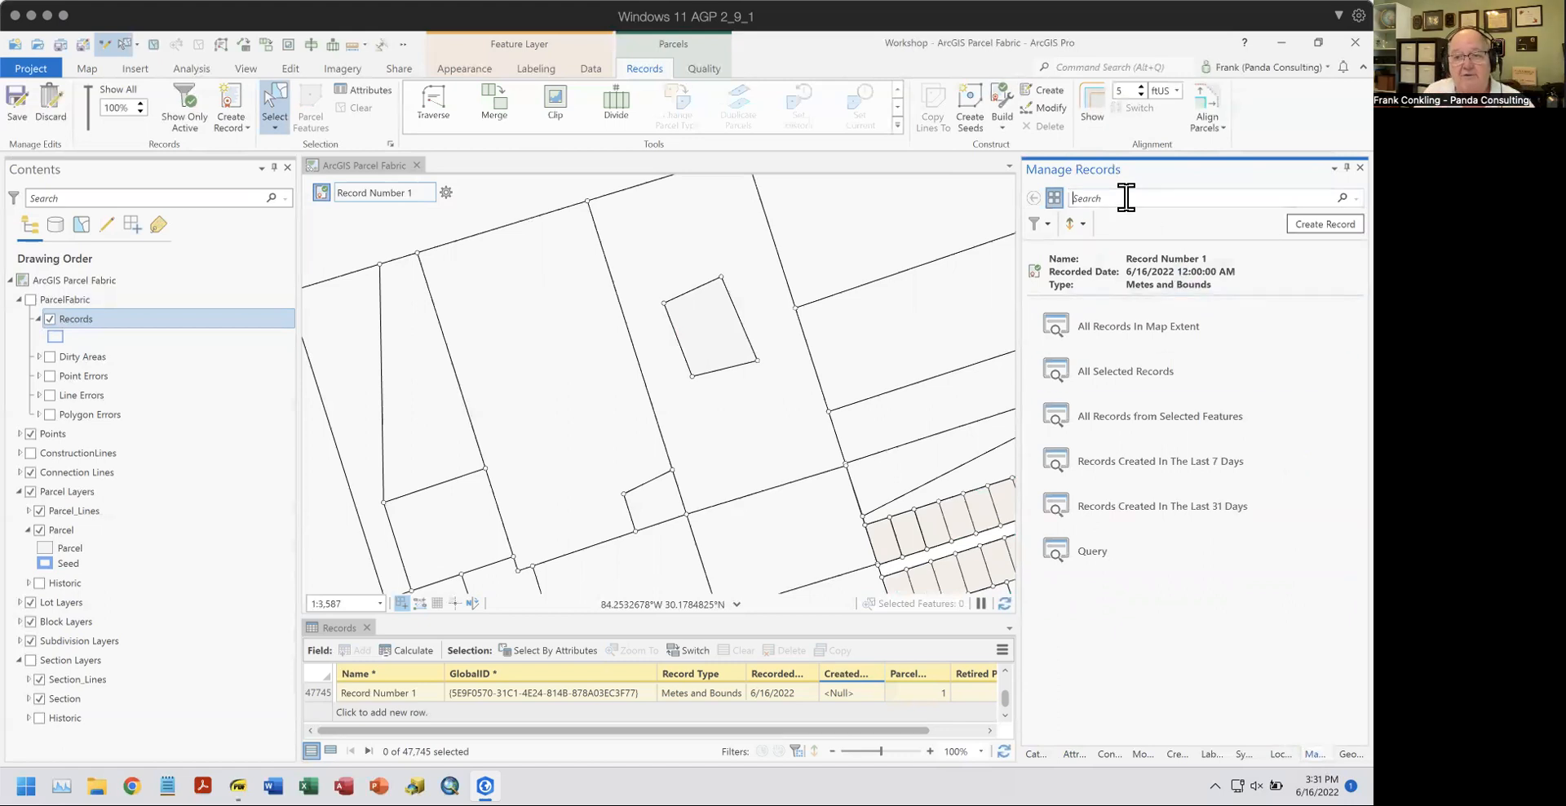
pyautogui.moveTo(922, 477); pyautogui.dragTo(469, 269)
pyautogui.moveTo(948, 397); pyautogui.dragTo(785, 344)
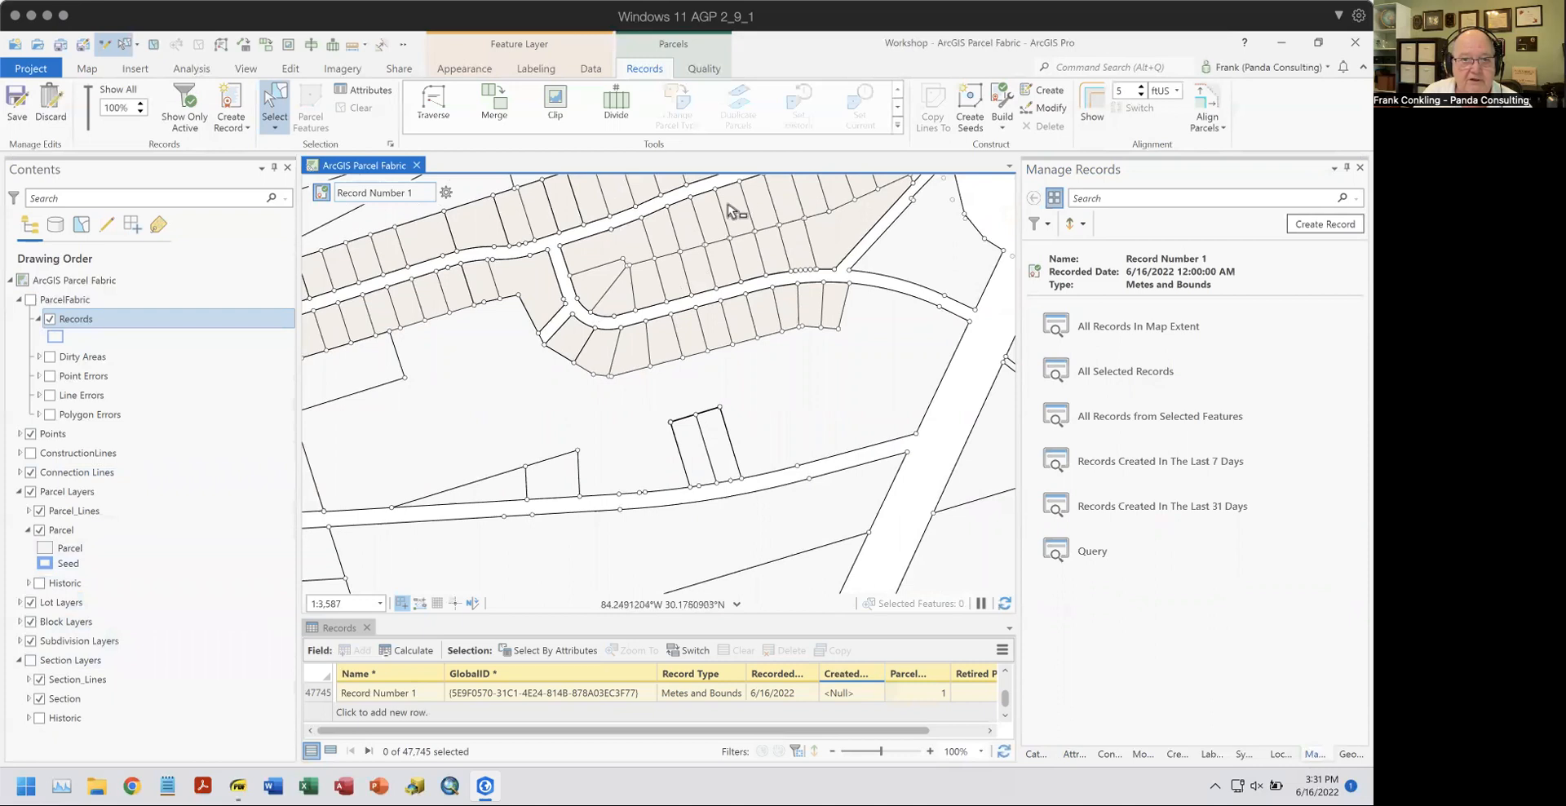
pyautogui.click(749, 217)
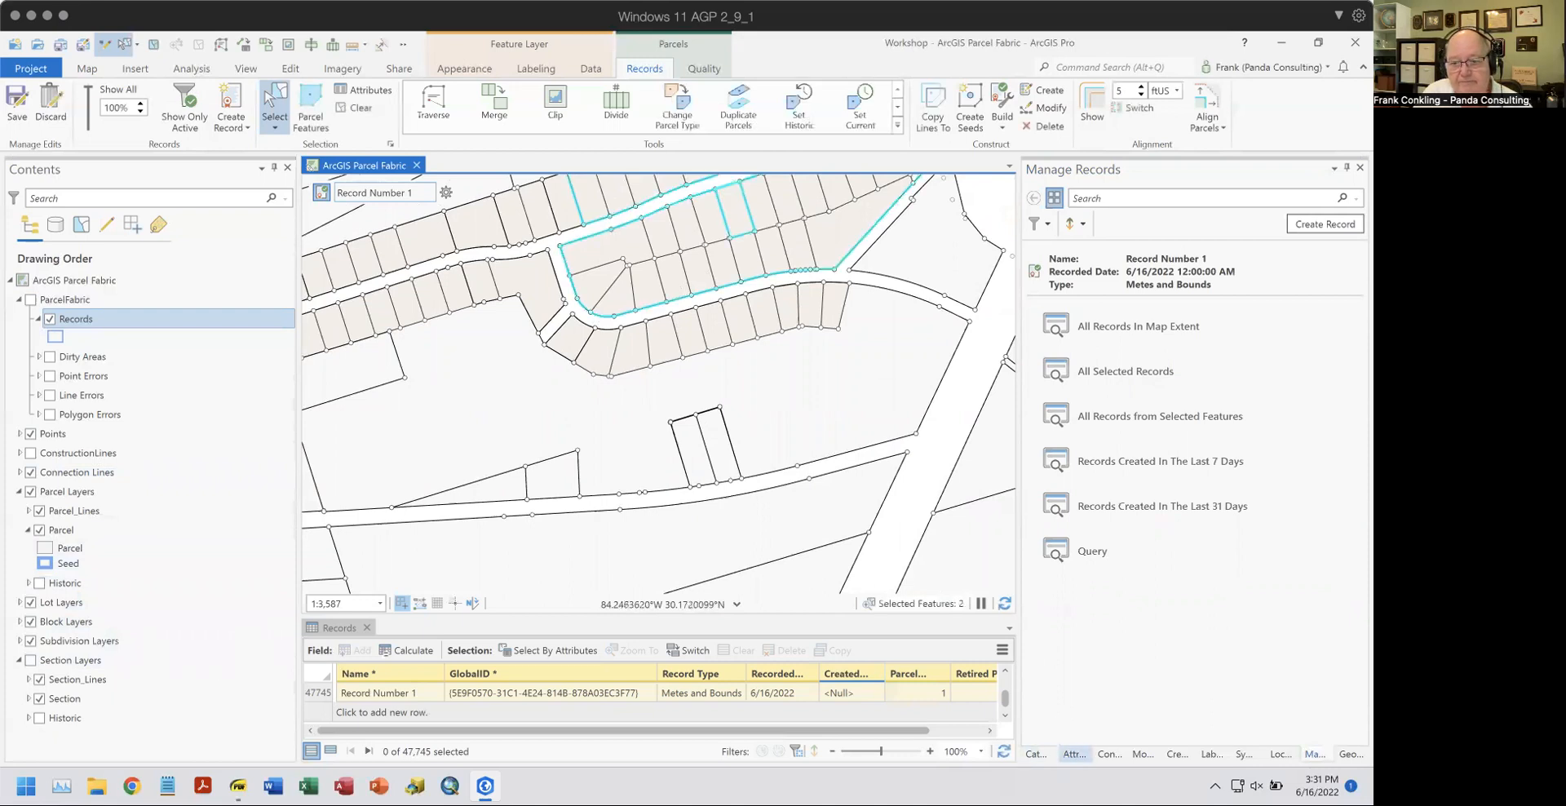
pyautogui.click(1075, 753)
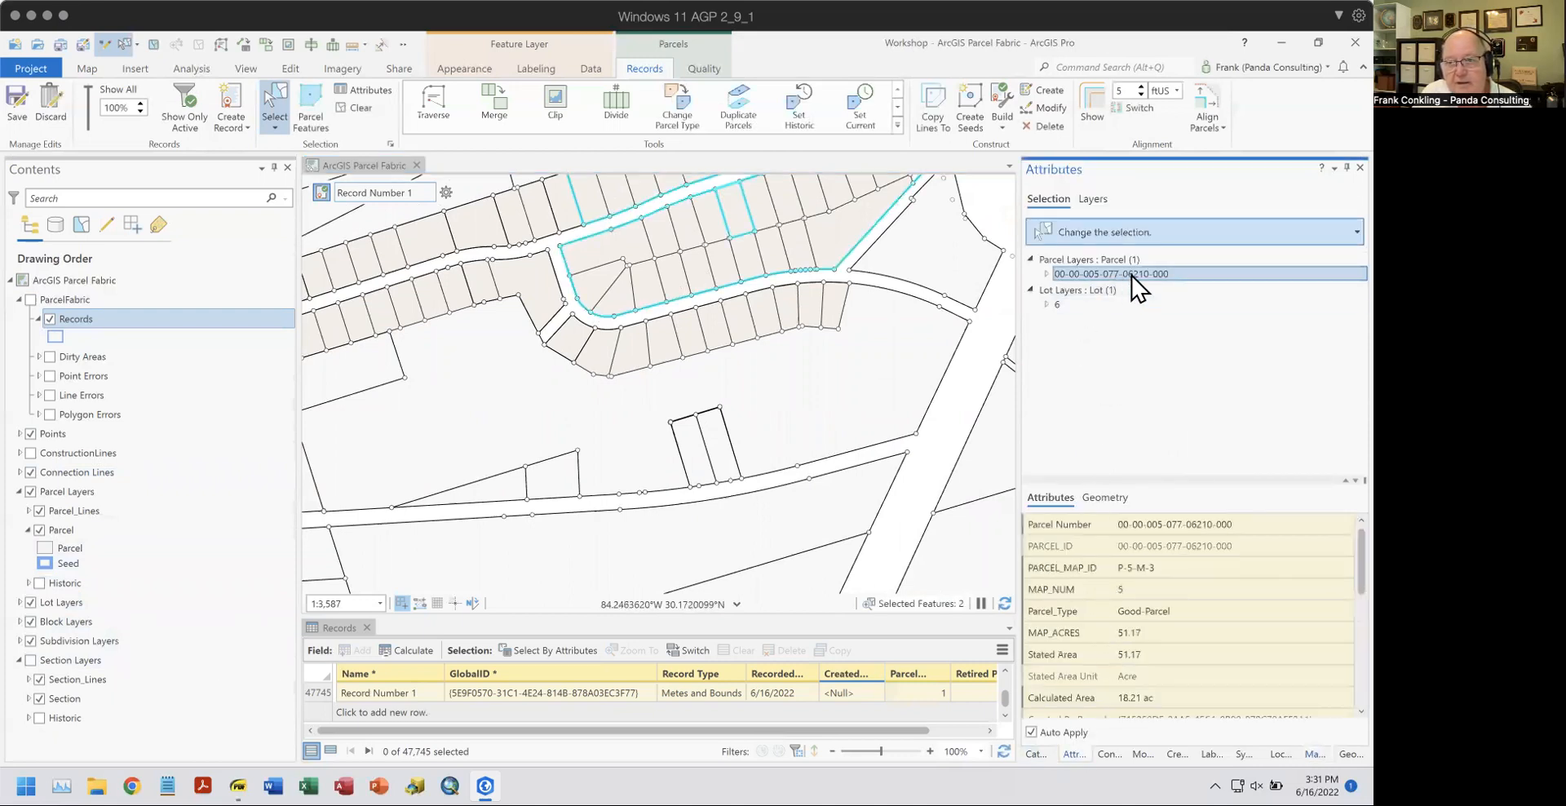
pyautogui.click(1060, 305)
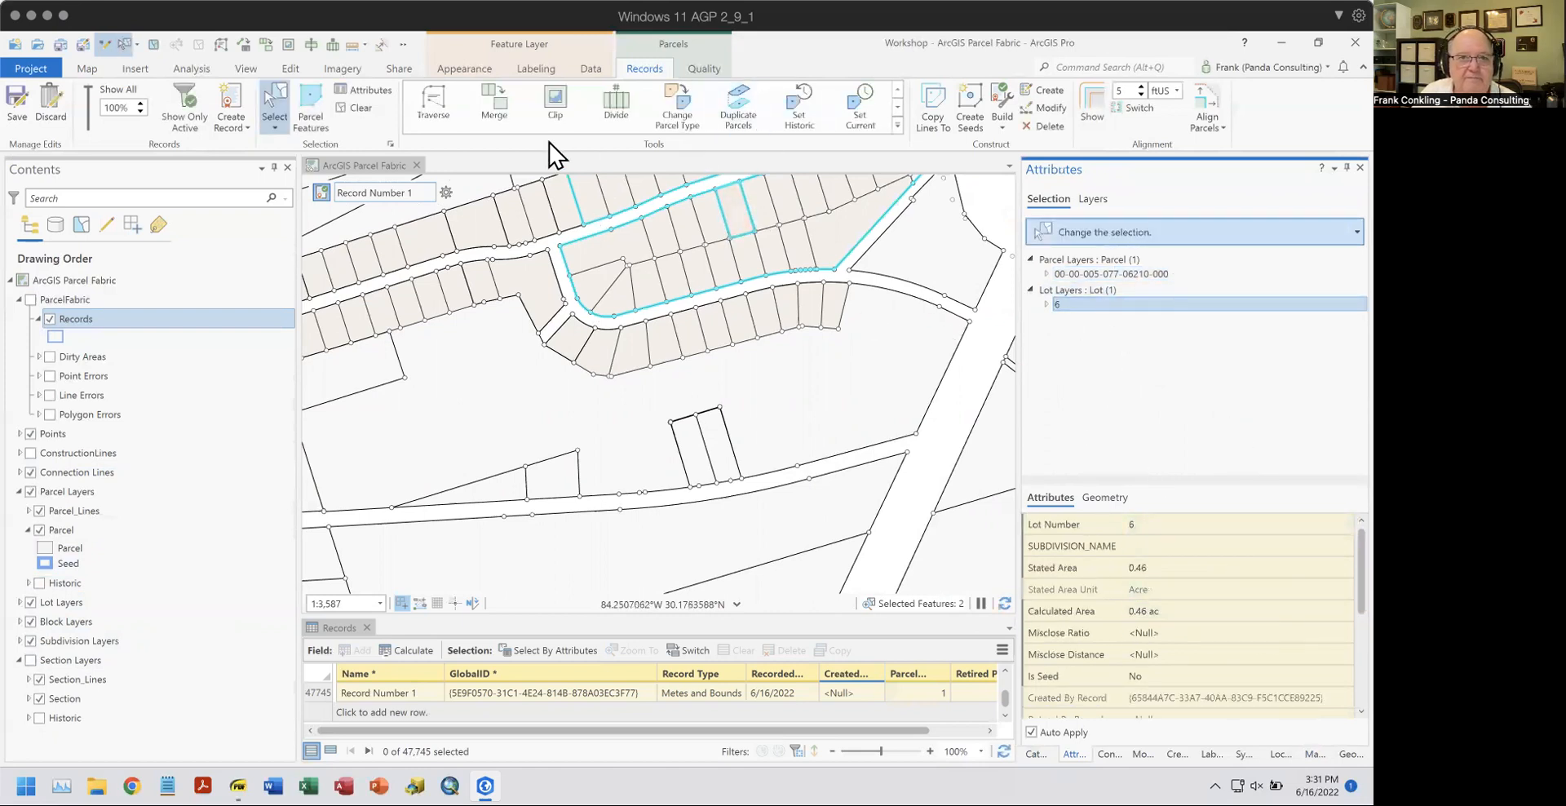
pyautogui.click(359, 109)
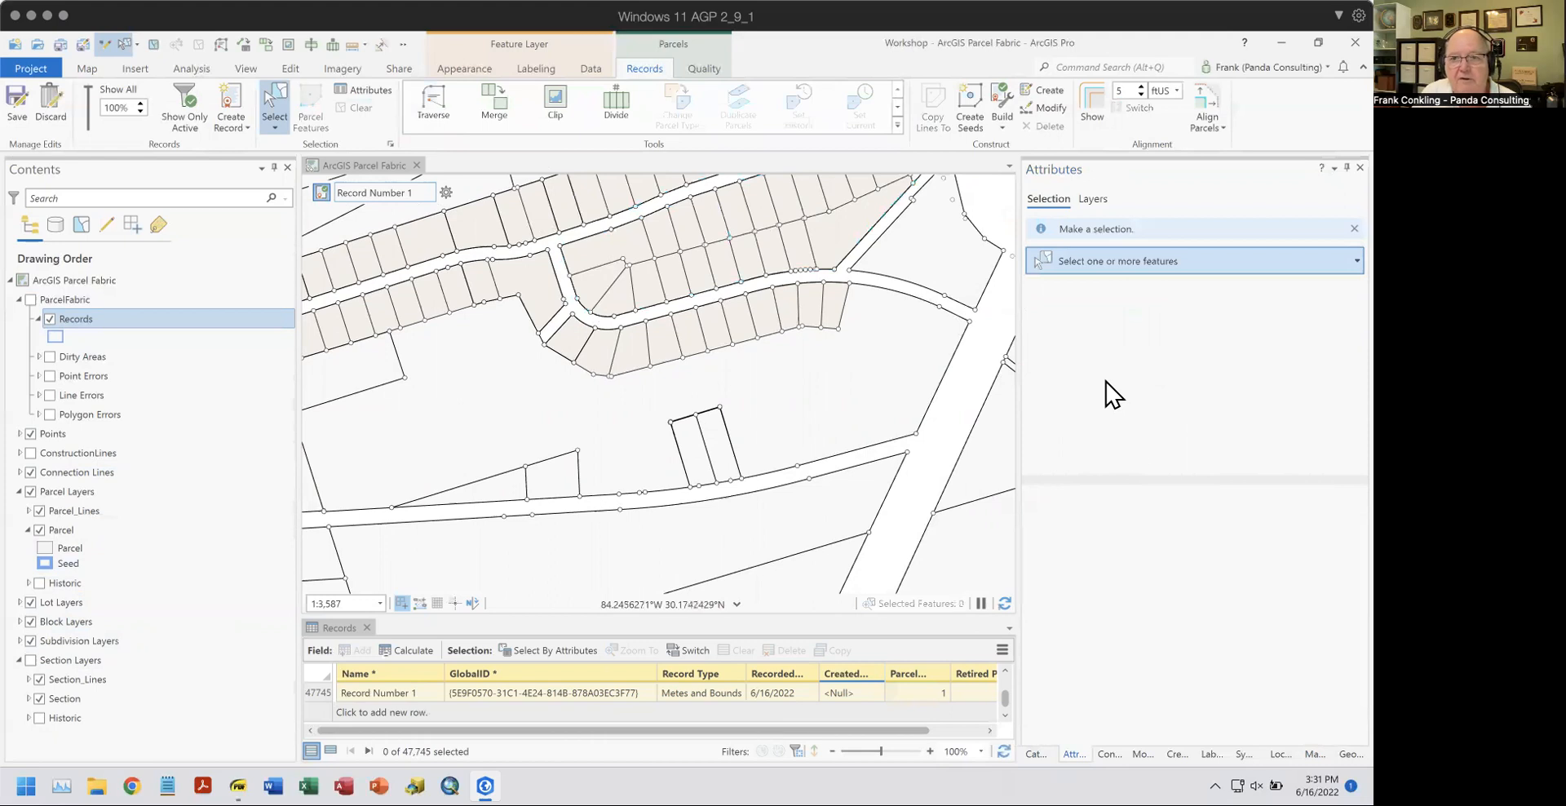
# Search the records for 001, browse through the matching records, and return to the records overview.
pyautogui.click(1313, 754)
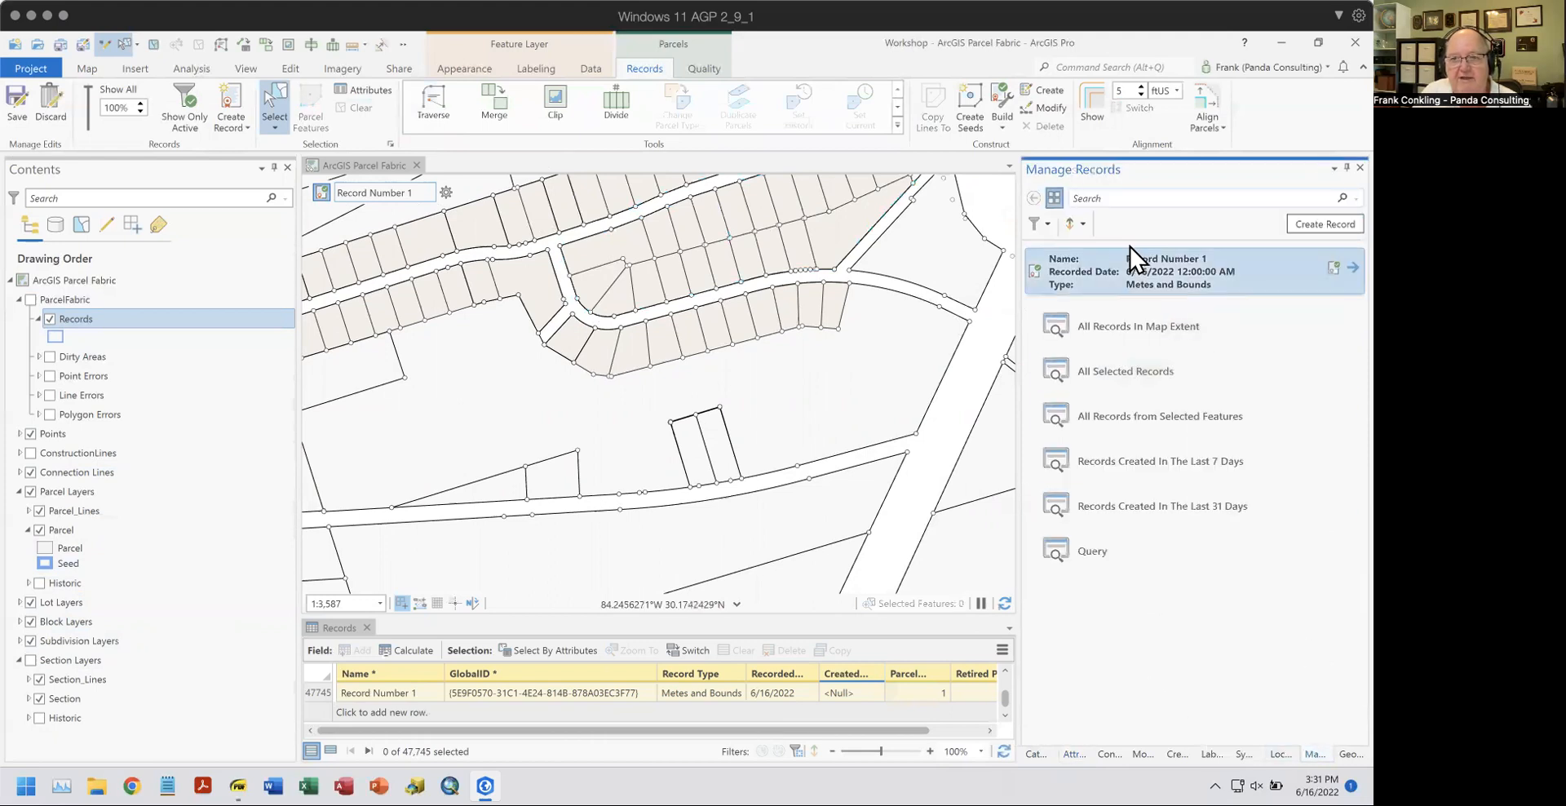
pyautogui.moveTo(559, 322); pyautogui.dragTo(731, 324)
pyautogui.click(1189, 198)
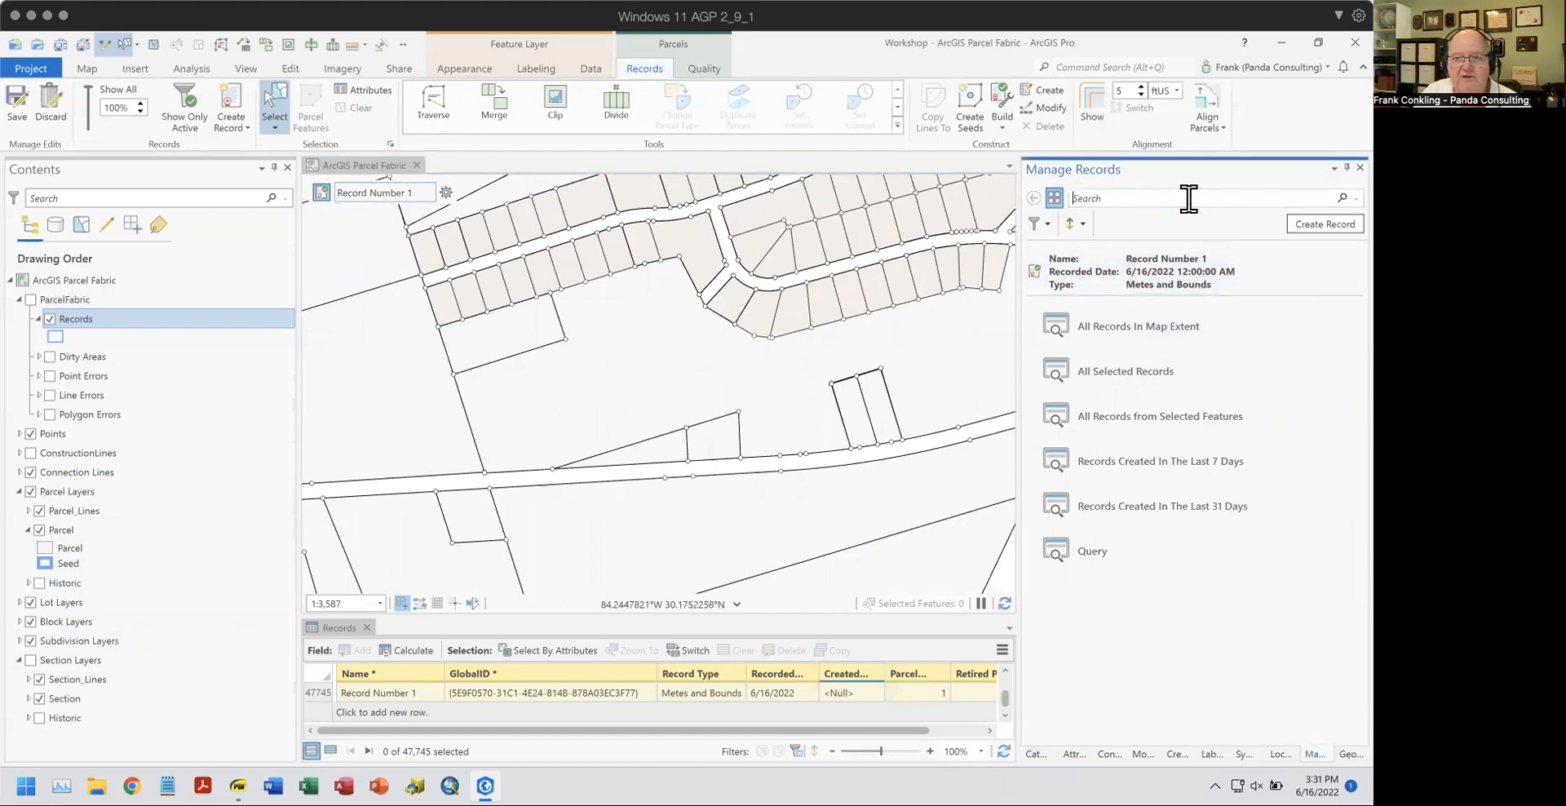
pyautogui.write('001')
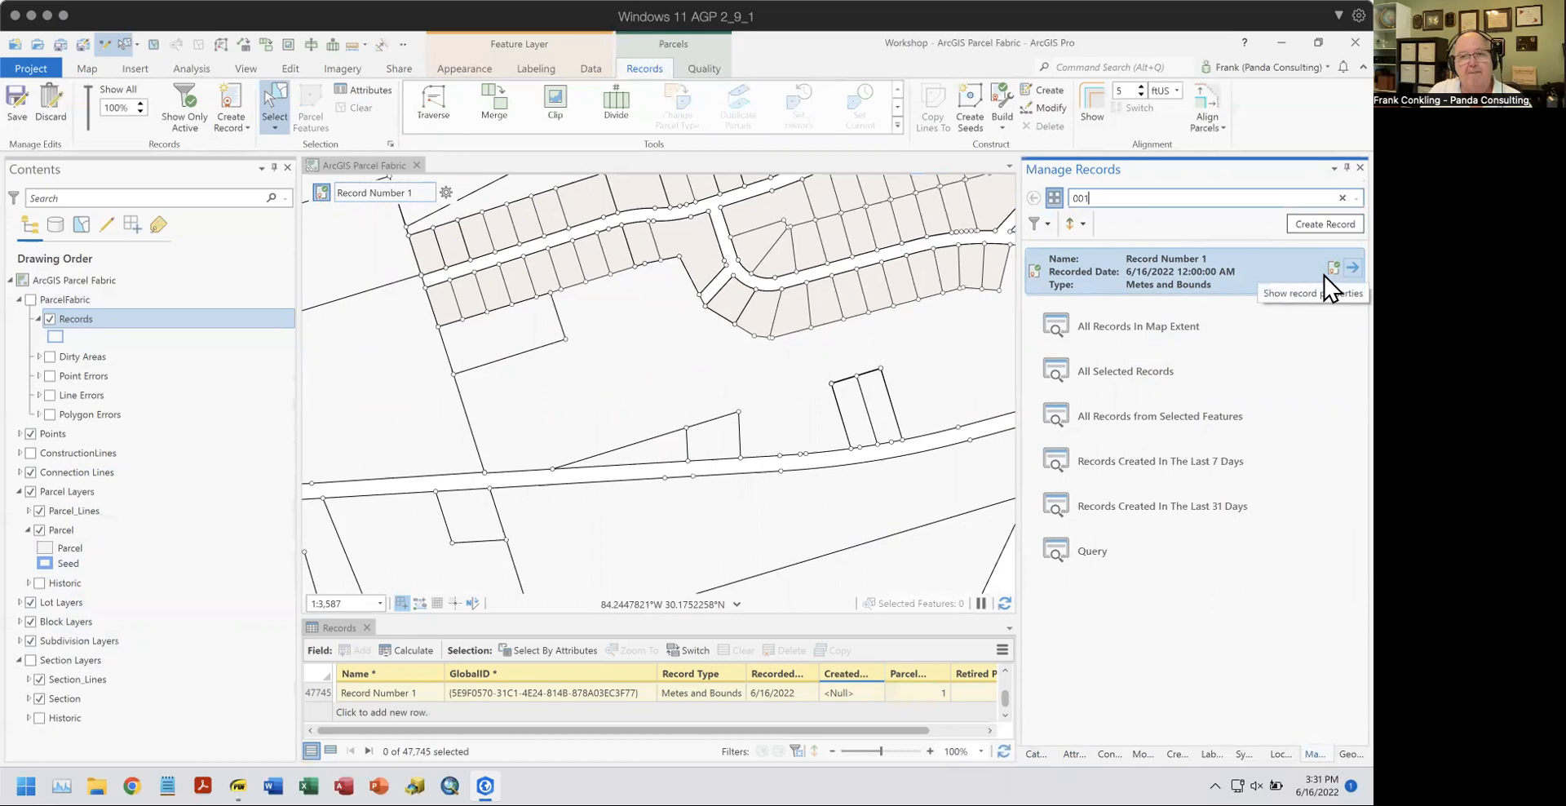
pyautogui.press('Return')
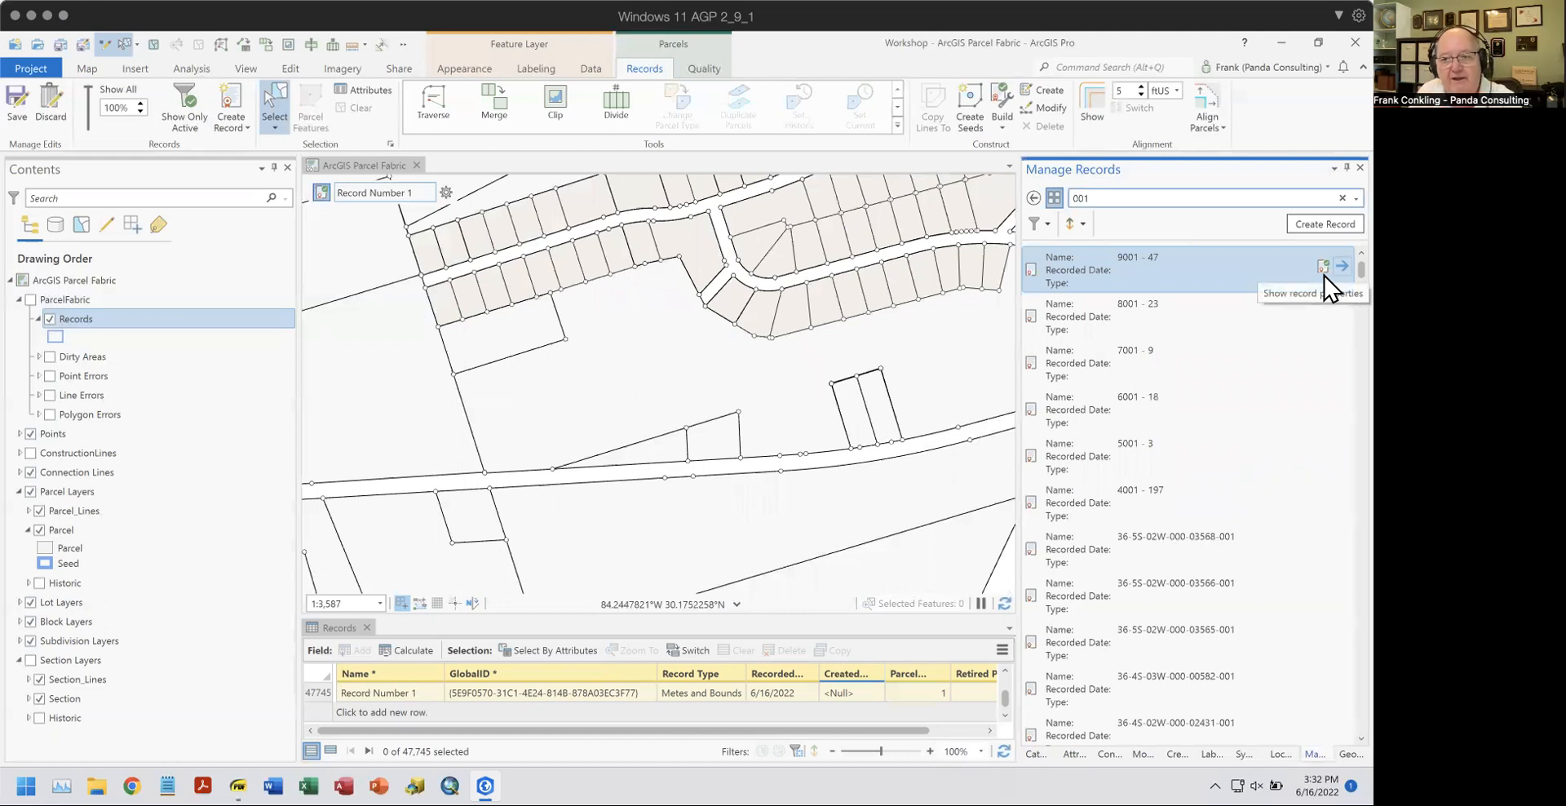
pyautogui.scroll(-5, 1216, 555)
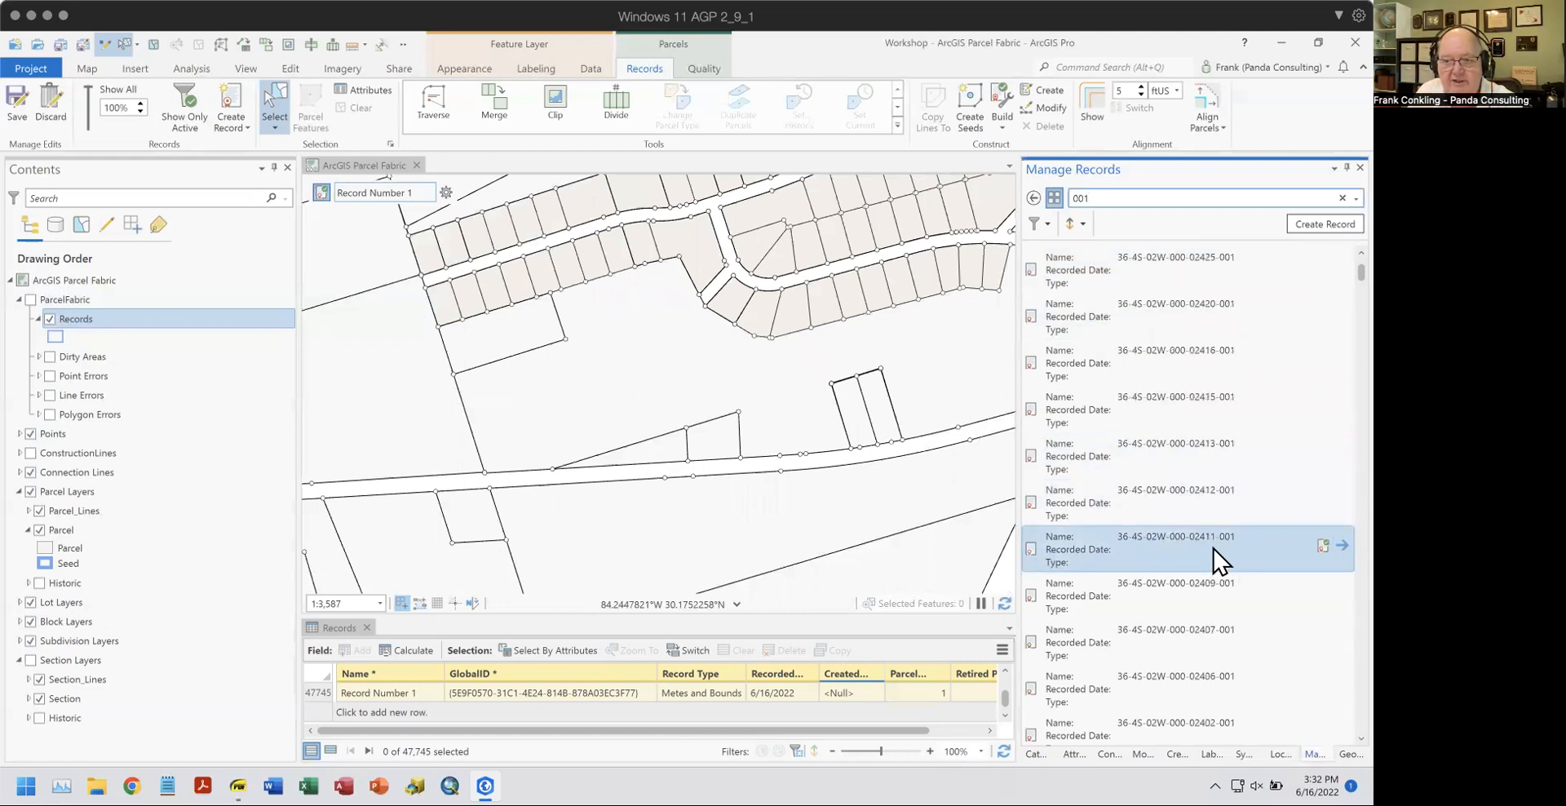
pyautogui.scroll(-5, 1220, 563)
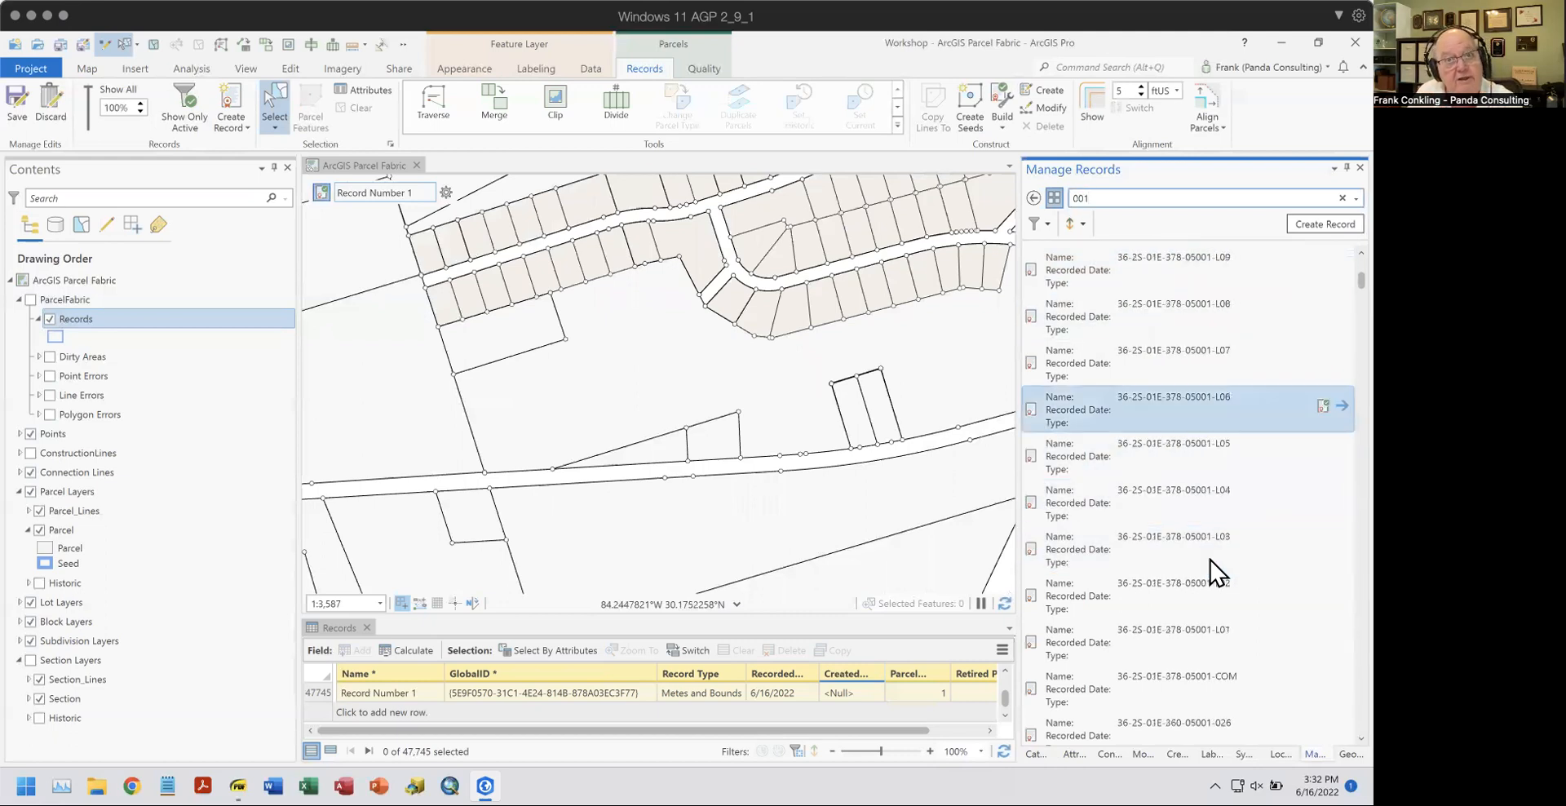
pyautogui.scroll(-2, 1218, 571)
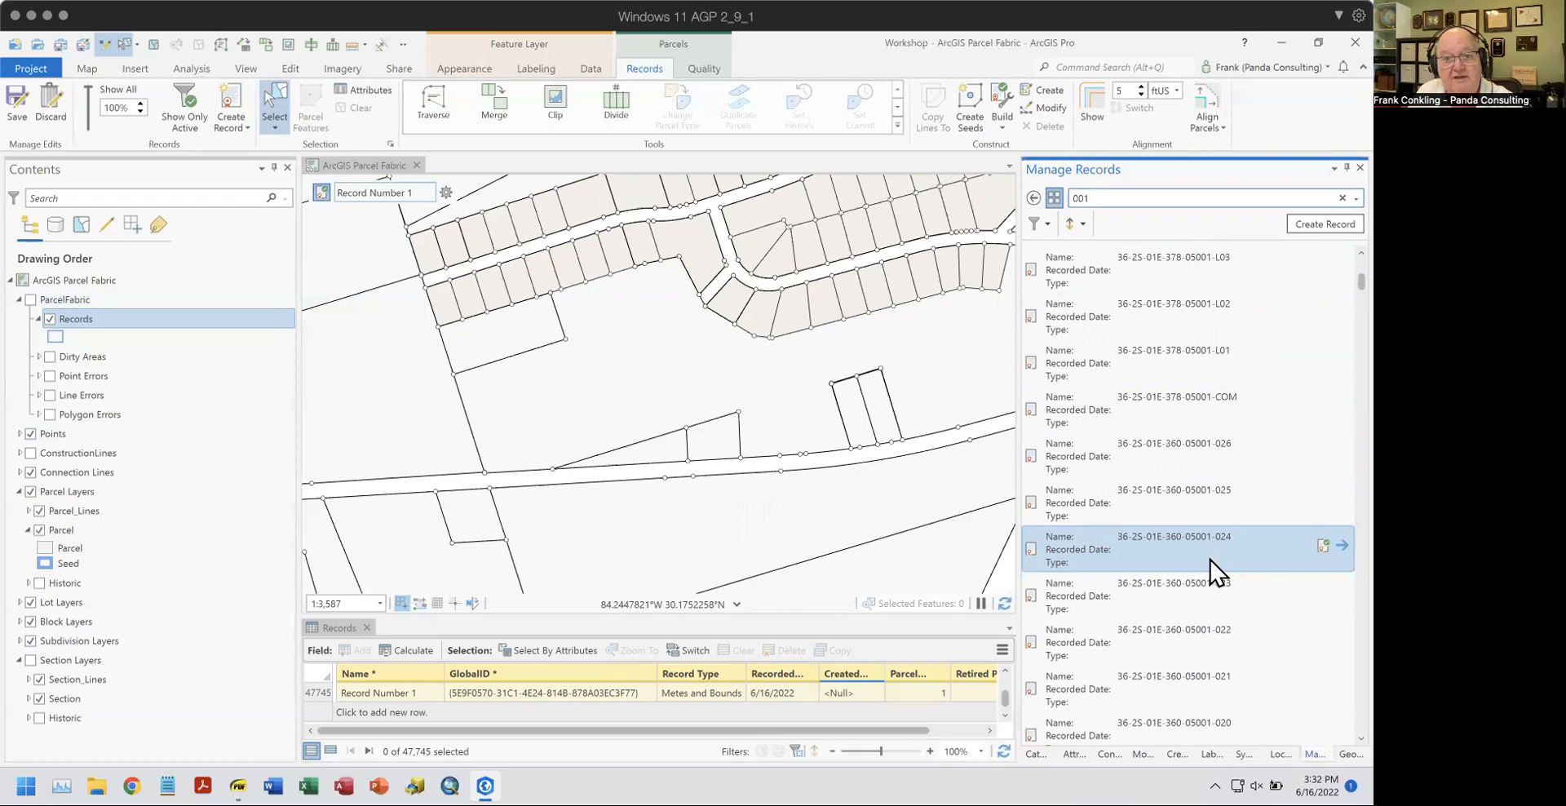
pyautogui.doubleClick(1101, 198)
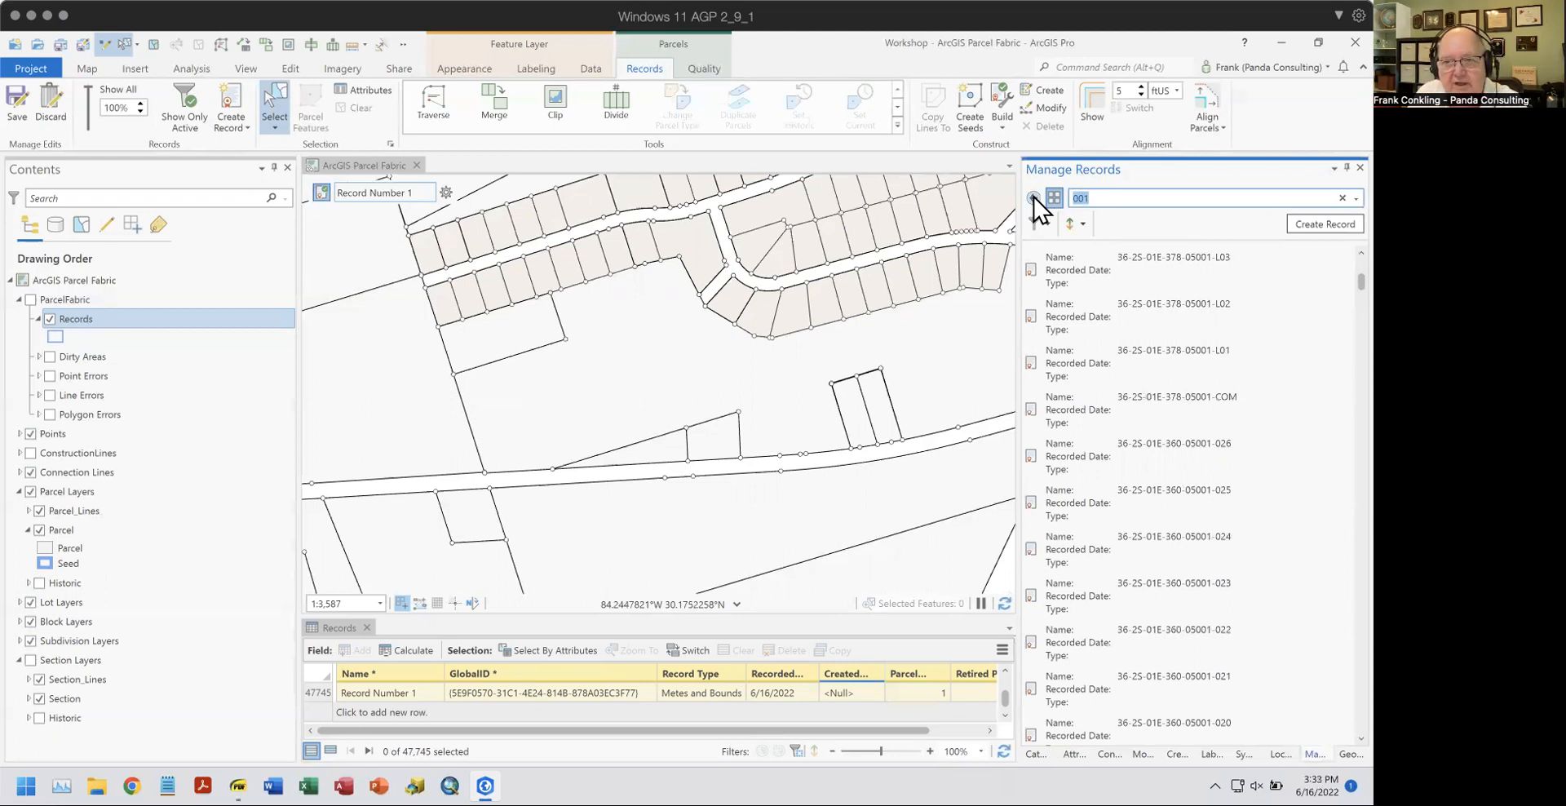
pyautogui.click(1034, 197)
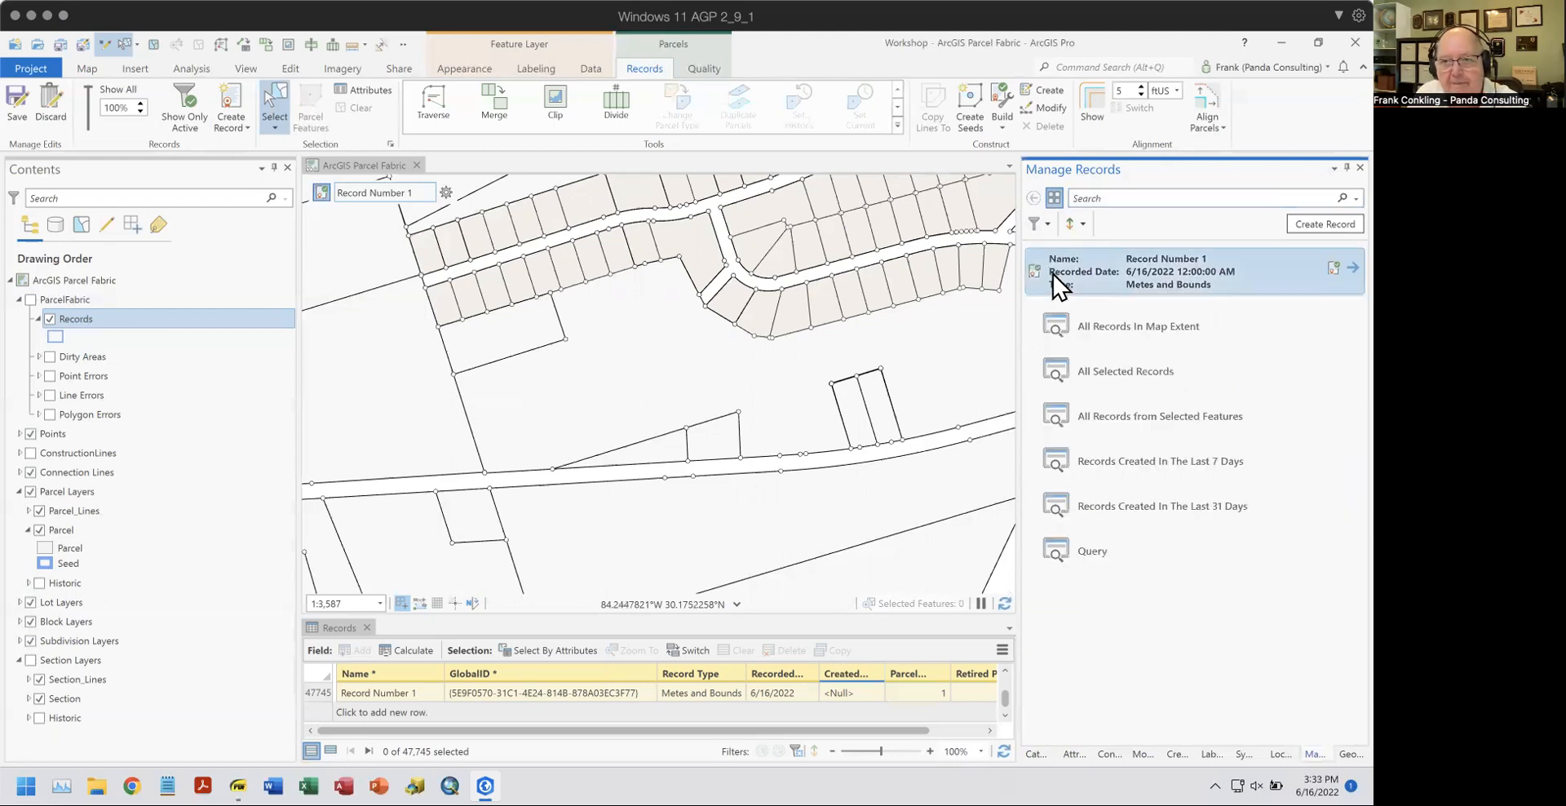
# Select the large parcel just west of the one enclosing the small four-sided parcel, and list all records from the selected features.
pyautogui.click(1164, 328)
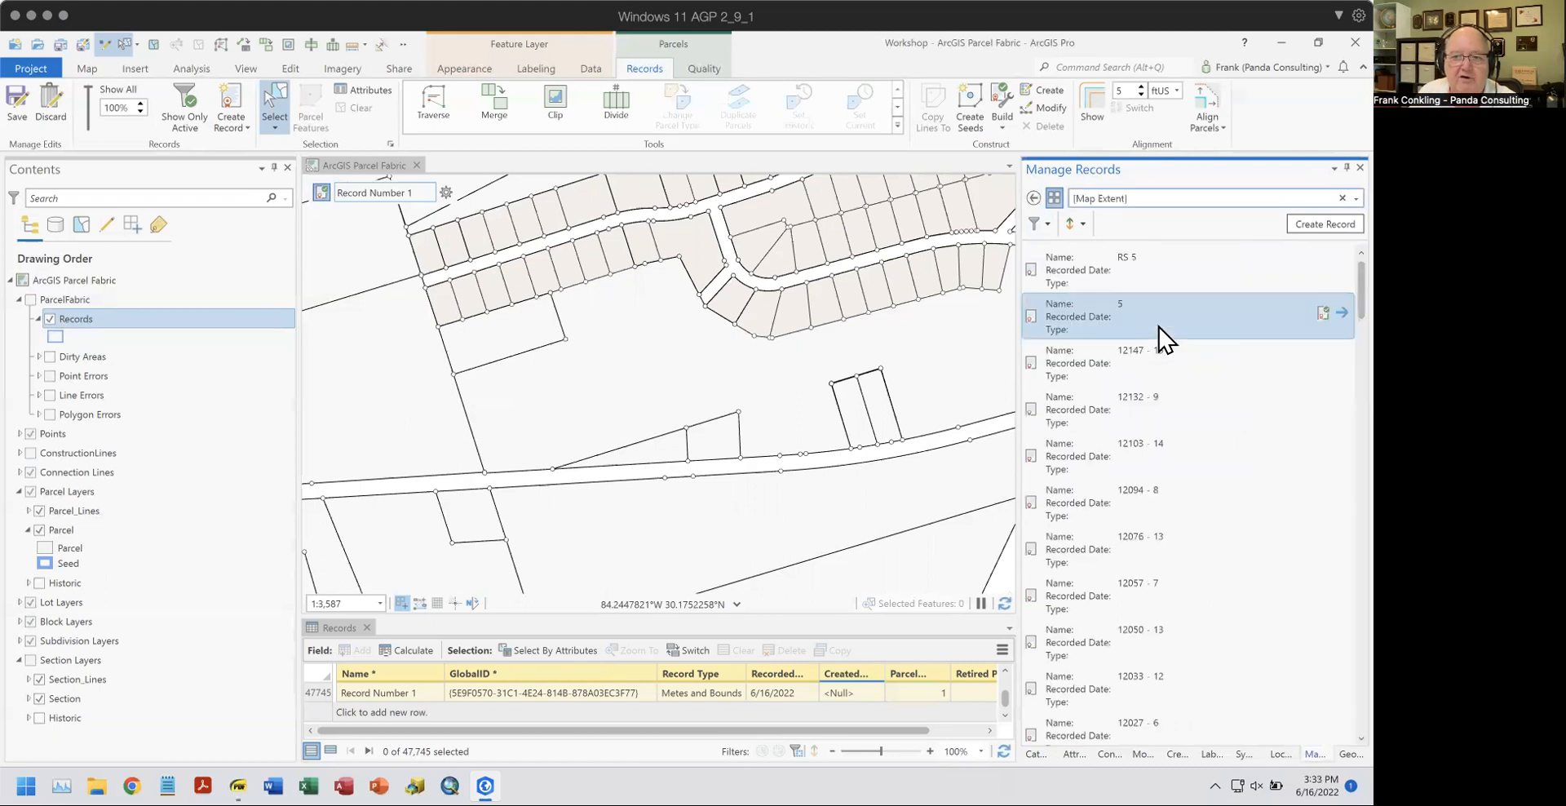
pyautogui.click(1033, 197)
pyautogui.moveTo(566, 360); pyautogui.dragTo(791, 505)
pyautogui.moveTo(667, 281); pyautogui.dragTo(765, 416)
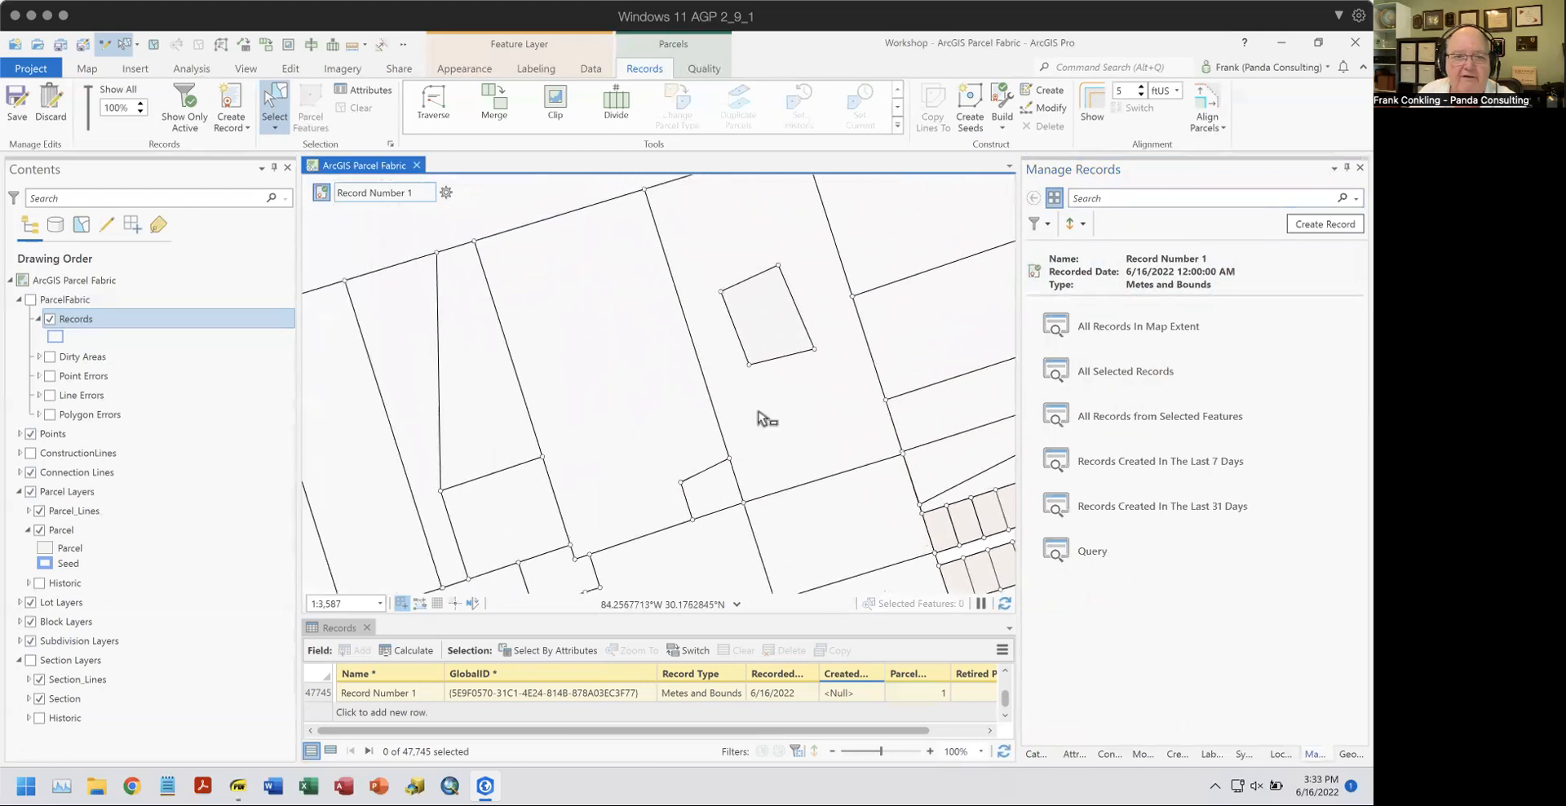
pyautogui.click(624, 376)
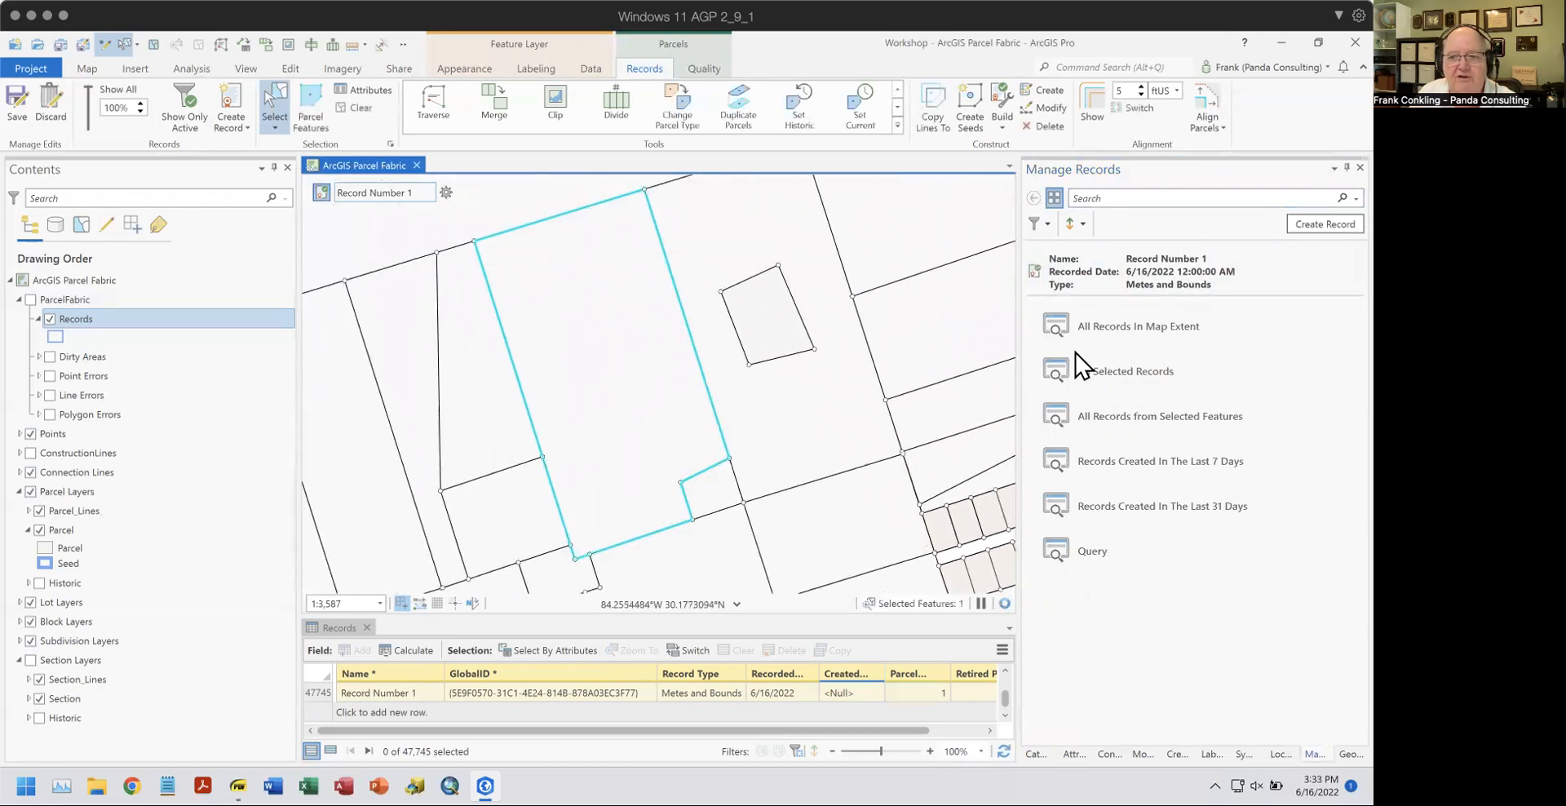
pyautogui.click(1178, 422)
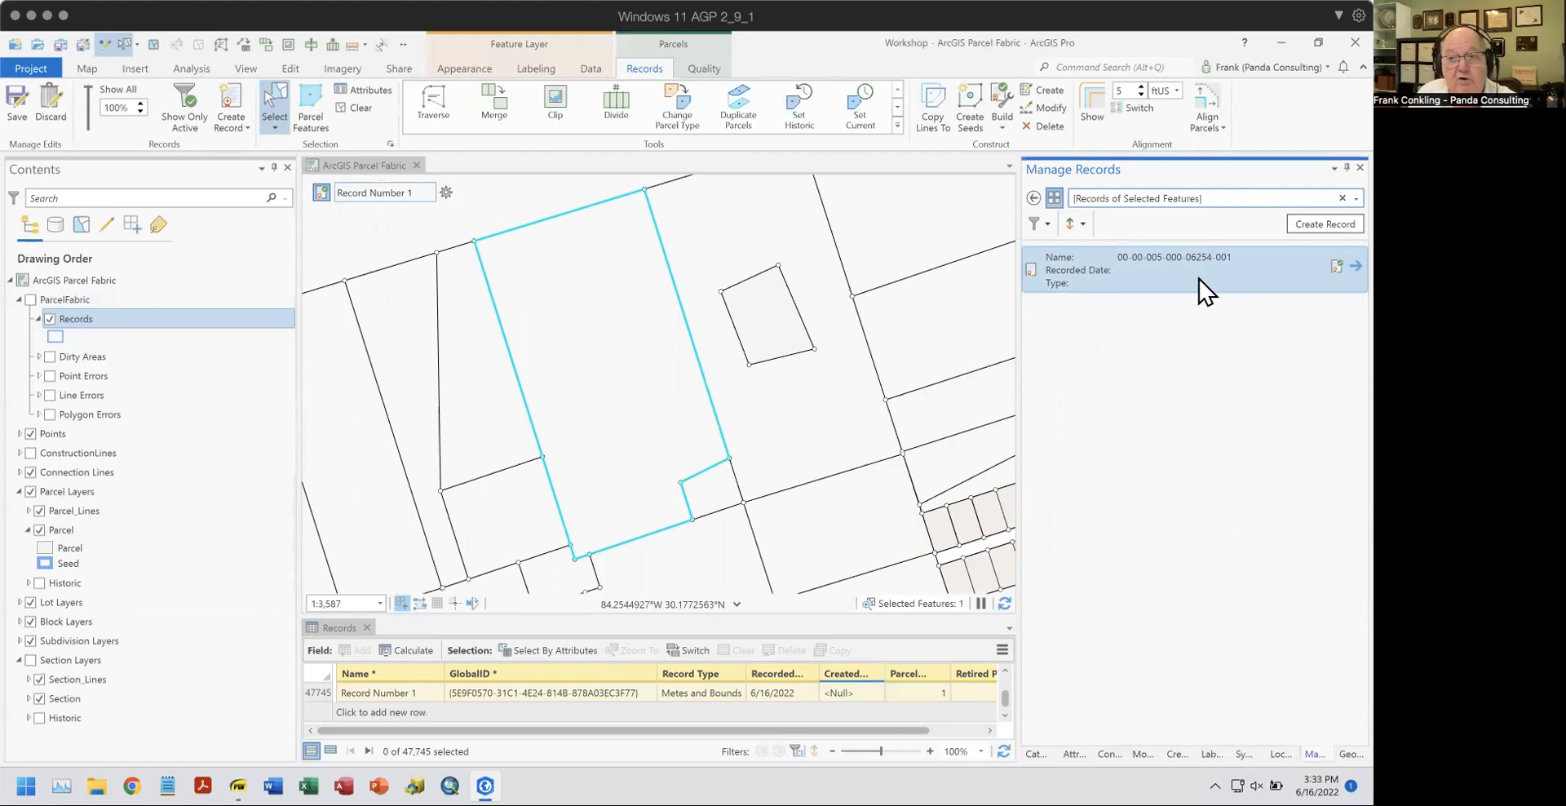
pyautogui.click(1325, 266)
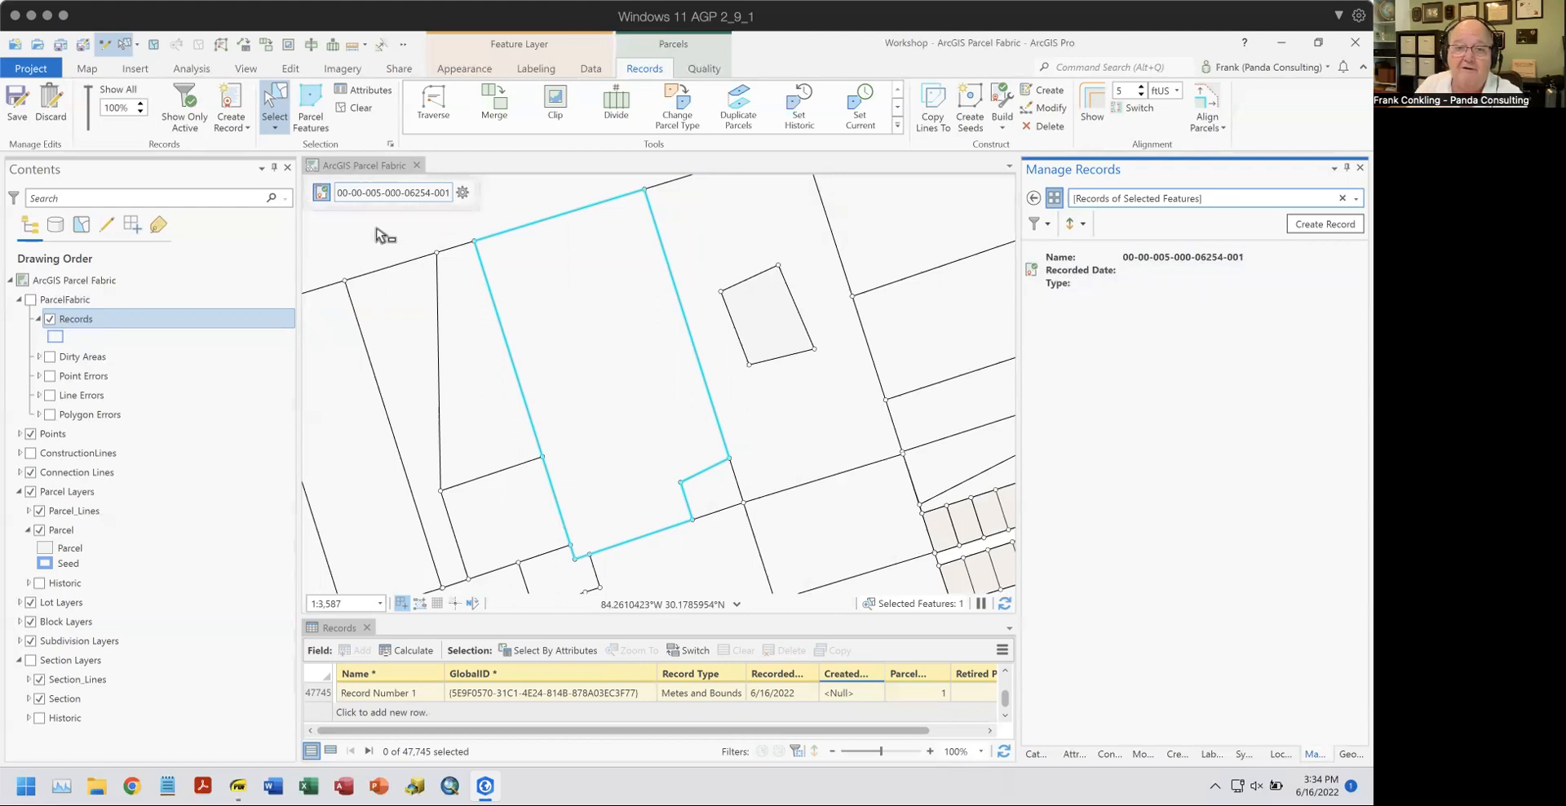
pyautogui.moveTo(748, 310); pyautogui.dragTo(761, 320)
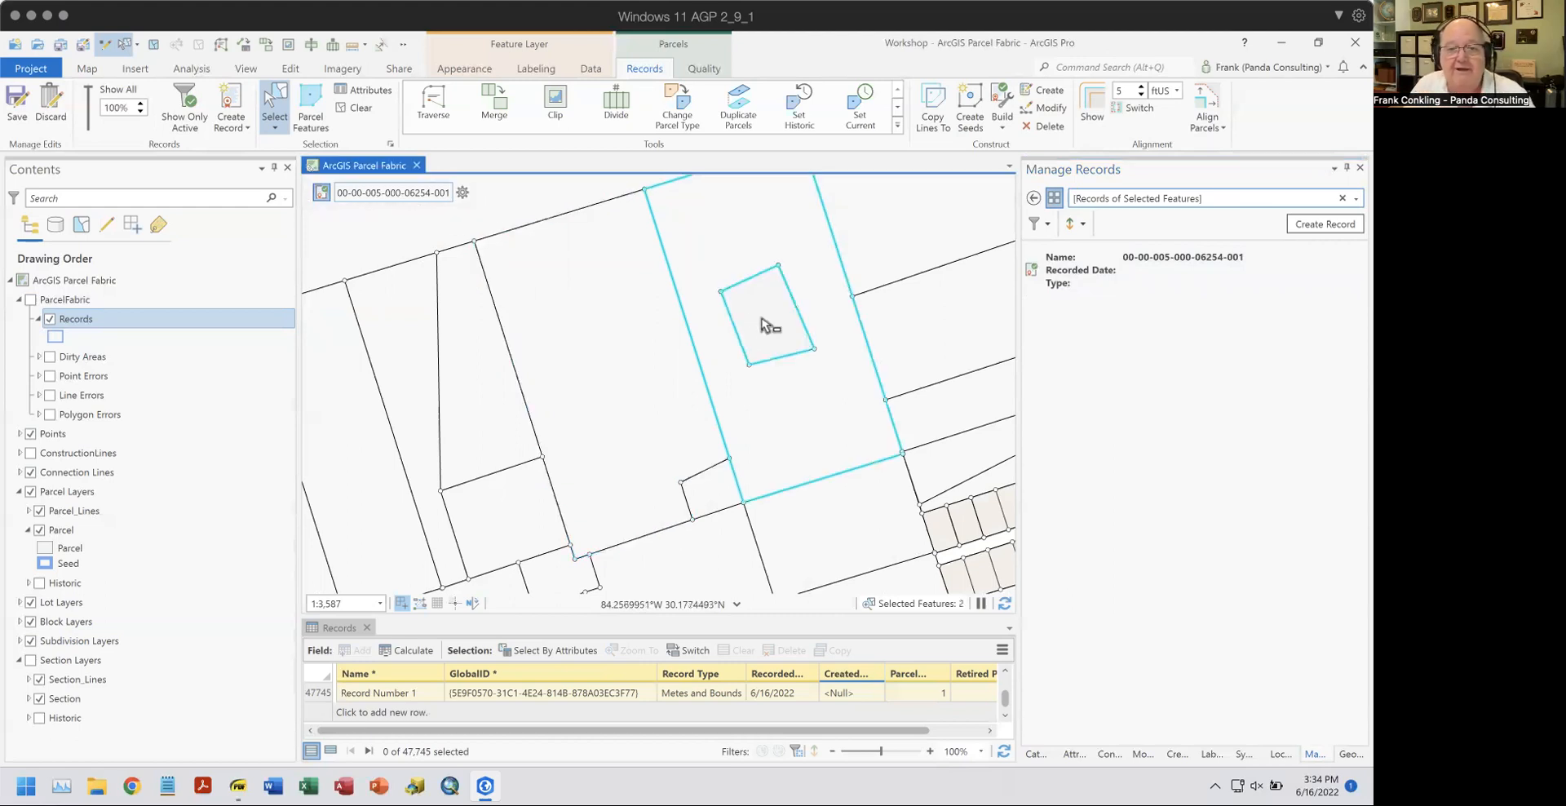
# Reduce the selection to the small four-sided parcel, list the records from the selected features, and make Record Number 1 the active record.
pyautogui.moveTo(752, 405); pyautogui.dragTo(794, 438)
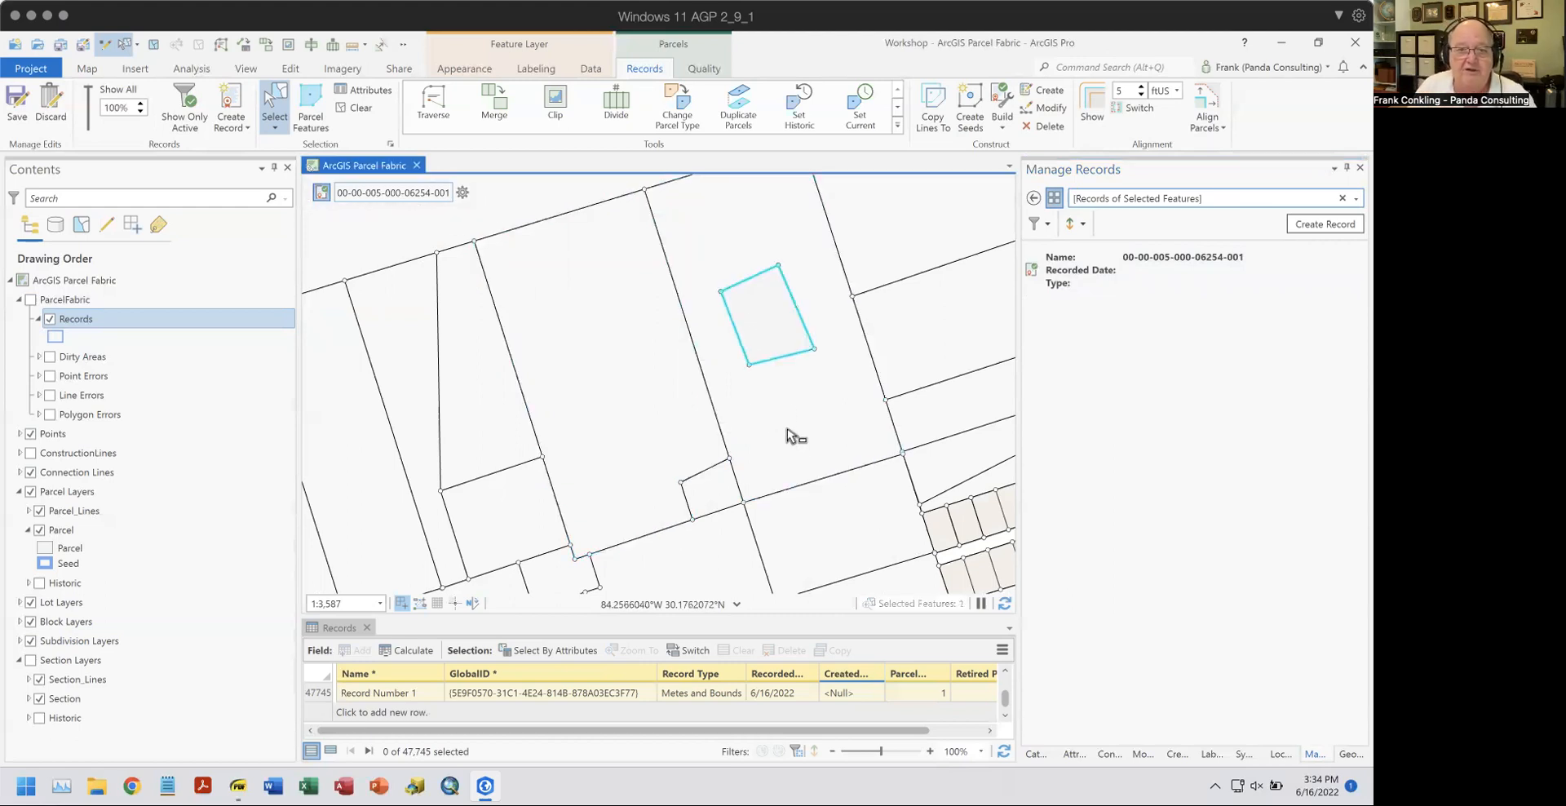
pyautogui.click(1035, 198)
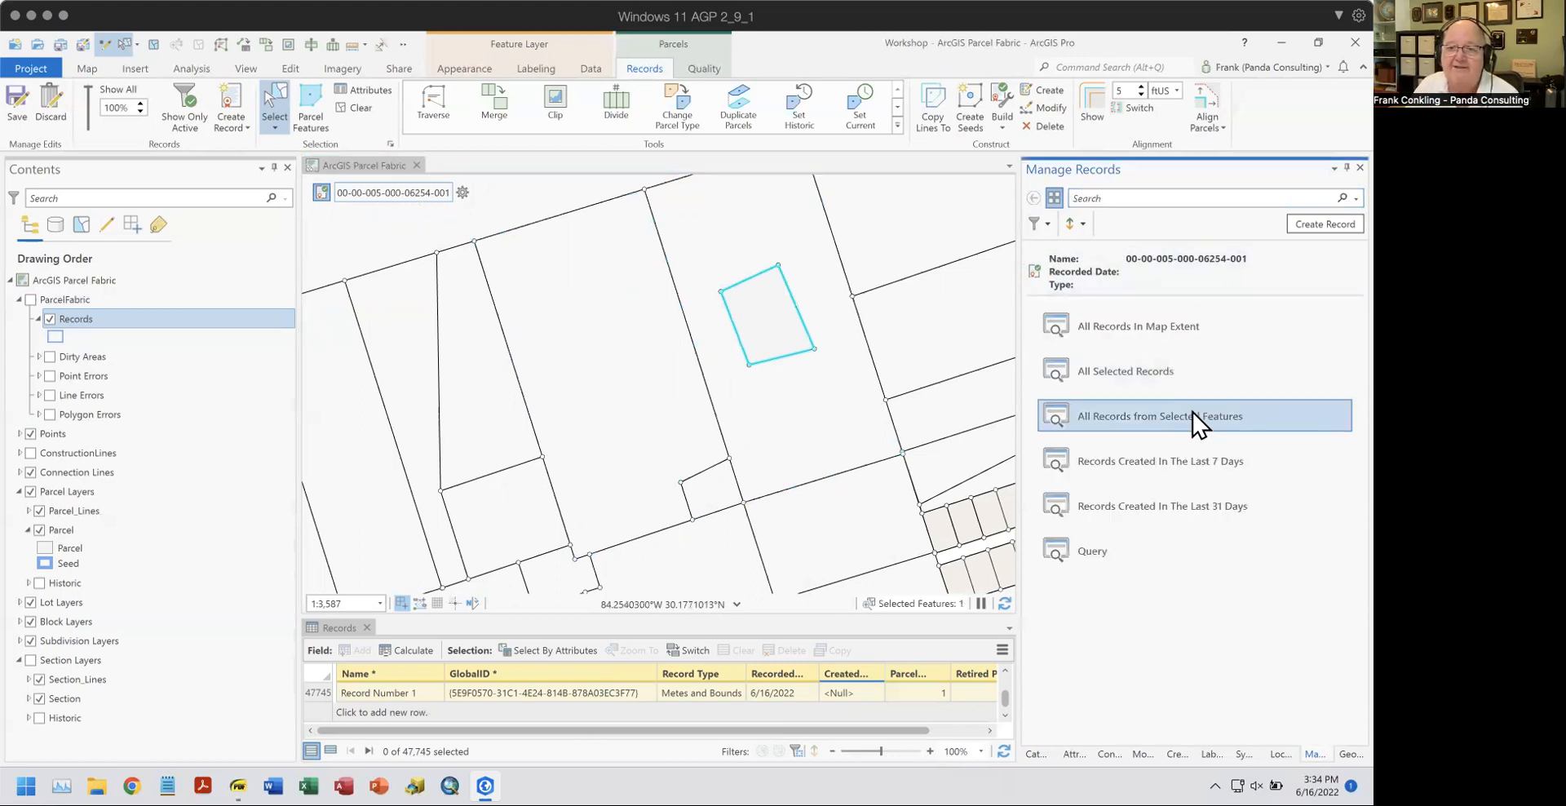
pyautogui.click(1184, 418)
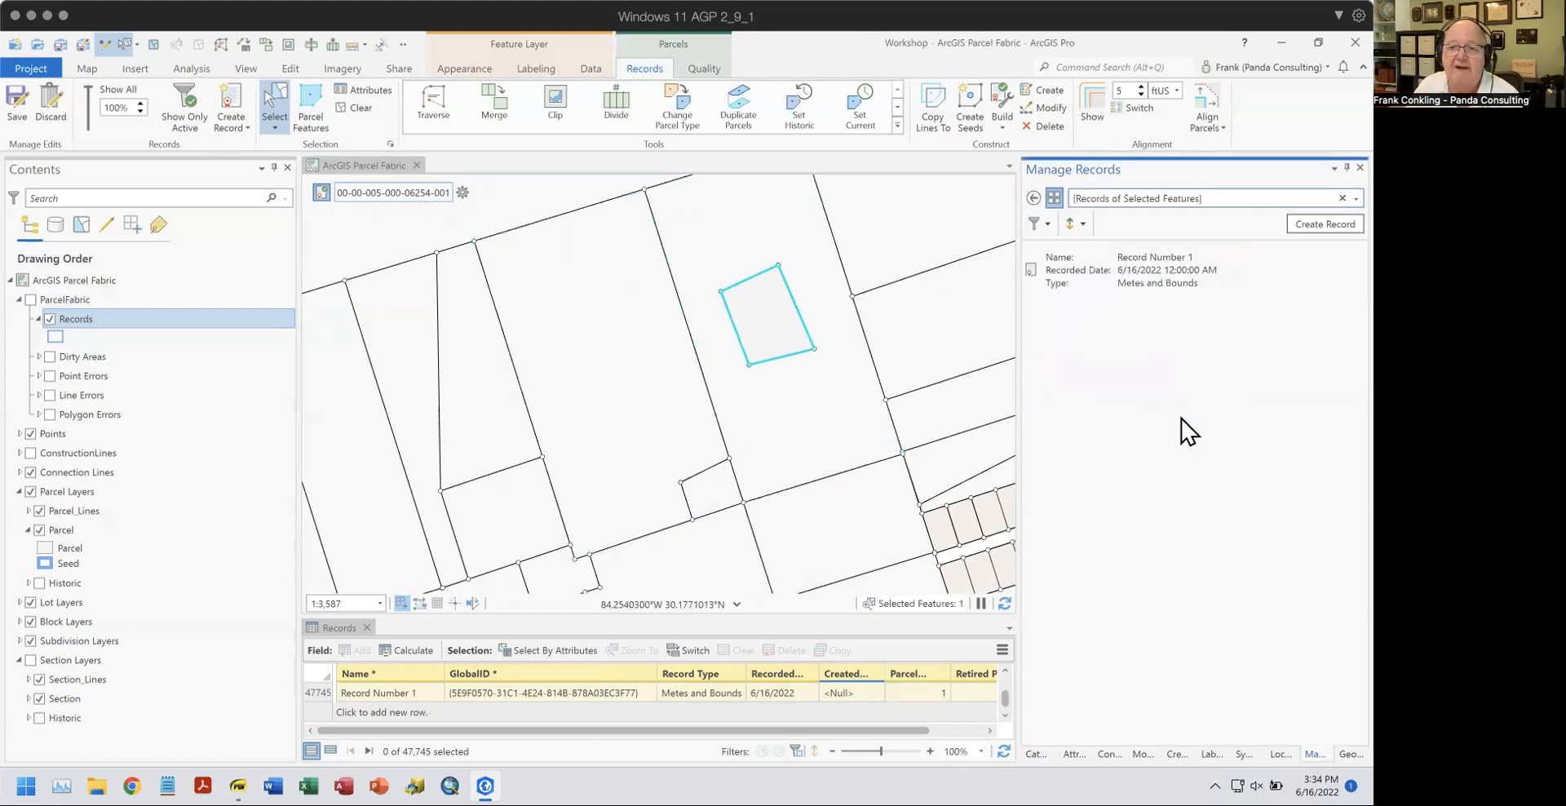
pyautogui.click(1145, 281)
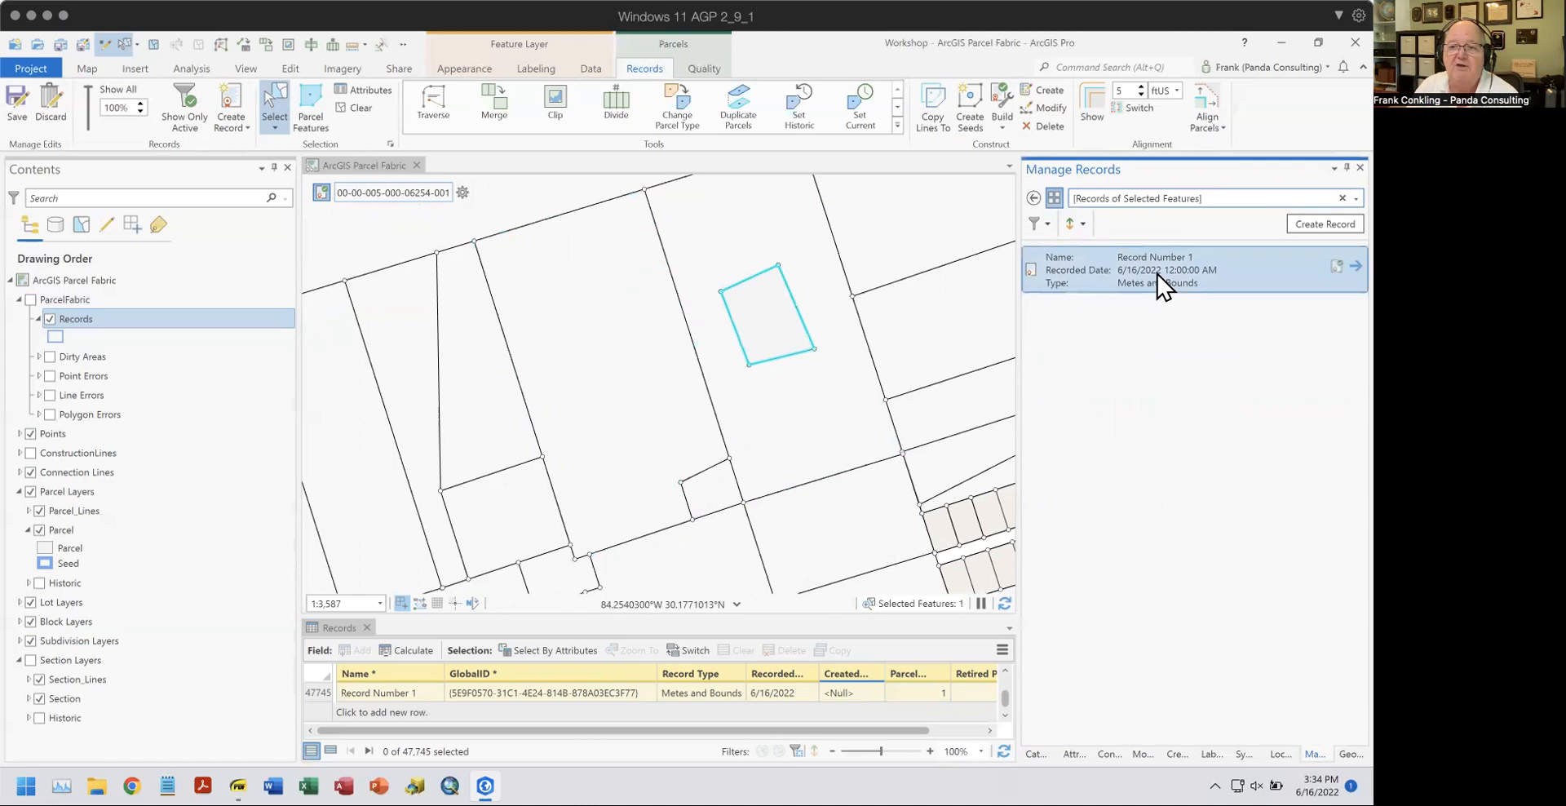
pyautogui.click(1337, 267)
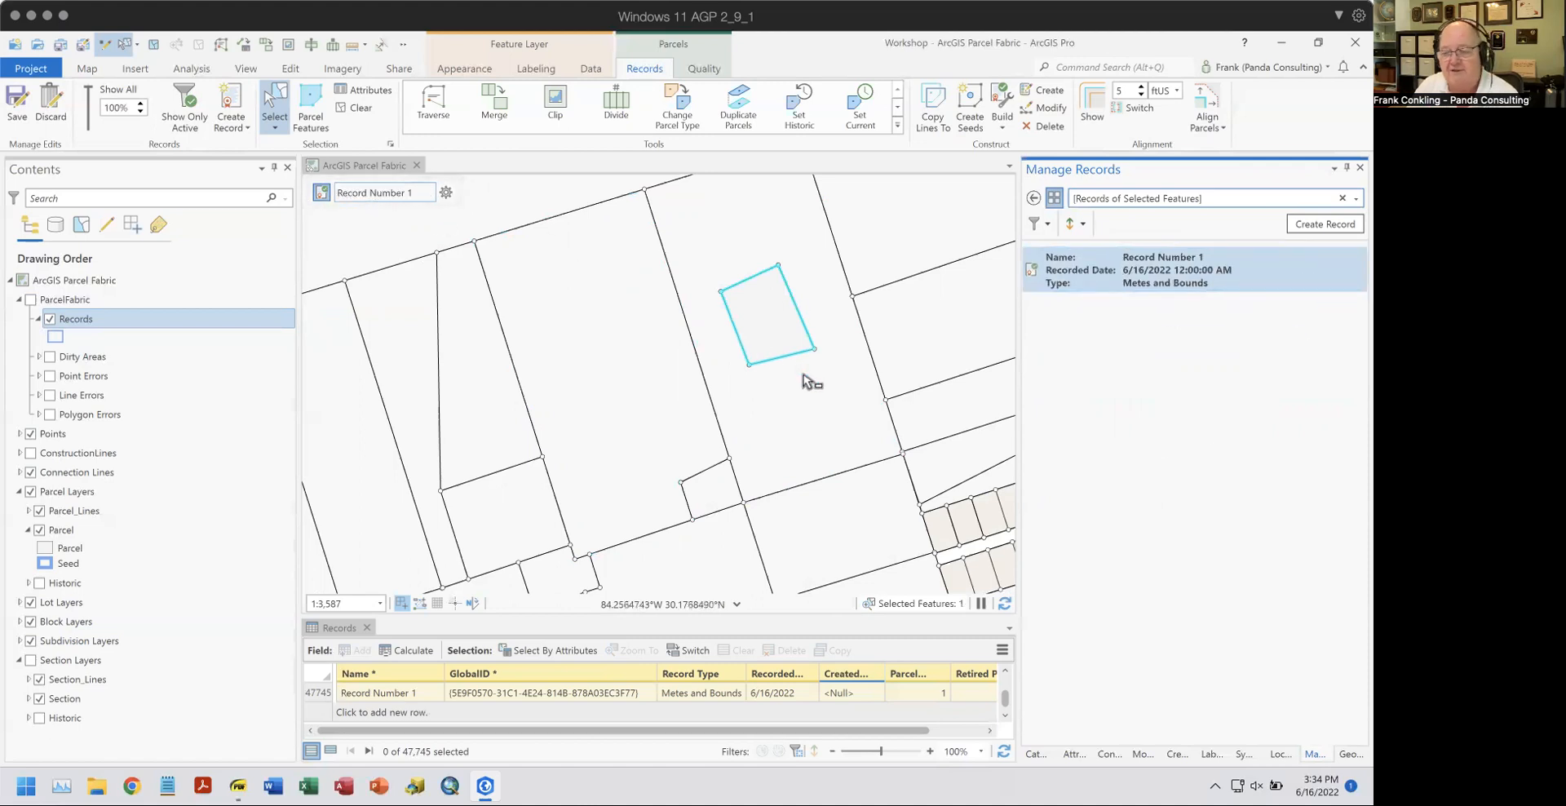
# List the records created in the last 7 days and those created in the last 31 days, and return to the records overview.
pyautogui.click(1034, 198)
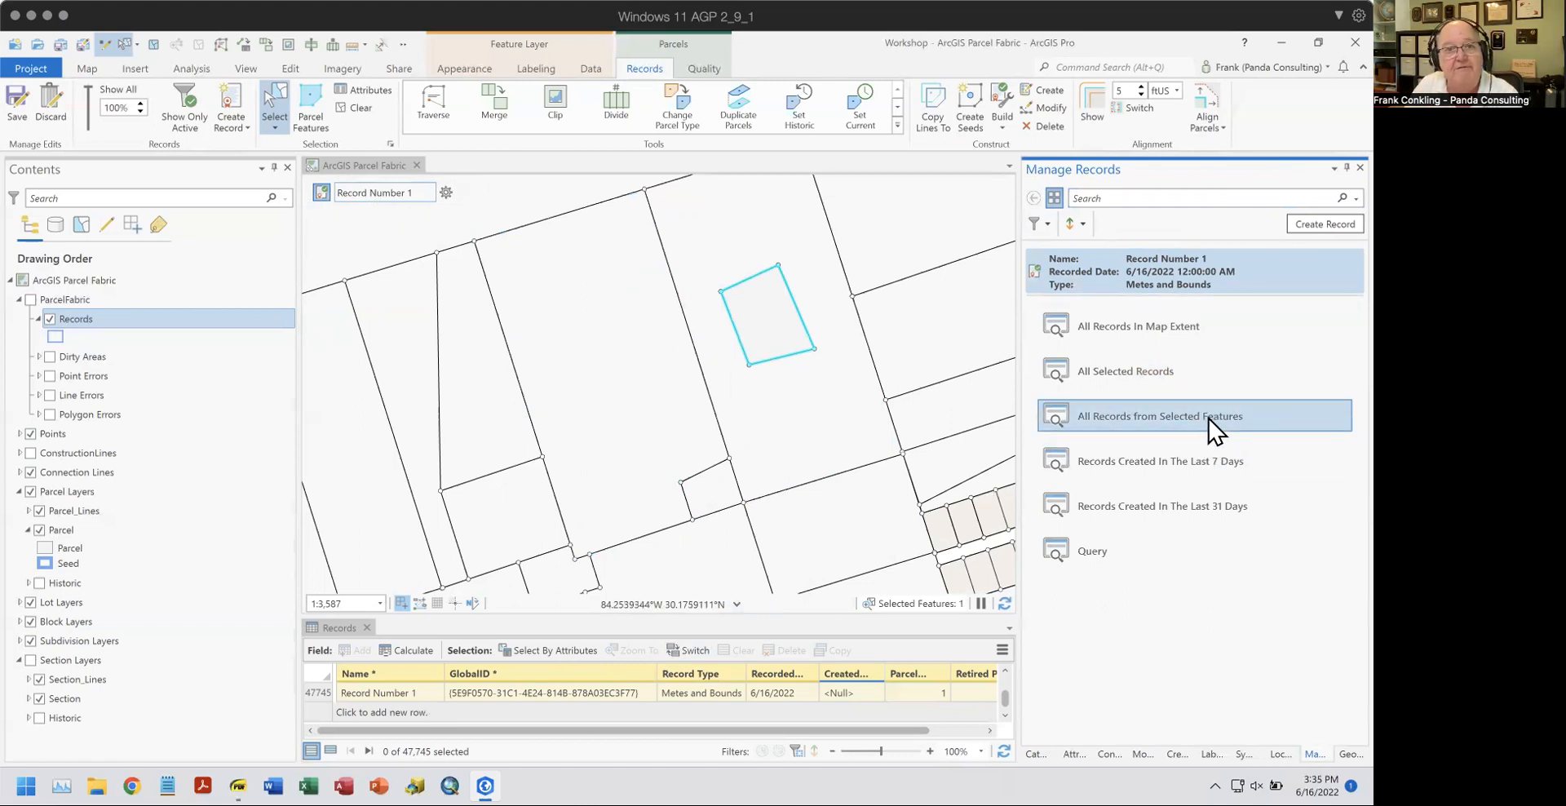
pyautogui.click(1135, 472)
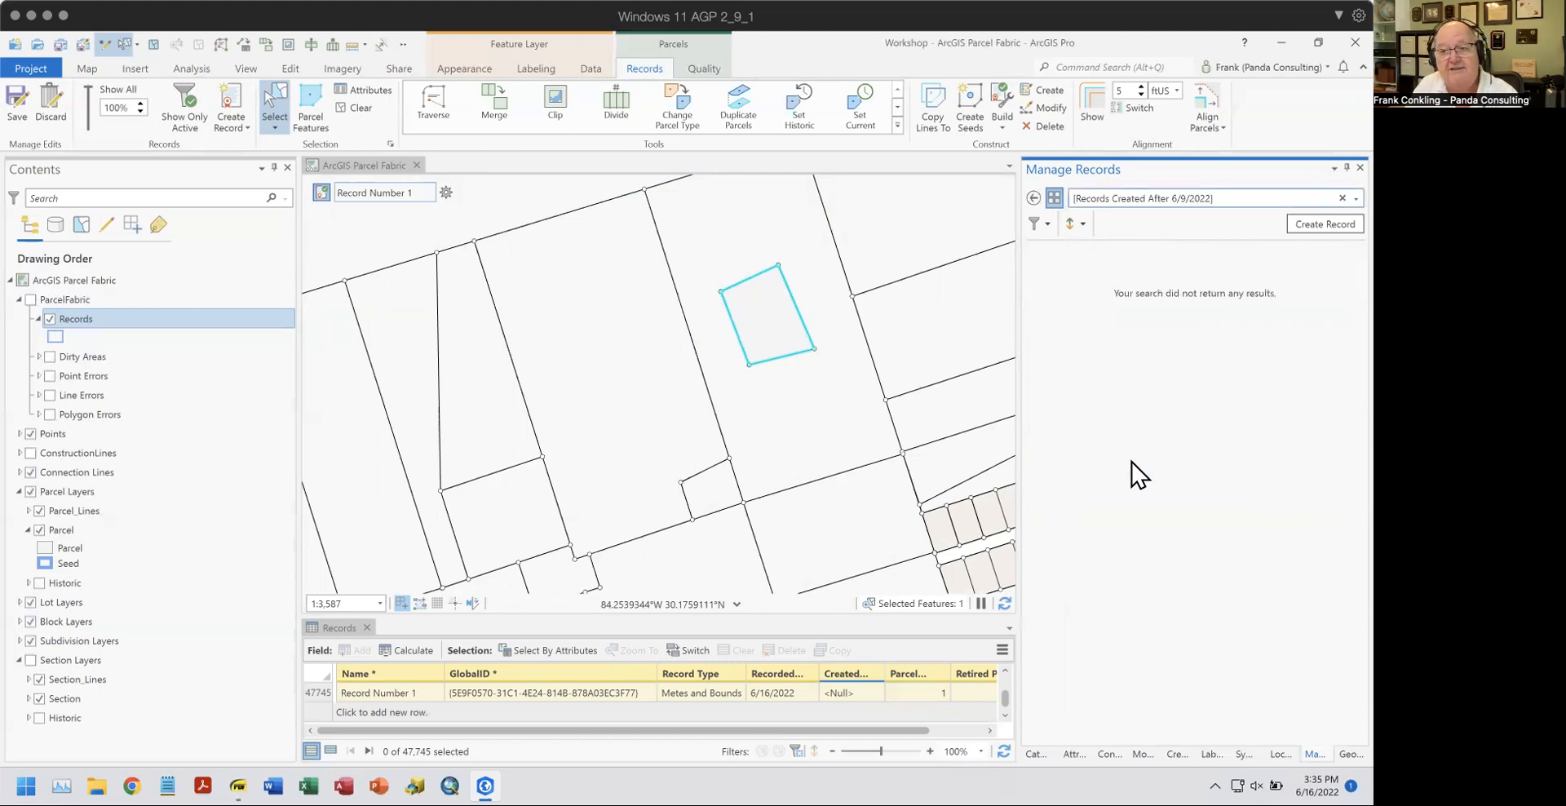
pyautogui.click(1033, 198)
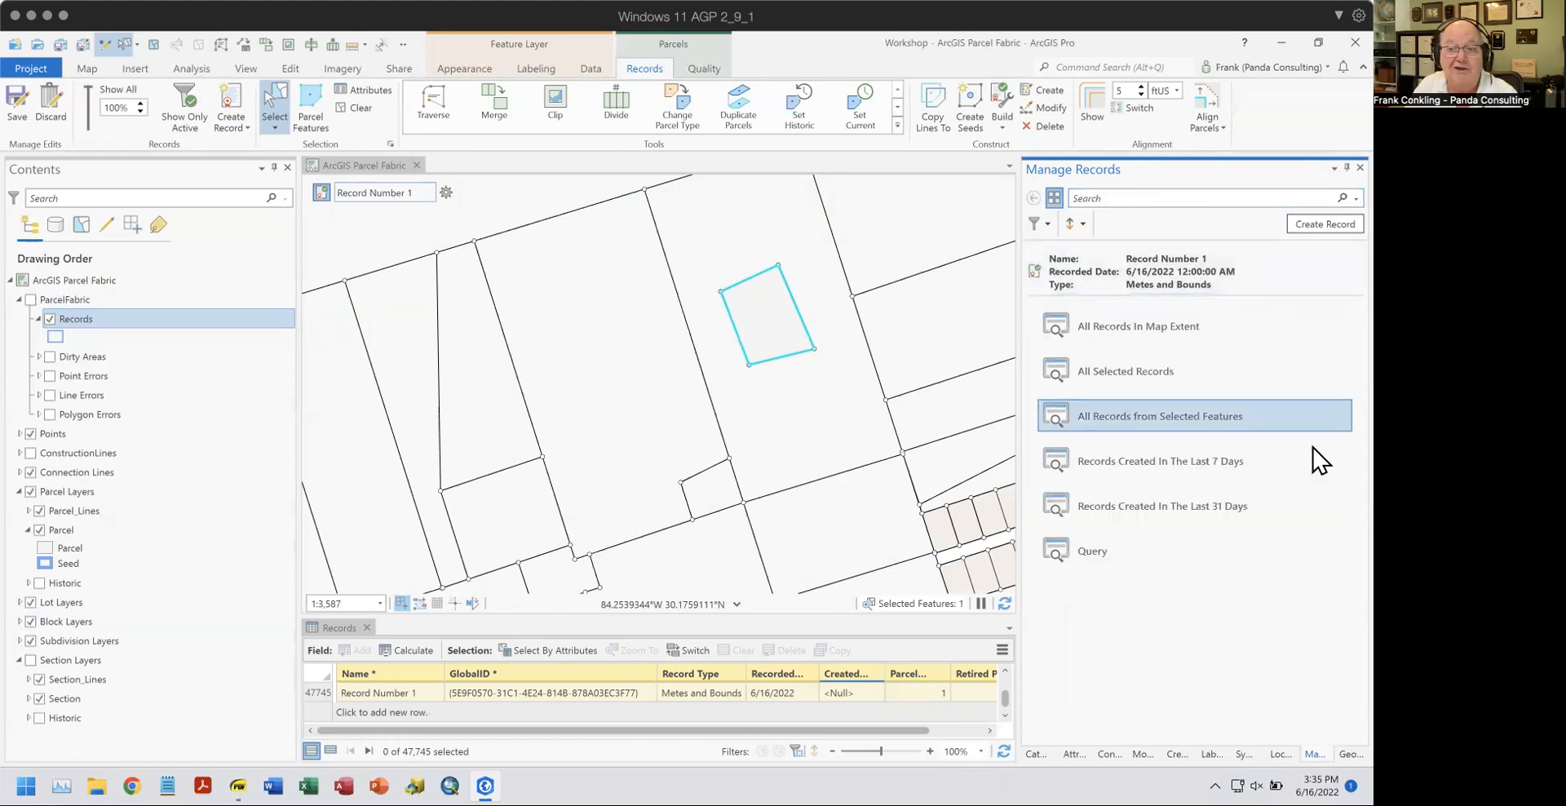
pyautogui.click(1221, 510)
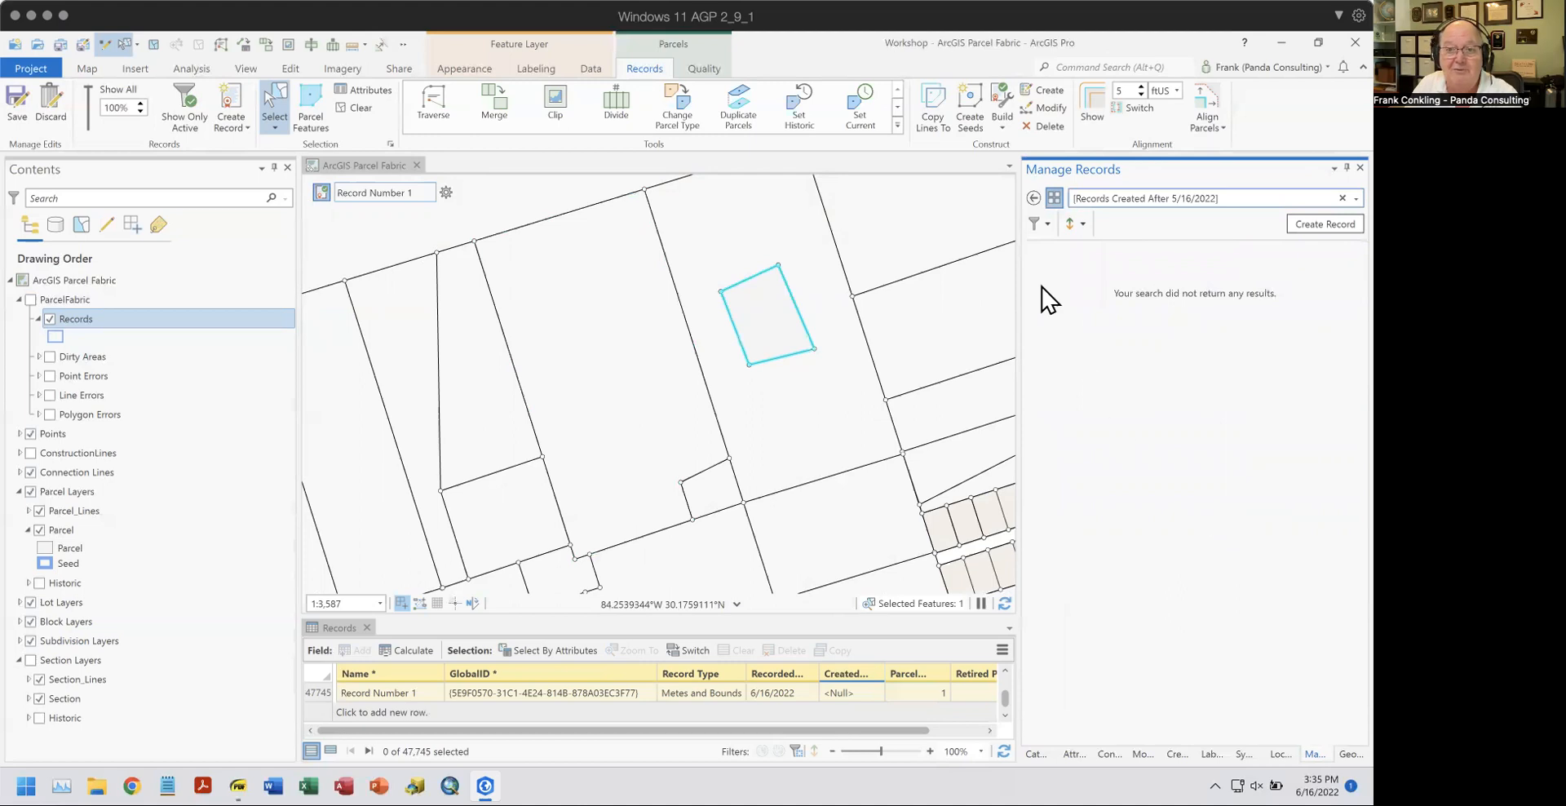
pyautogui.click(1034, 198)
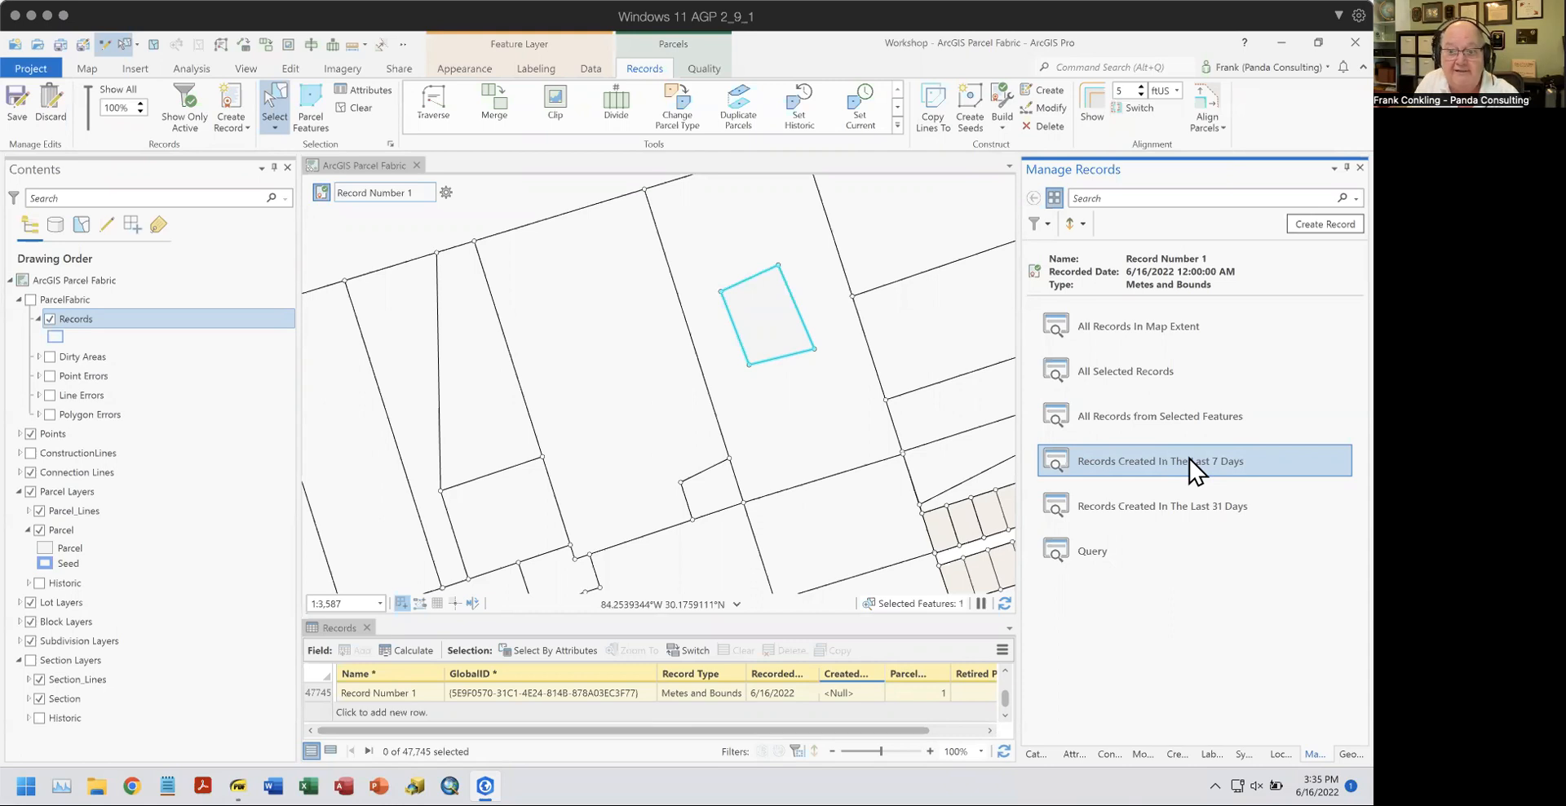
# Query the records for names that contain the text "record", review the matches, and return to the records overview.
pyautogui.click(1059, 554)
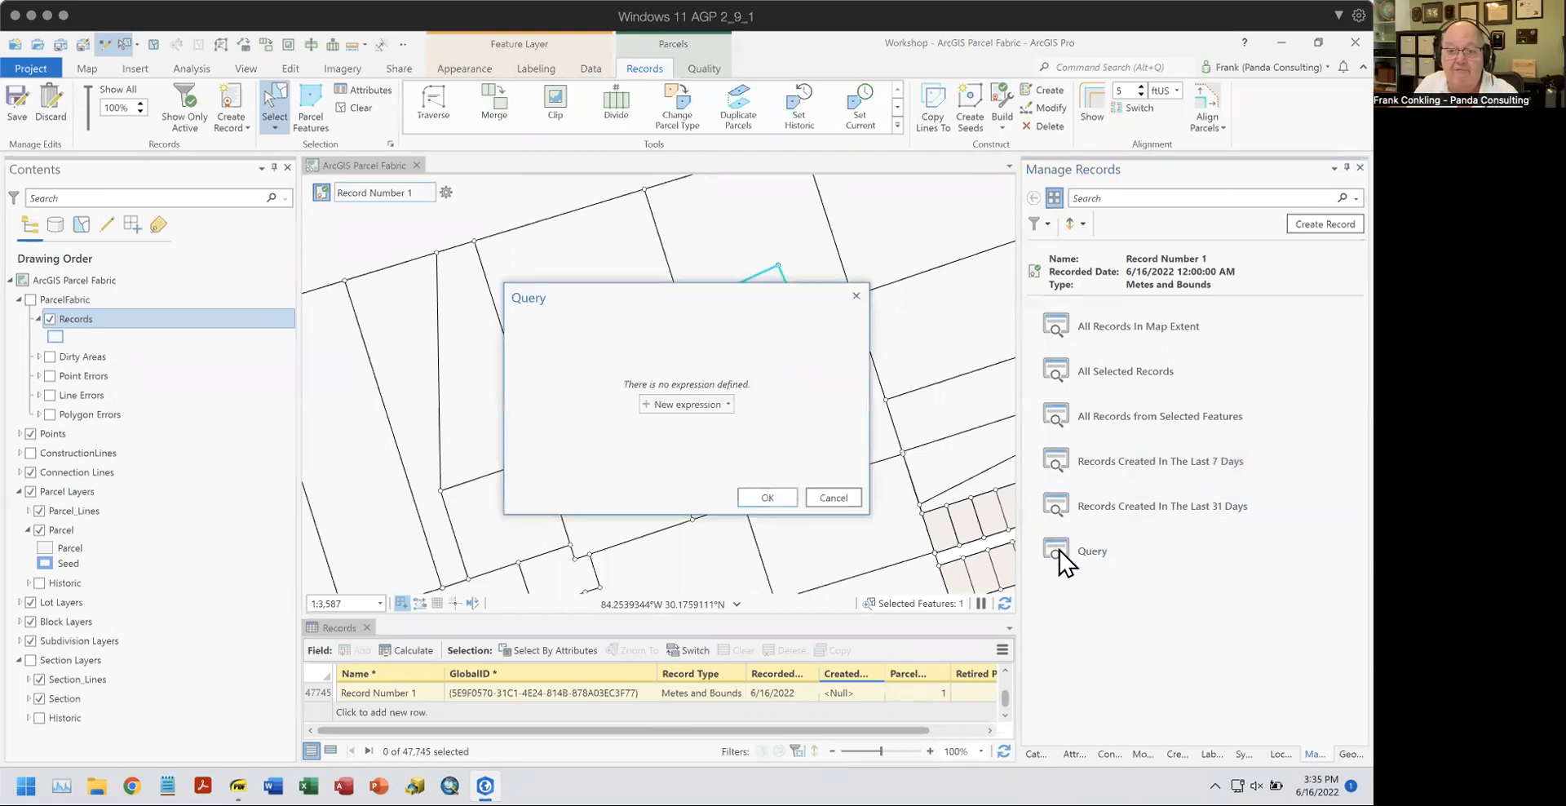
pyautogui.click(676, 405)
pyautogui.click(626, 385)
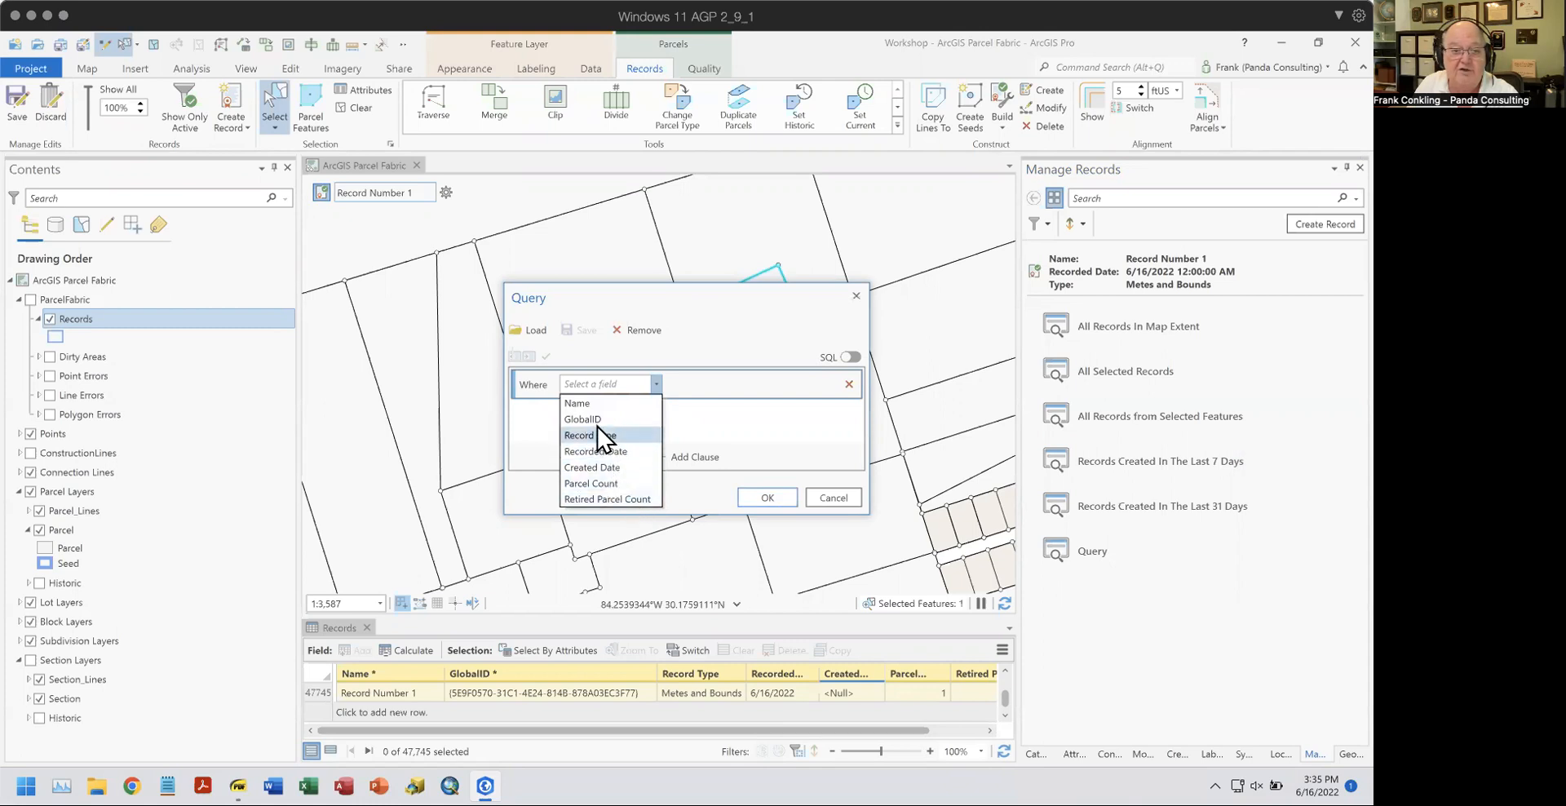
pyautogui.click(581, 404)
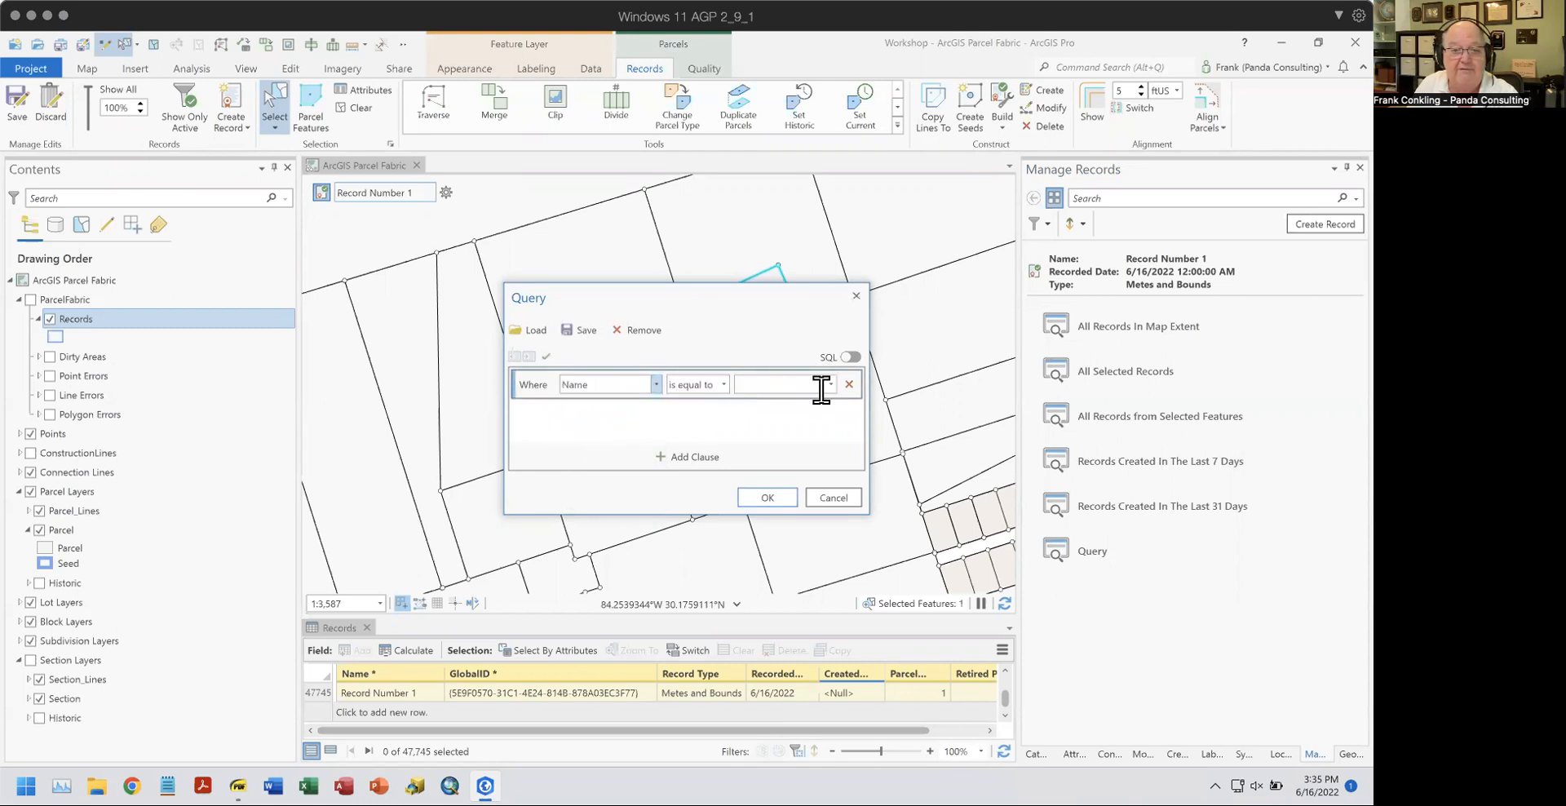
pyautogui.click(724, 385)
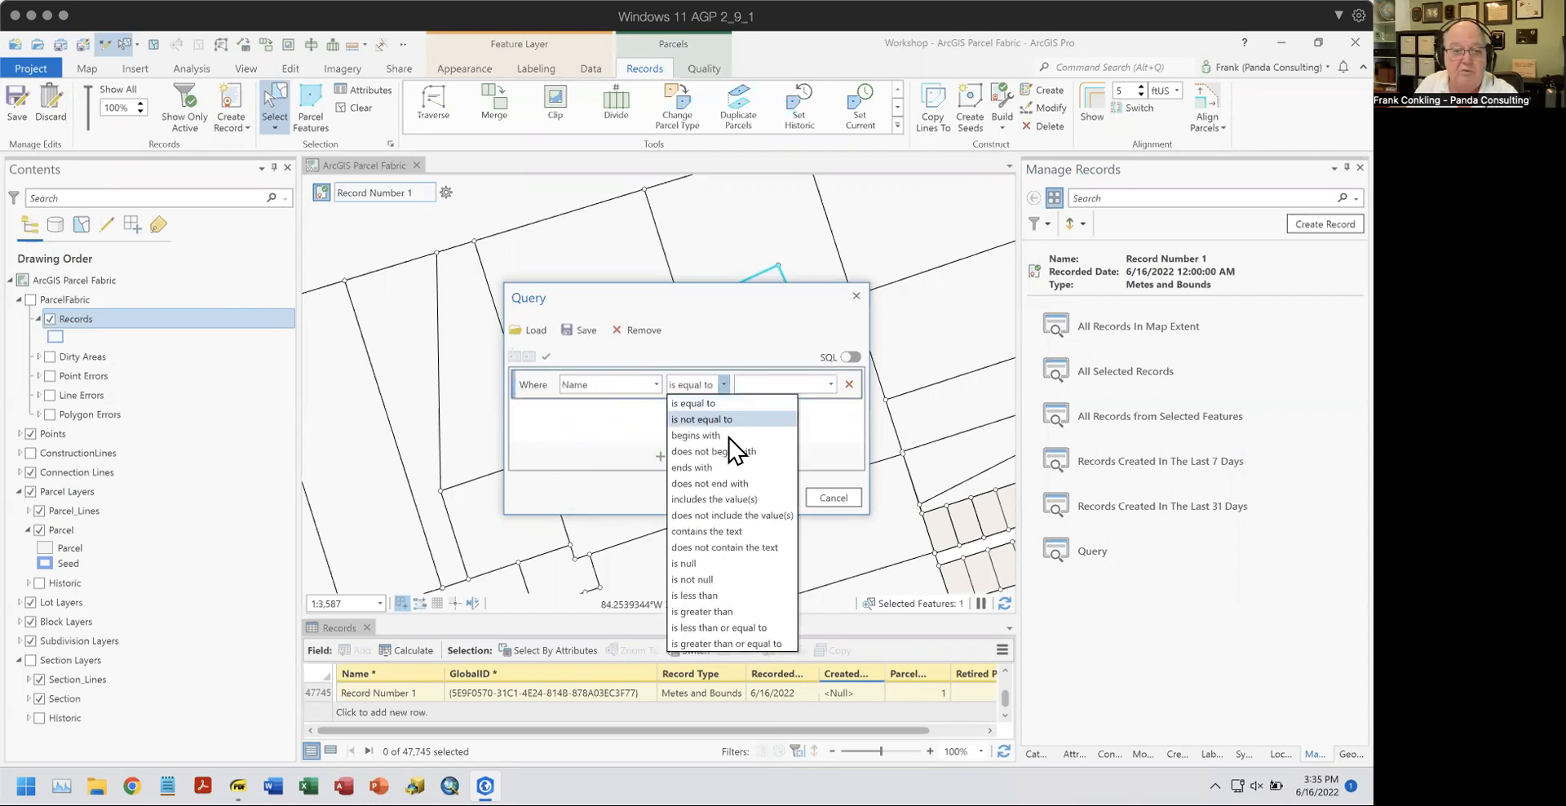
pyautogui.click(718, 531)
pyautogui.click(831, 384)
pyautogui.click(770, 384)
pyautogui.write('record')
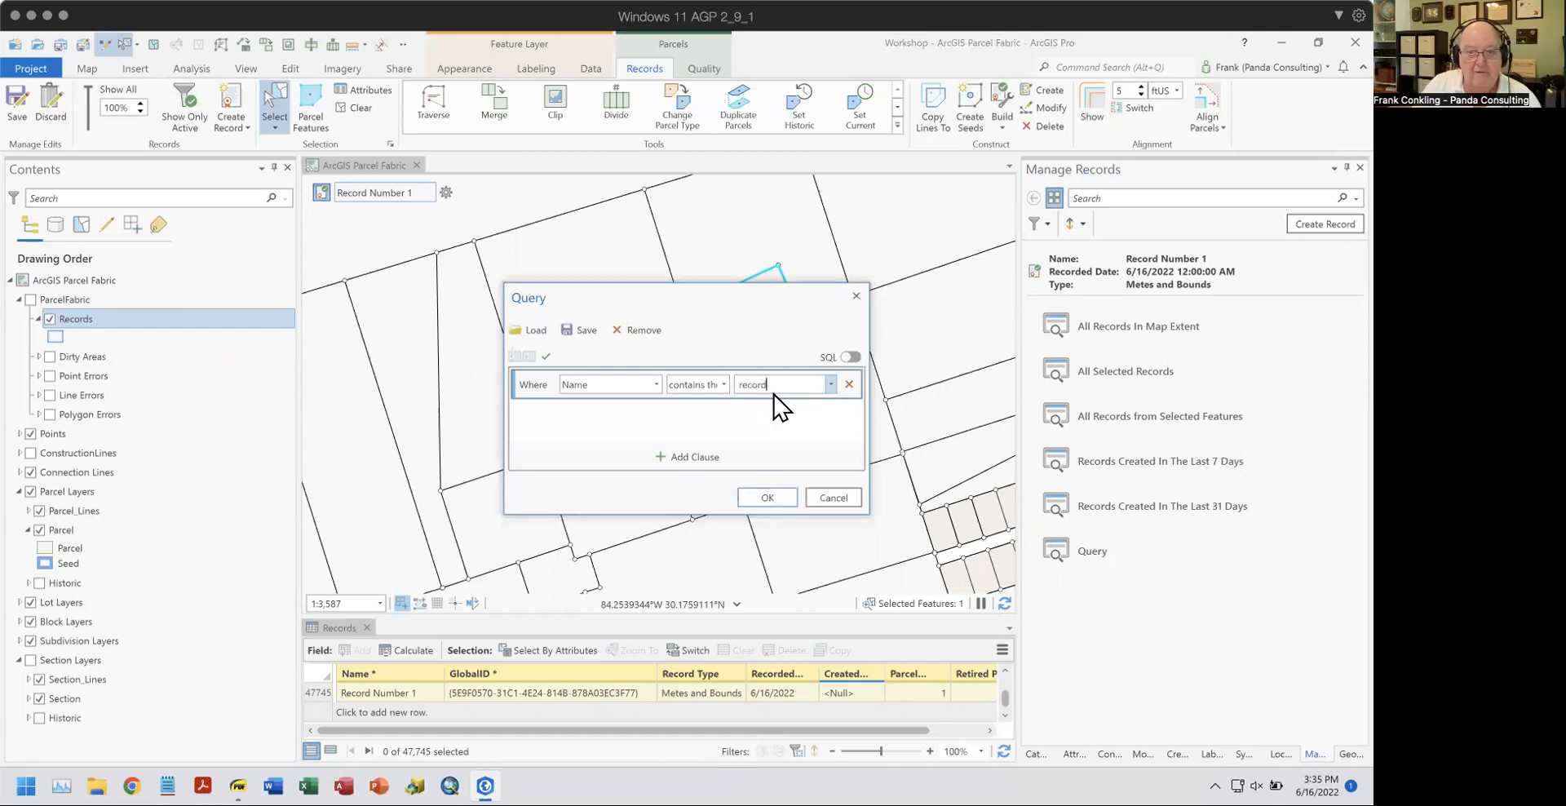
pyautogui.click(767, 498)
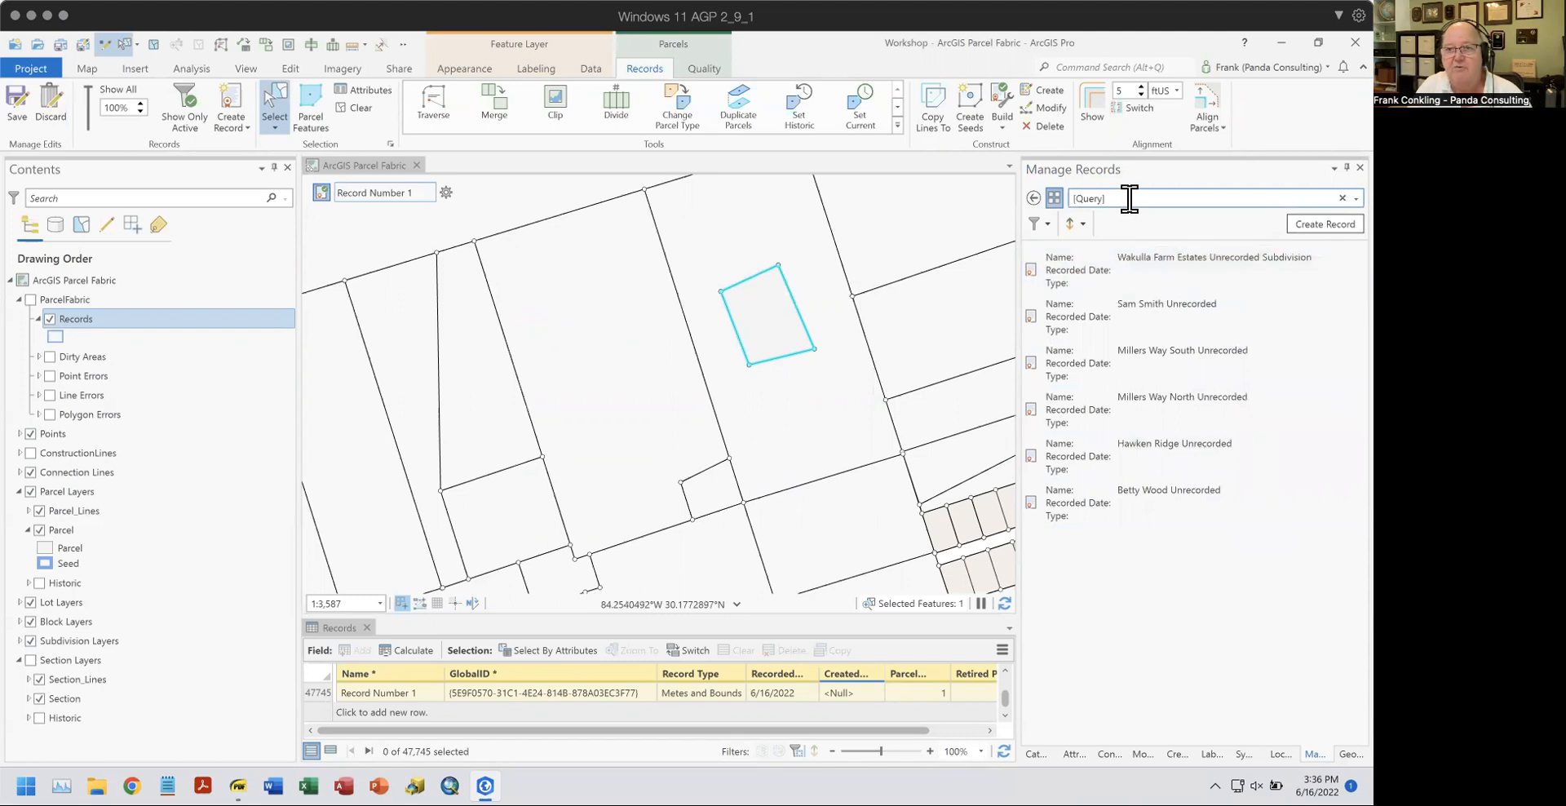
pyautogui.click(1031, 198)
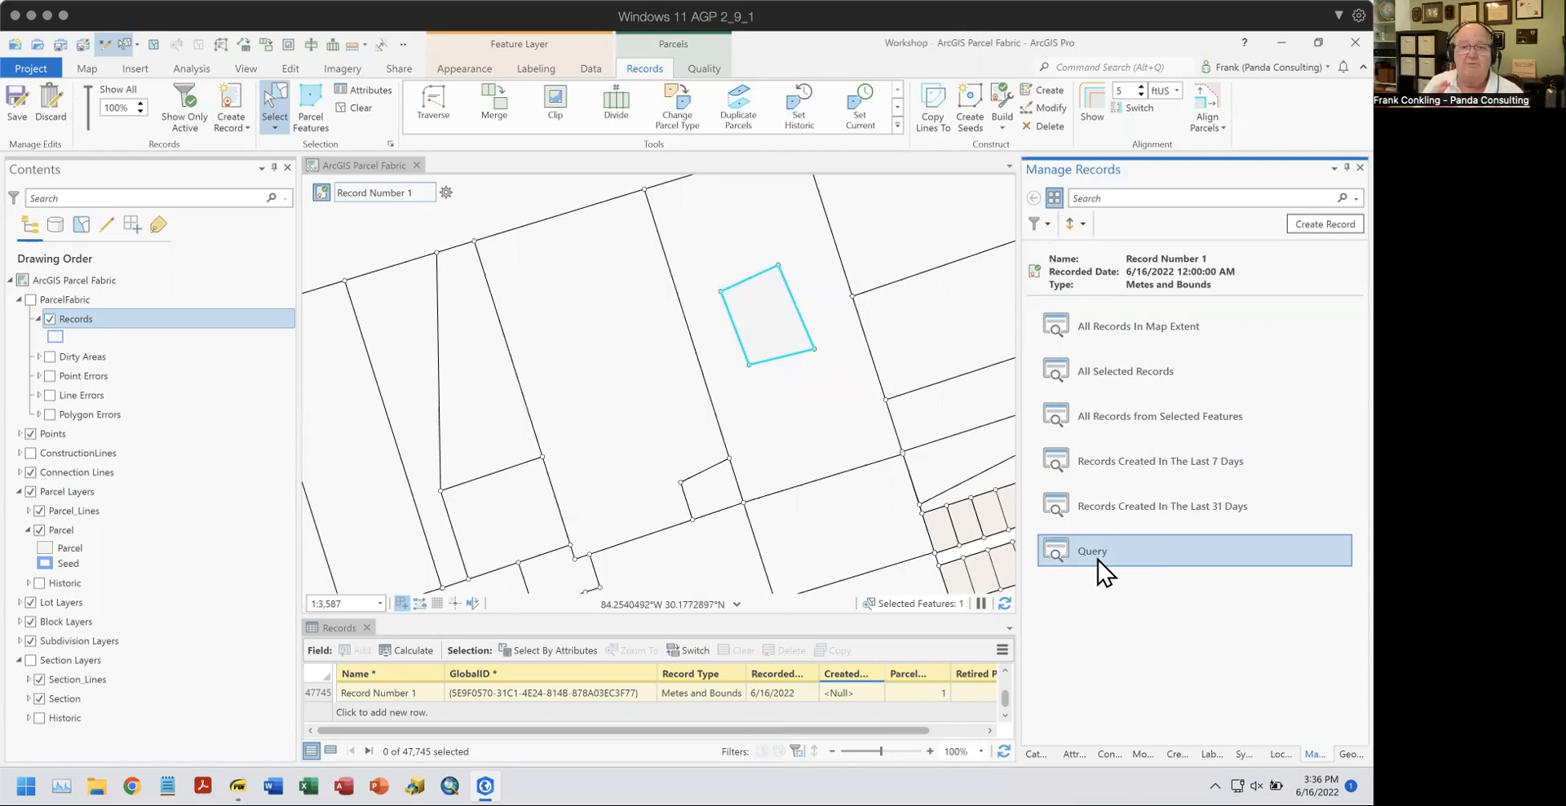
# Clear the map selection and start a new record named Record 2.
pyautogui.moveTo(783, 333); pyautogui.dragTo(636, 367)
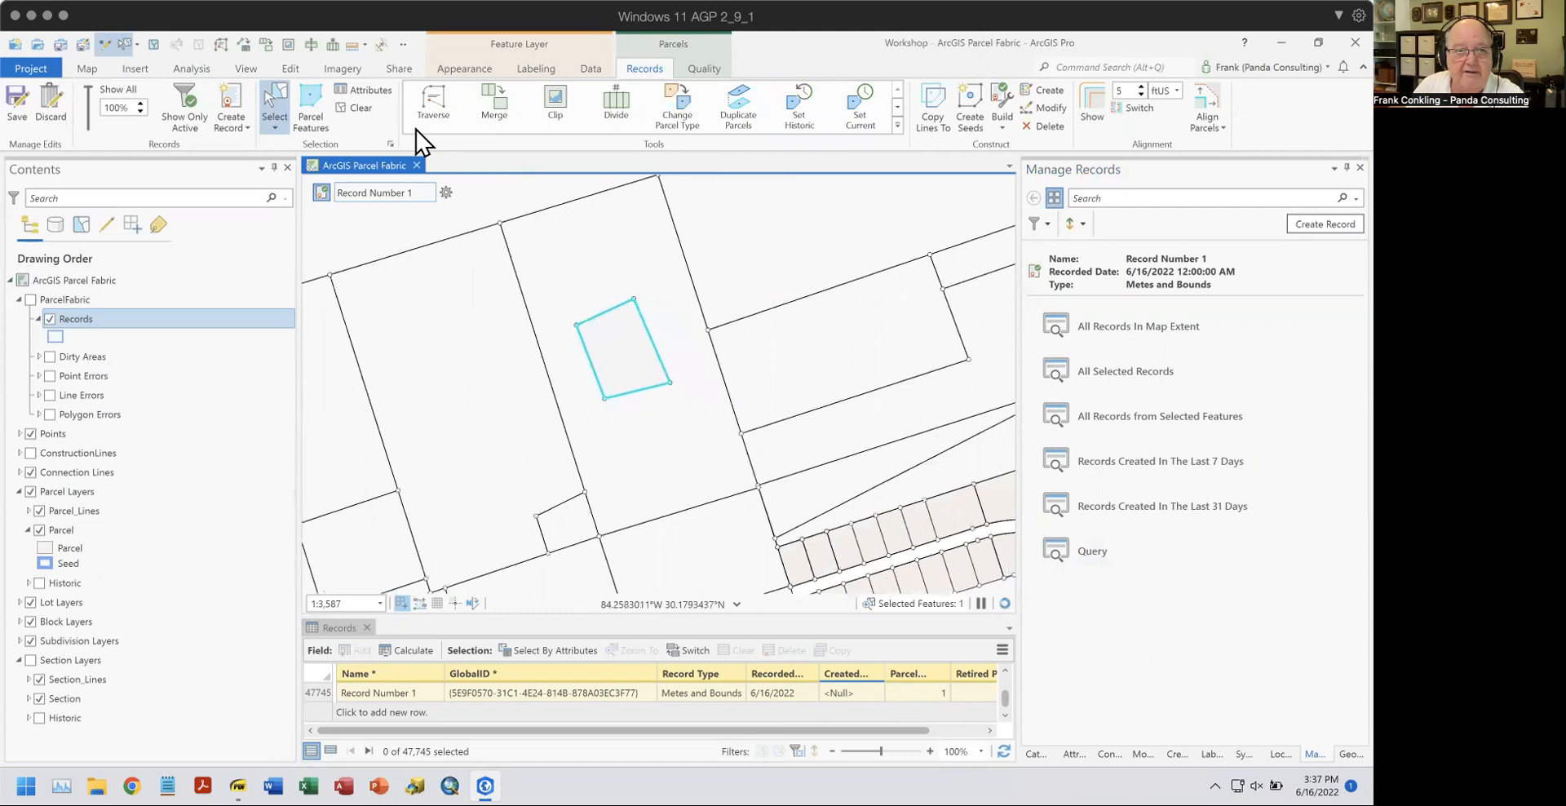
pyautogui.click(352, 107)
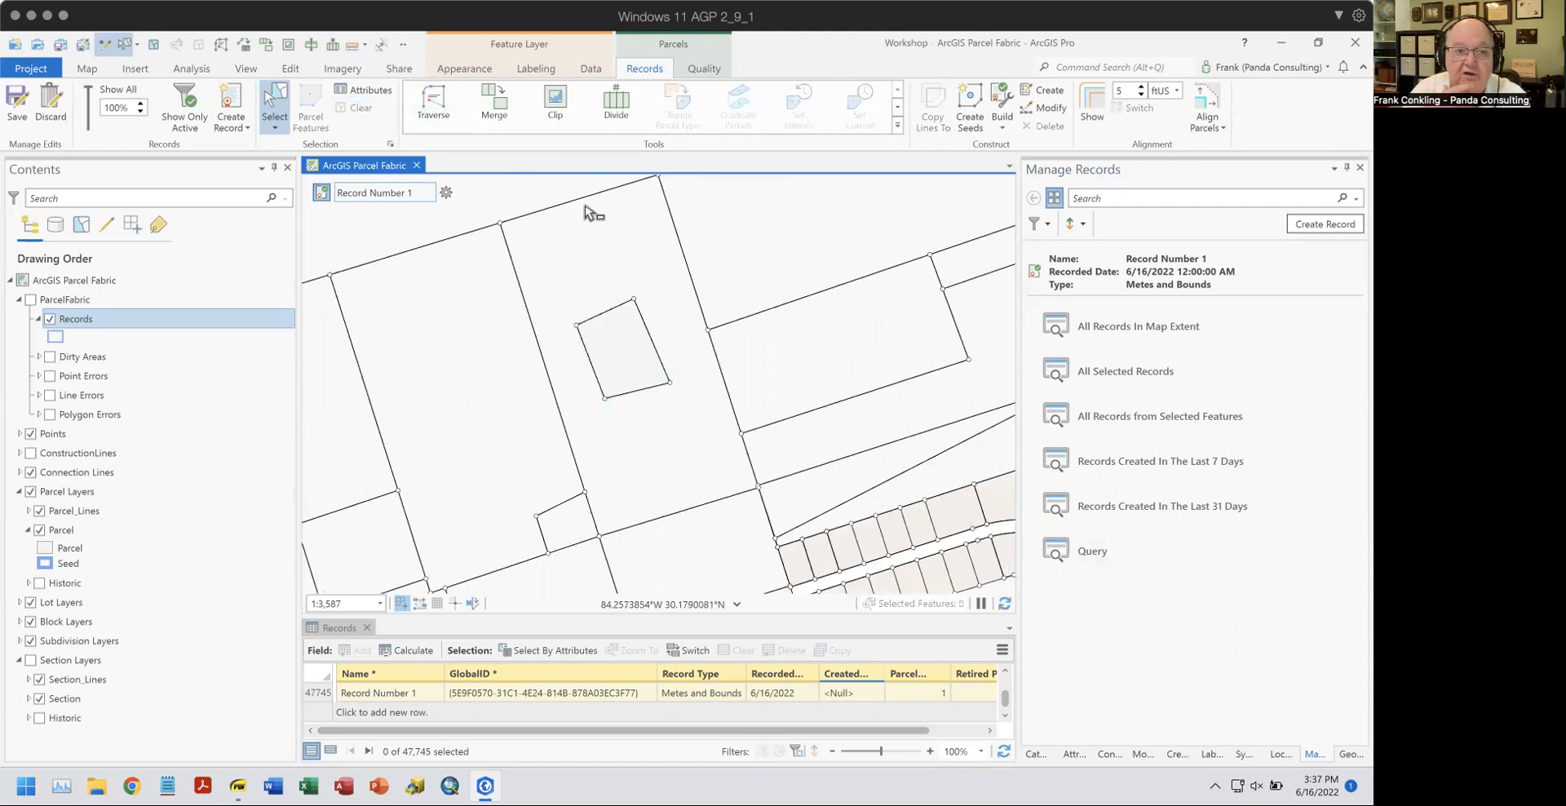
pyautogui.moveTo(585, 211); pyautogui.dragTo(761, 425)
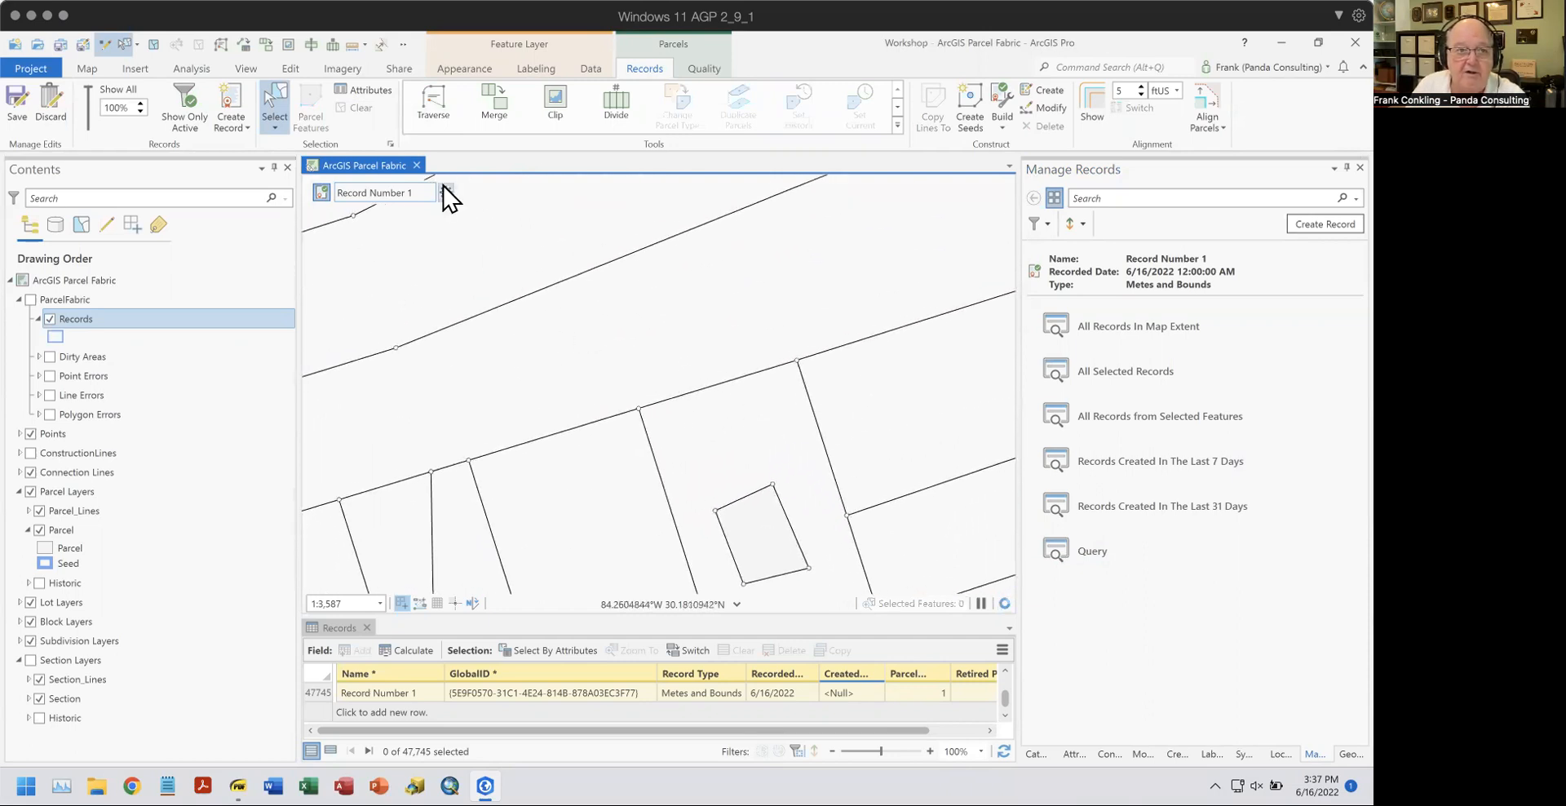
pyautogui.click(446, 192)
pyautogui.click(500, 166)
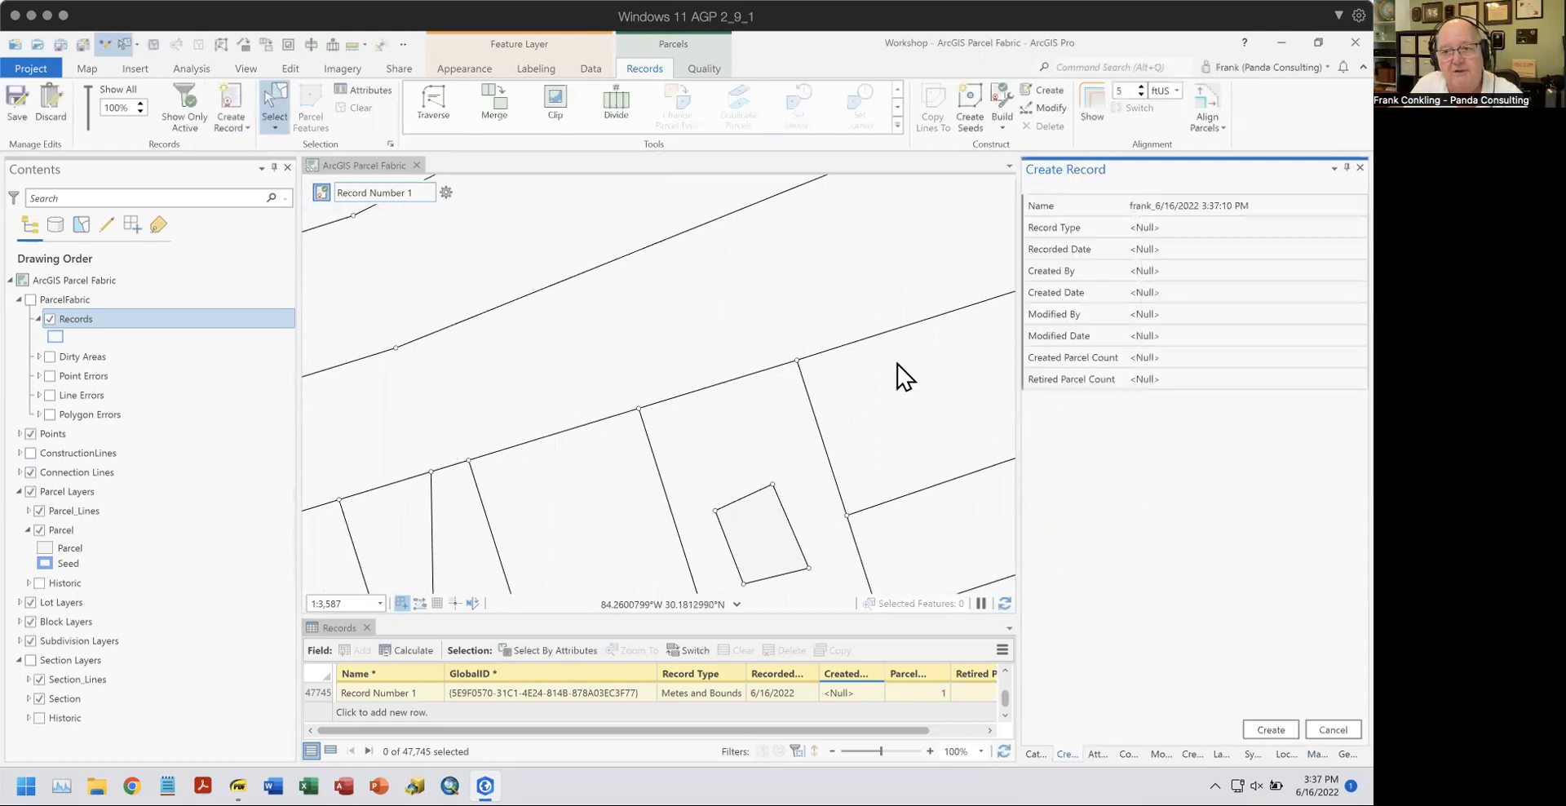
pyautogui.click(1226, 207)
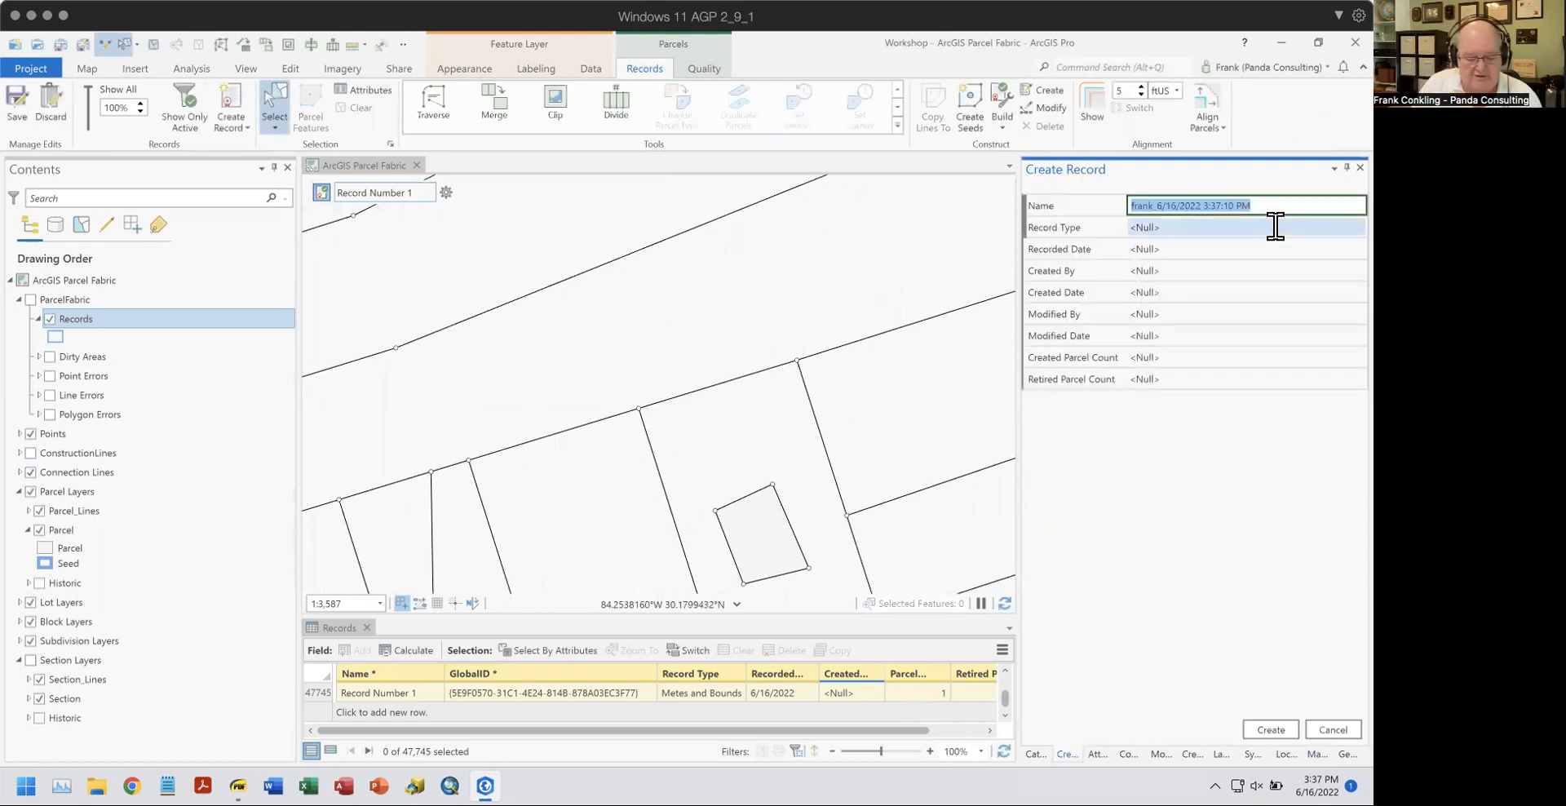
pyautogui.write('Record')
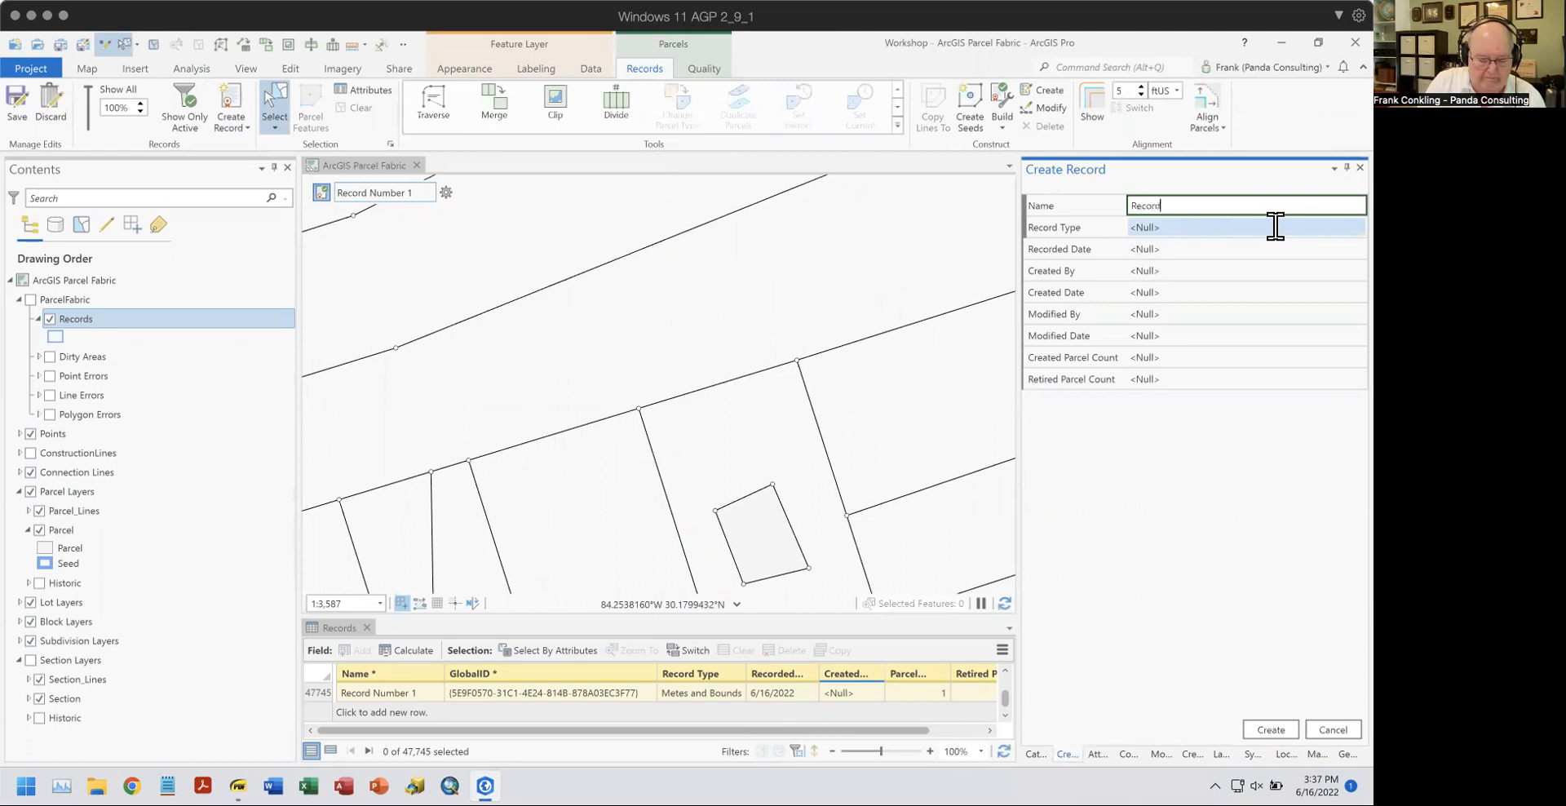
pyautogui.write(' 2')
# Set the new record's type to Metes and Bounds and its recorded date to 06/16/2022, and create the record.
pyautogui.click(1261, 227)
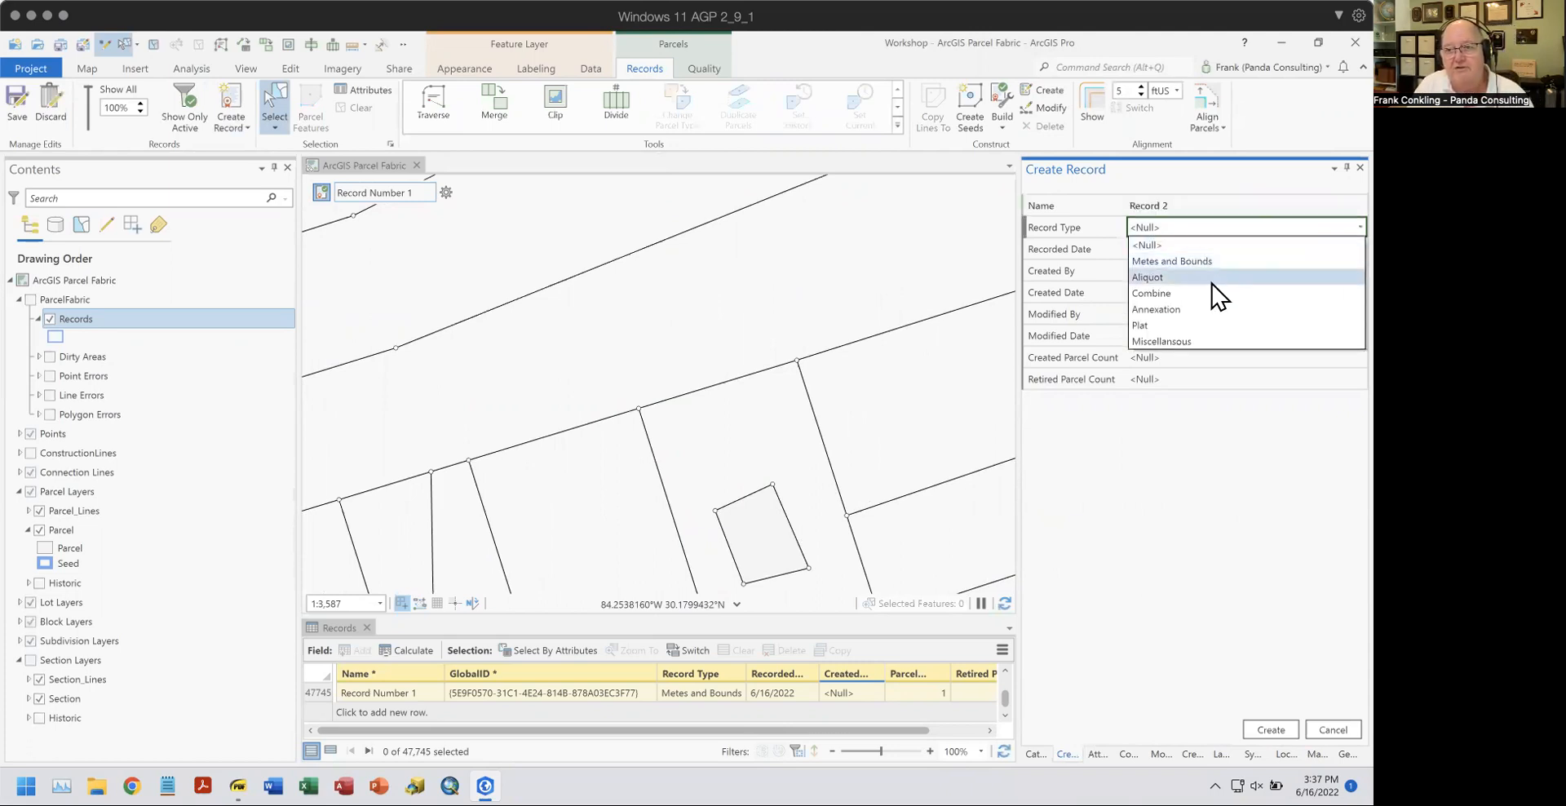
pyautogui.click(1200, 261)
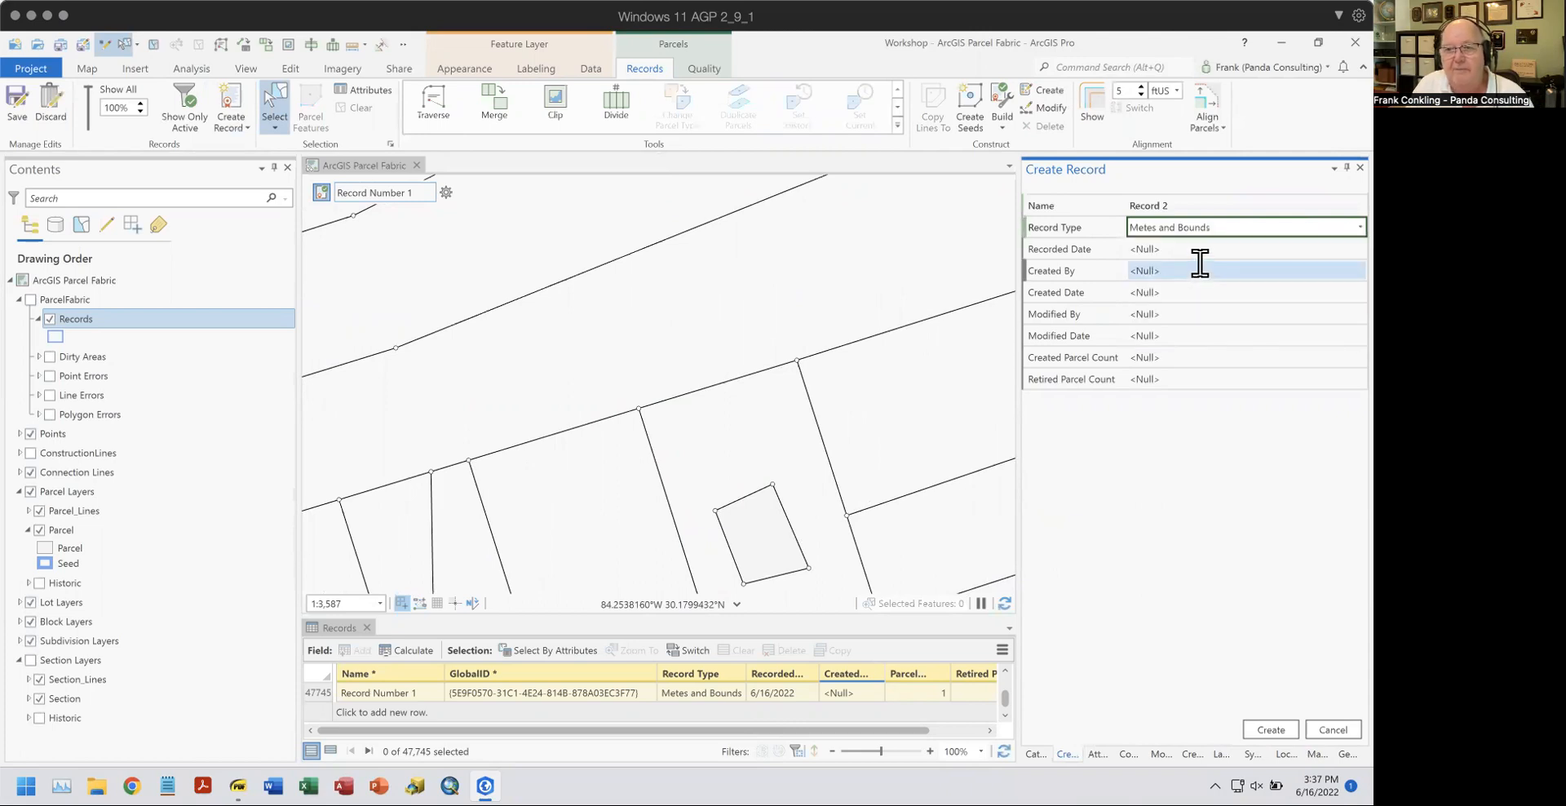
pyautogui.click(1174, 249)
pyautogui.write('06/16/2')
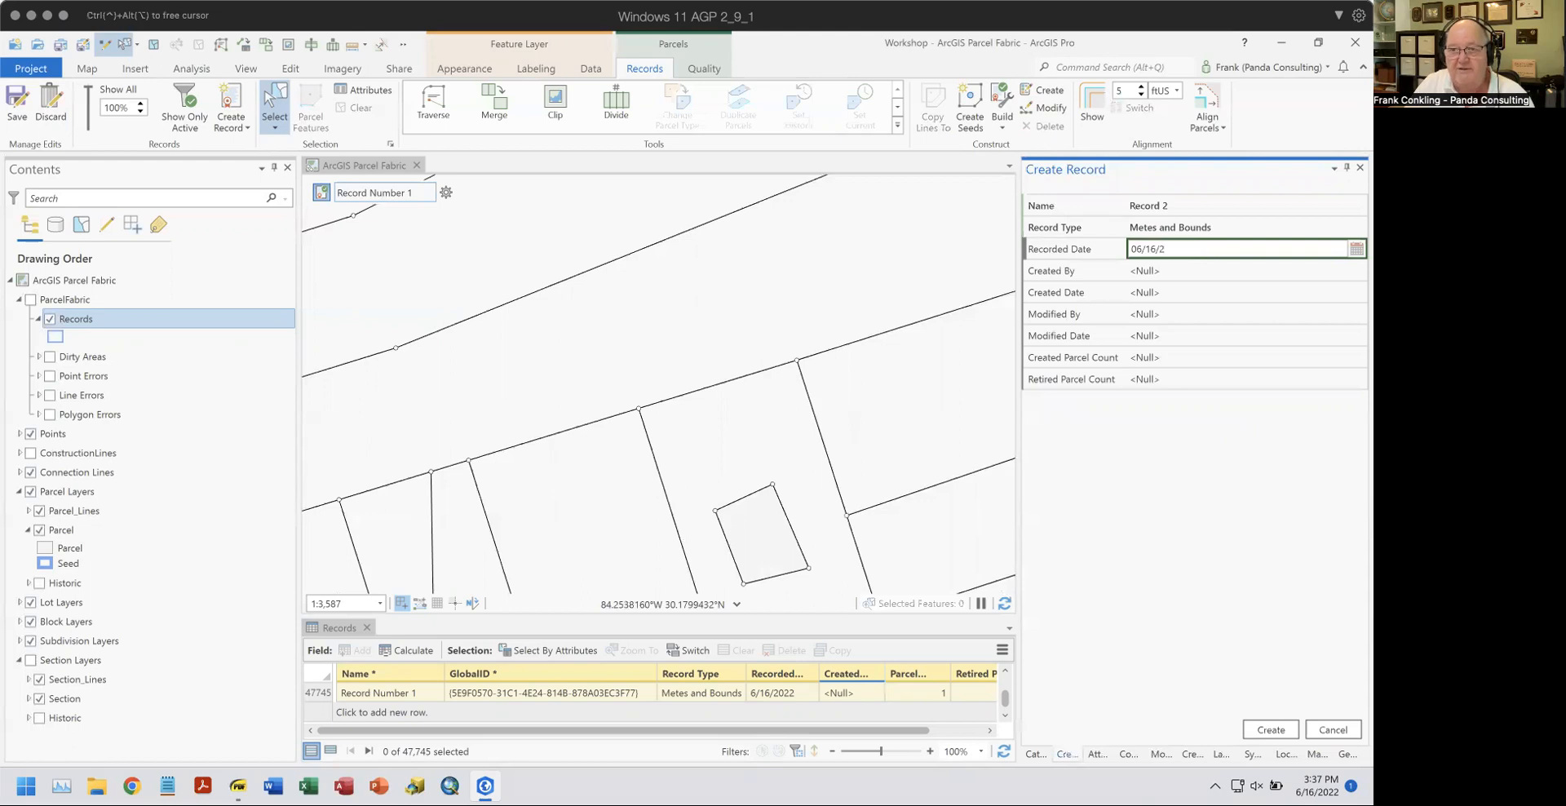
pyautogui.write('022')
pyautogui.press('Tab')
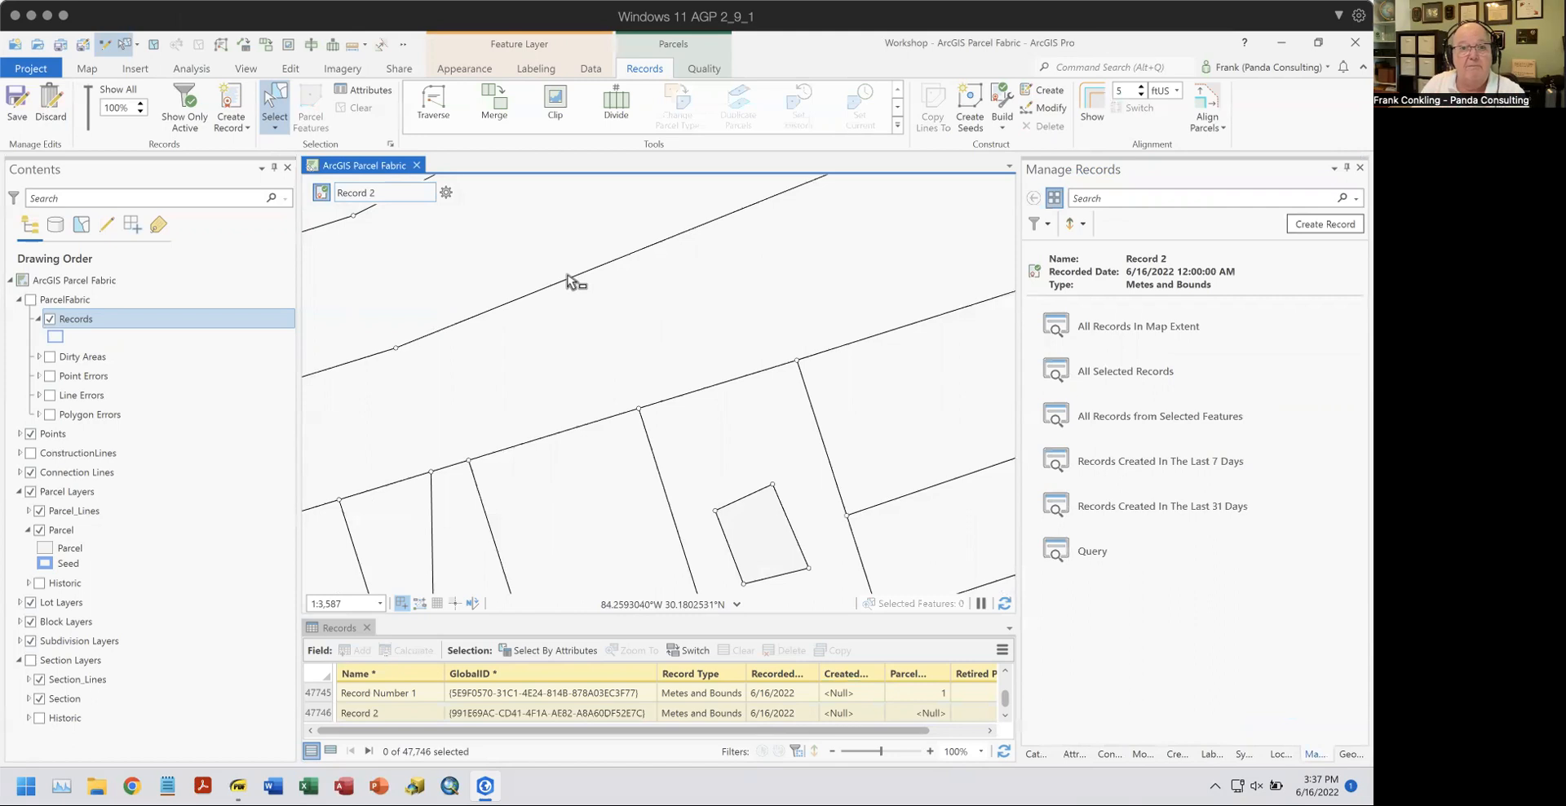
# Draw four two-point parcel lines forming a closed quadrilateral in the large parcel north of the existing small parcel, and clear the selection.
pyautogui.click(1177, 753)
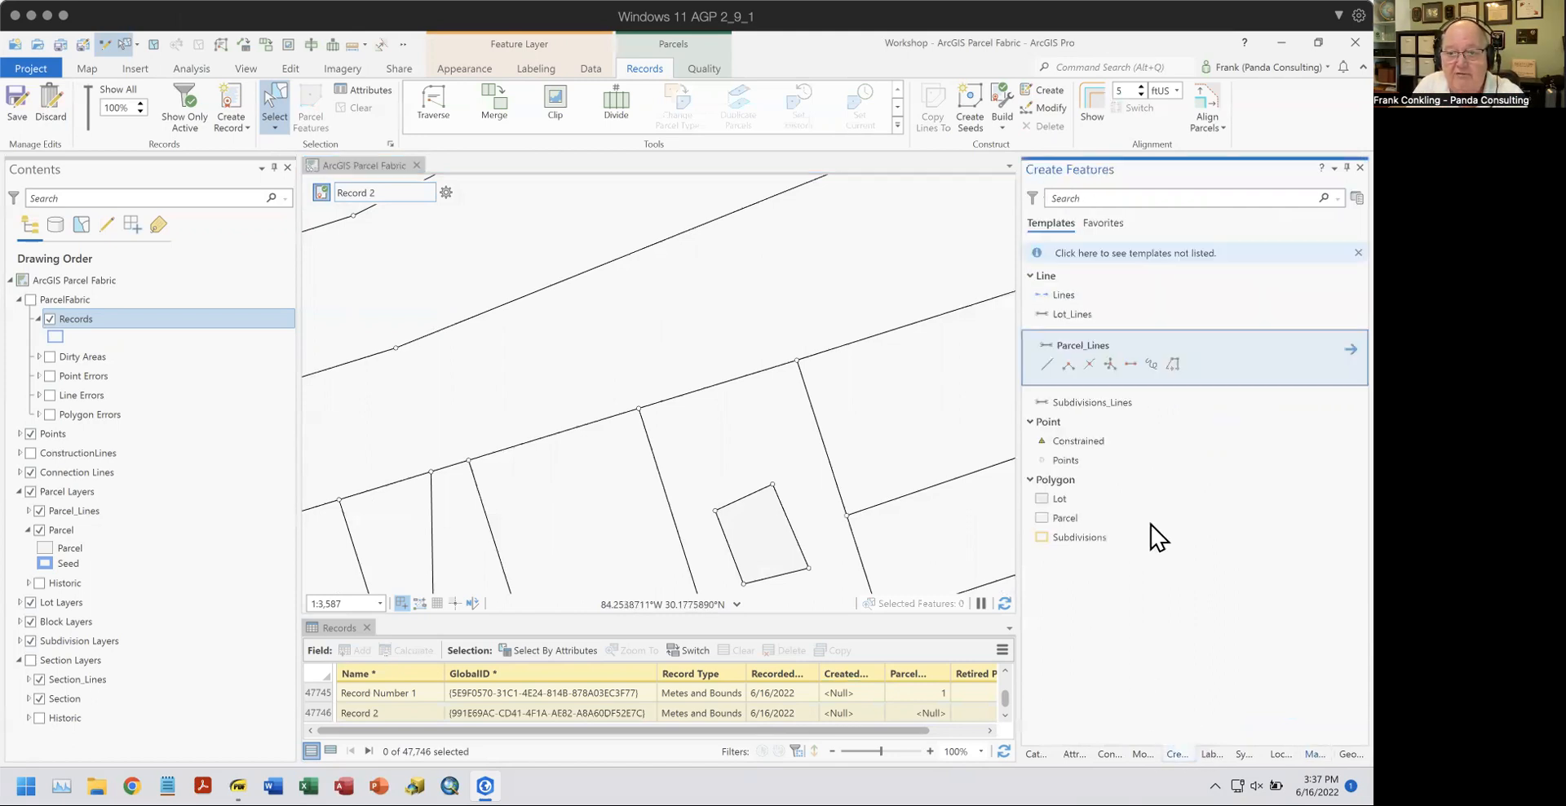
pyautogui.click(1131, 364)
pyautogui.click(663, 354)
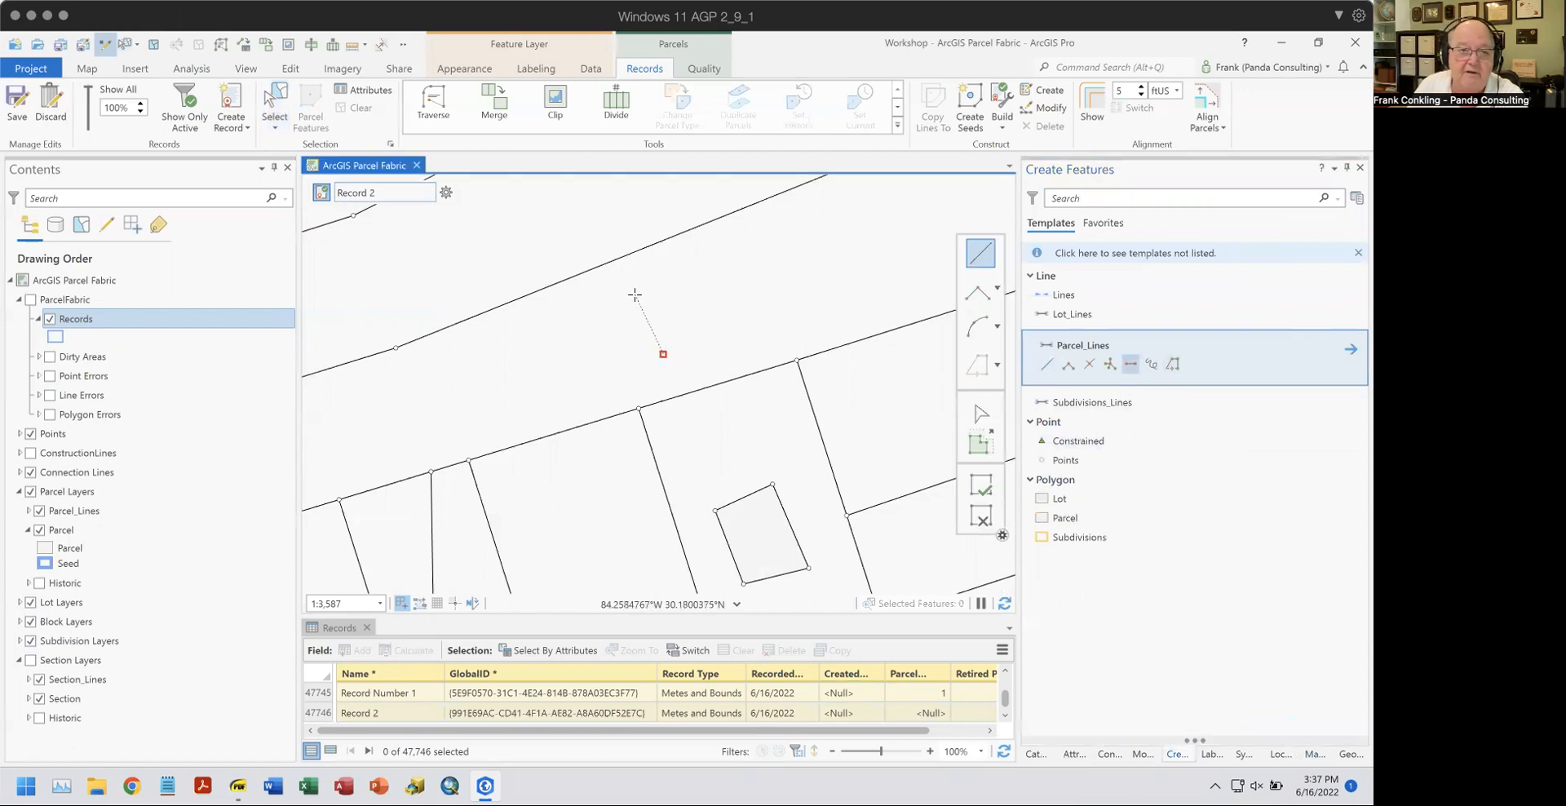
pyautogui.click(635, 295)
pyautogui.click(697, 257)
pyautogui.click(738, 325)
pyautogui.click(662, 354)
pyautogui.click(983, 517)
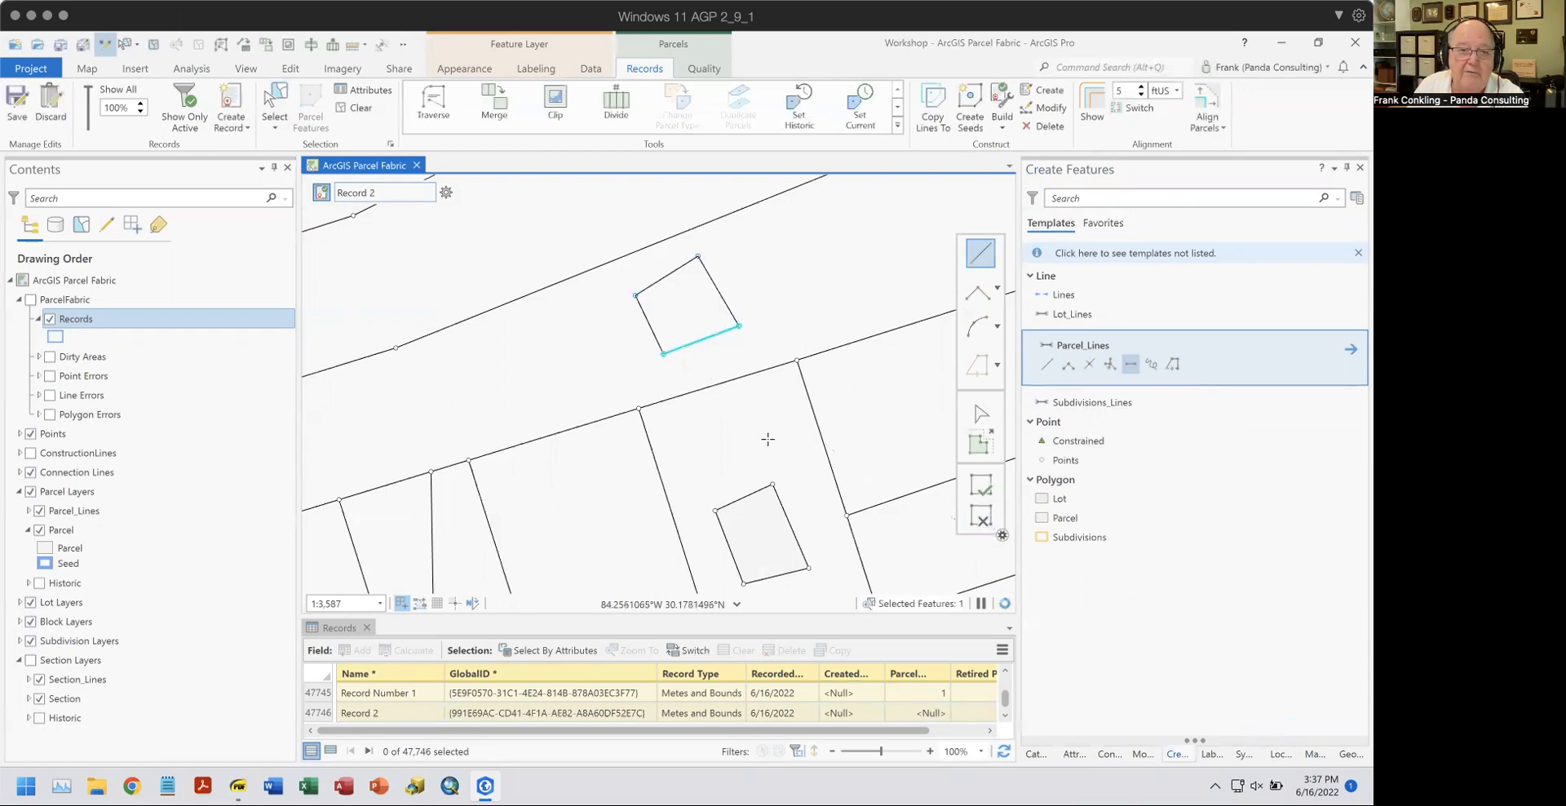
pyautogui.click(359, 108)
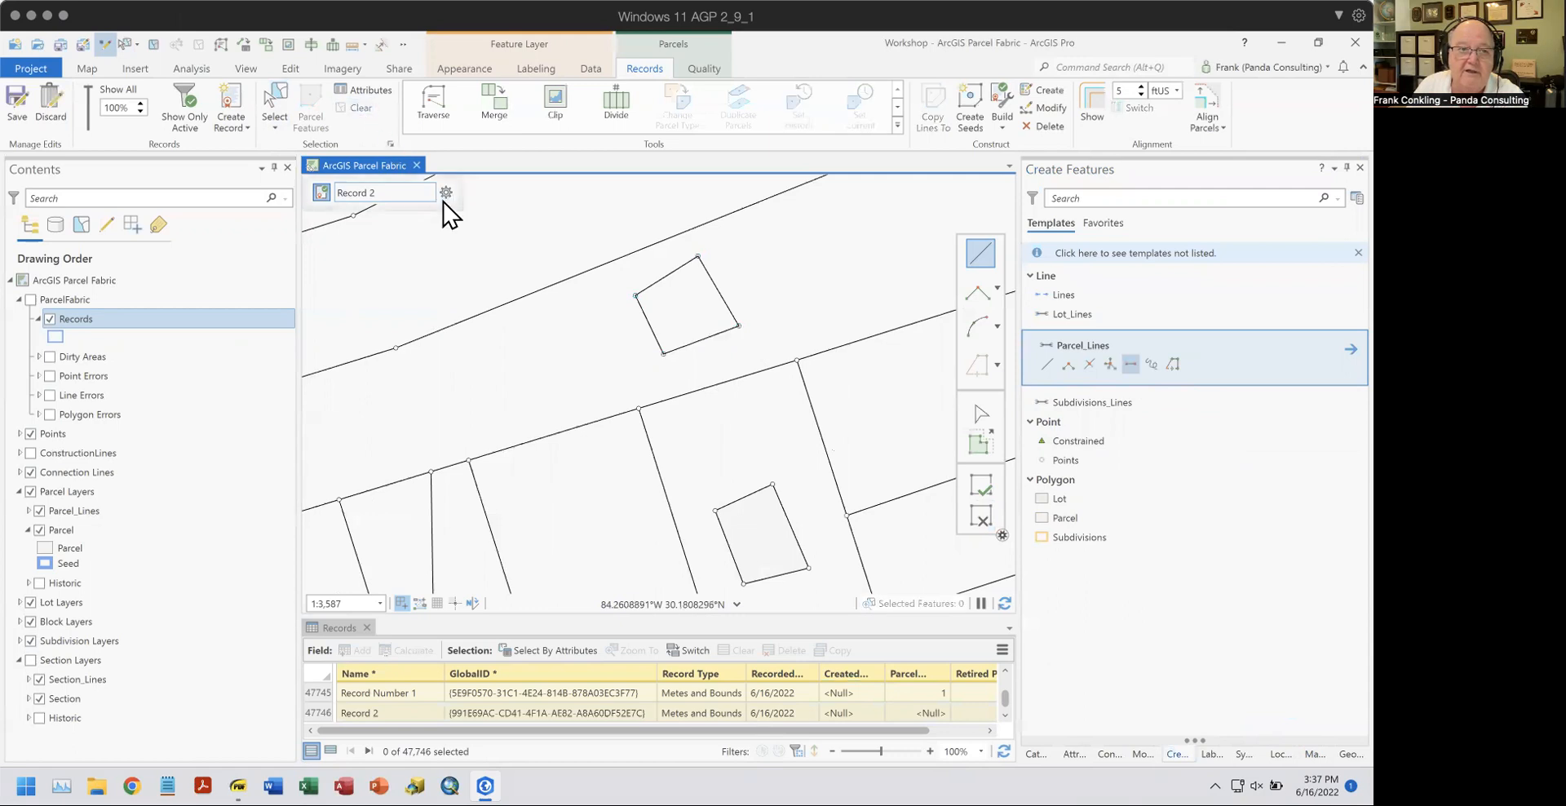
# Select all features belonging to the active record to check them, clear the selection, and discard the stray sketch point.
pyautogui.click(446, 193)
pyautogui.click(505, 353)
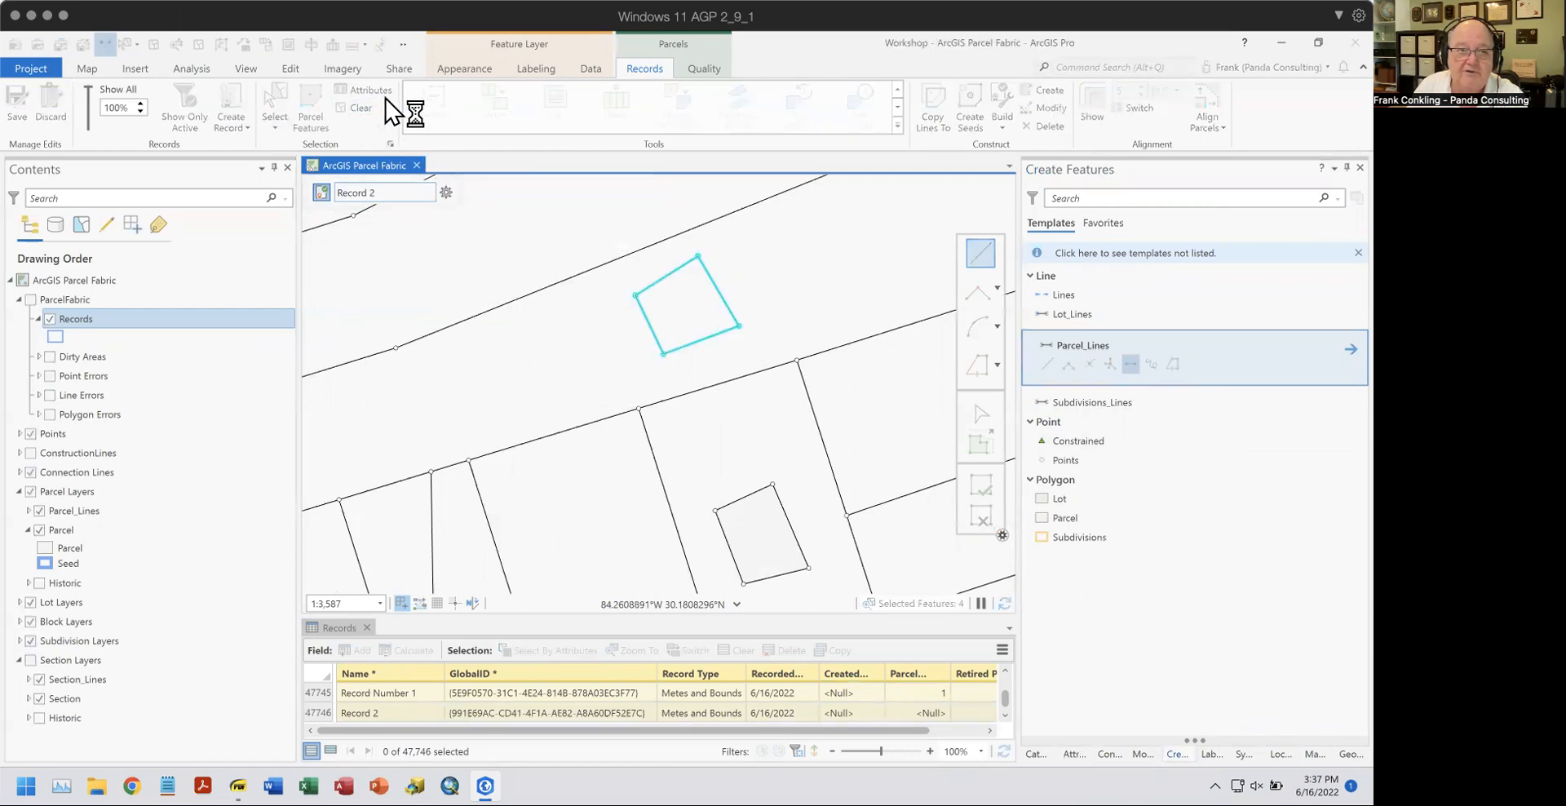
pyautogui.click(490, 233)
pyautogui.click(356, 108)
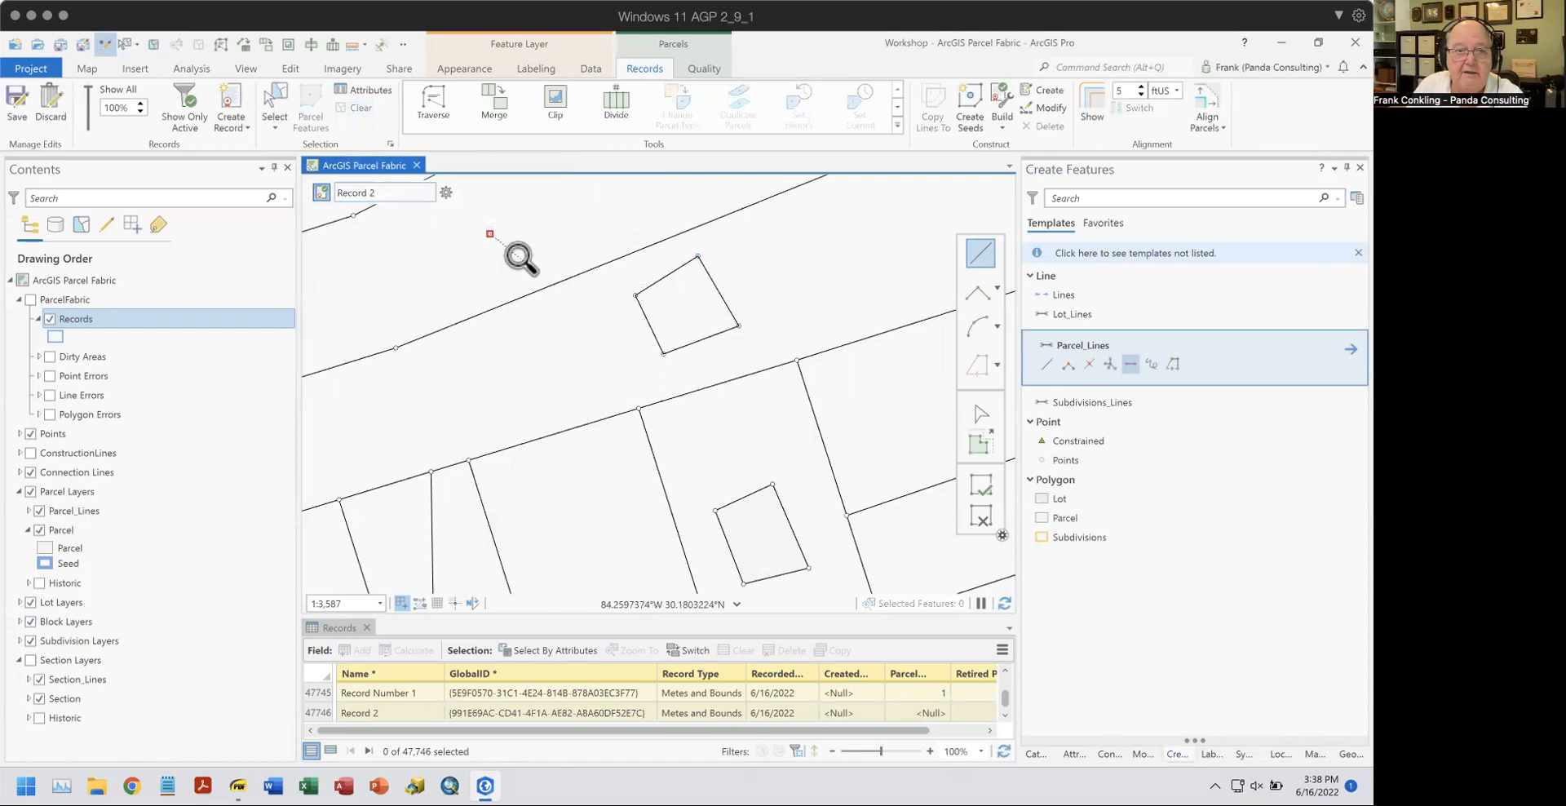
pyautogui.click(976, 520)
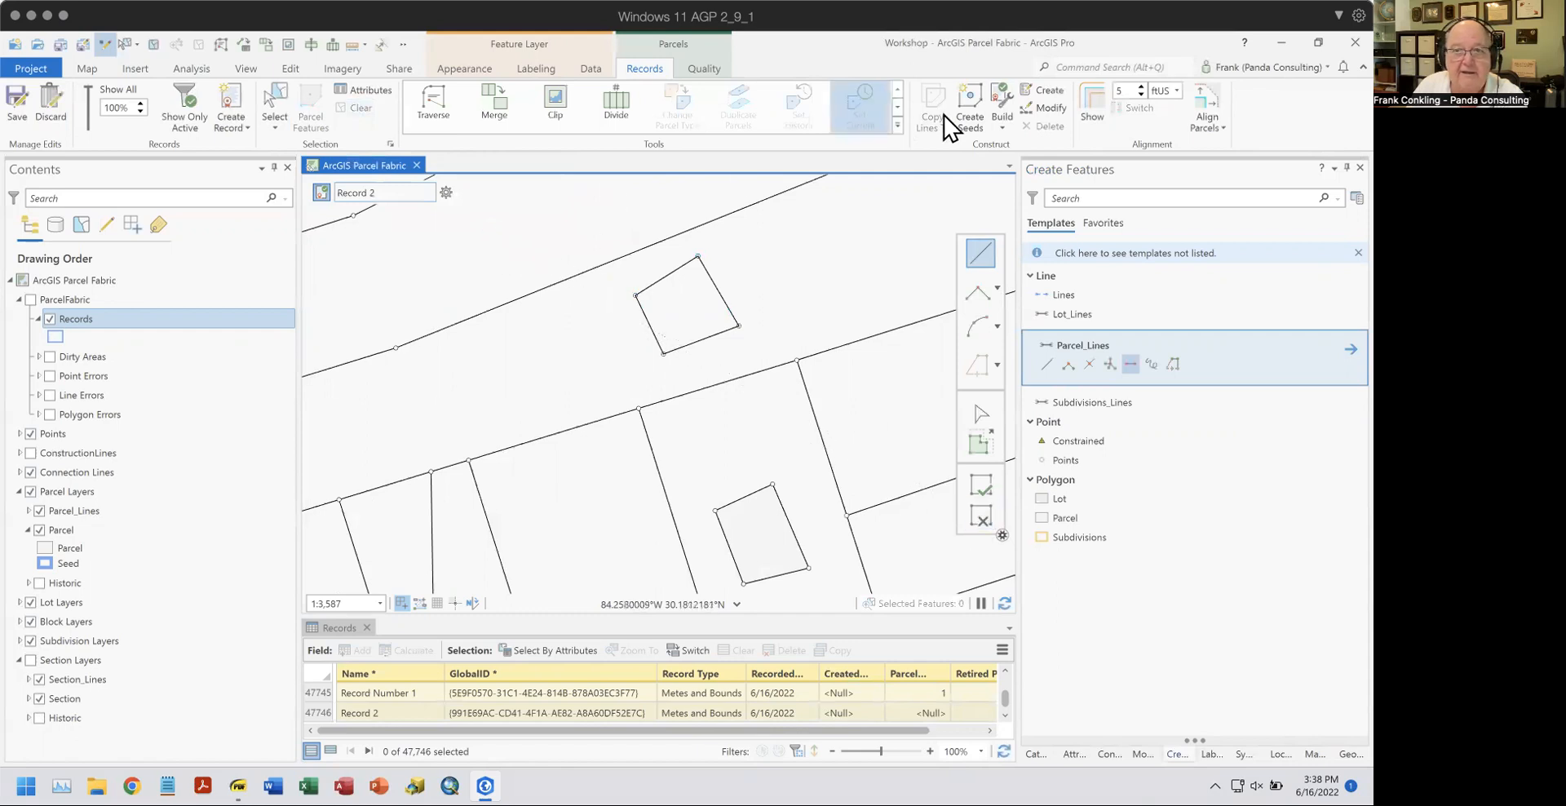
# Create a parcel seed for the new quadrilateral in Record 2.
pyautogui.click(975, 109)
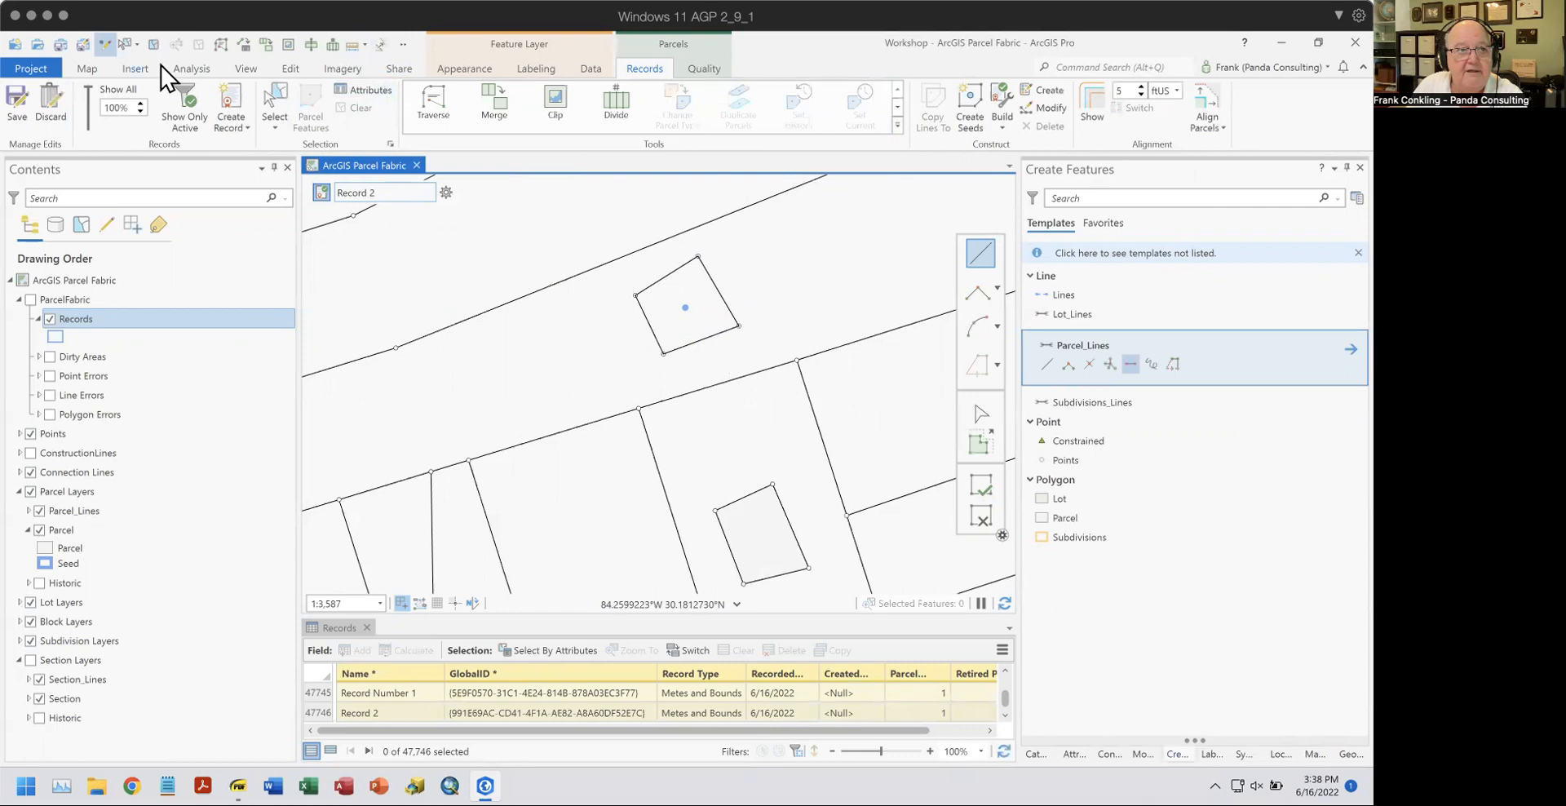
# Move the Quick Access Toolbar below the ribbon and undo the seed creation.
pyautogui.click(289, 68)
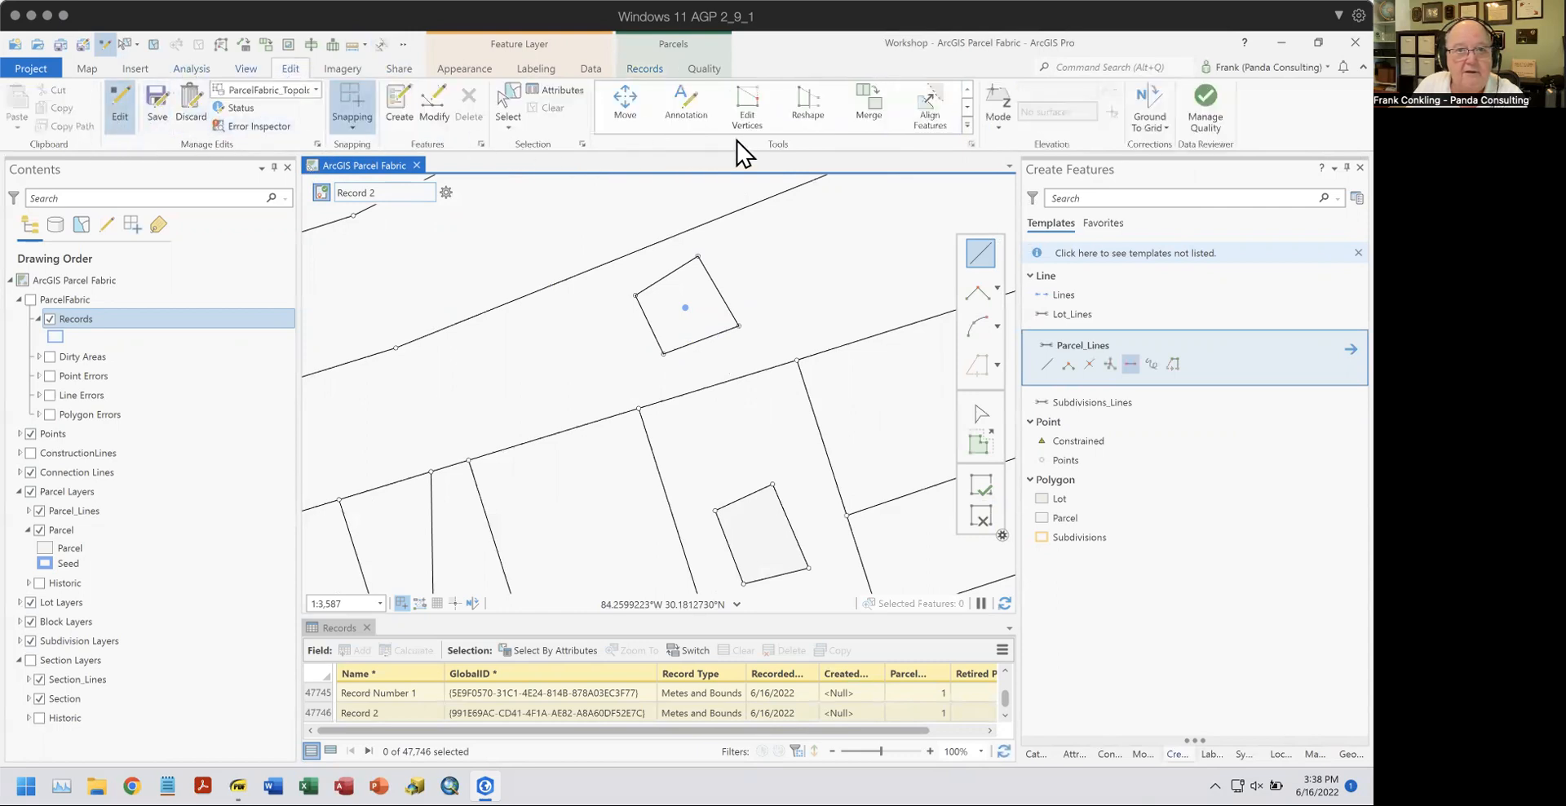
pyautogui.click(403, 44)
pyautogui.click(615, 71)
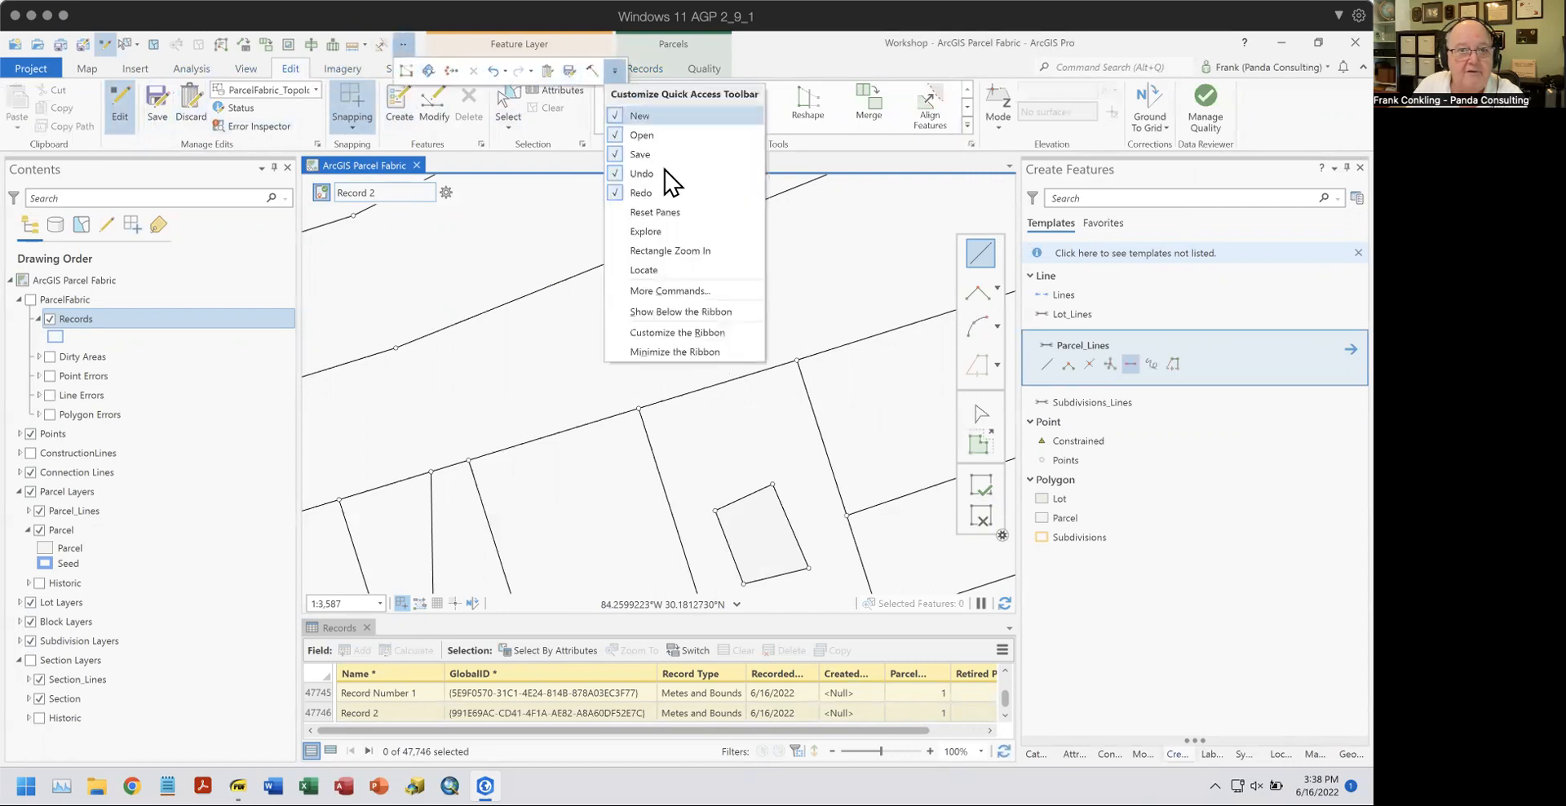
pyautogui.click(669, 314)
pyautogui.click(486, 165)
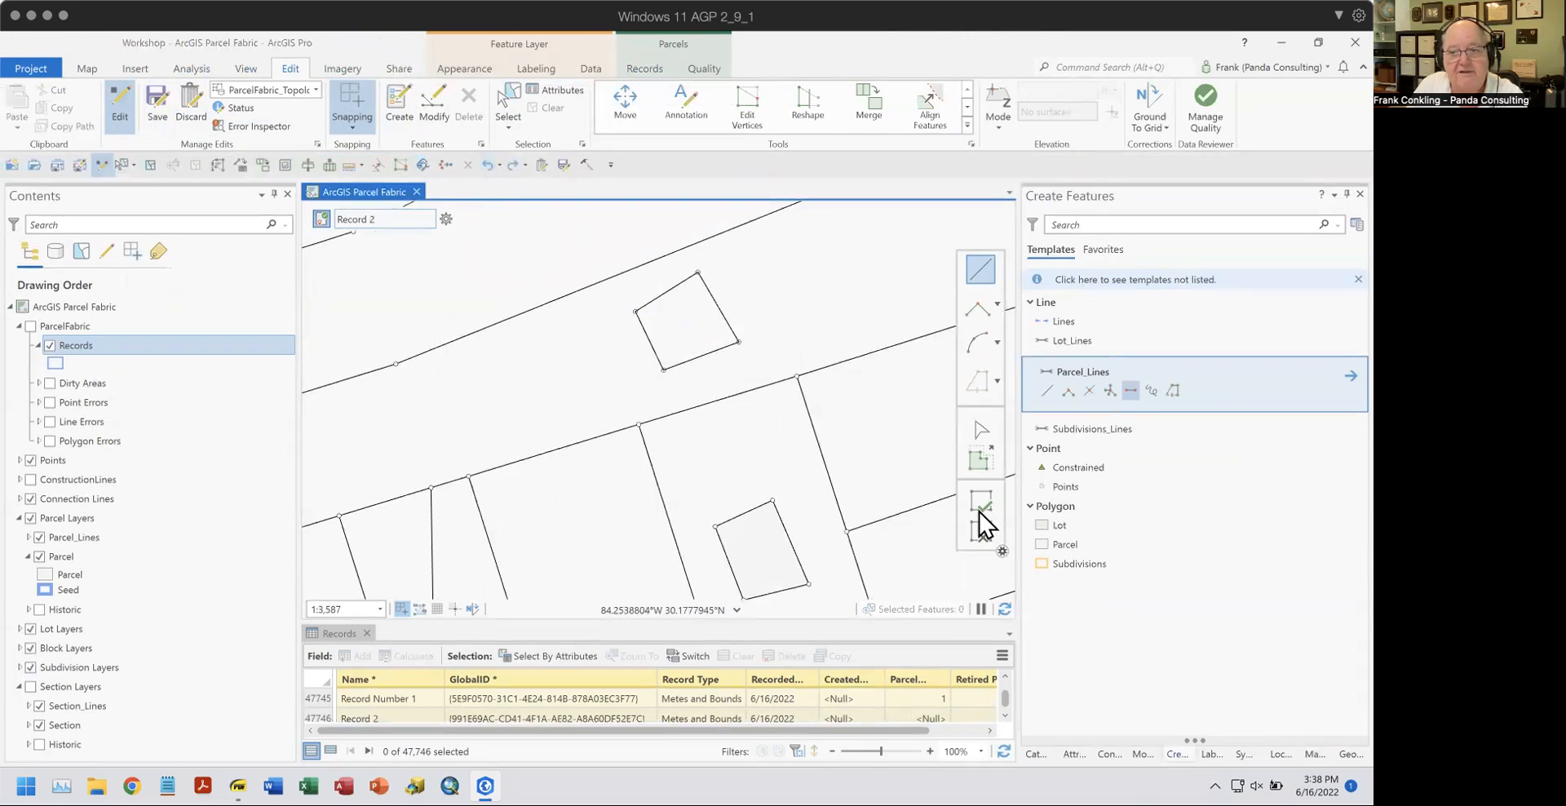
# Draw six two-point parcel lines forming two more closed parcels adjoining the new quadrilateral's east side, and discard the leftover sketch point.
pyautogui.click(980, 272)
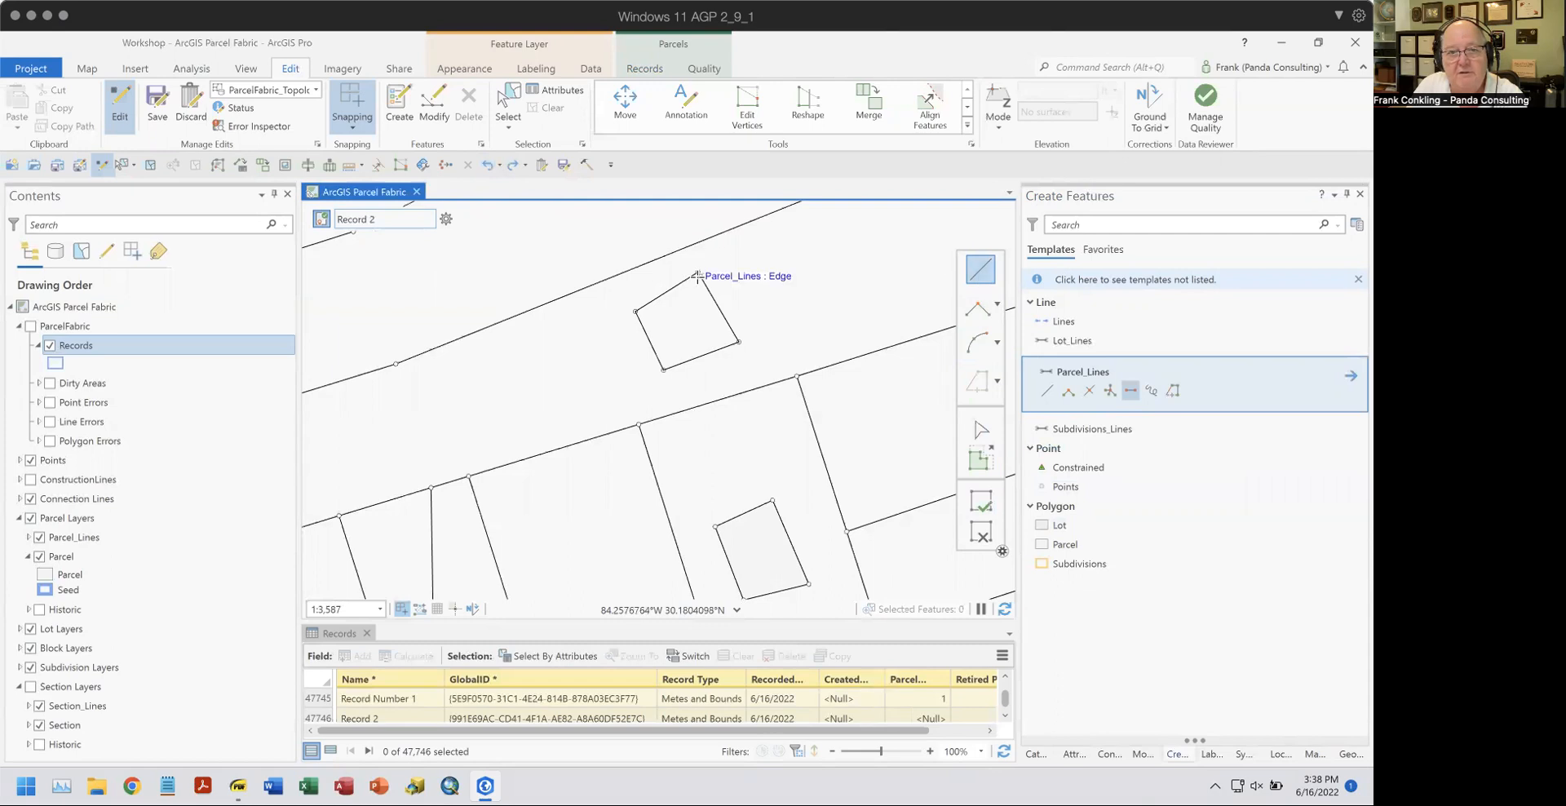
pyautogui.click(698, 272)
pyautogui.click(786, 232)
pyautogui.click(840, 300)
pyautogui.click(739, 341)
pyautogui.click(763, 371)
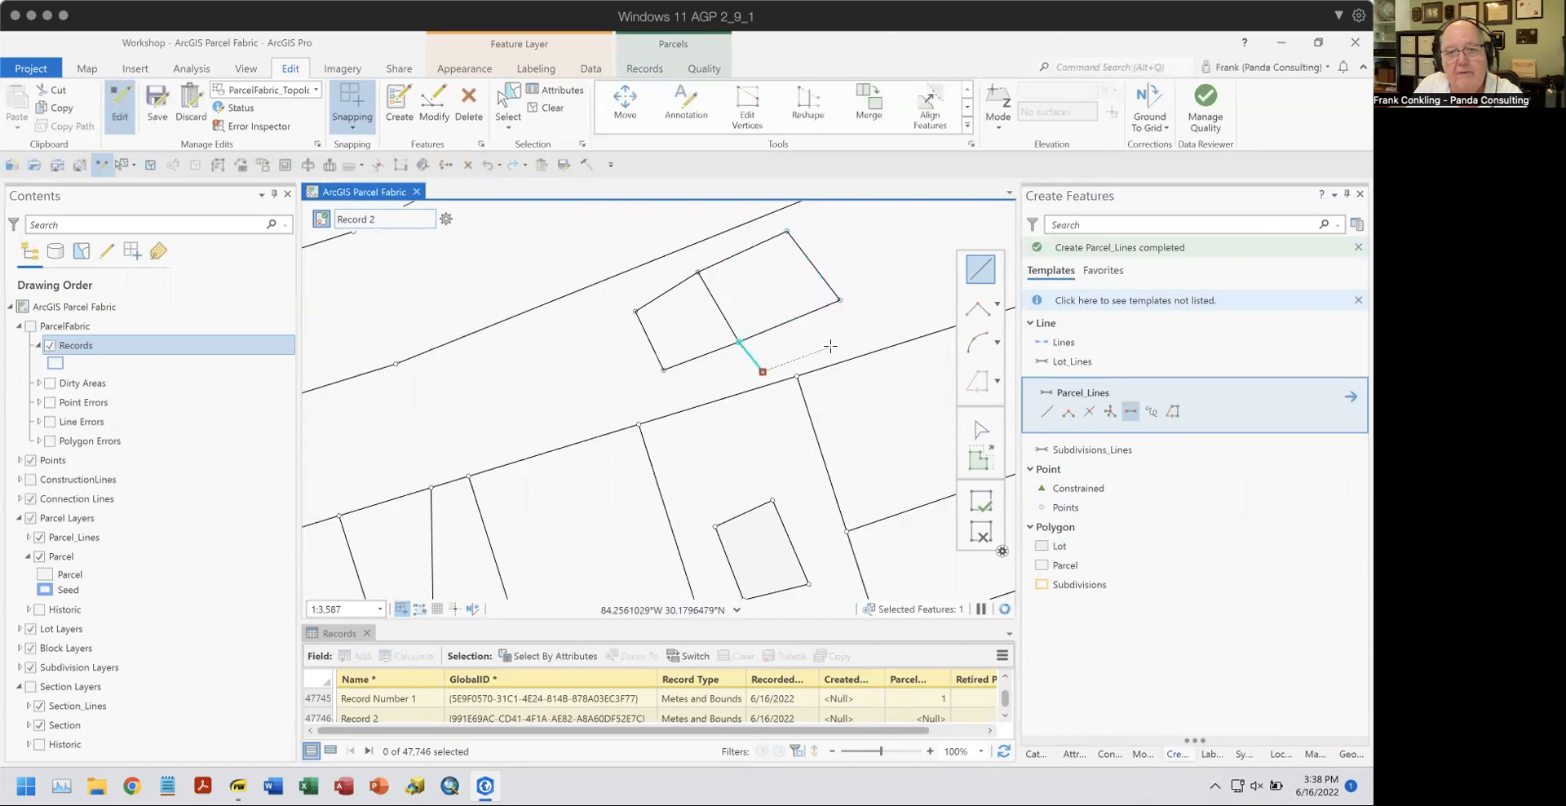
pyautogui.click(853, 335)
pyautogui.click(842, 304)
pyautogui.click(981, 534)
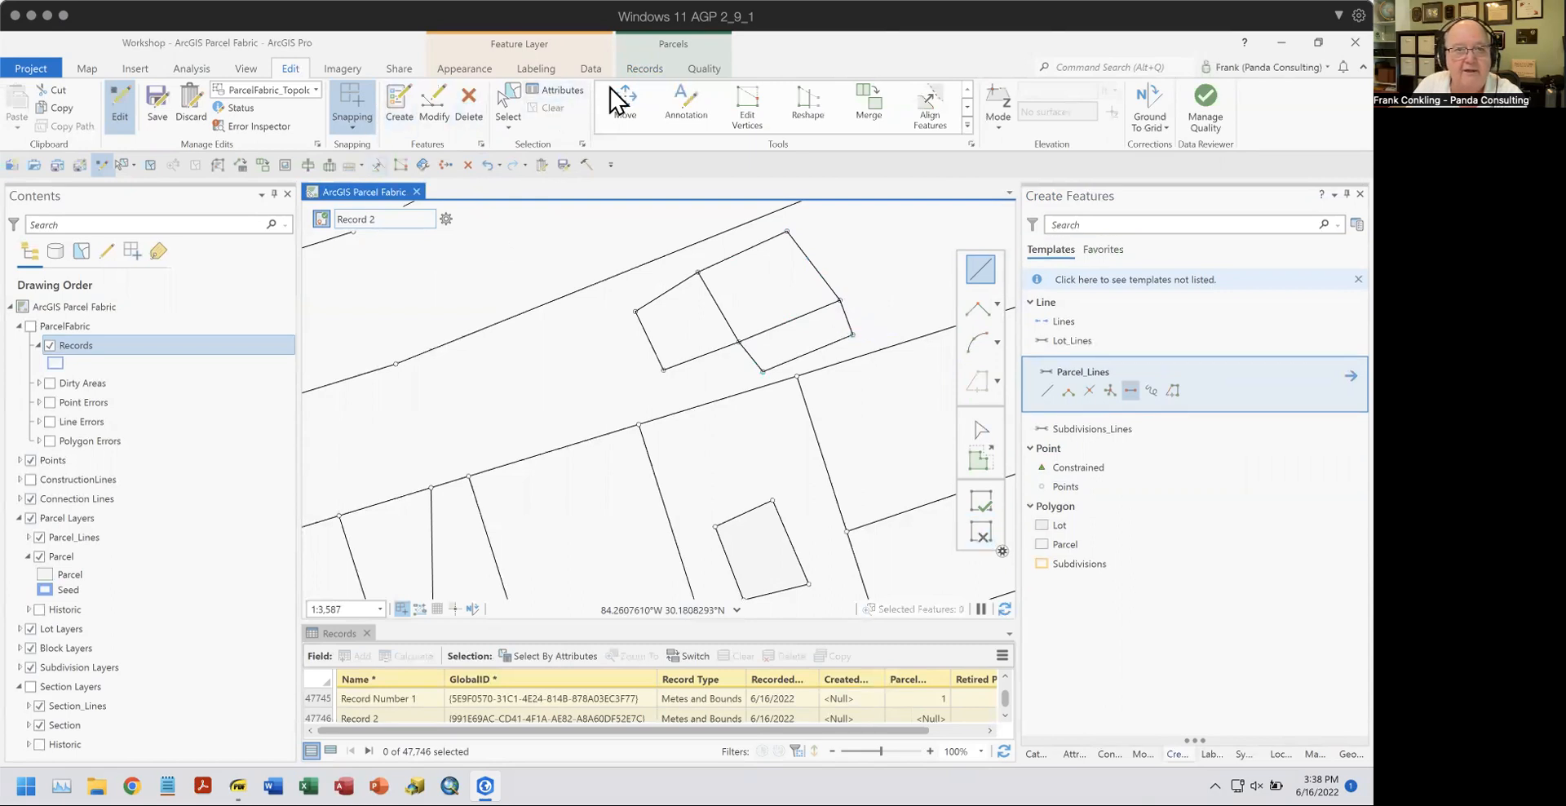
# Select all features in the active record Record 2 and list them in the attributes for checking.
pyautogui.click(645, 69)
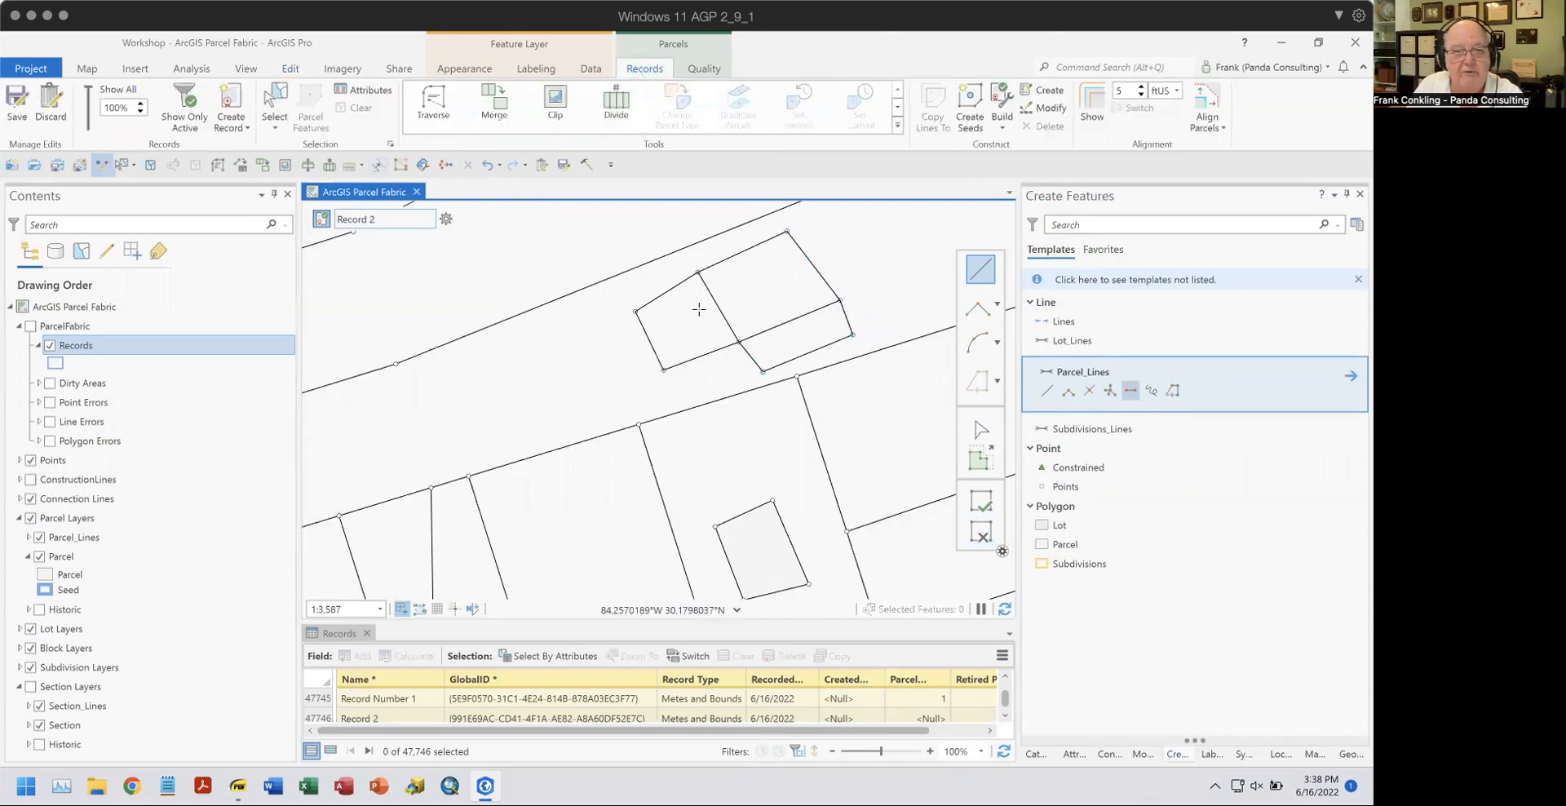
pyautogui.click(447, 222)
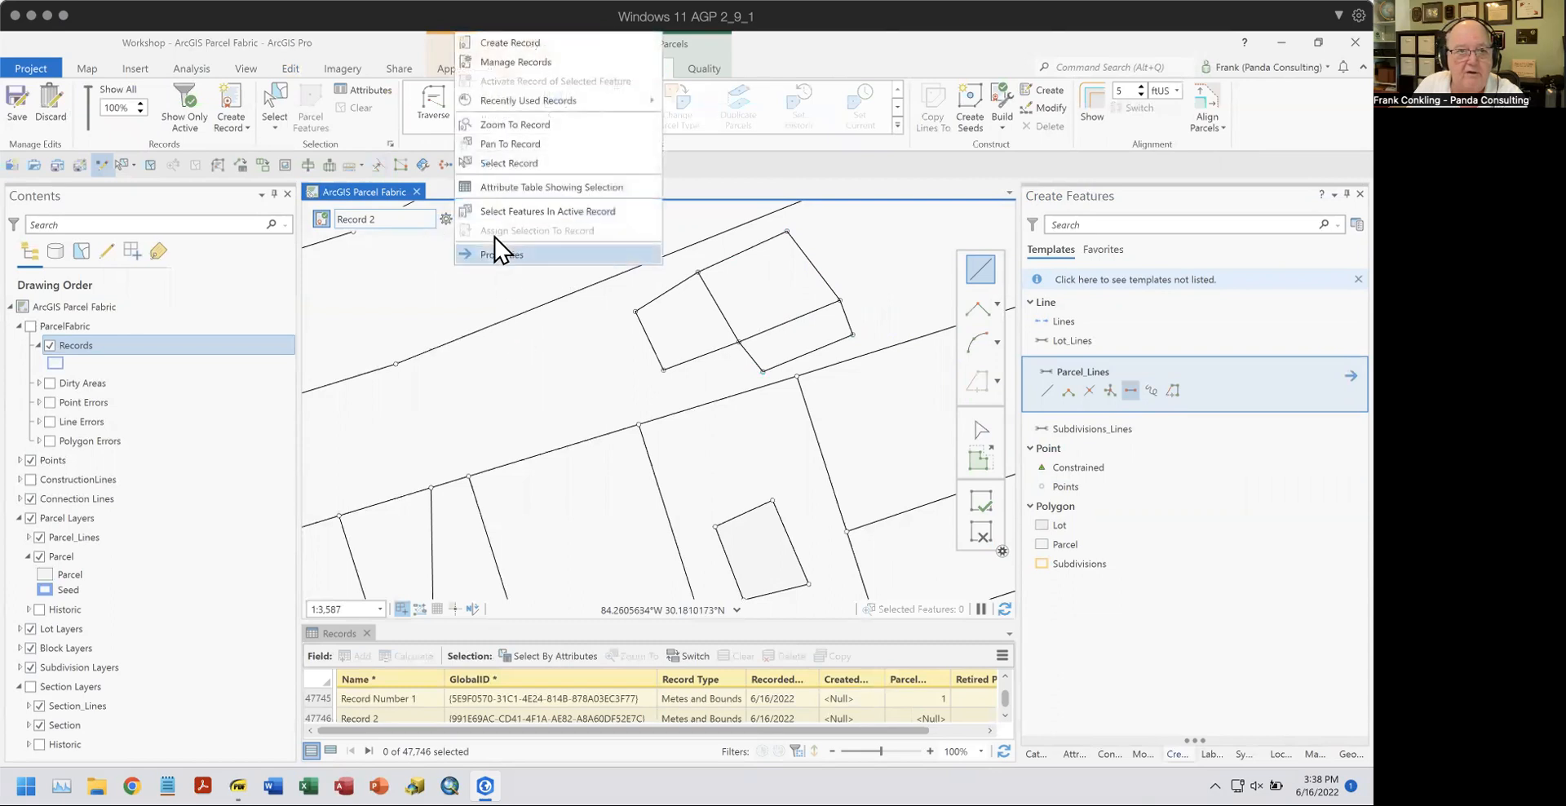
pyautogui.click(493, 214)
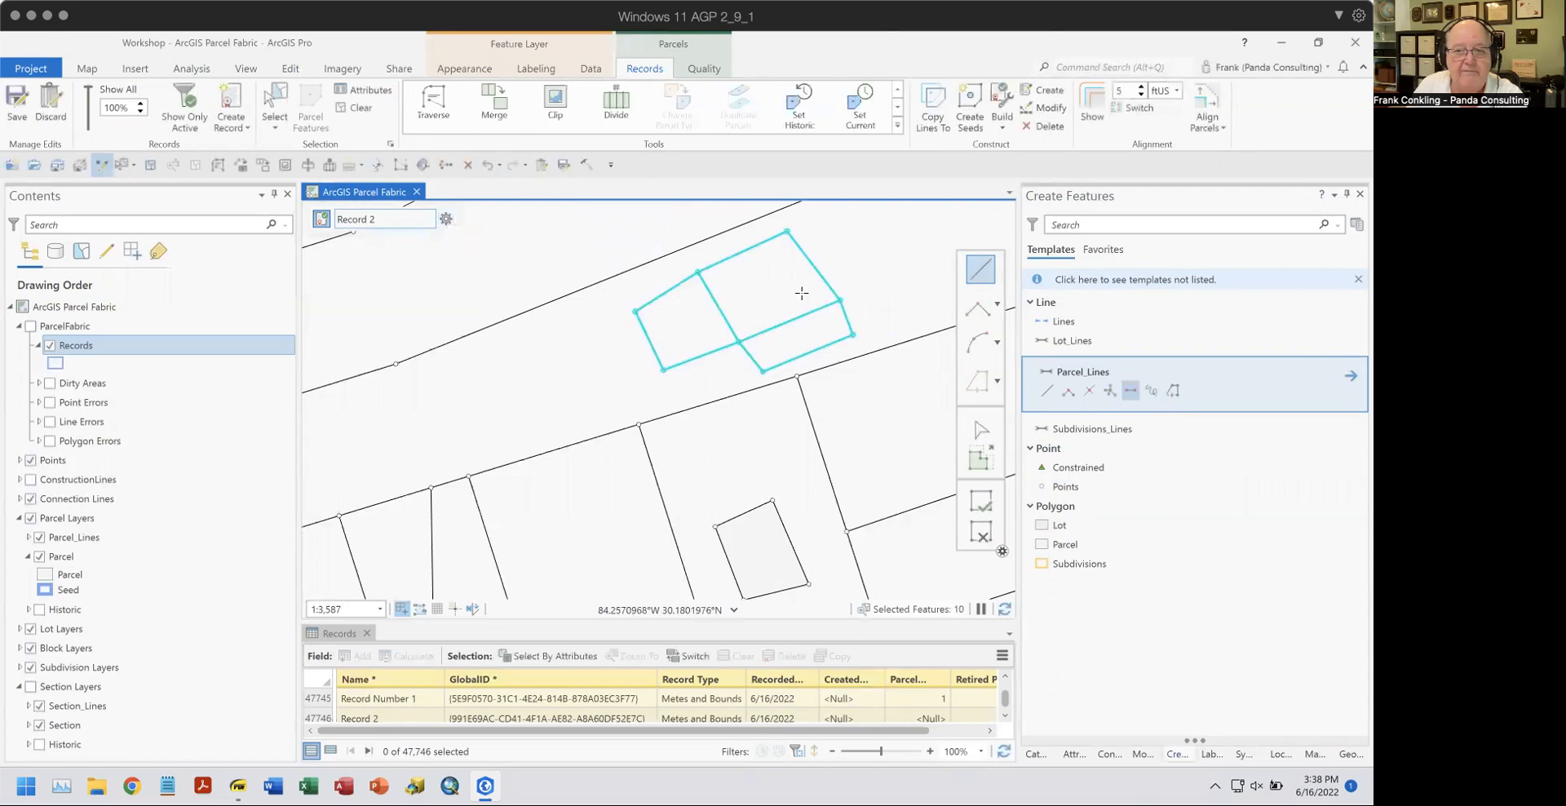
pyautogui.click(1074, 754)
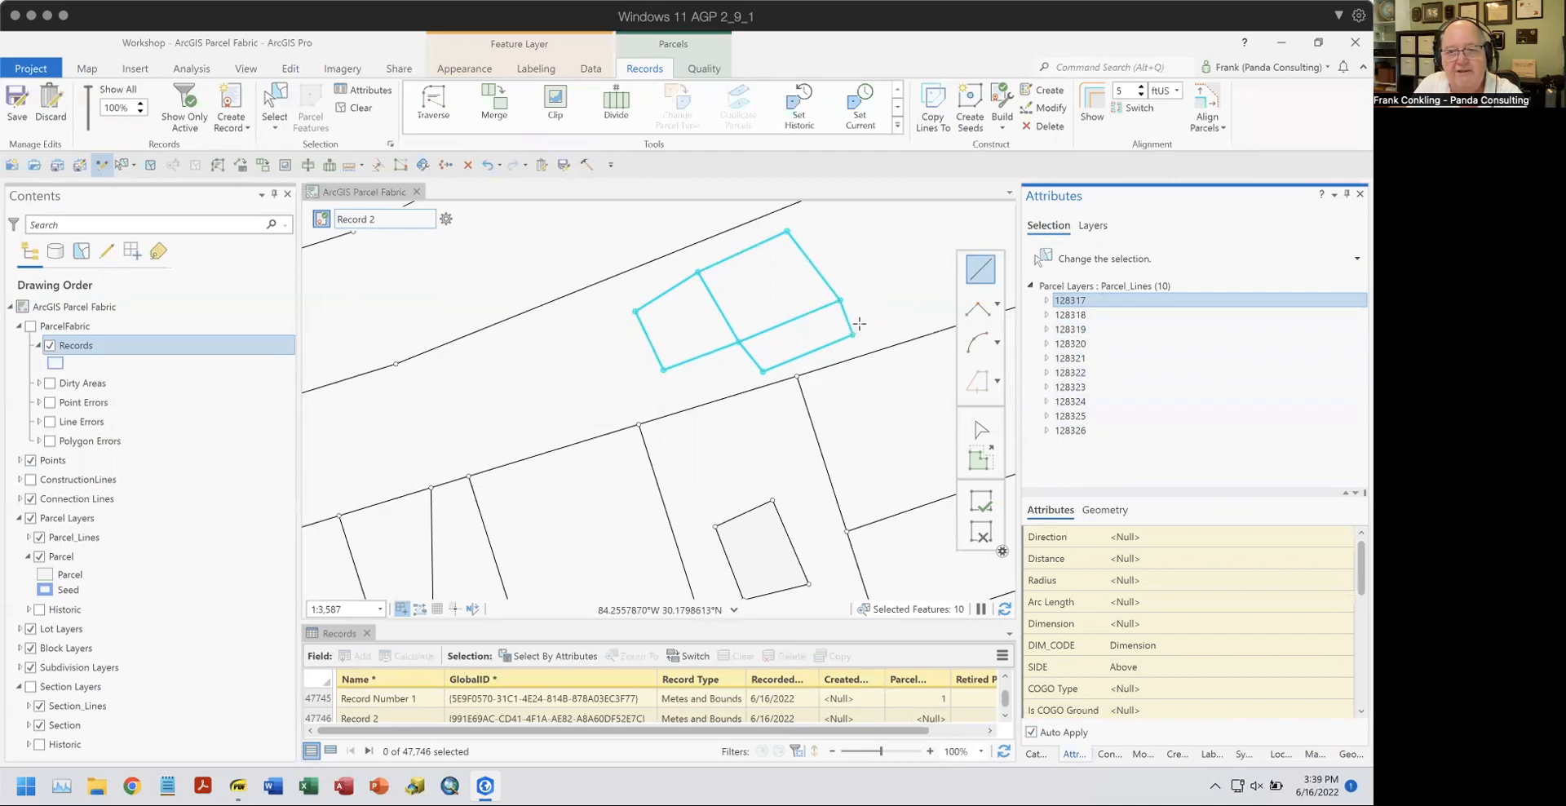
# Create seeds and build the three new parcels from Record 2's parcel lines, and clear the selection.
pyautogui.click(971, 114)
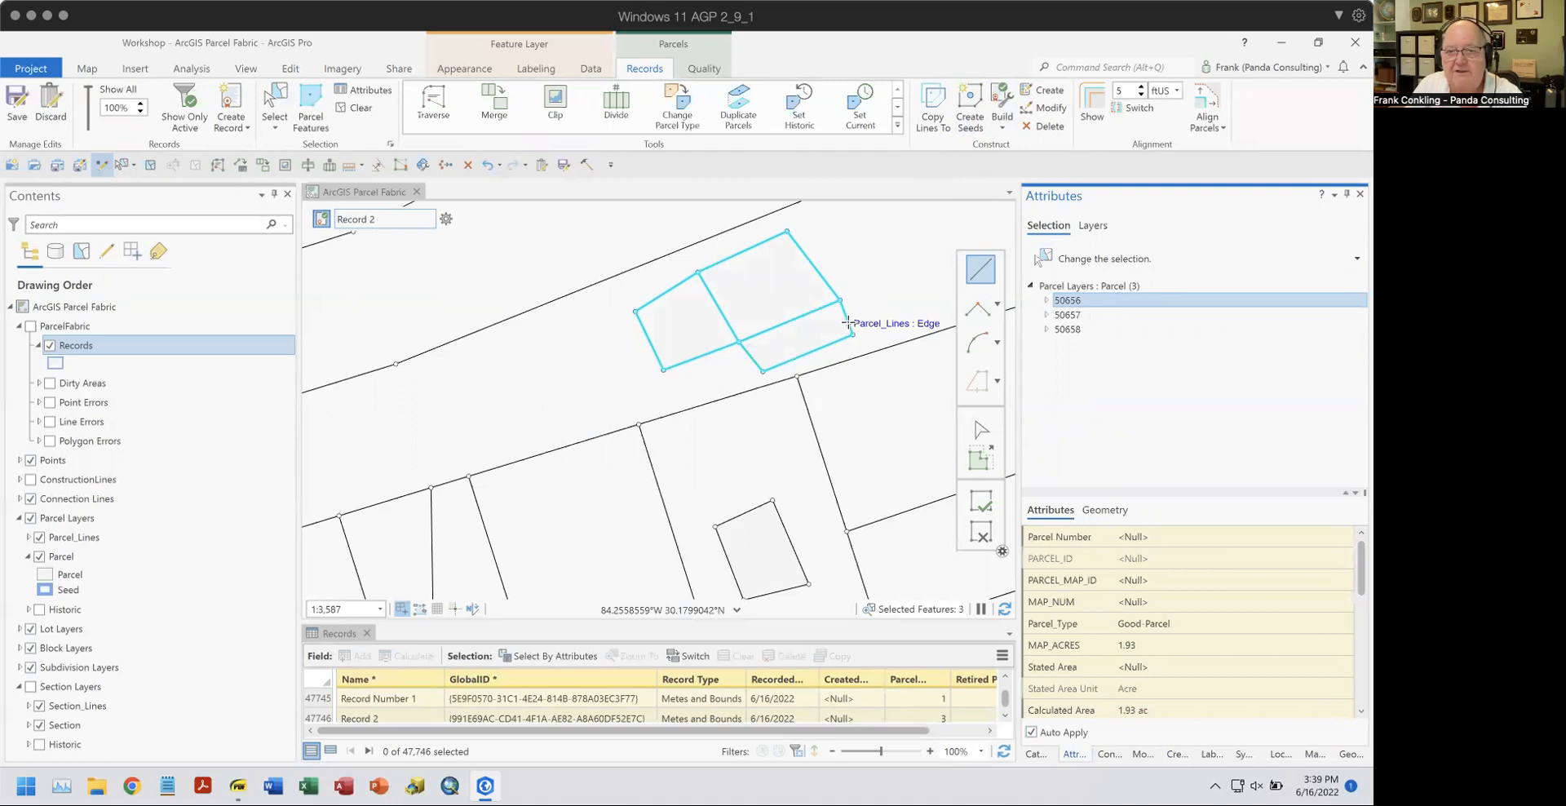
pyautogui.click(351, 109)
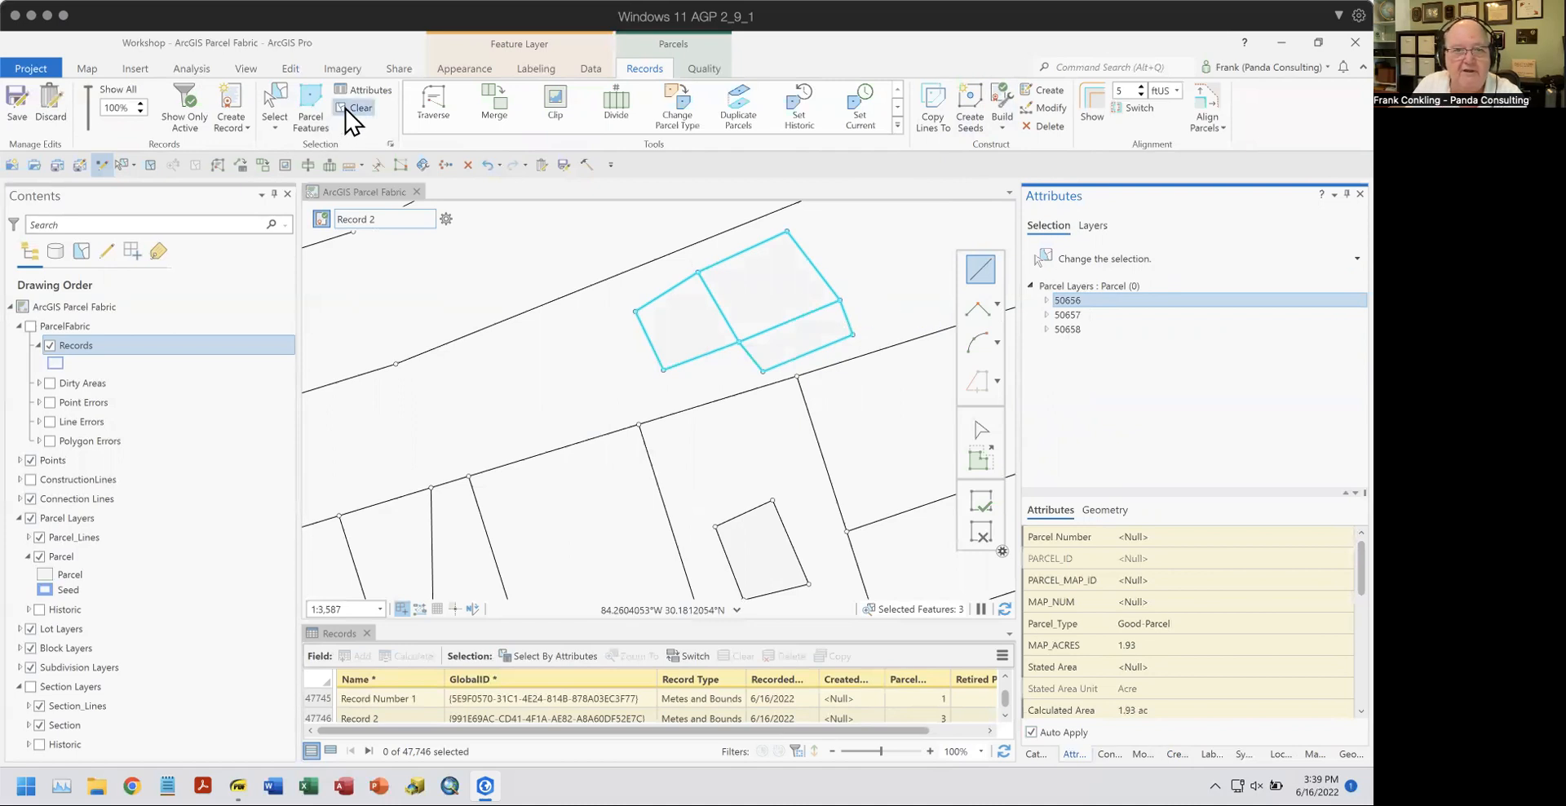
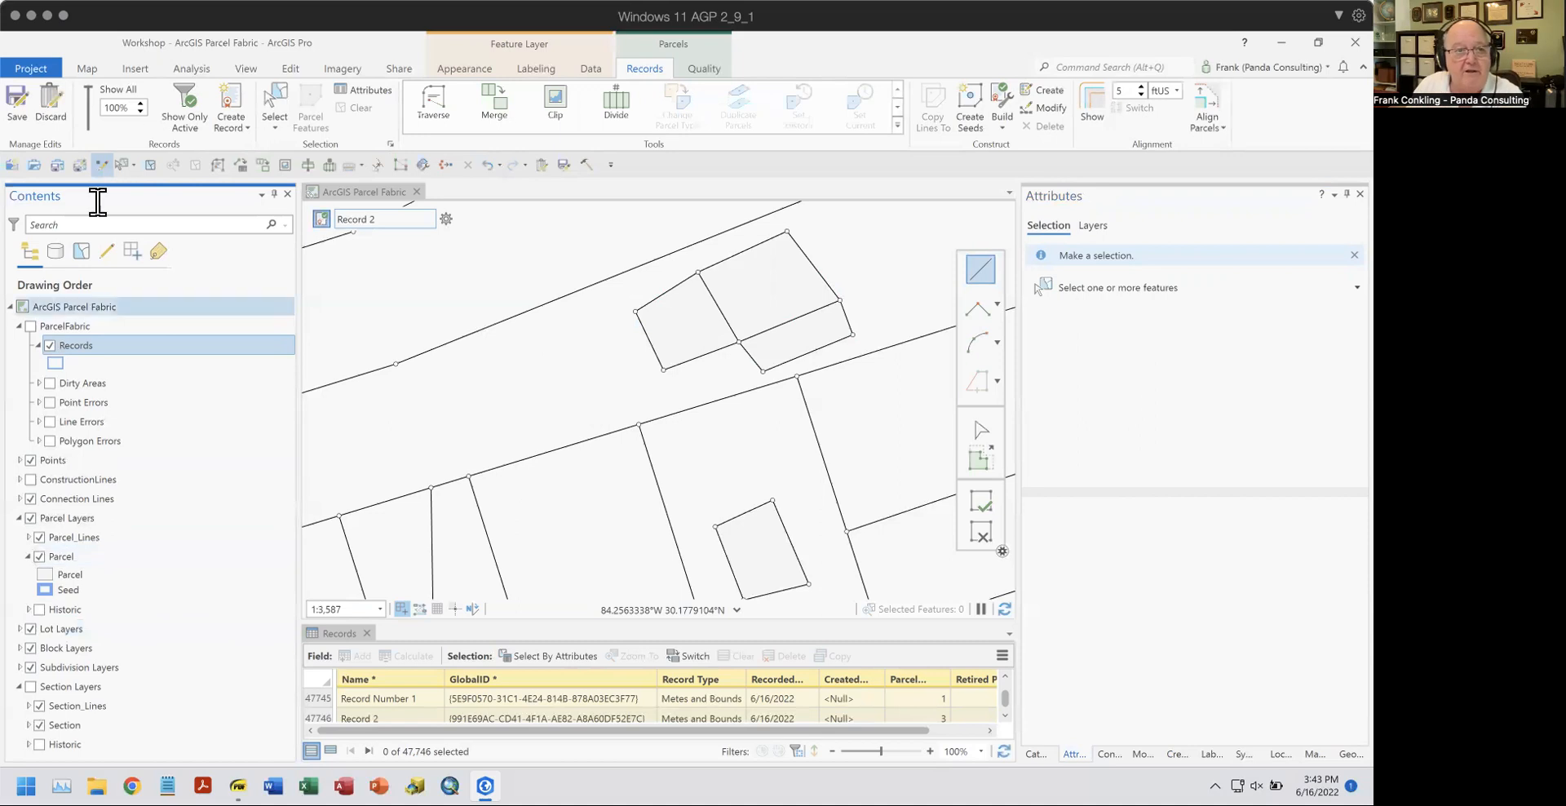
# Select the shared boundary line between the original quadrilateral and its eastern neighbour, narrow the selection to that line, and inspect its attributes.
pyautogui.click(276, 104)
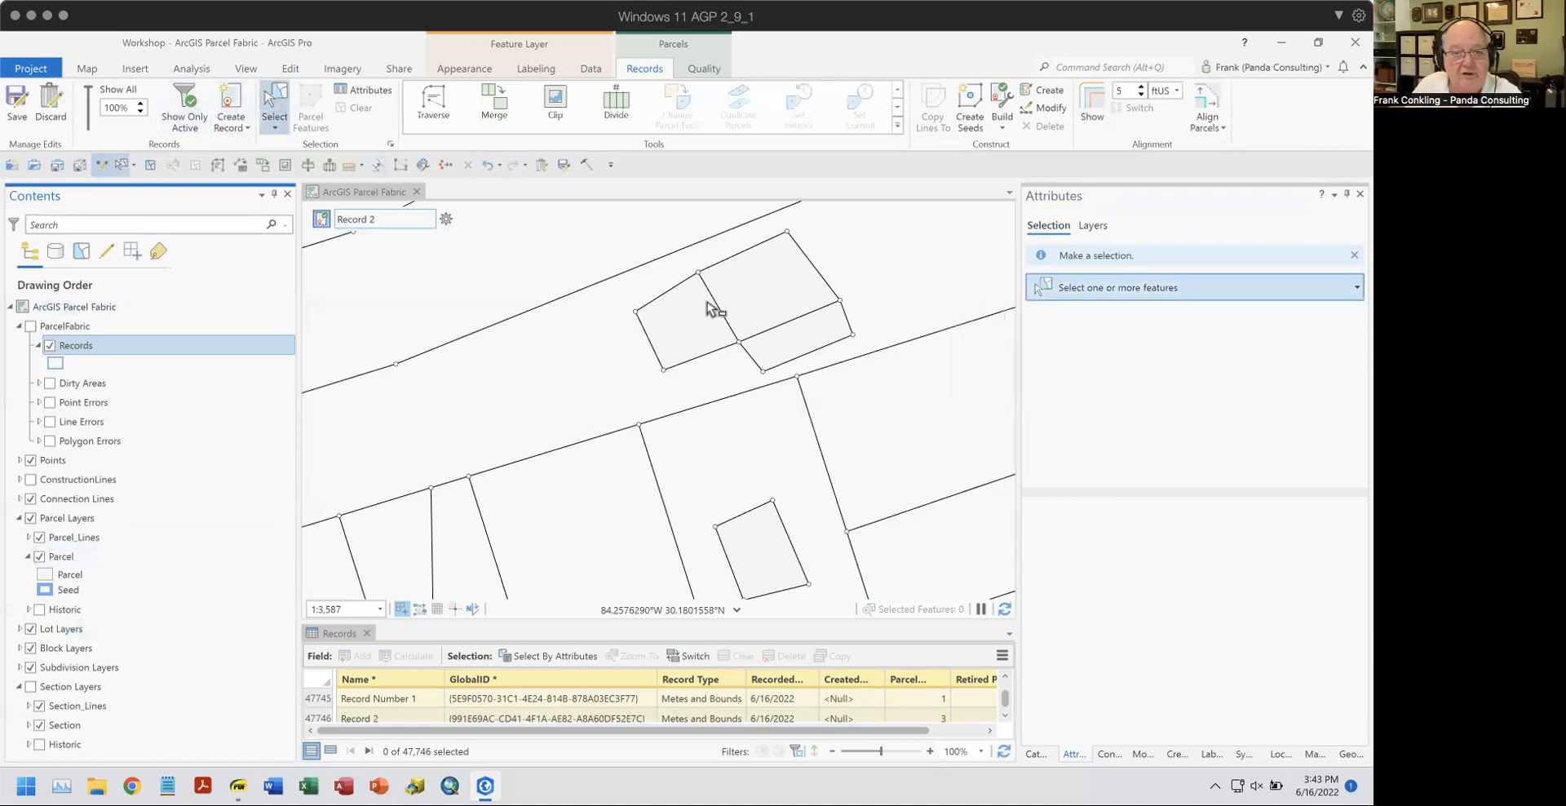
pyautogui.click(722, 310)
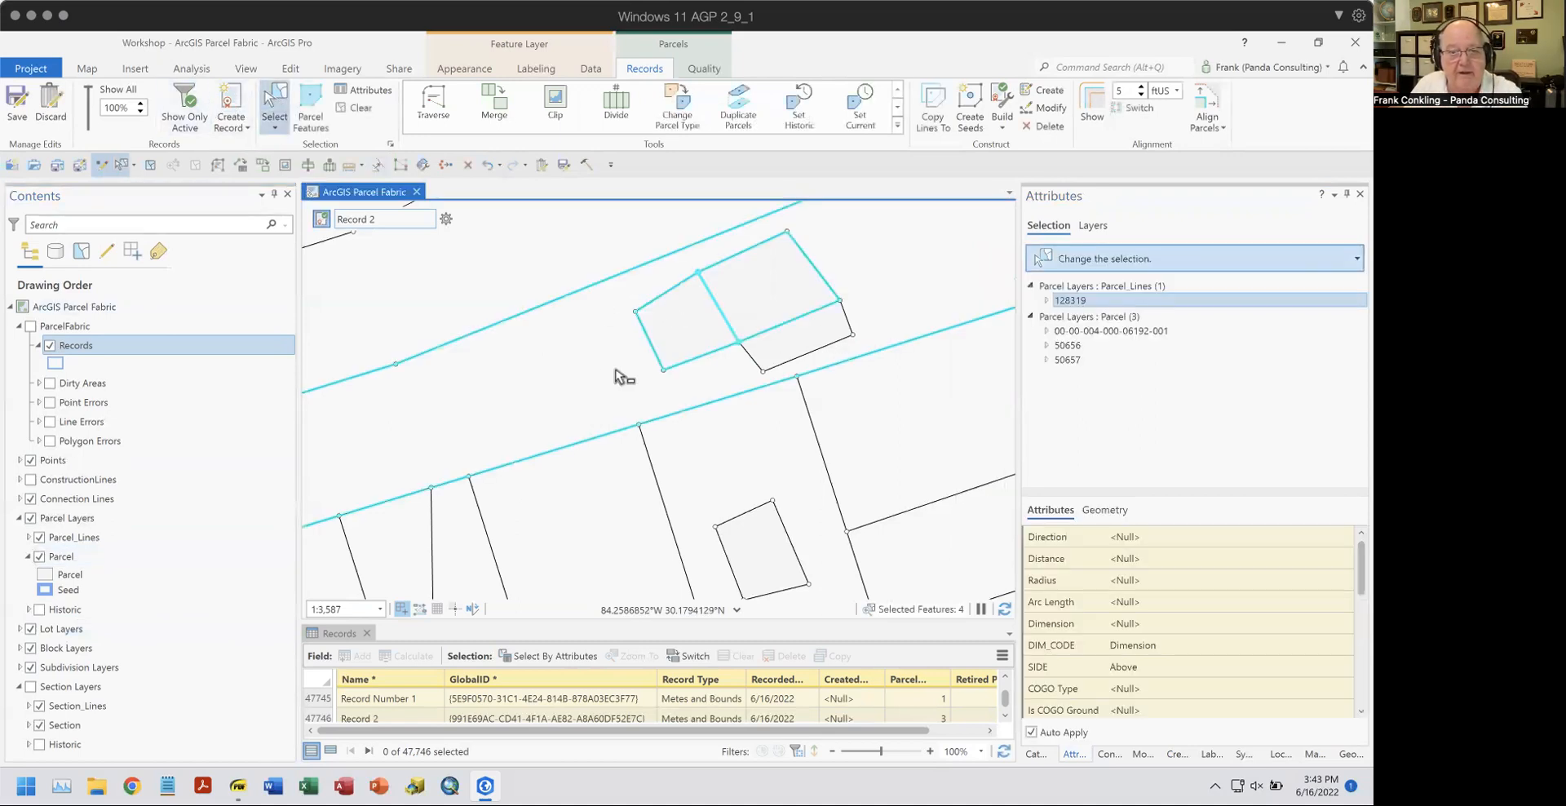
pyautogui.click(692, 333)
pyautogui.click(1081, 315)
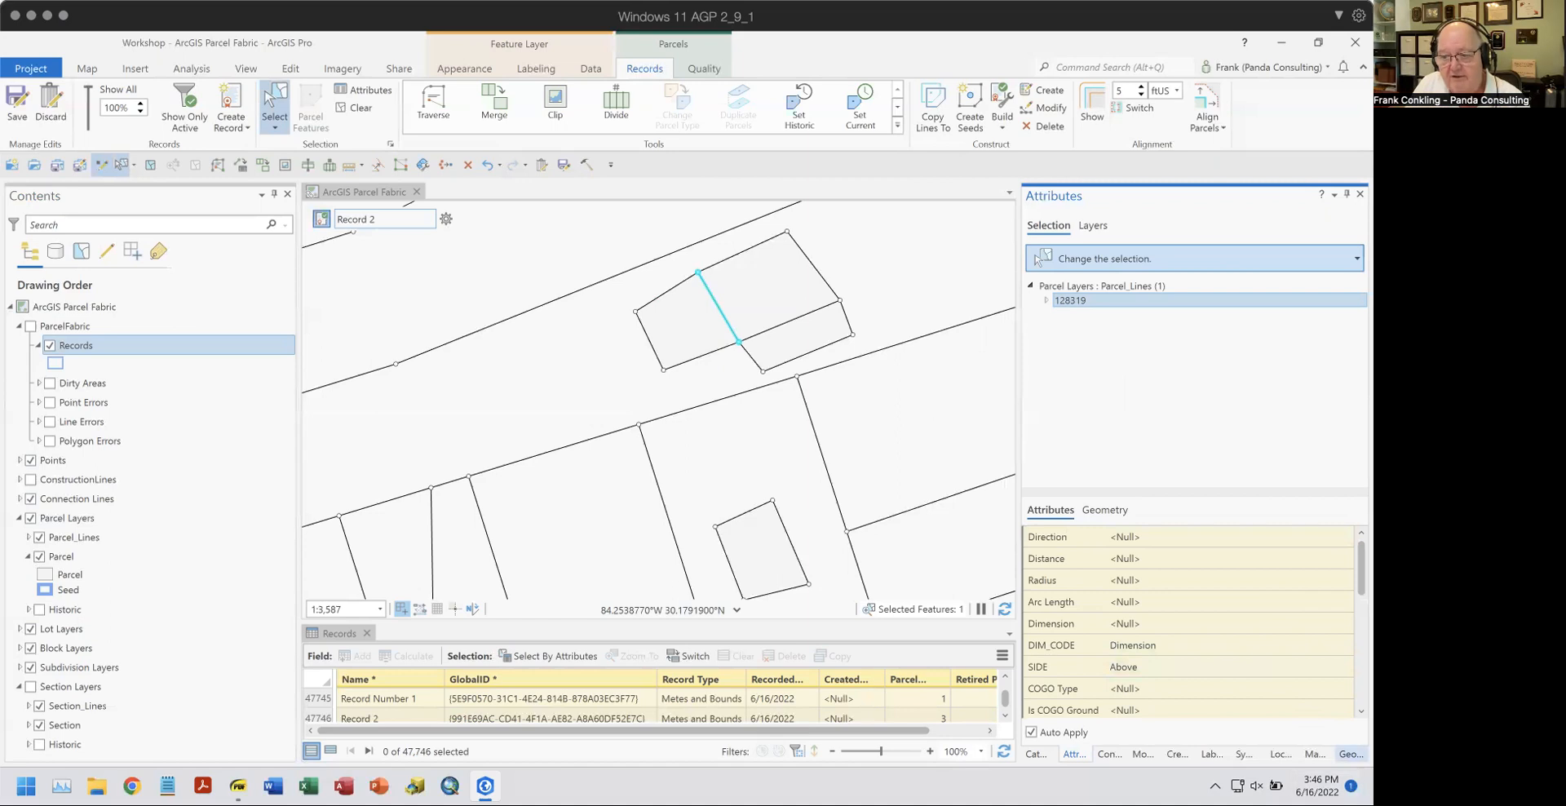
# Find the Upgrade ArcMap Parcel Fabric geoprocessing tool among the Parcel Tools and open it.
pyautogui.click(1350, 754)
pyautogui.click(1102, 254)
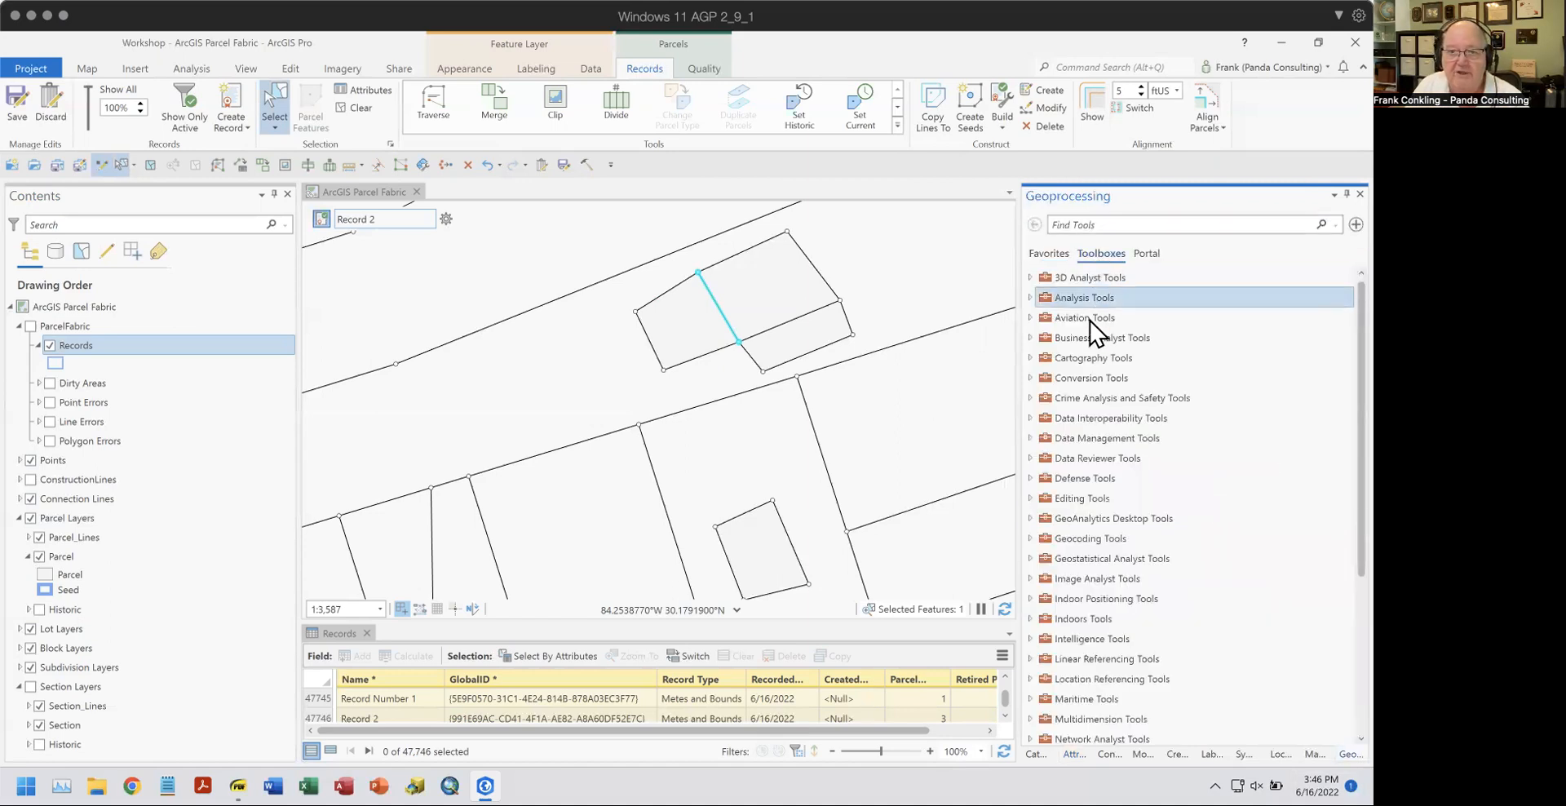
pyautogui.scroll(-4, 1063, 513)
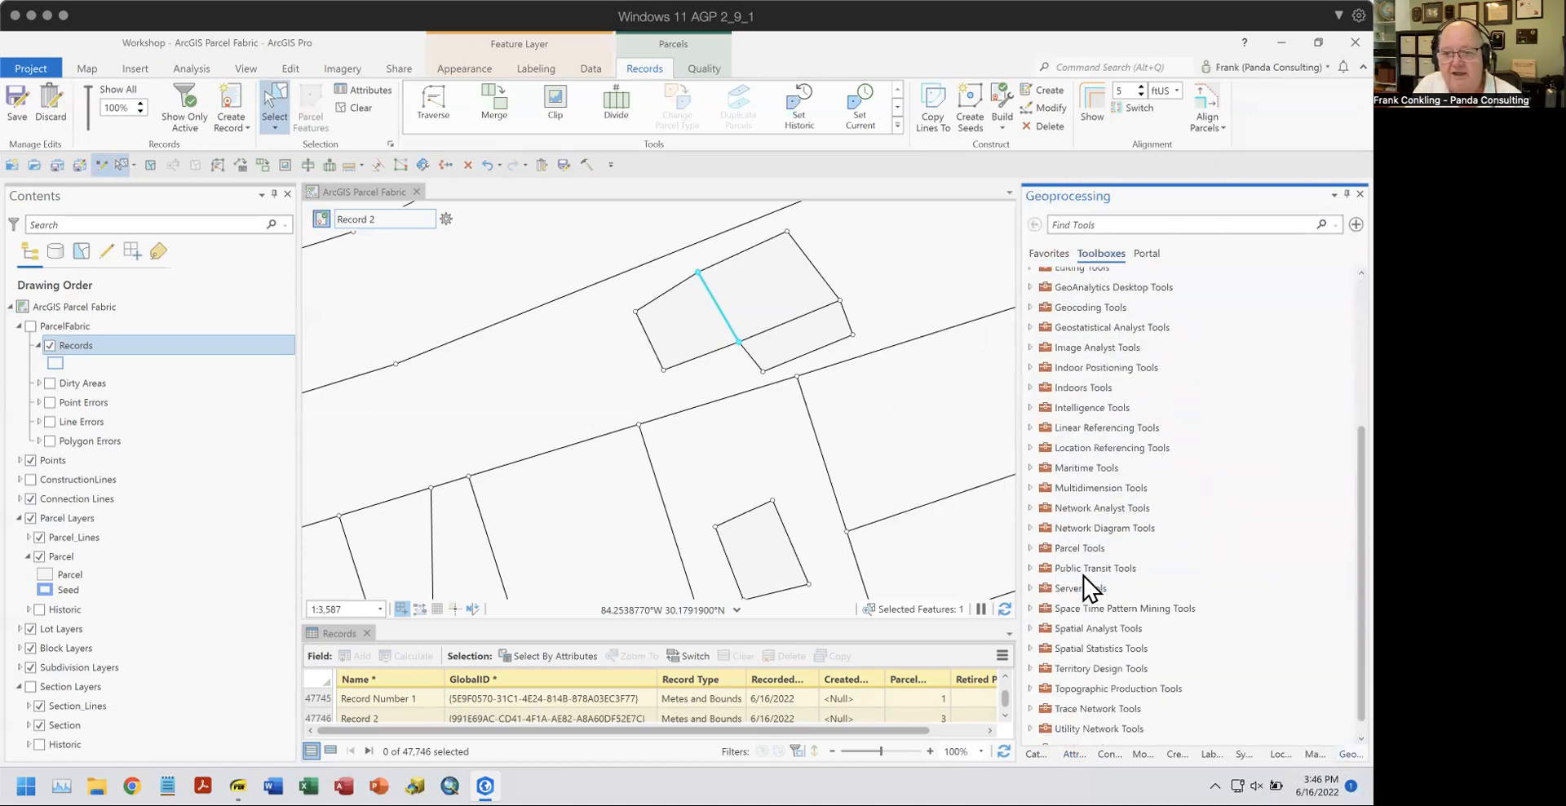
pyautogui.click(1070, 550)
pyautogui.click(1085, 568)
pyautogui.scroll(-1, 1142, 576)
pyautogui.click(1114, 608)
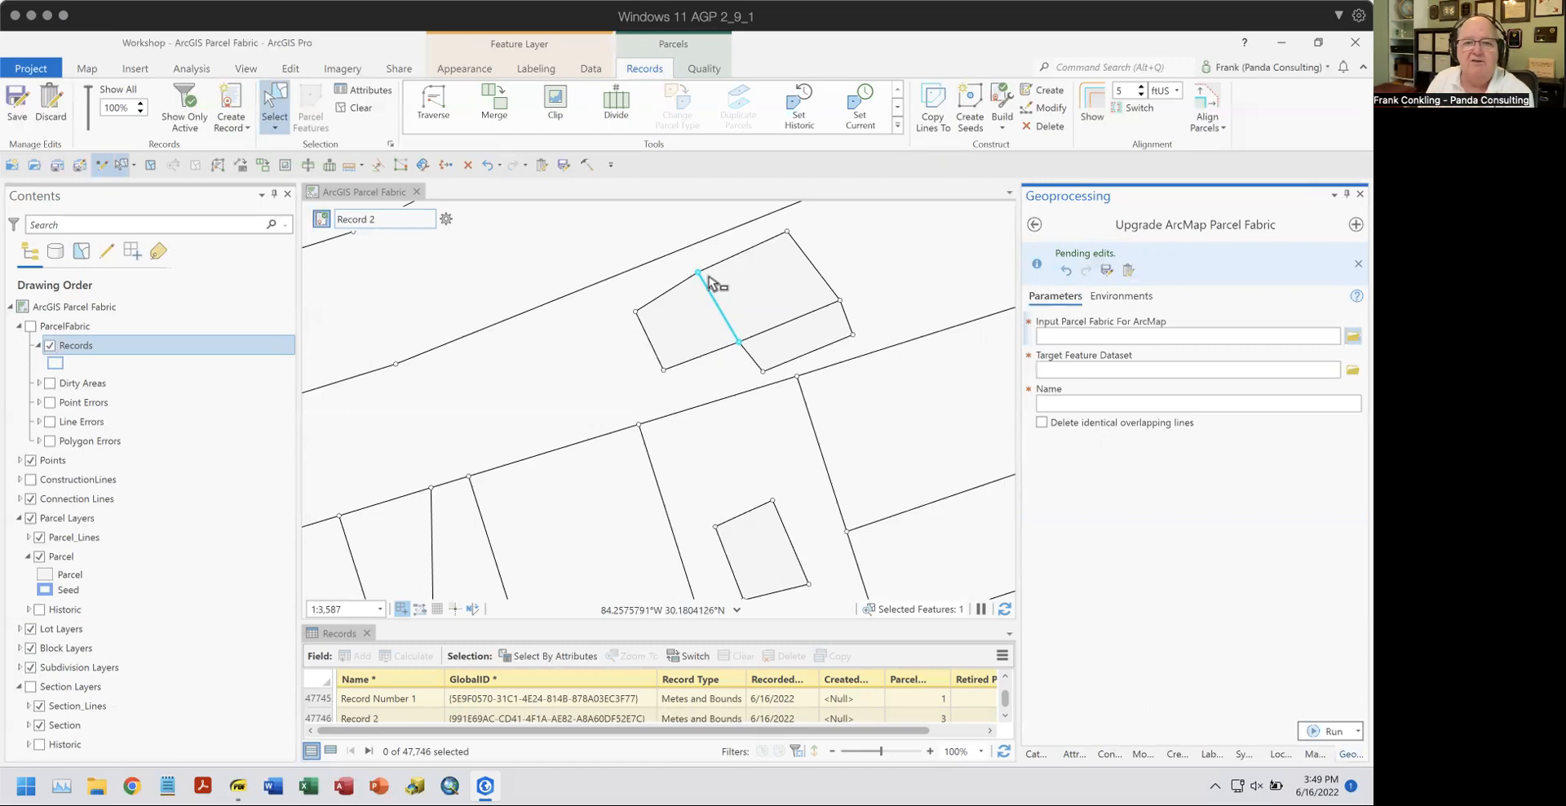
# Clear the selection of the surrounding parcel and select new parcel 50657 from the overlapping parcels at its location.
pyautogui.click(762, 294)
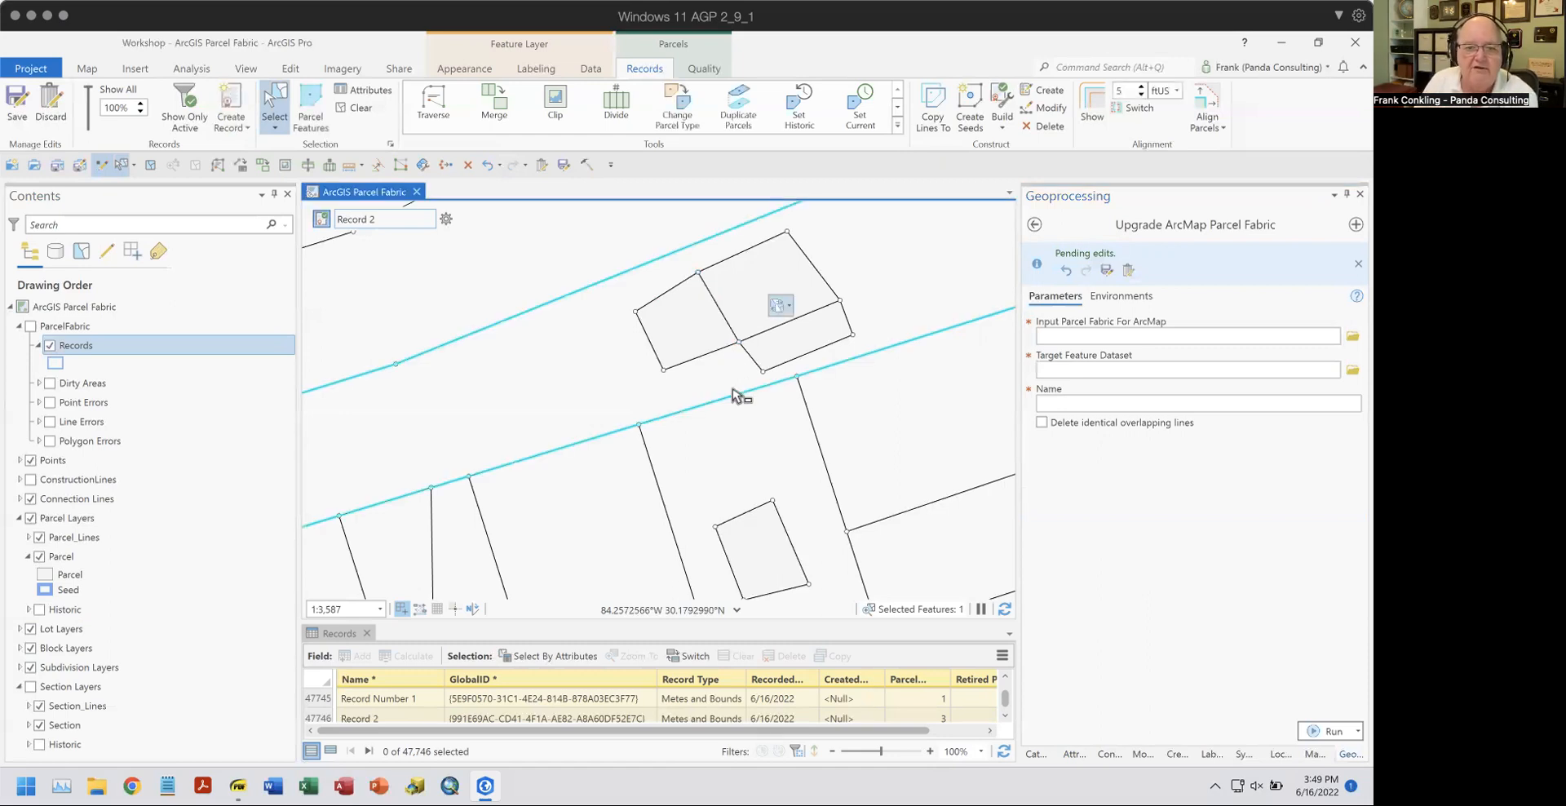
pyautogui.click(357, 107)
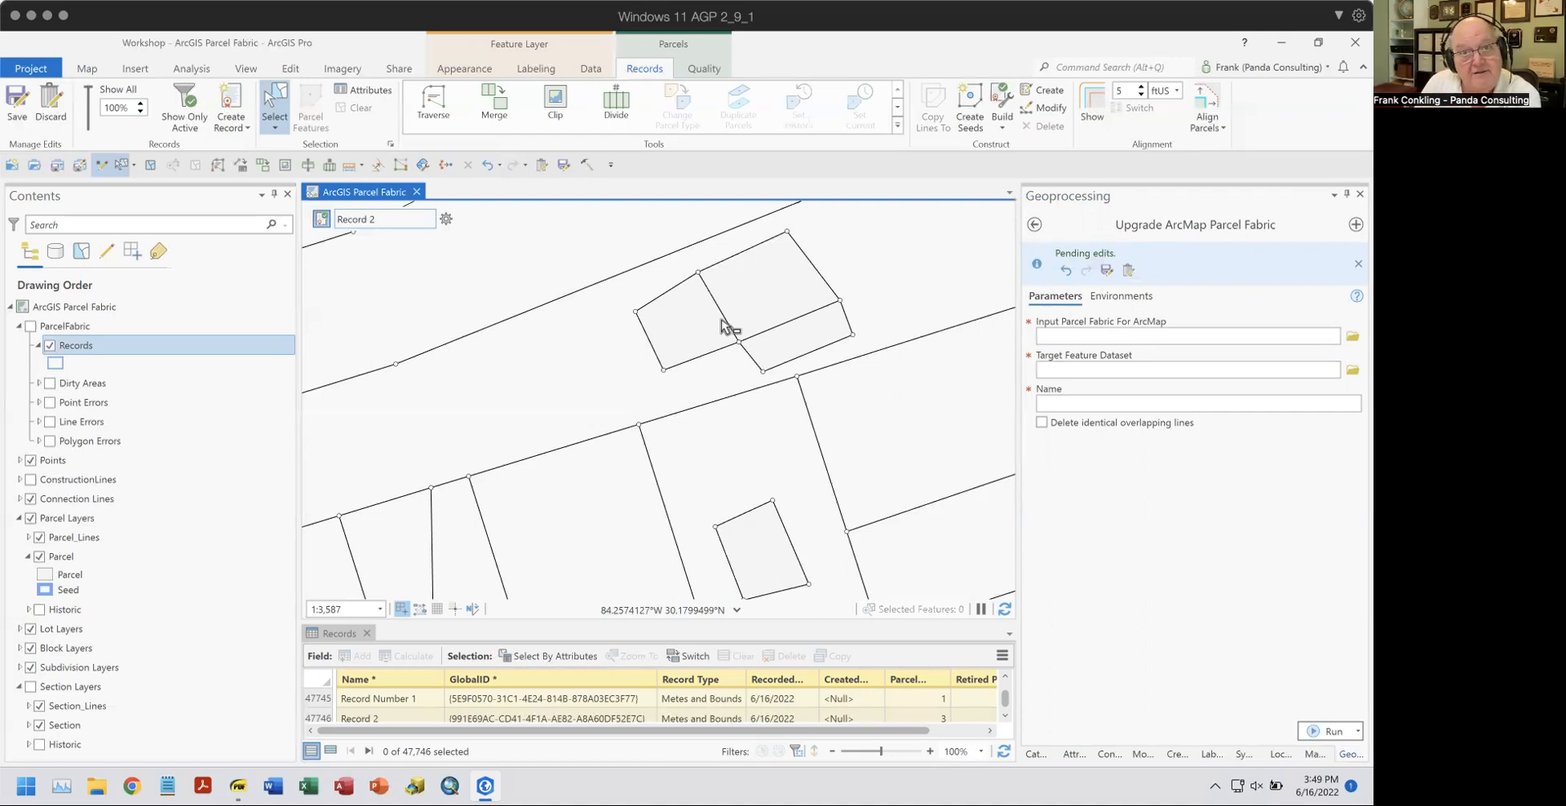
pyautogui.click(70, 632)
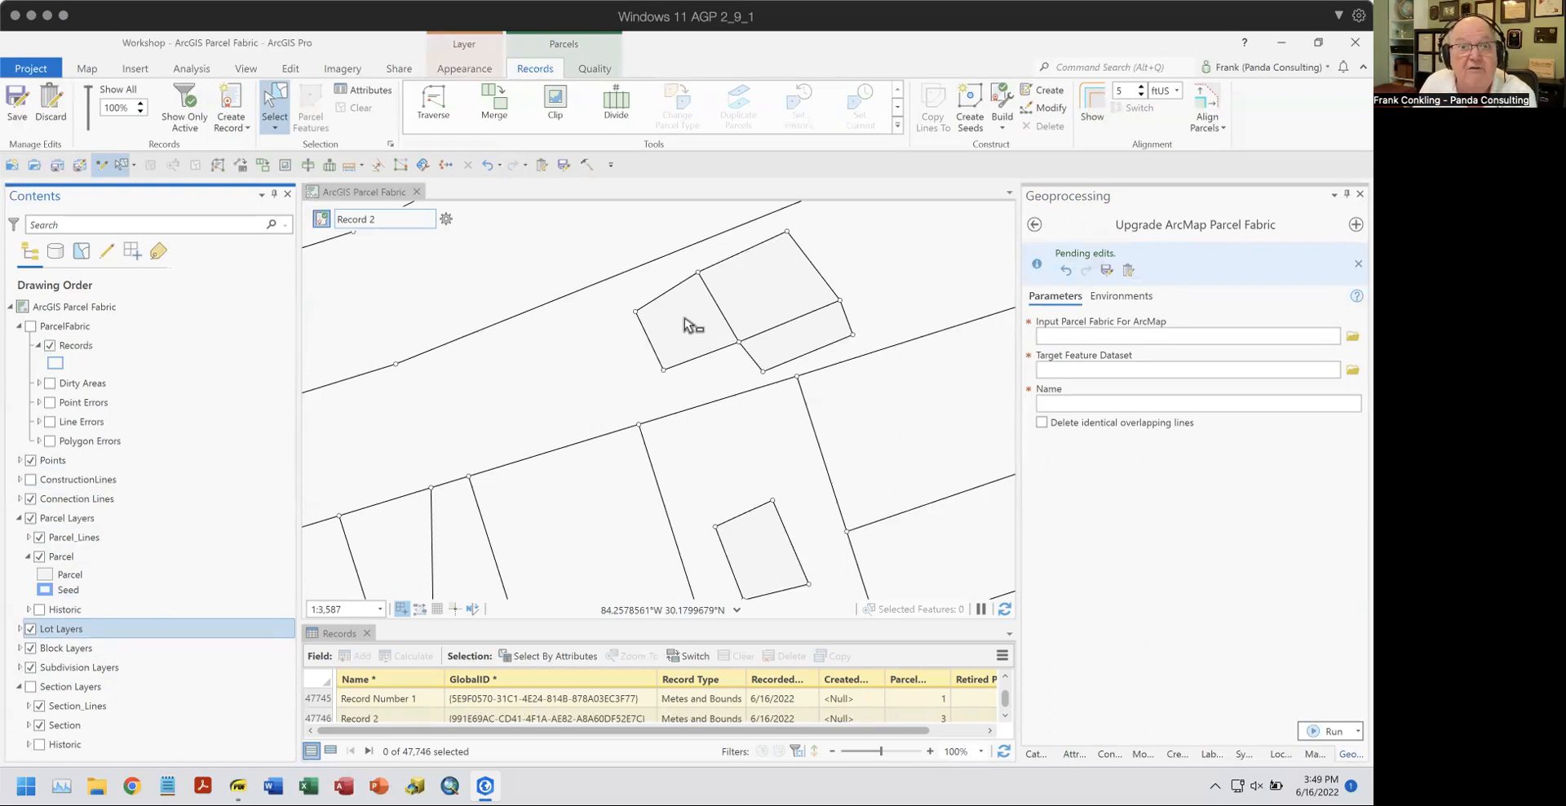
pyautogui.click(767, 295)
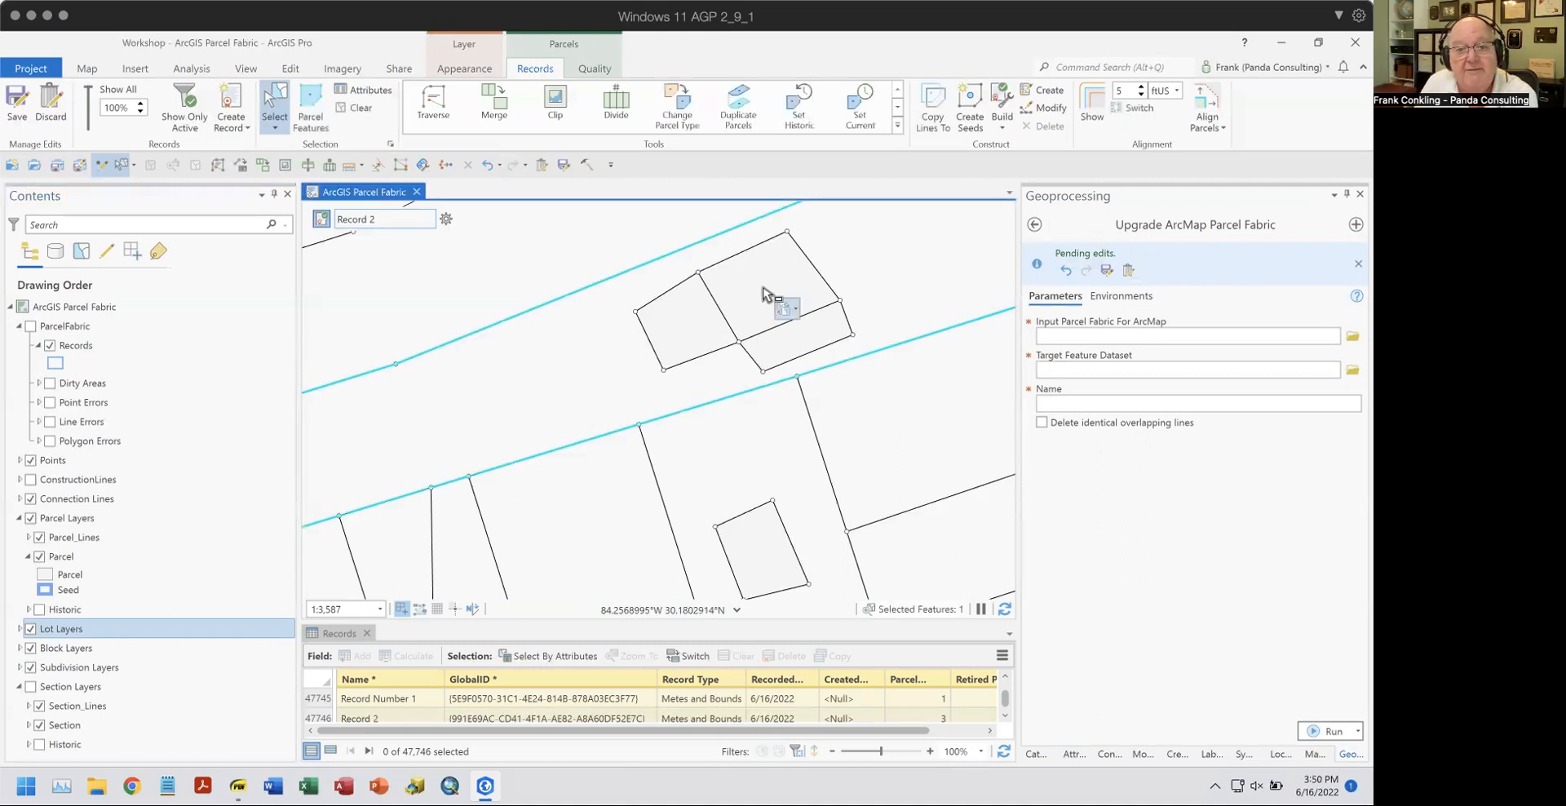
pyautogui.click(786, 309)
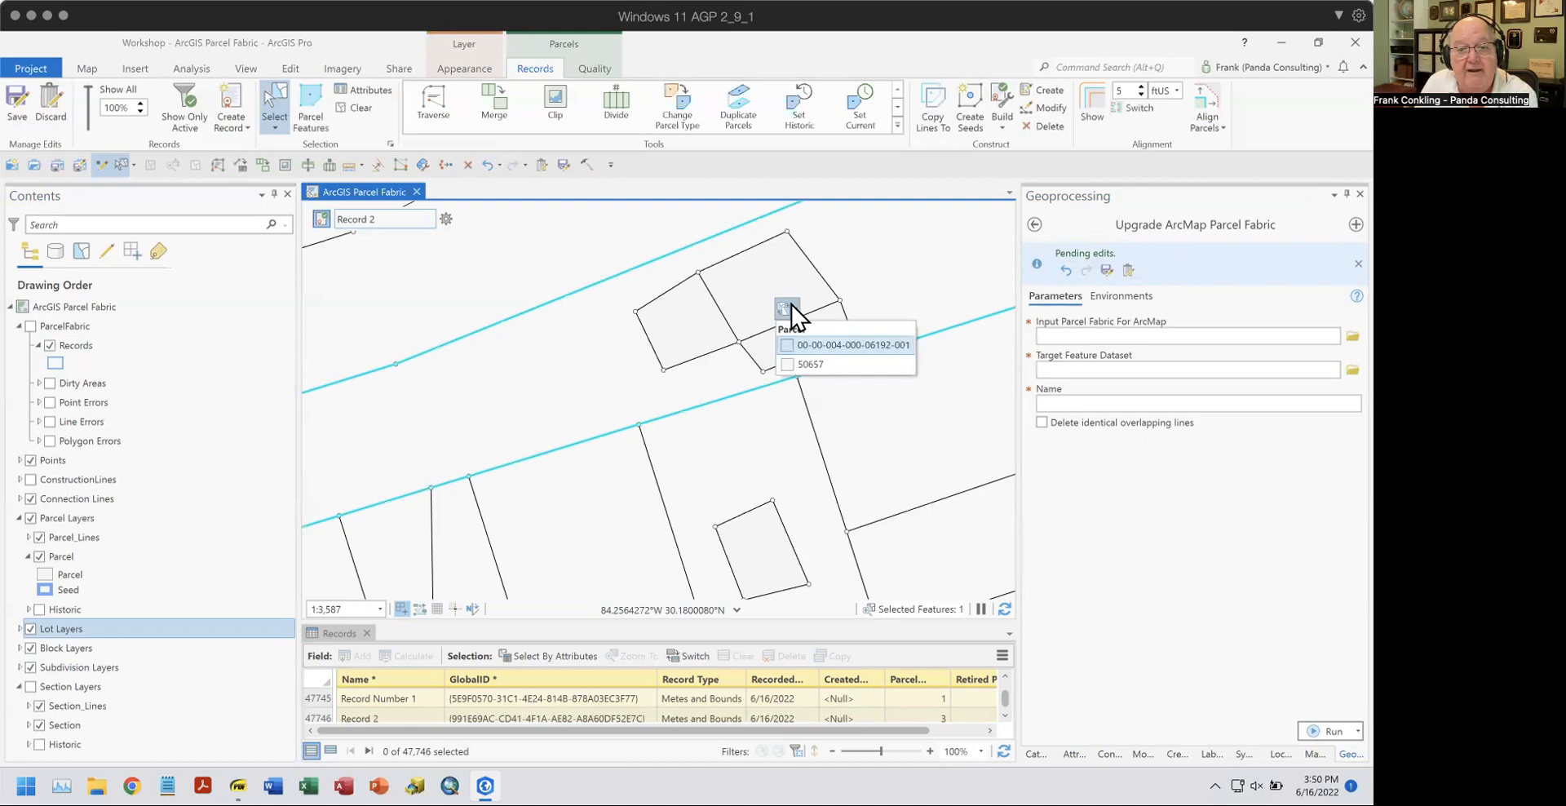
pyautogui.click(811, 359)
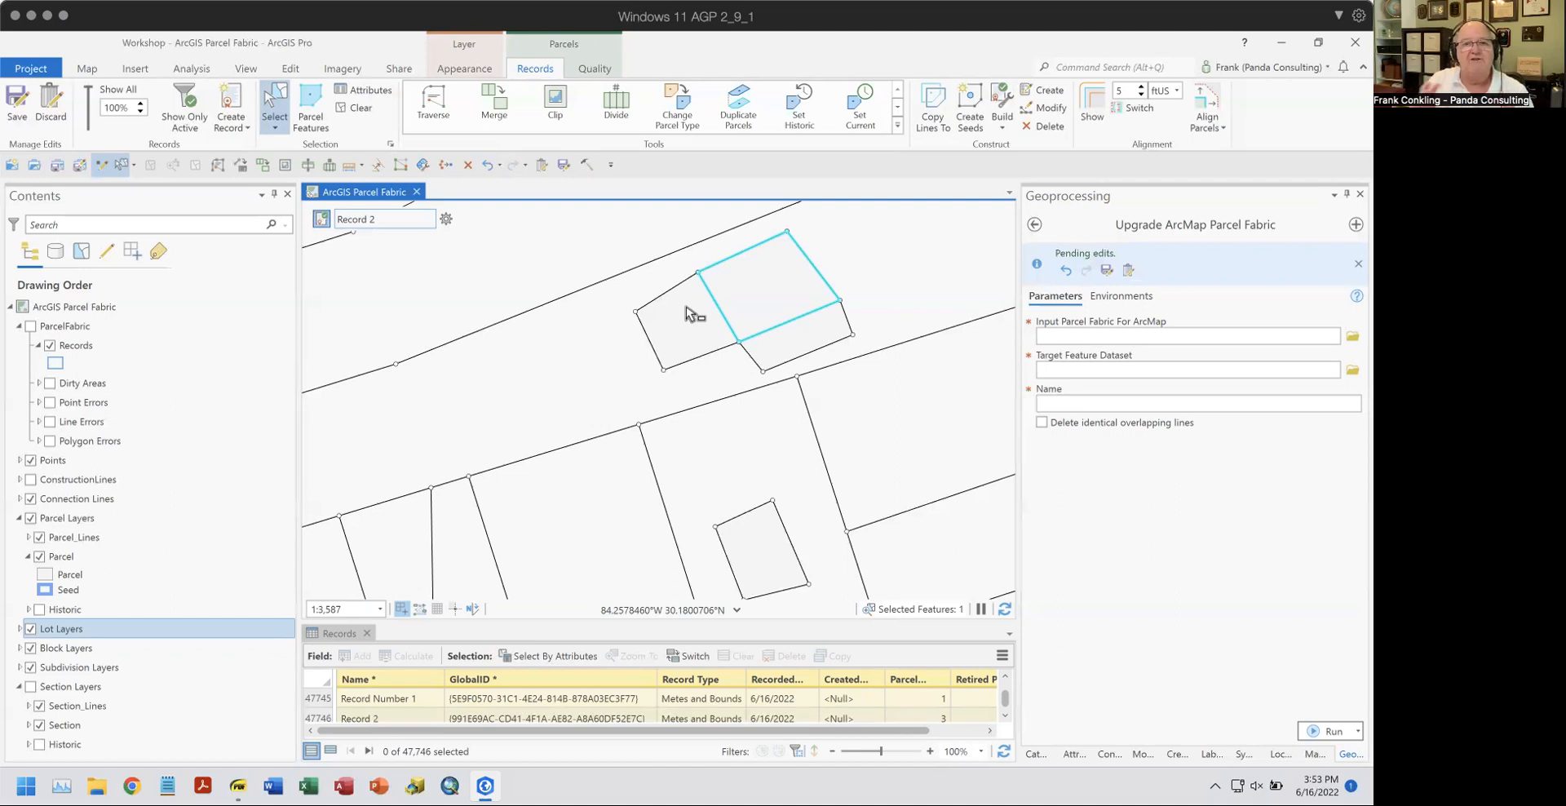
# Show the parcel quality tools, select the large parcel surrounding the new parcels, and clear the selection.
pyautogui.click(593, 68)
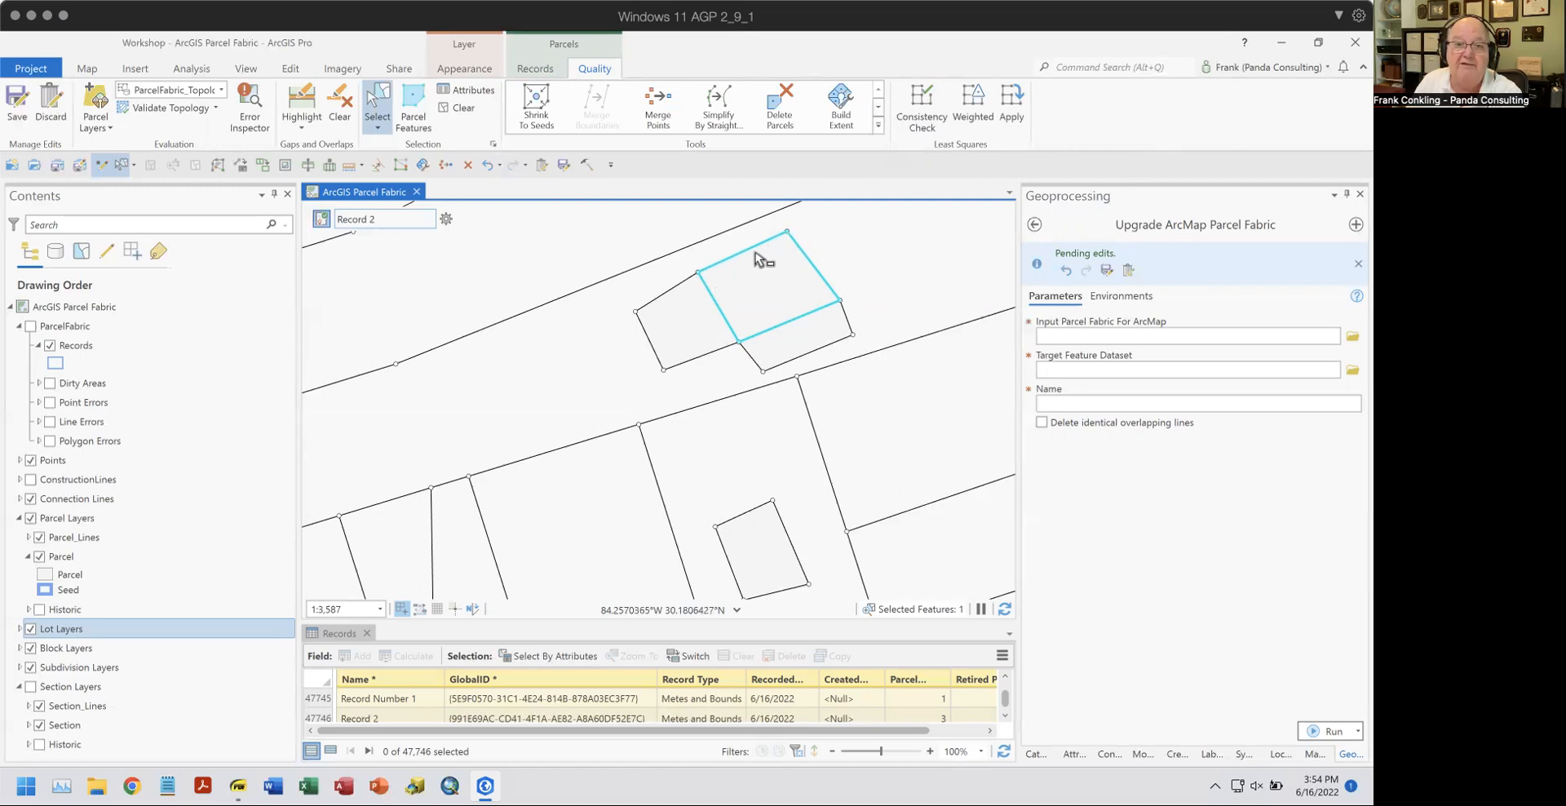
pyautogui.click(976, 263)
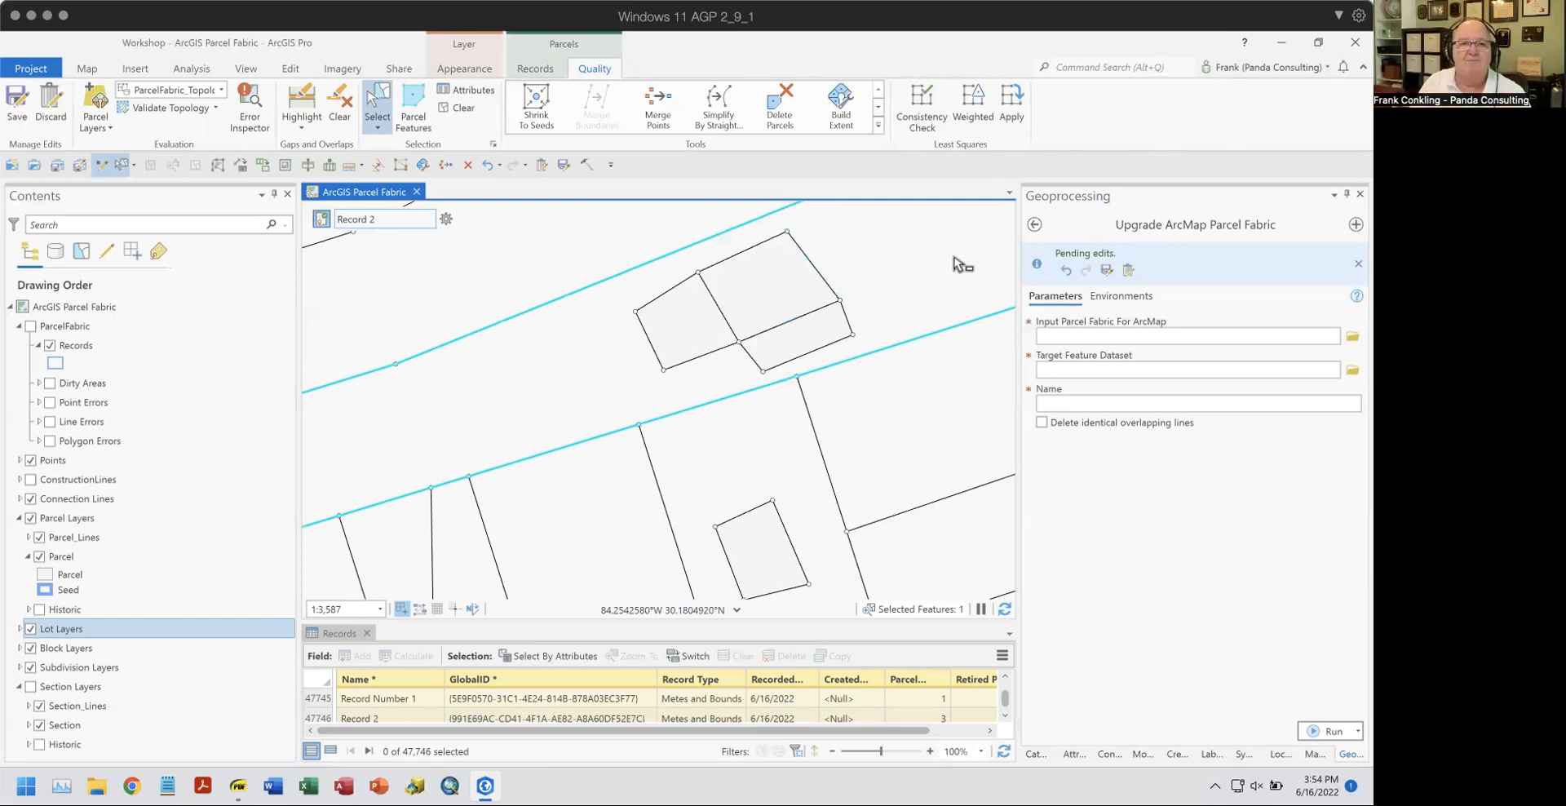
pyautogui.click(467, 113)
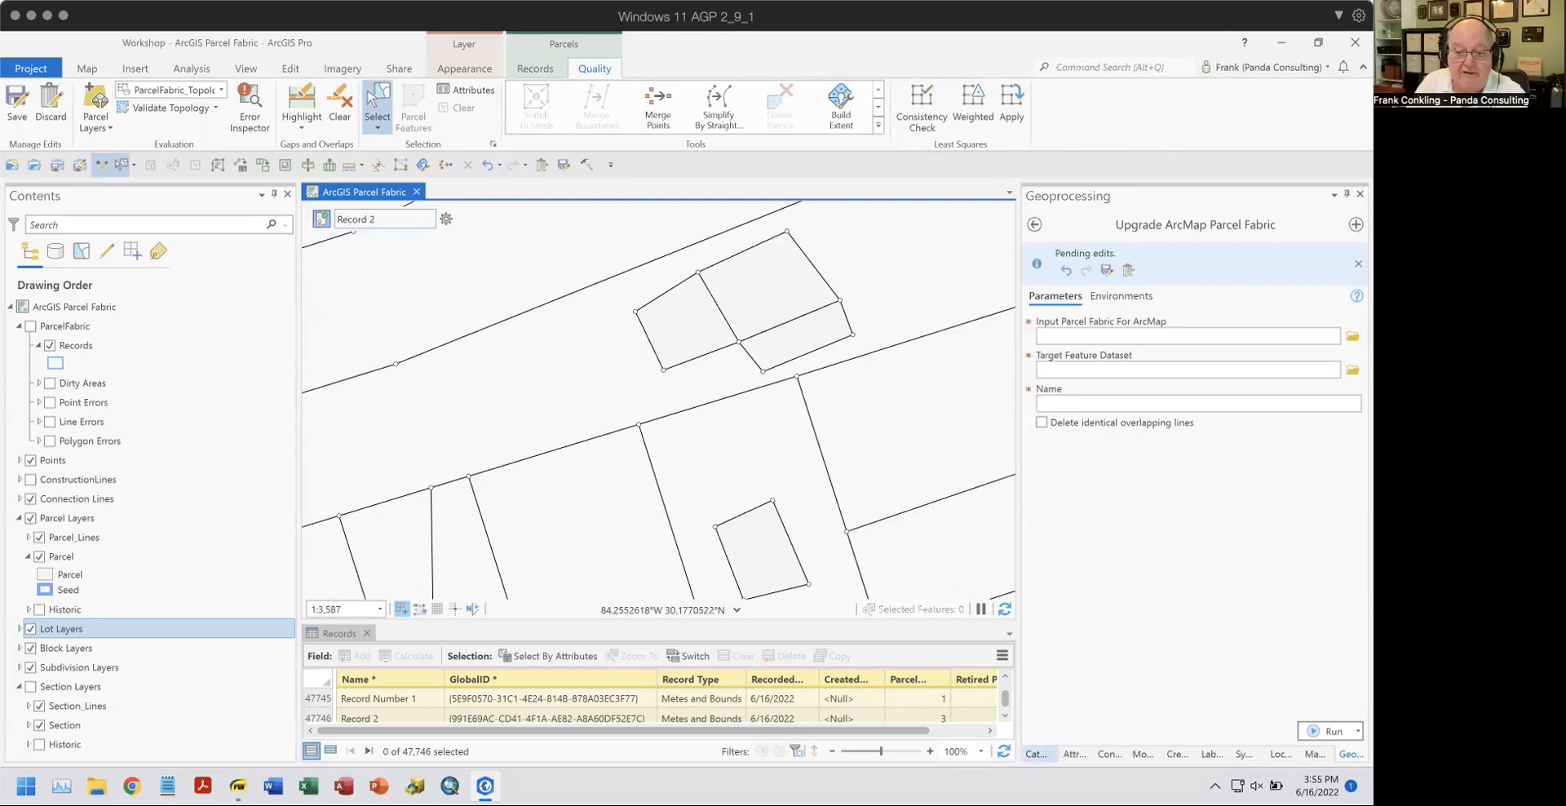
# Examine the feature and relationship classes in the ProParcelFabric dataset of Cadastre.gdb, and select the Parcel_PF feature class.
pyautogui.click(1036, 753)
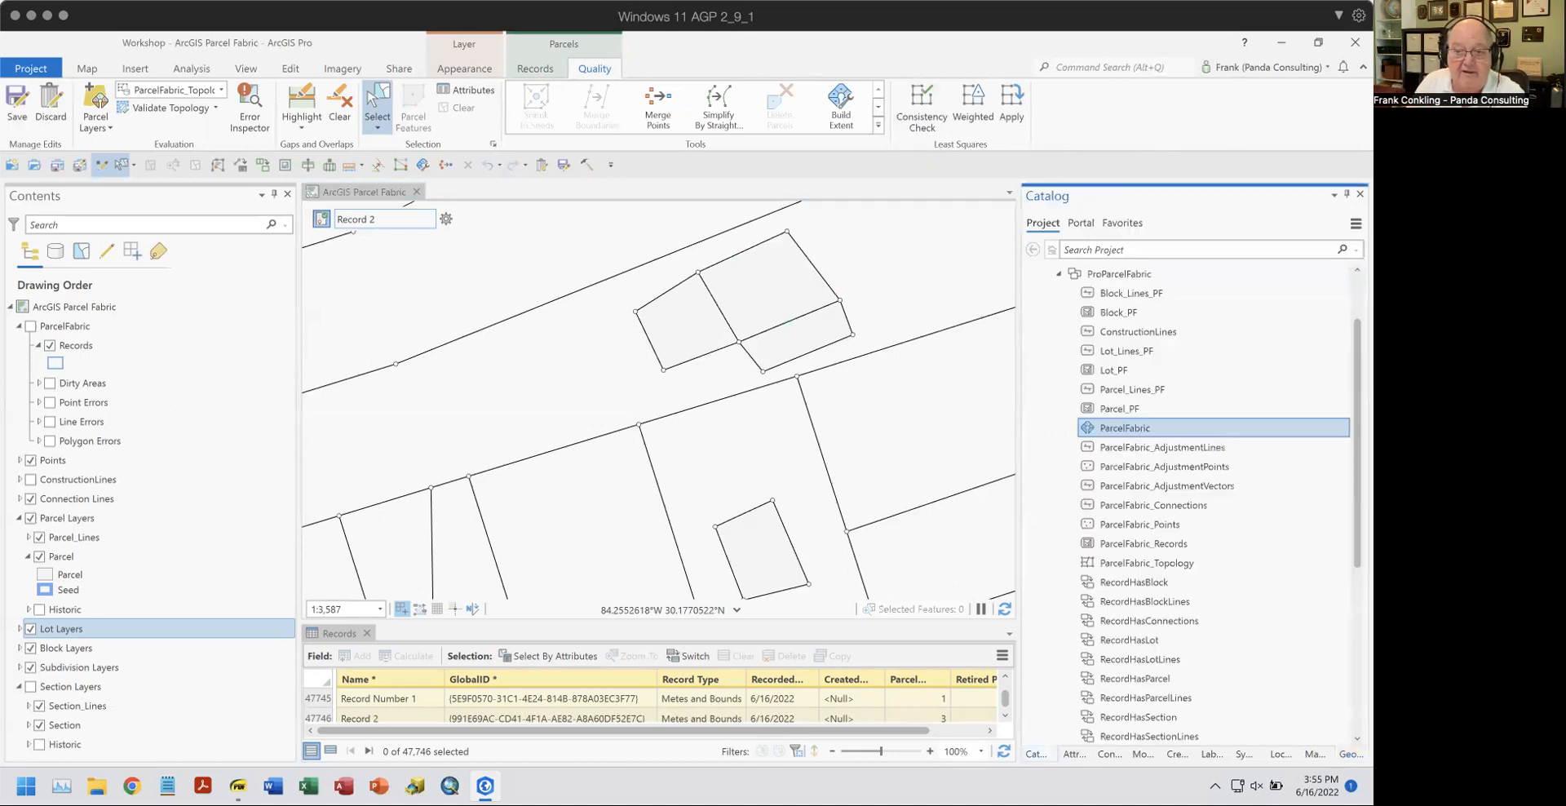
pyautogui.rightClick(1123, 441)
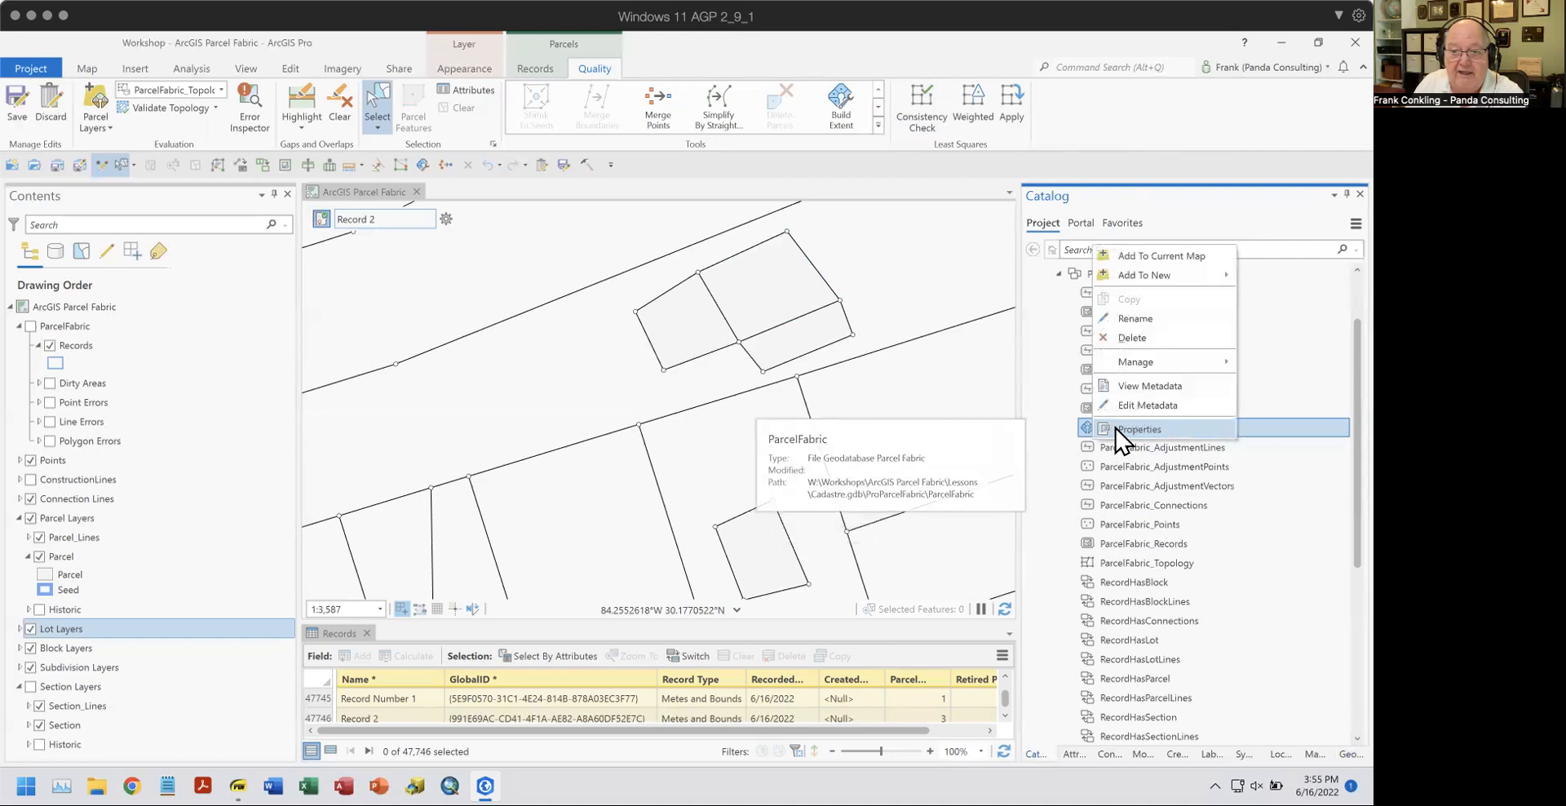
pyautogui.click(1317, 334)
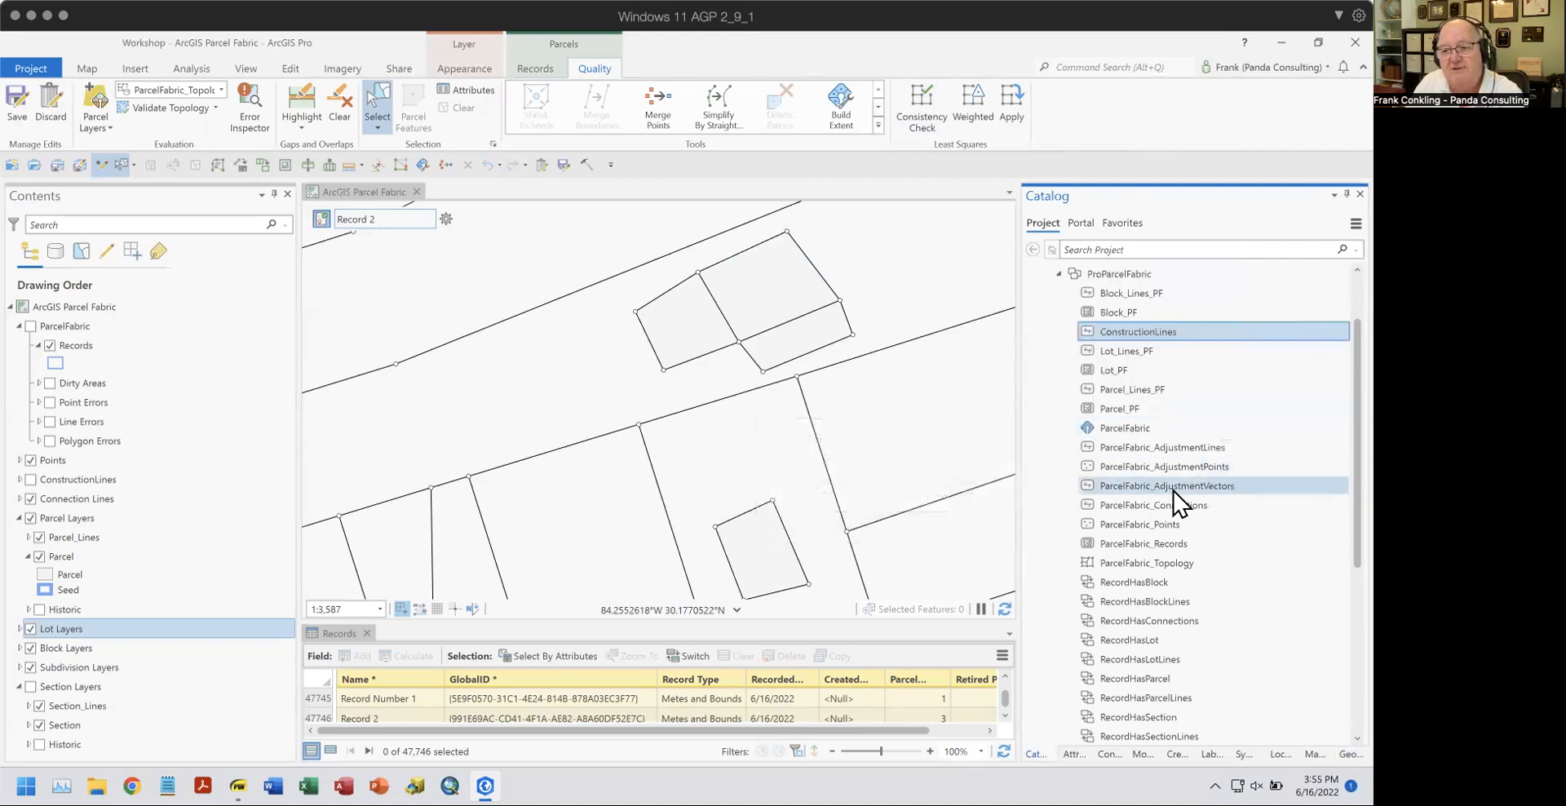
pyautogui.scroll(-4, 1163, 523)
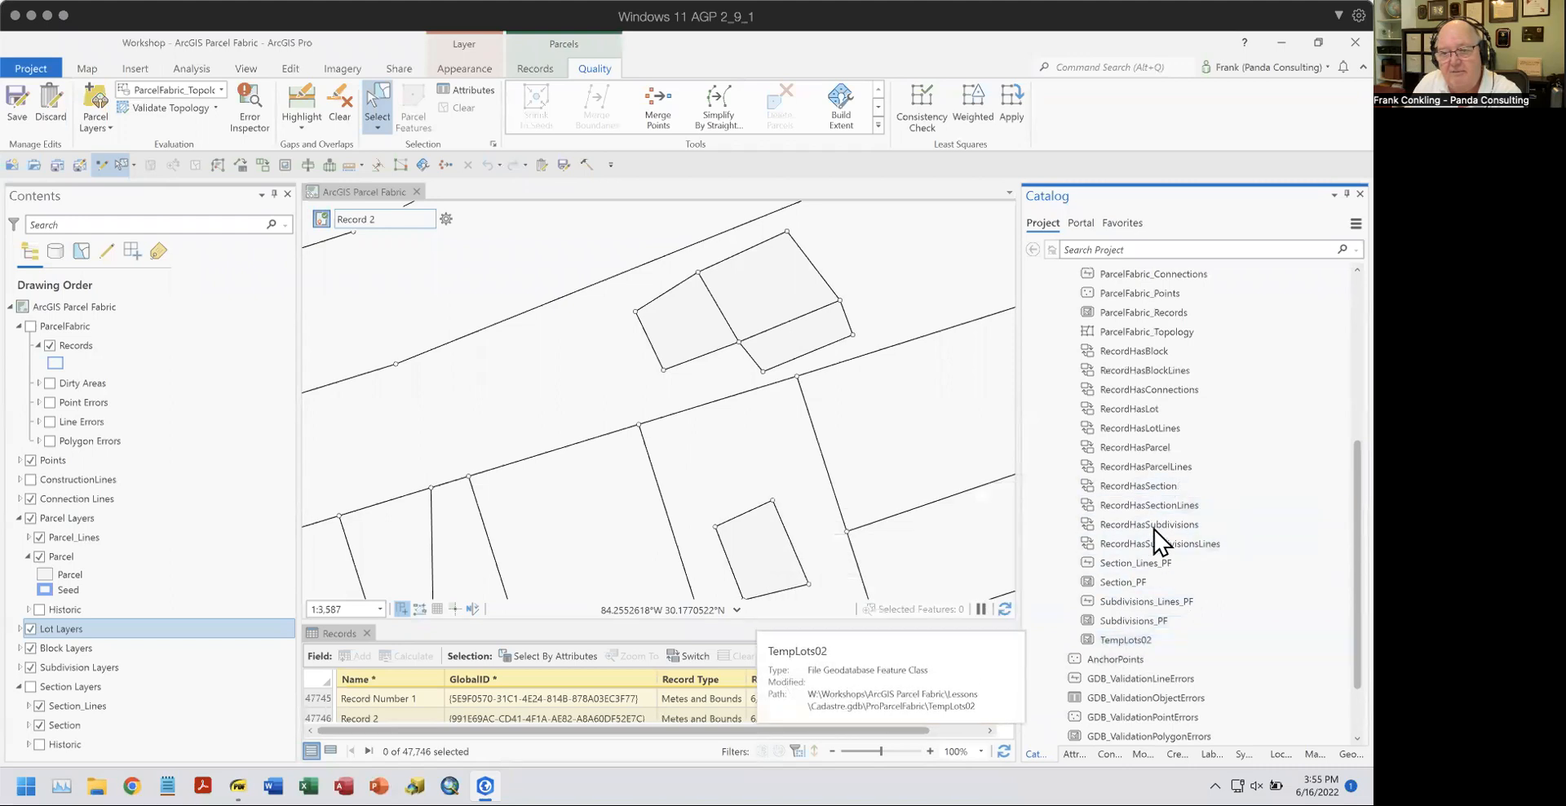
pyautogui.scroll(5, 1151, 538)
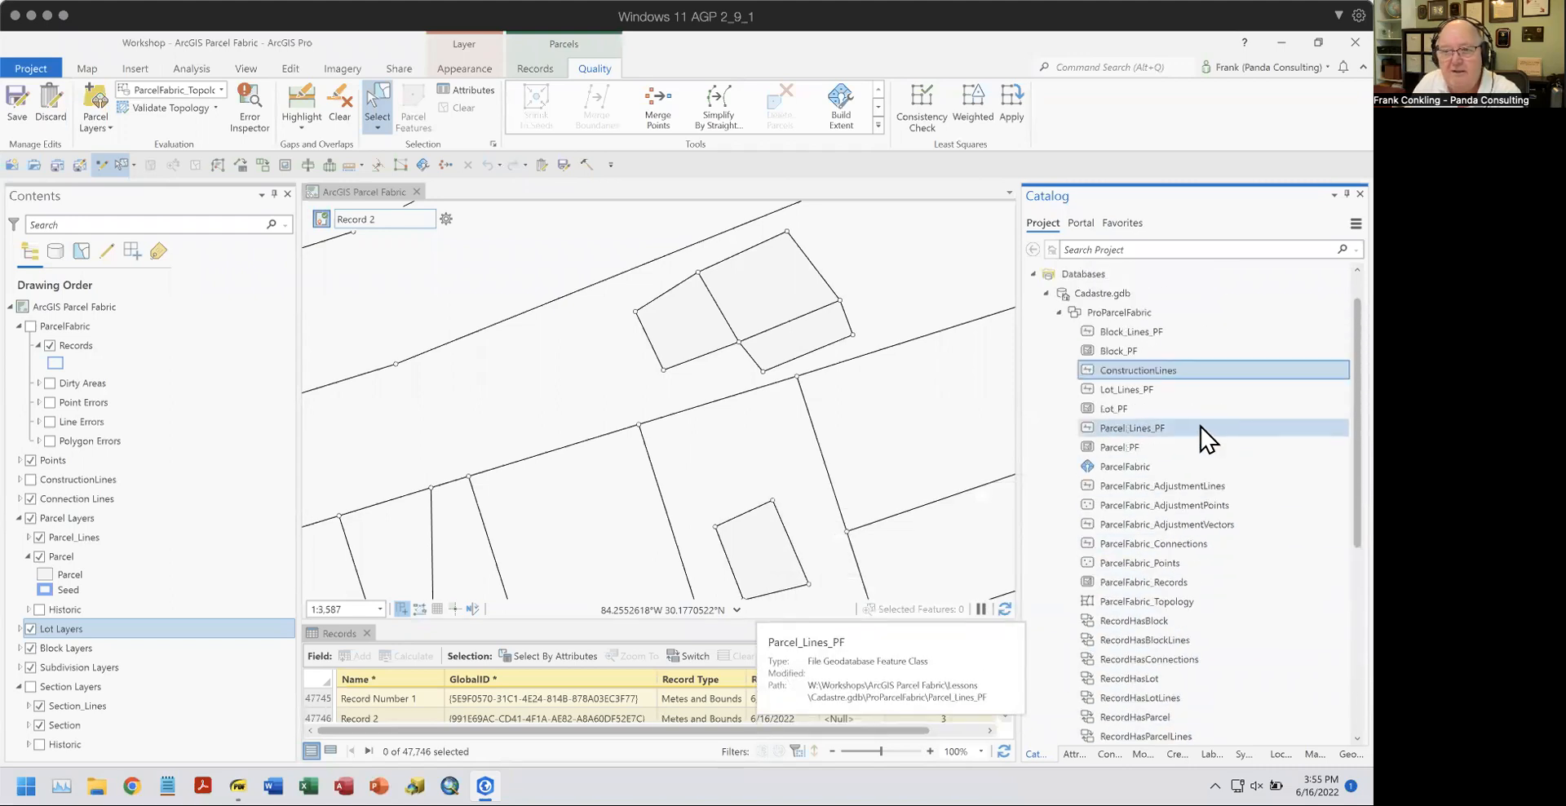
pyautogui.click(1121, 449)
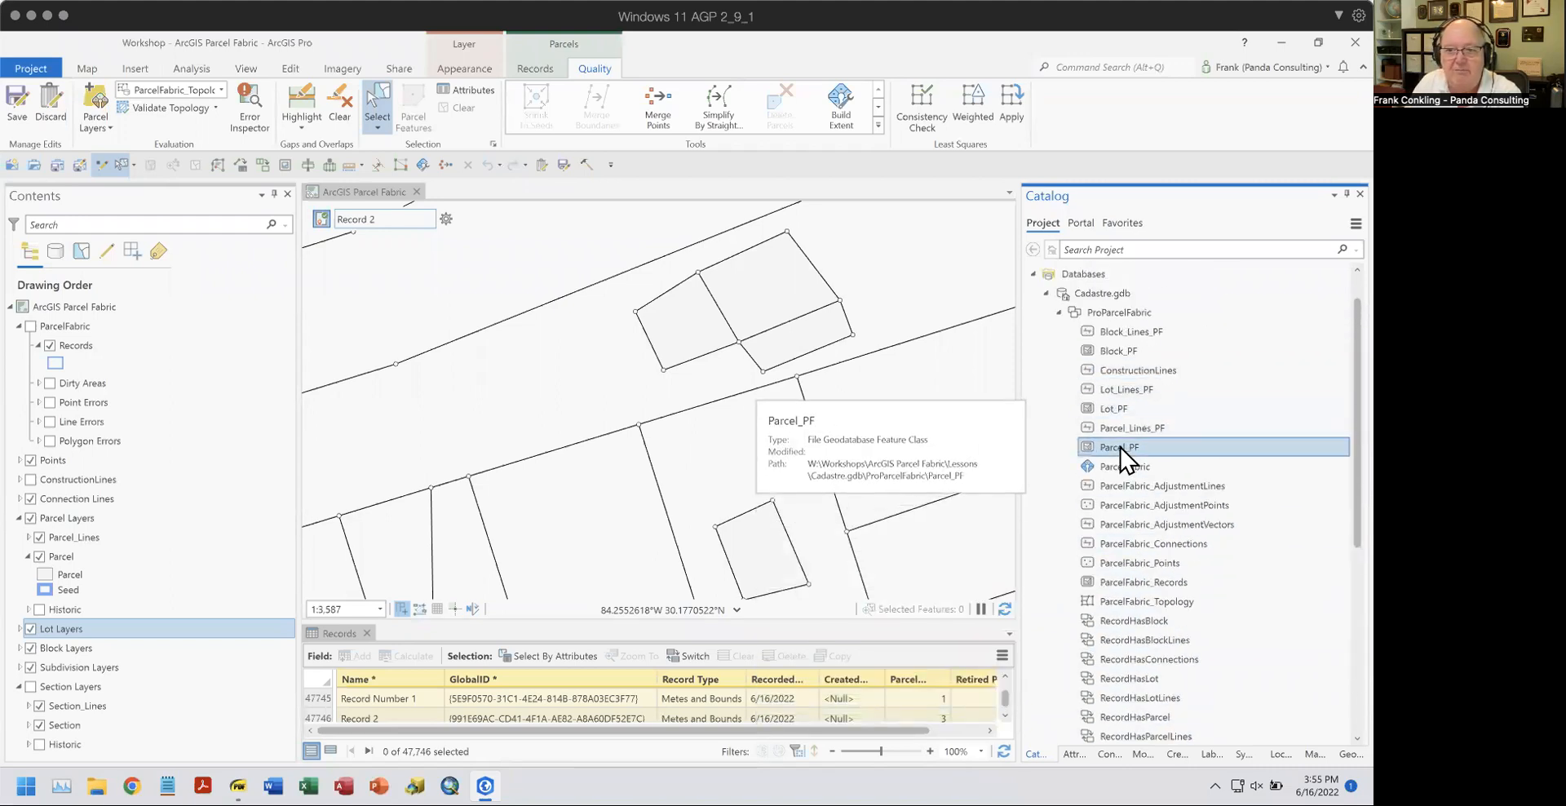
# Open the attribute rules of the Parcel_PF feature class, review its validation rules, and close the rules view.
pyautogui.rightClick(1121, 451)
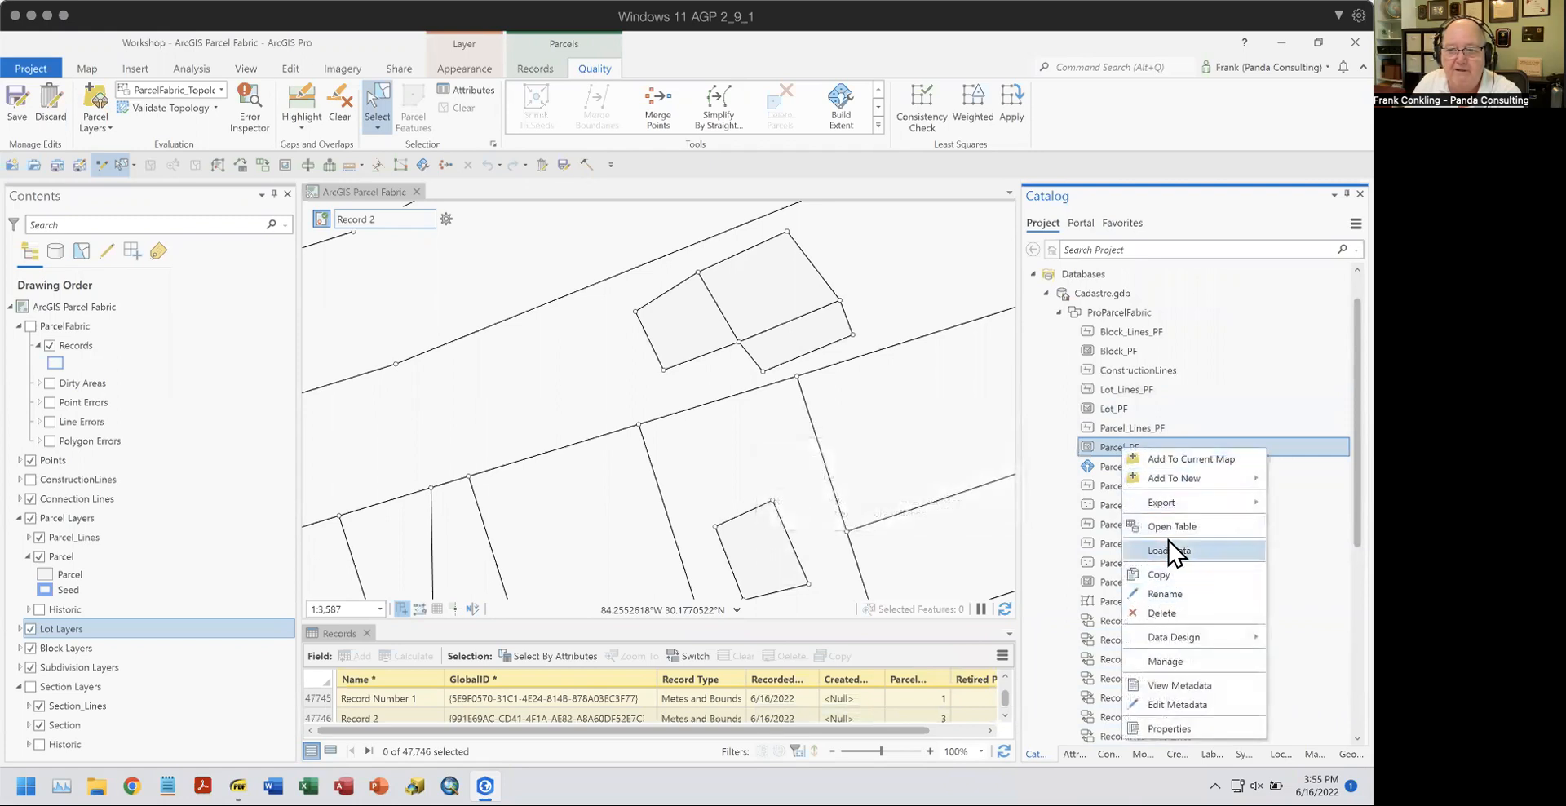
pyautogui.moveTo(1167, 639)
pyautogui.click(1035, 698)
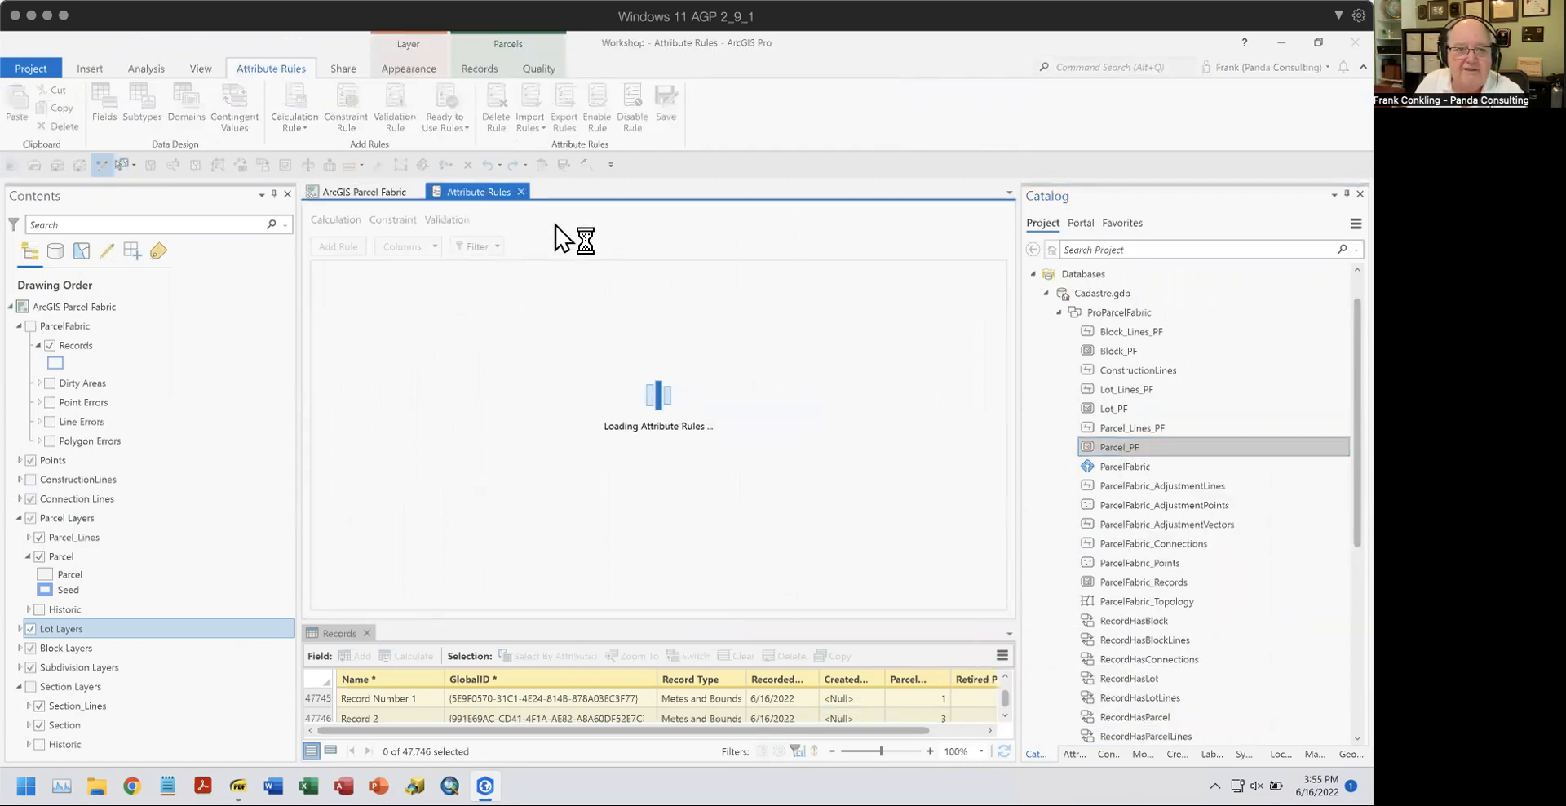
pyautogui.click(439, 224)
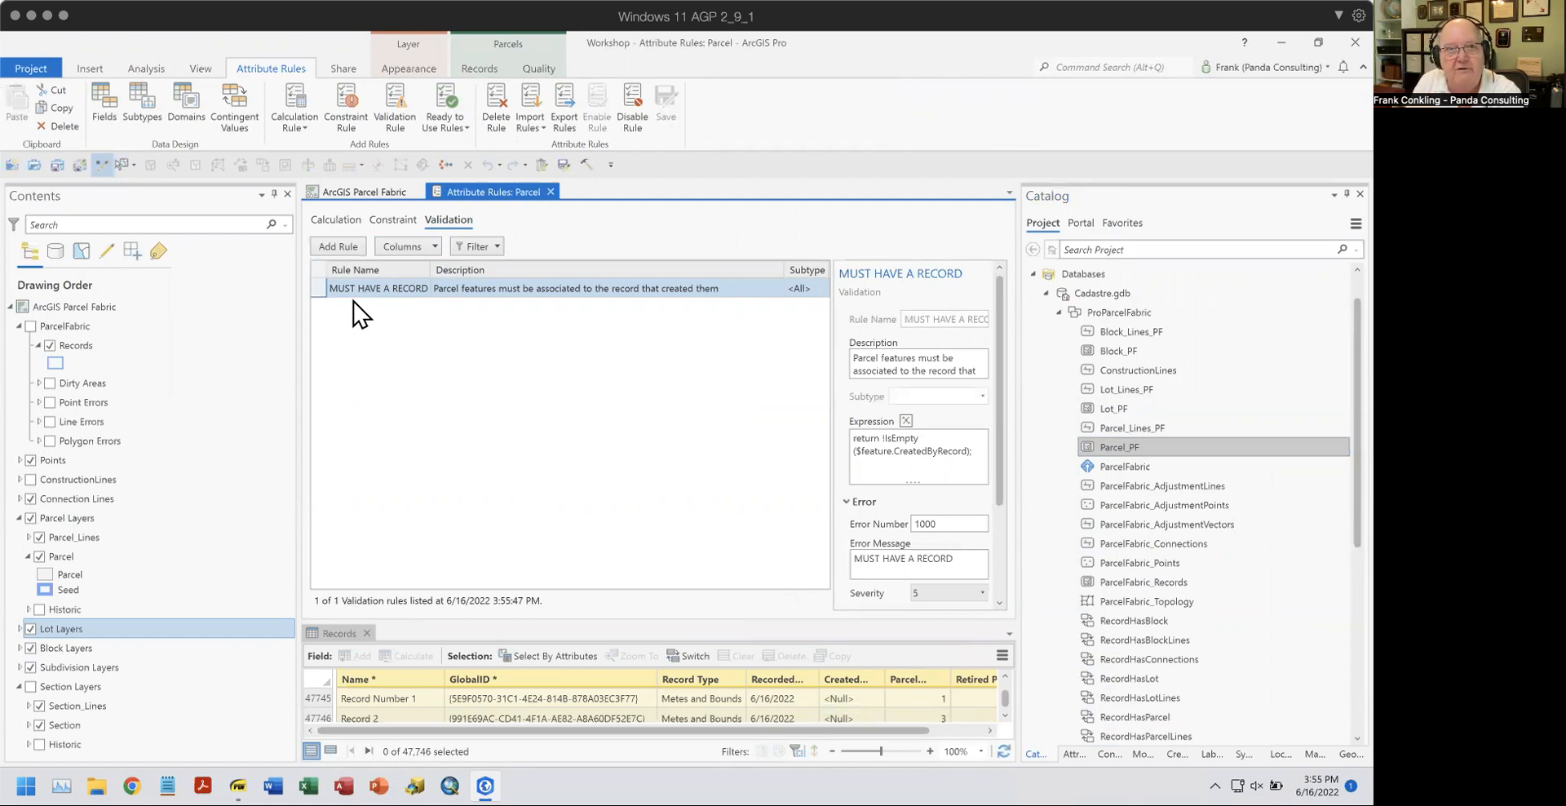
pyautogui.click(551, 193)
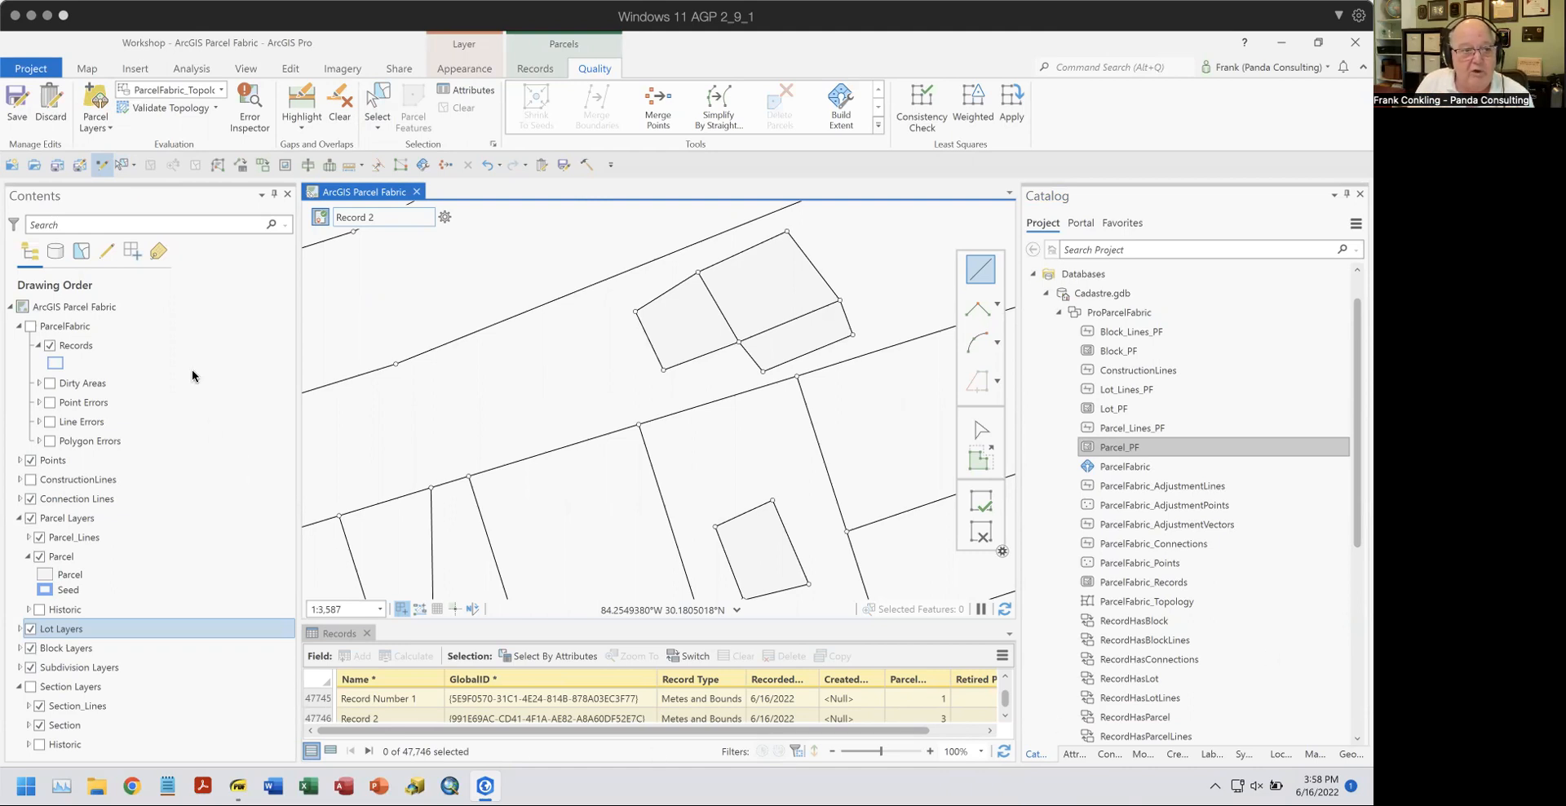
# Collapse the ParcelFabric and Section Layers groups in the layer list, selecting the Section Layers group.
pyautogui.click(20, 325)
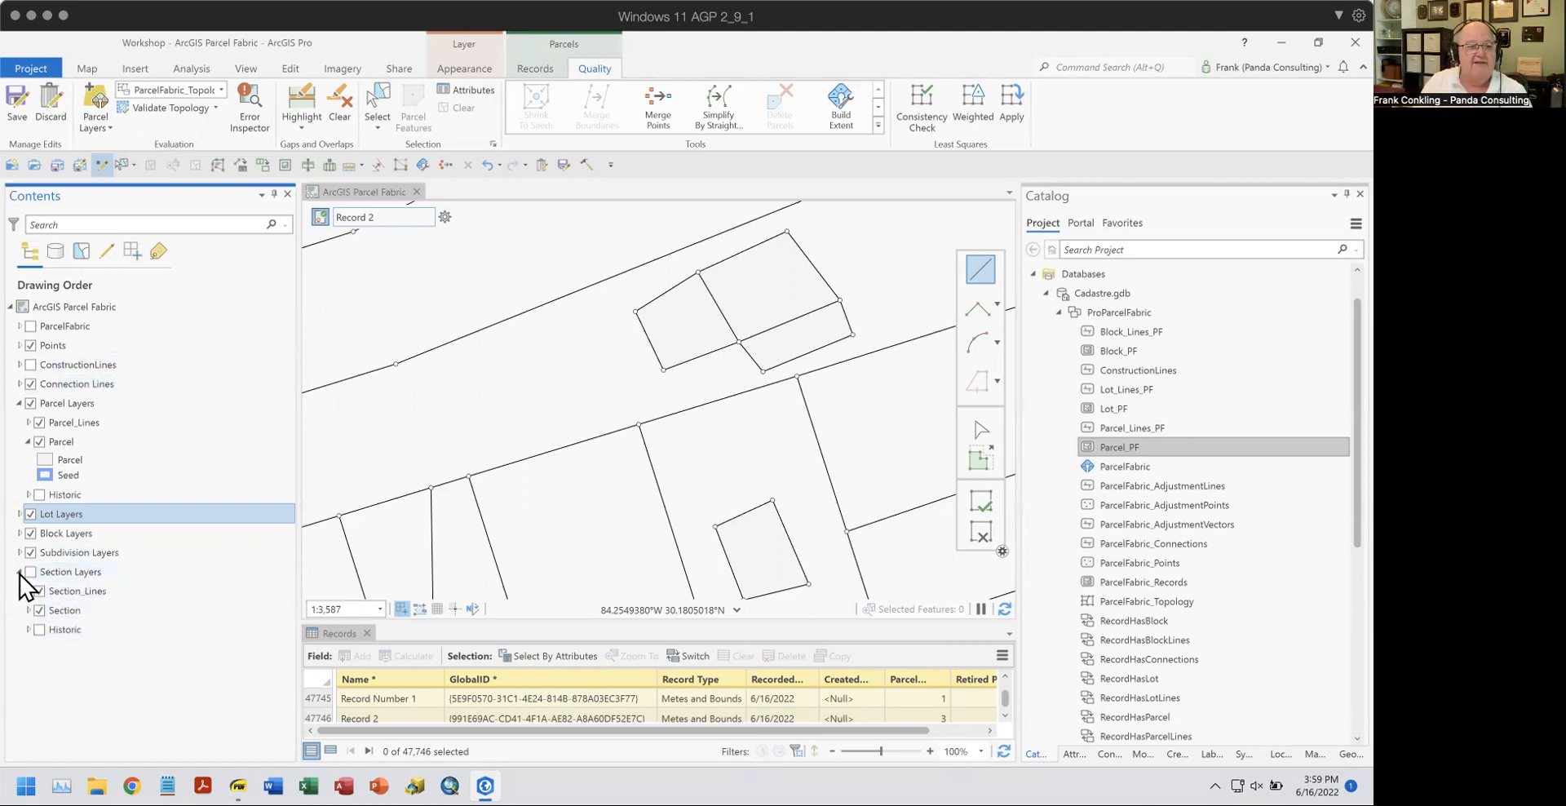
pyautogui.click(58, 579)
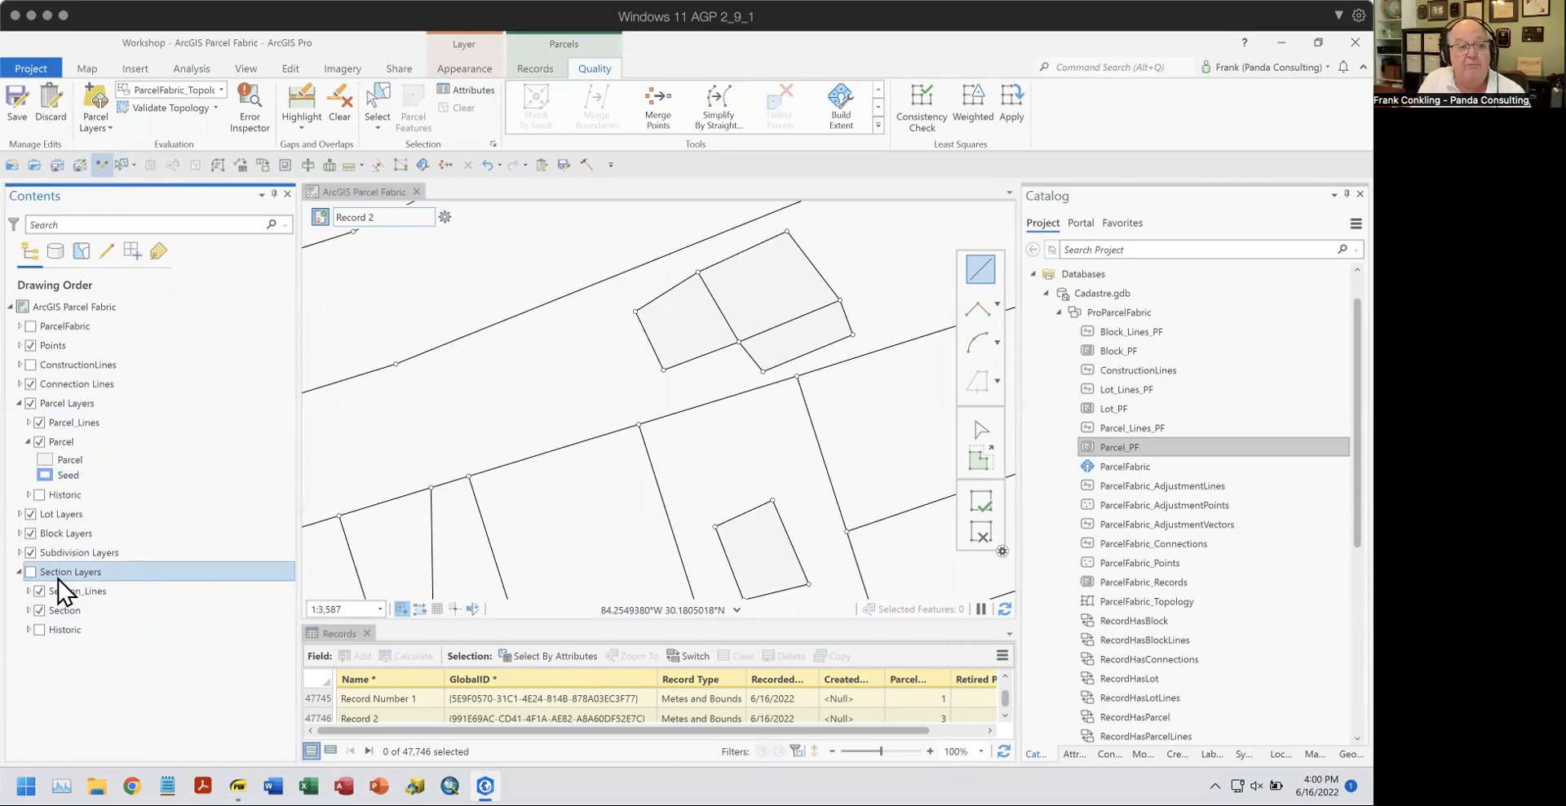
pyautogui.click(19, 571)
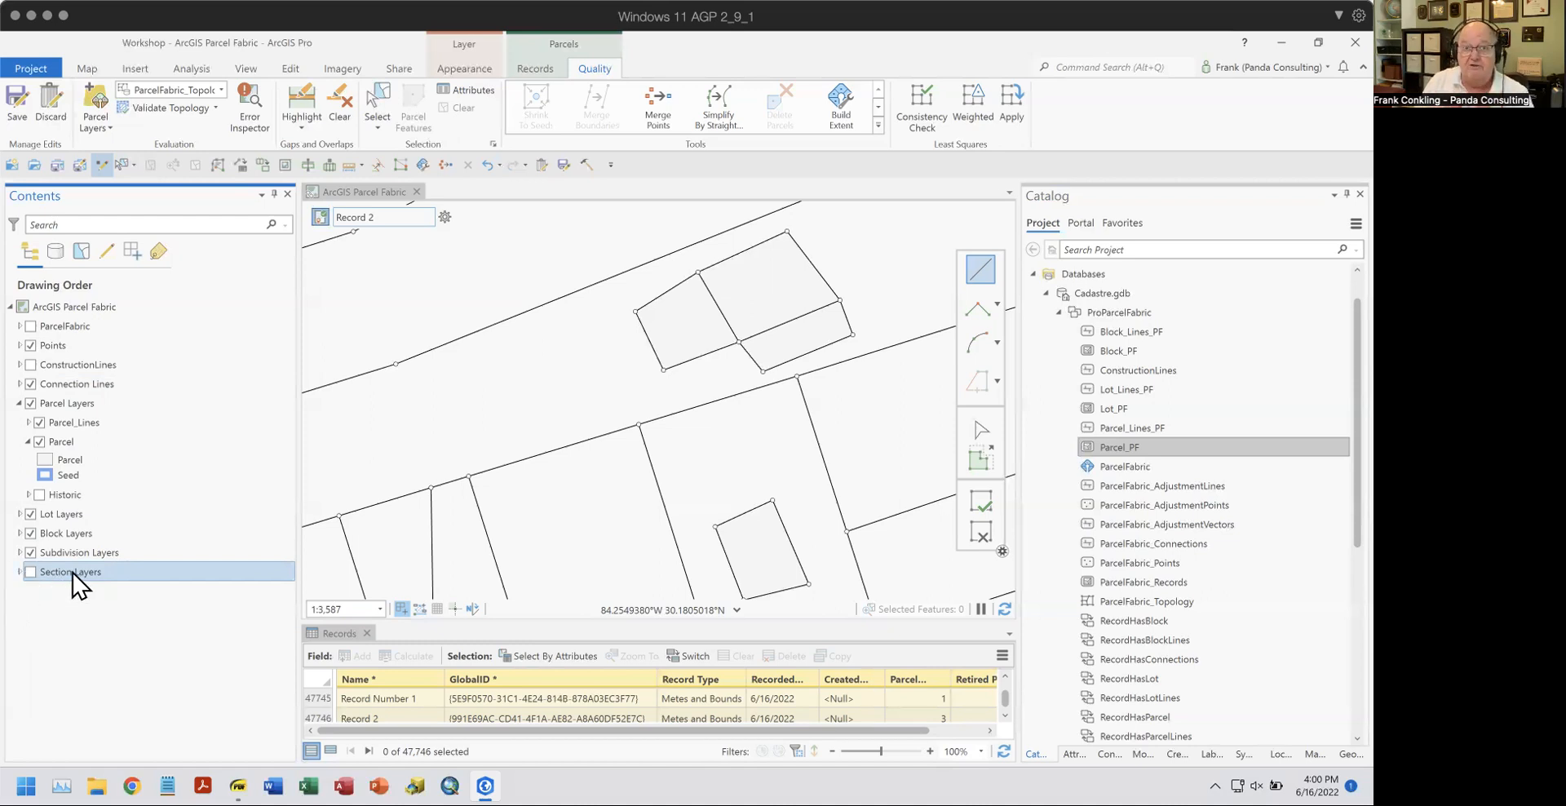
# Point out the parcel type hierarchy by highlighting Subdivision Layers, Block Layers, Lot Layers, the Parcel layer, and the Parcel Layers group.
pyautogui.click(81, 555)
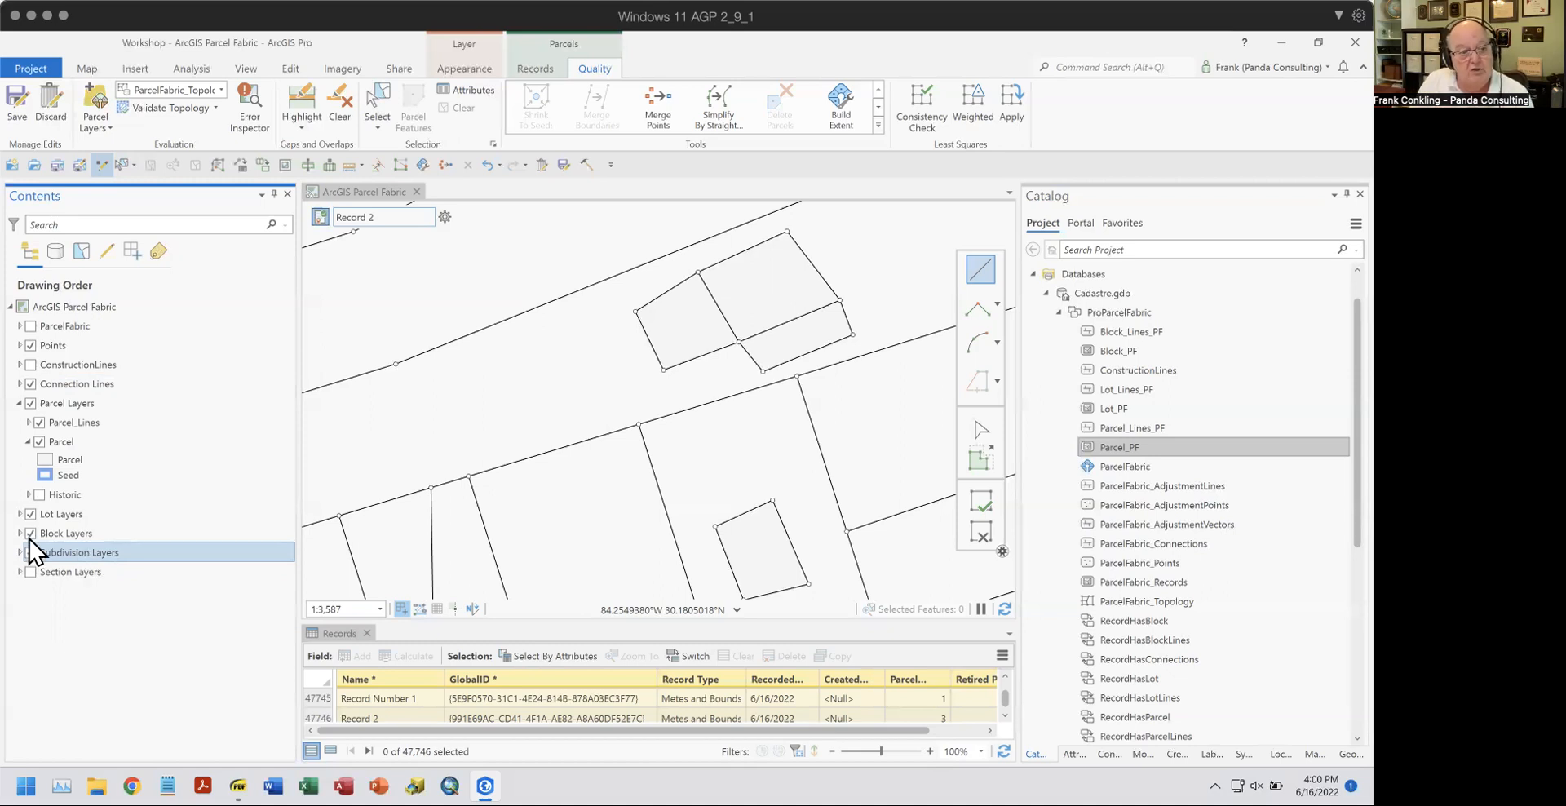
pyautogui.keyDown('ctrl'); pyautogui.click(62, 537); pyautogui.keyUp('ctrl')
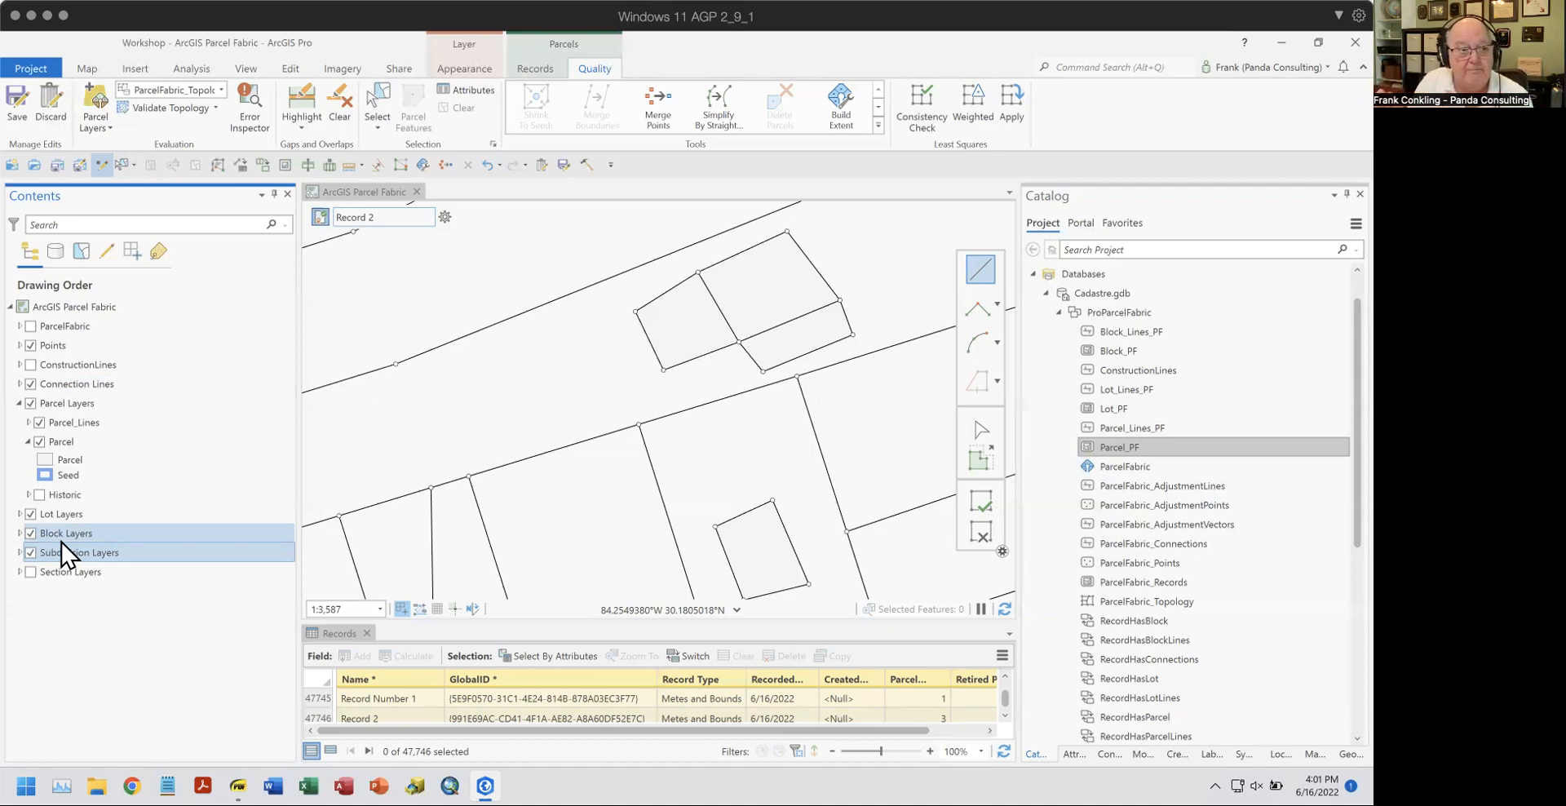
pyautogui.click(61, 545)
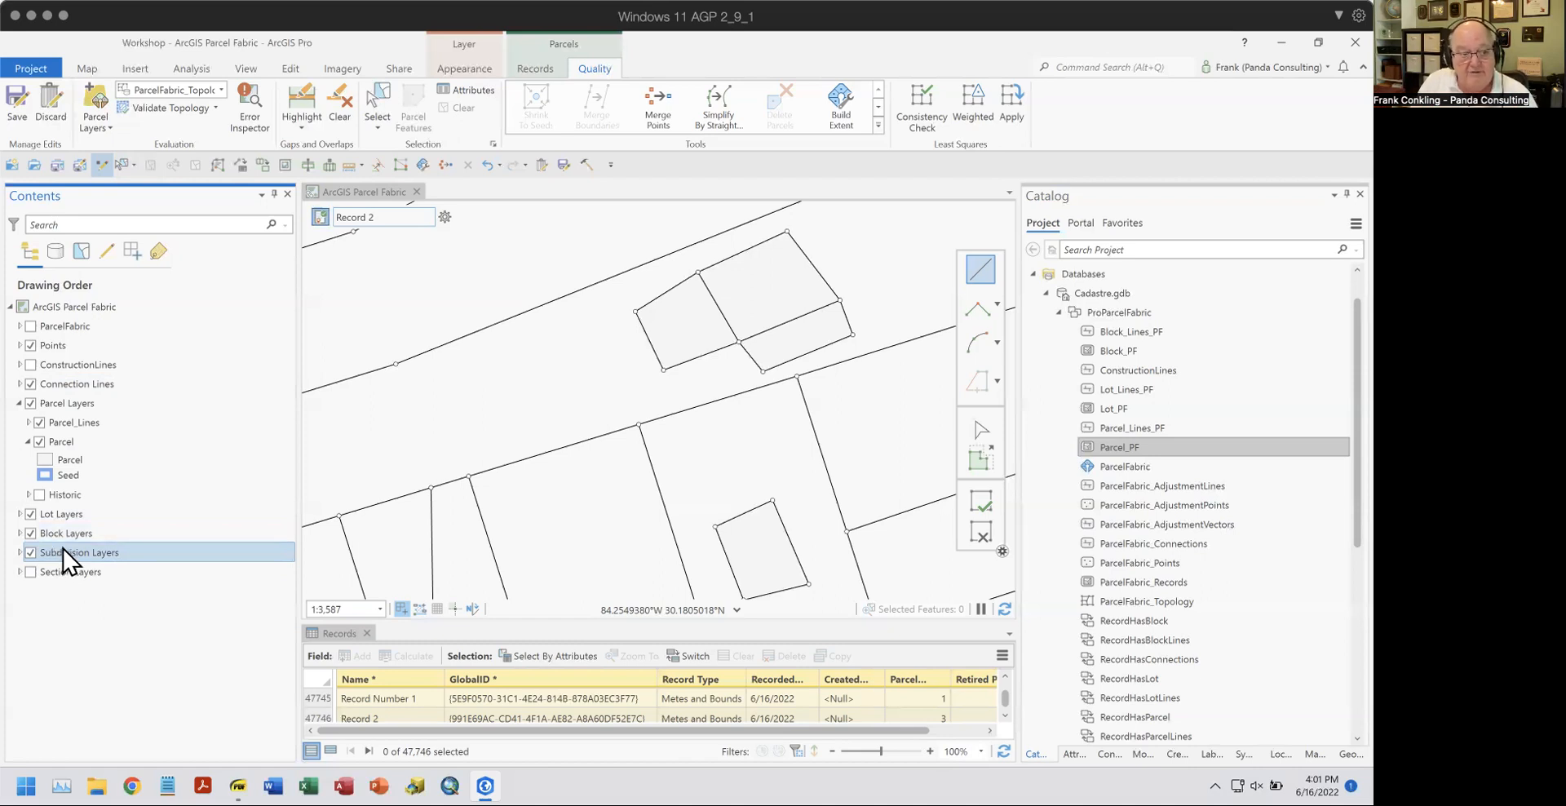
pyautogui.keyDown('ctrl'); pyautogui.click(62, 537); pyautogui.keyUp('ctrl')
pyautogui.click(61, 539)
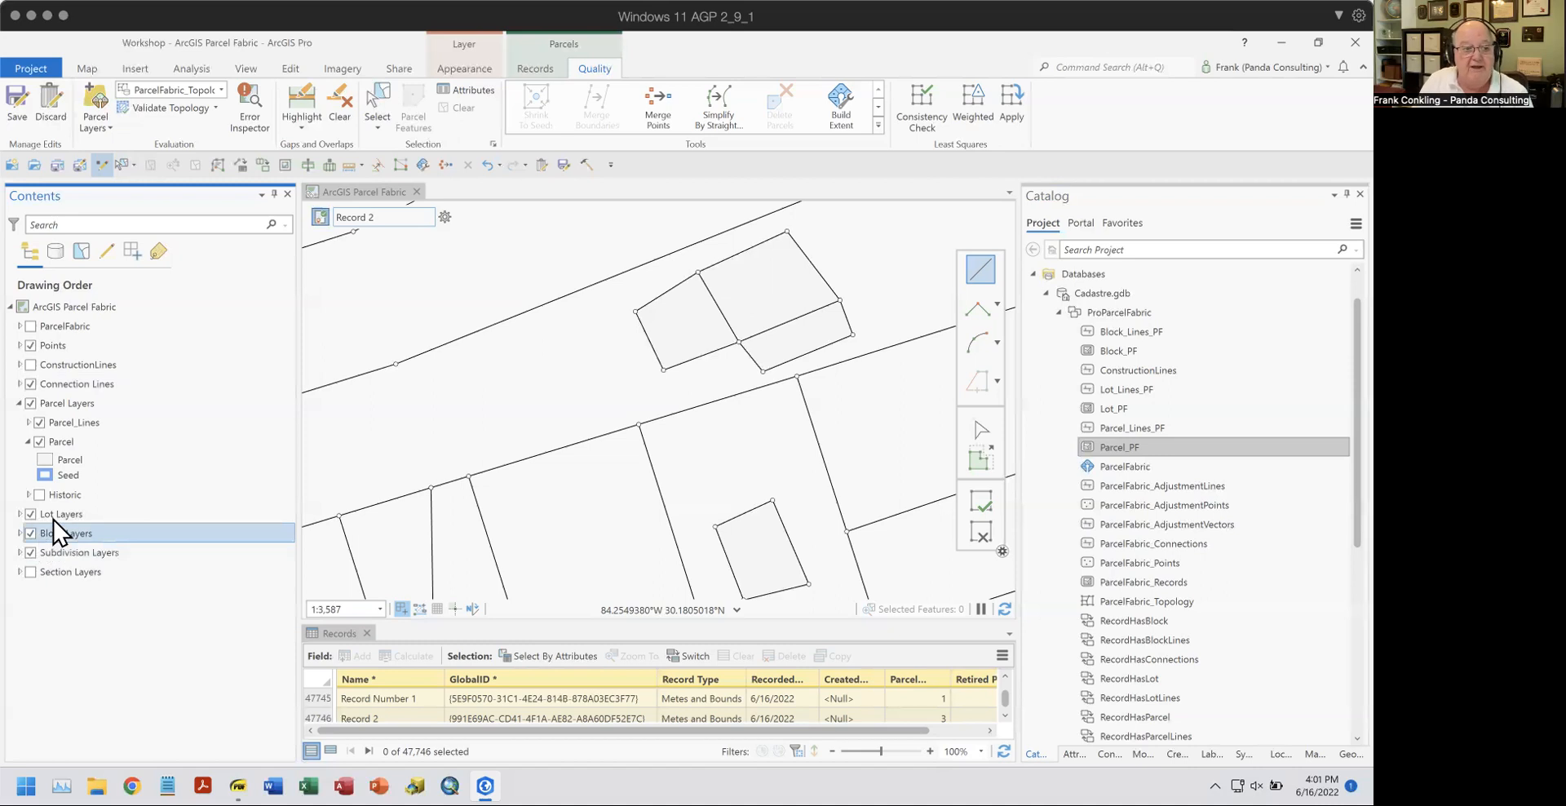
pyautogui.click(53, 519)
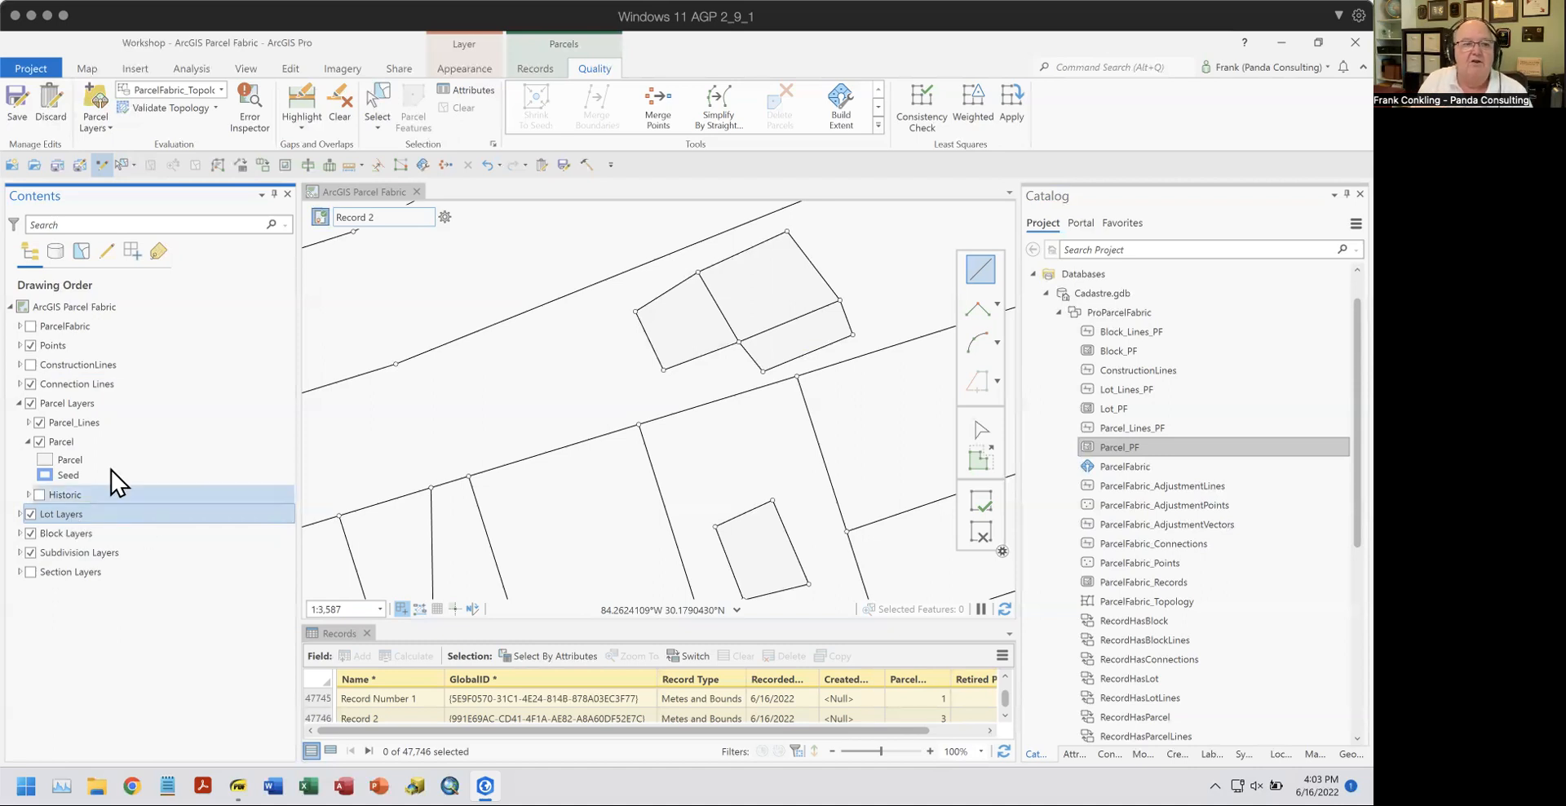
pyautogui.click(61, 443)
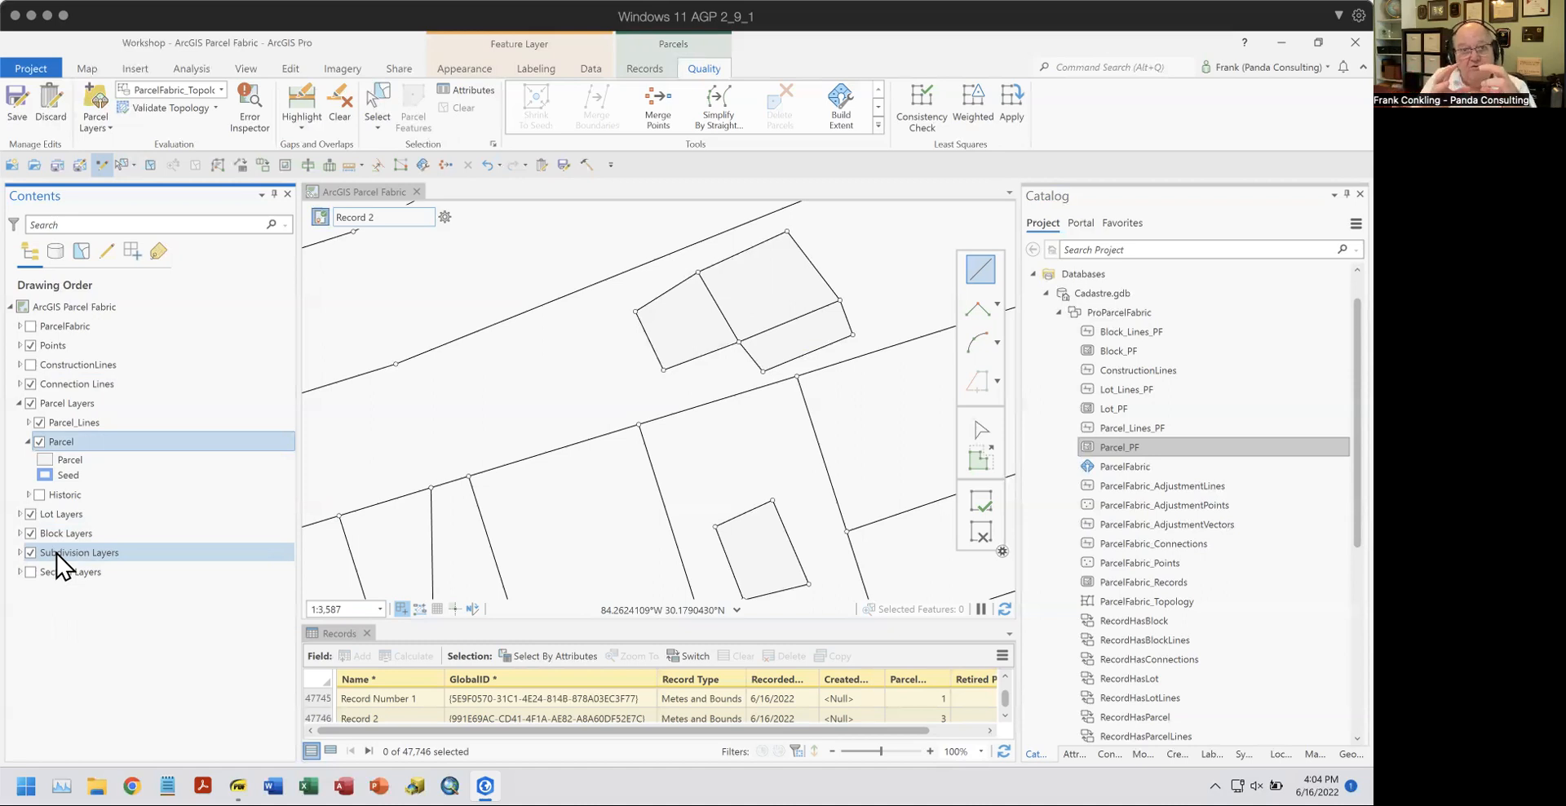
pyautogui.click(74, 406)
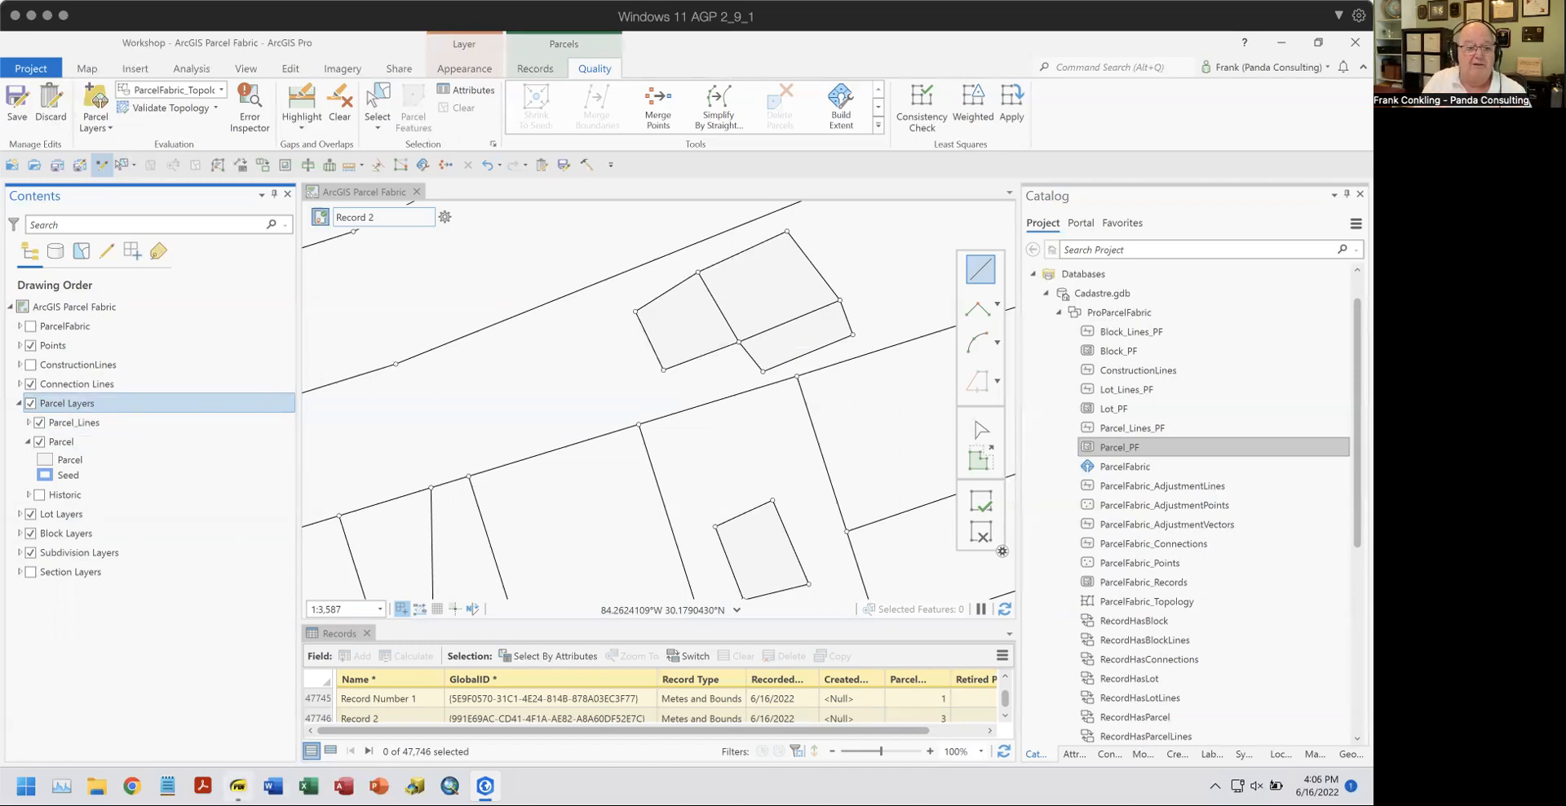
# Switch to the ArcGIS Parcel Fabric - Lesson 2.pdf slides in the PDF viewer and go to the closing page 13.
pyautogui.click(238, 786)
pyautogui.scroll(-2, 1230, 364)
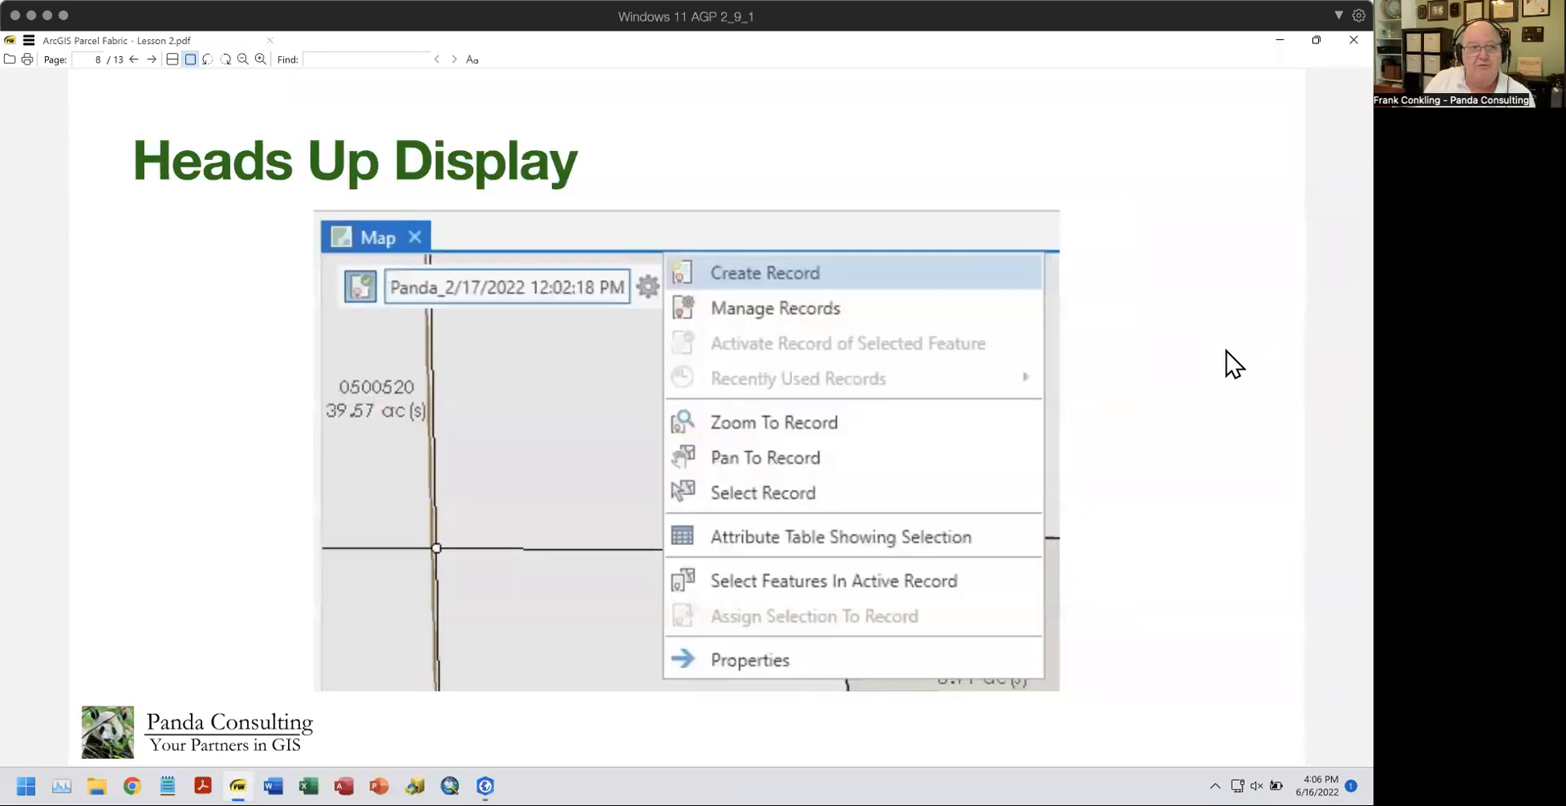
pyautogui.scroll(-3, 1235, 364)
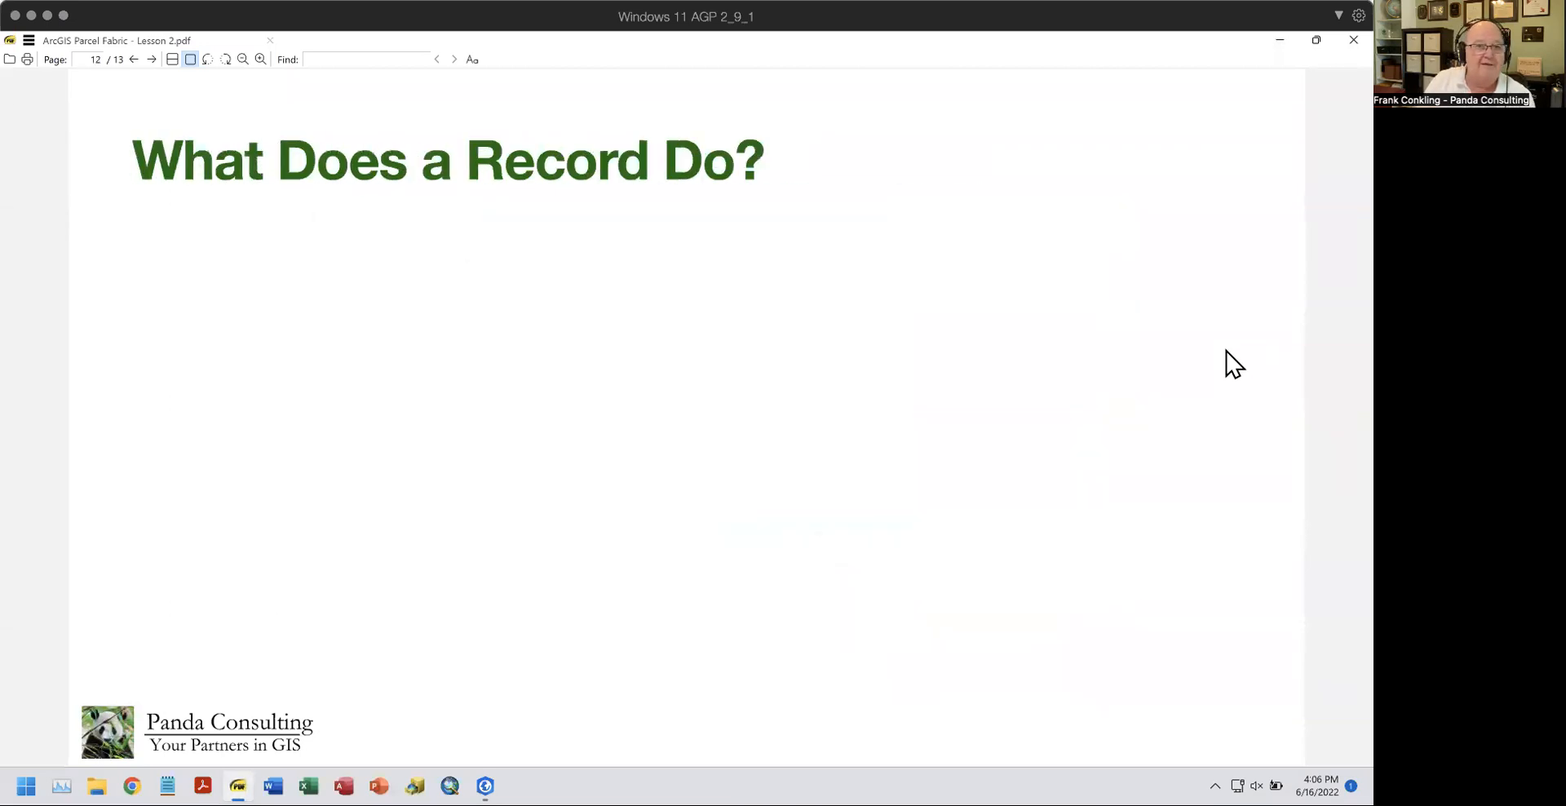
pyautogui.scroll(-1, 1234, 363)
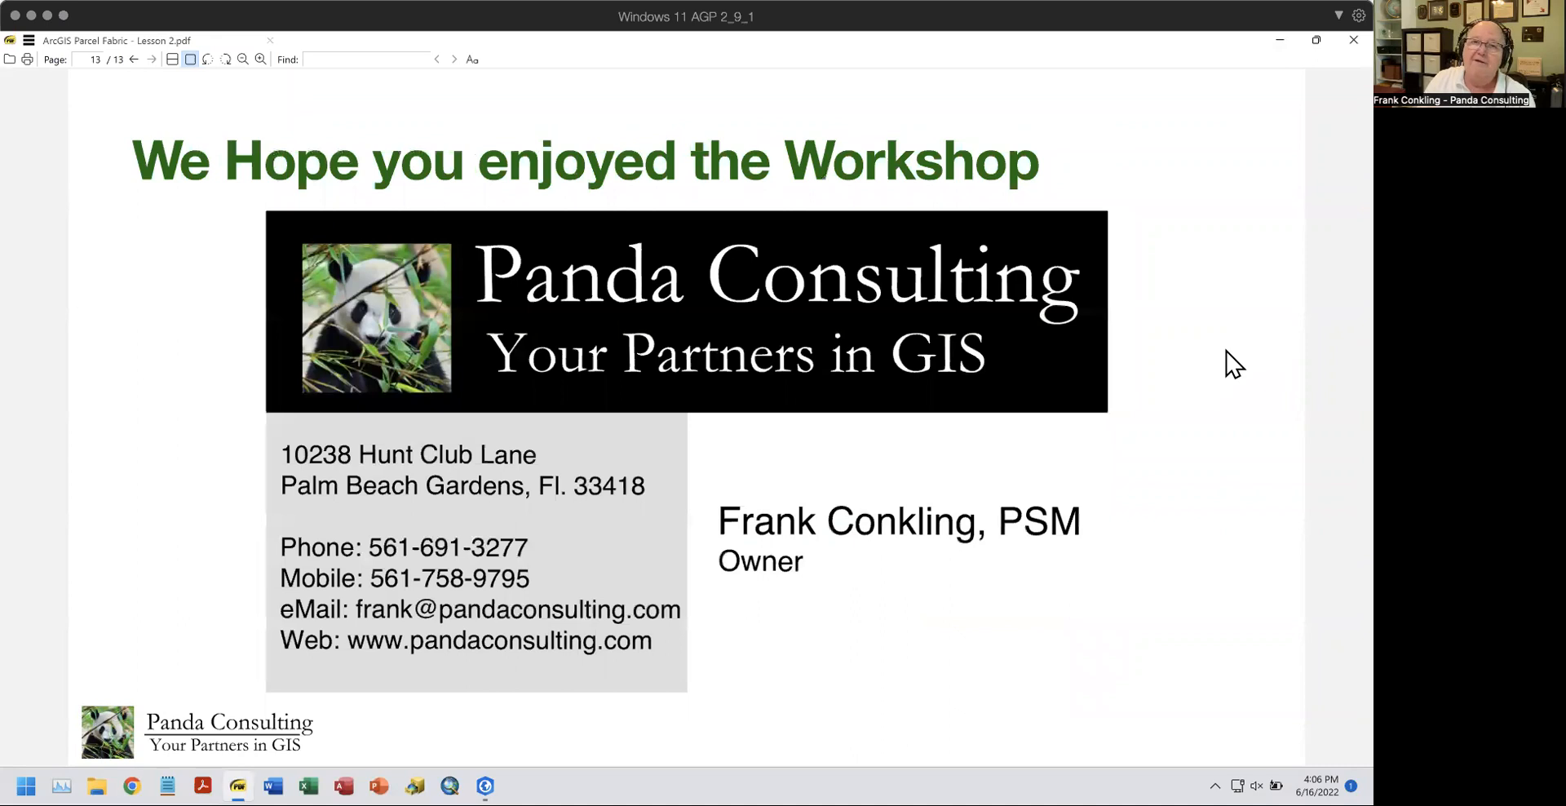